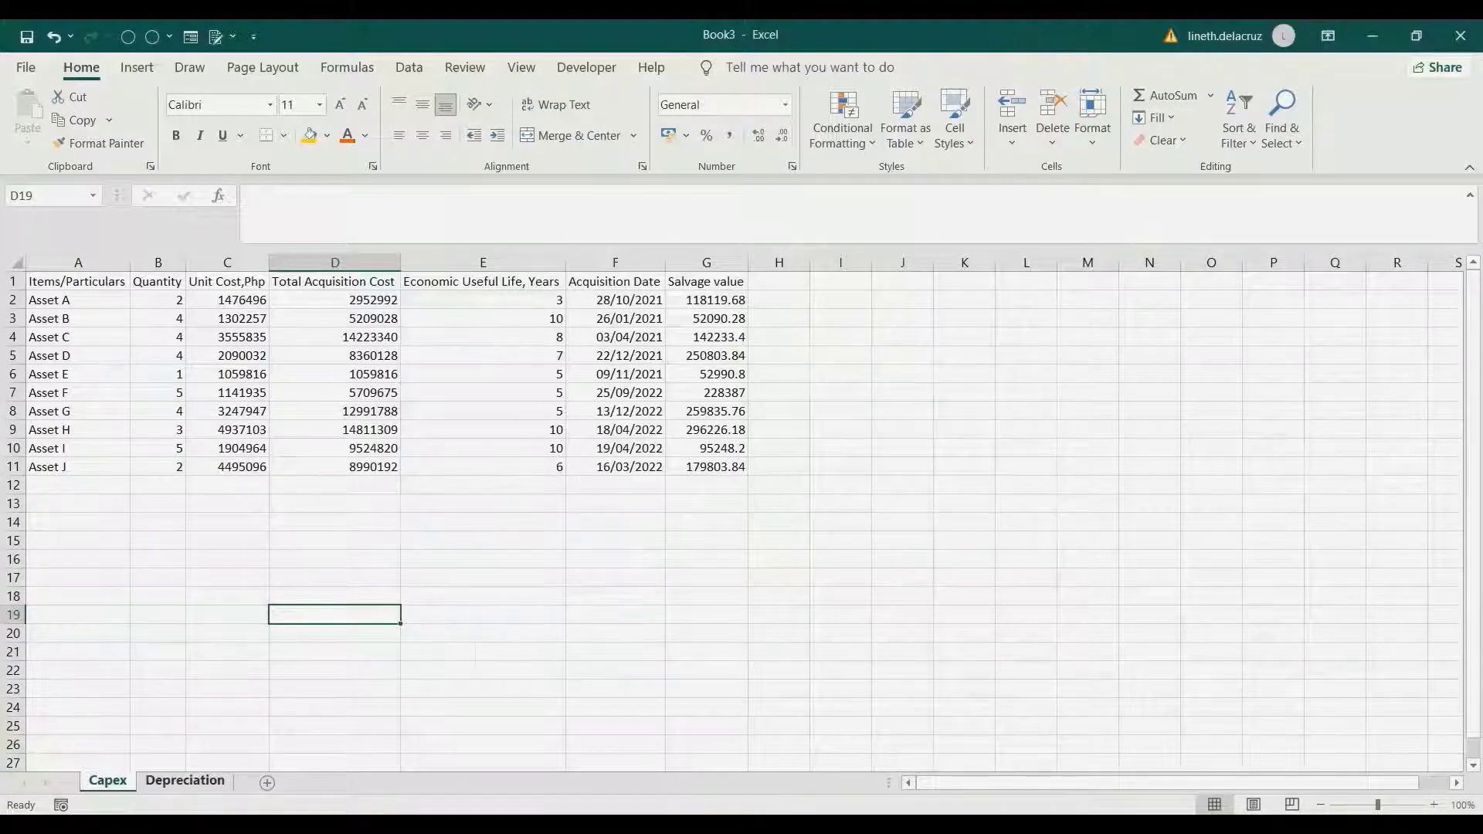
Select the input date heading and its value in A1:A2 of the Depreciation sheet, and return to the Capex sheet
click(184, 781)
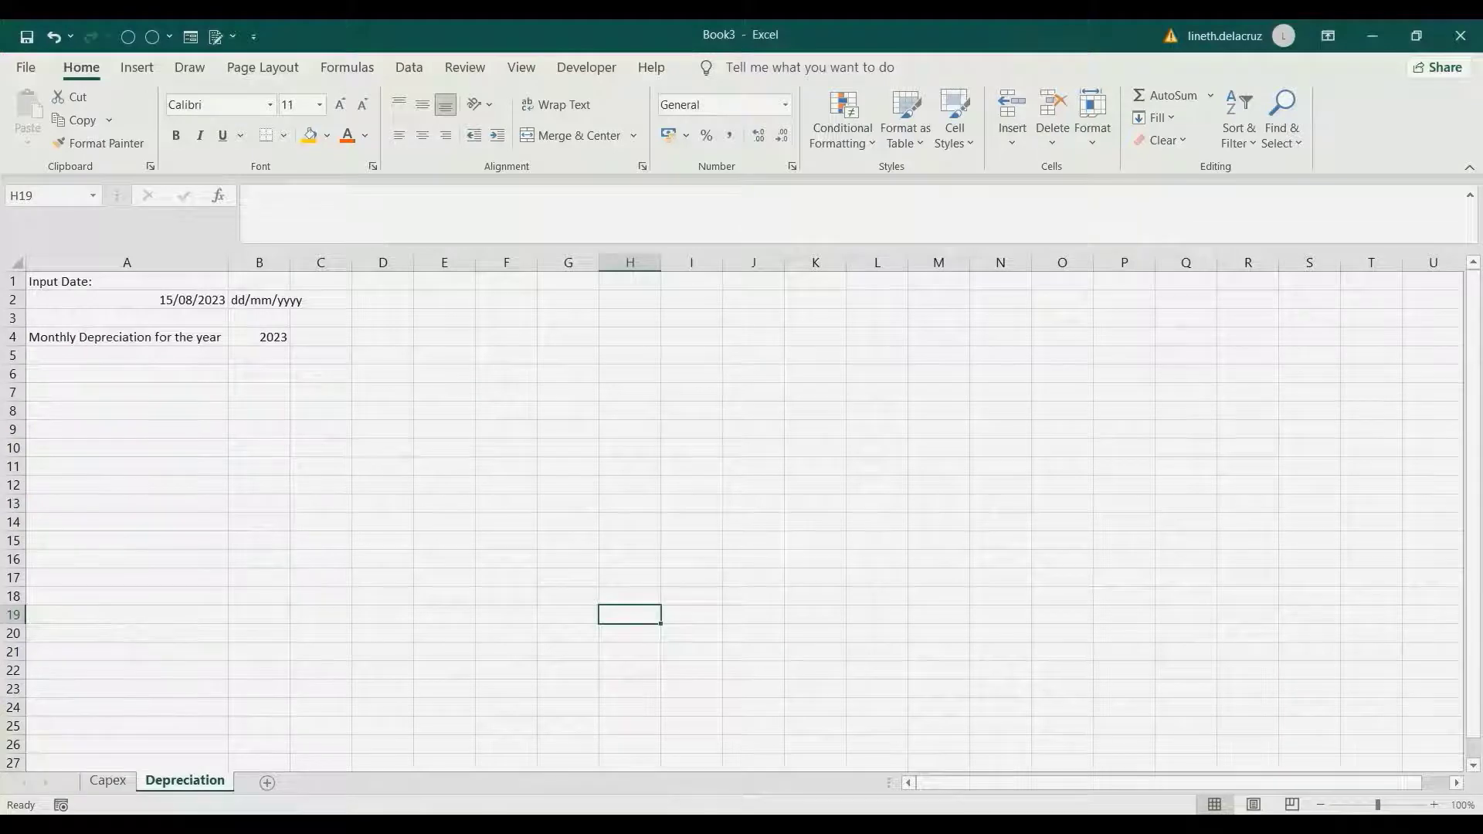
drag(127, 281, 126, 299)
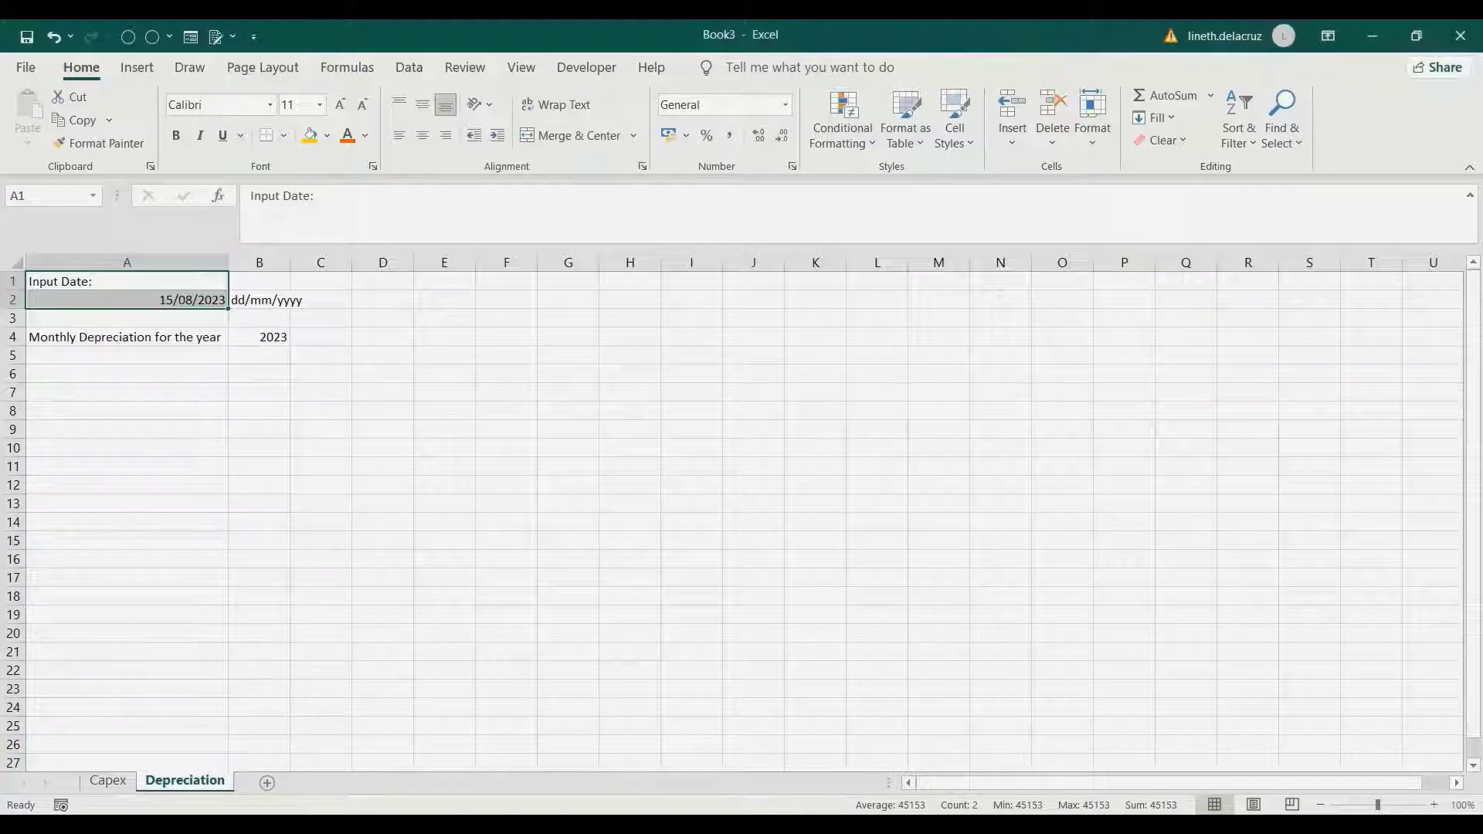
click(107, 781)
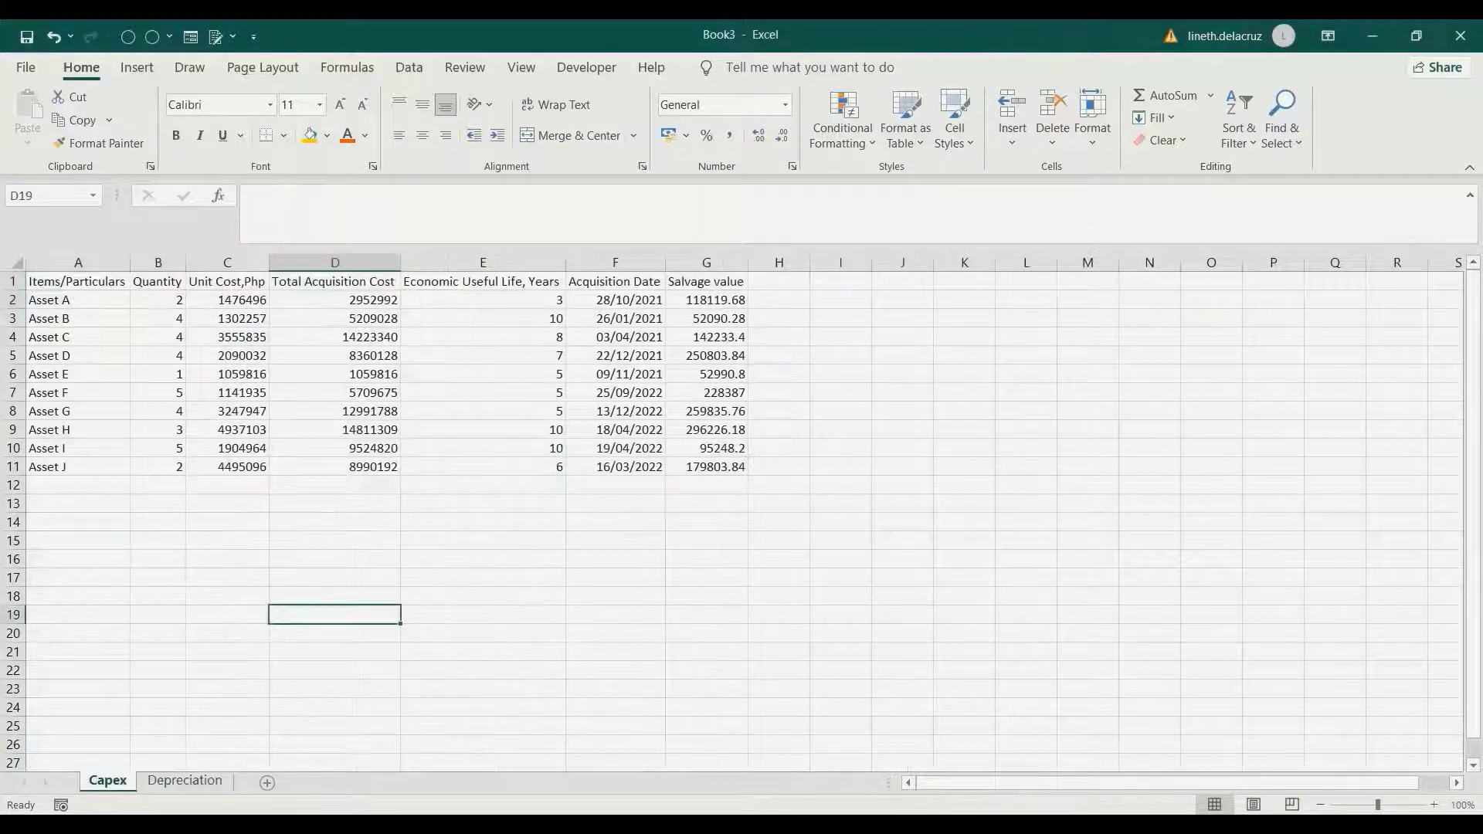
Load the asset data in A1:G11 of the Capex sheet into Power Query as a table with headers
click(77, 282)
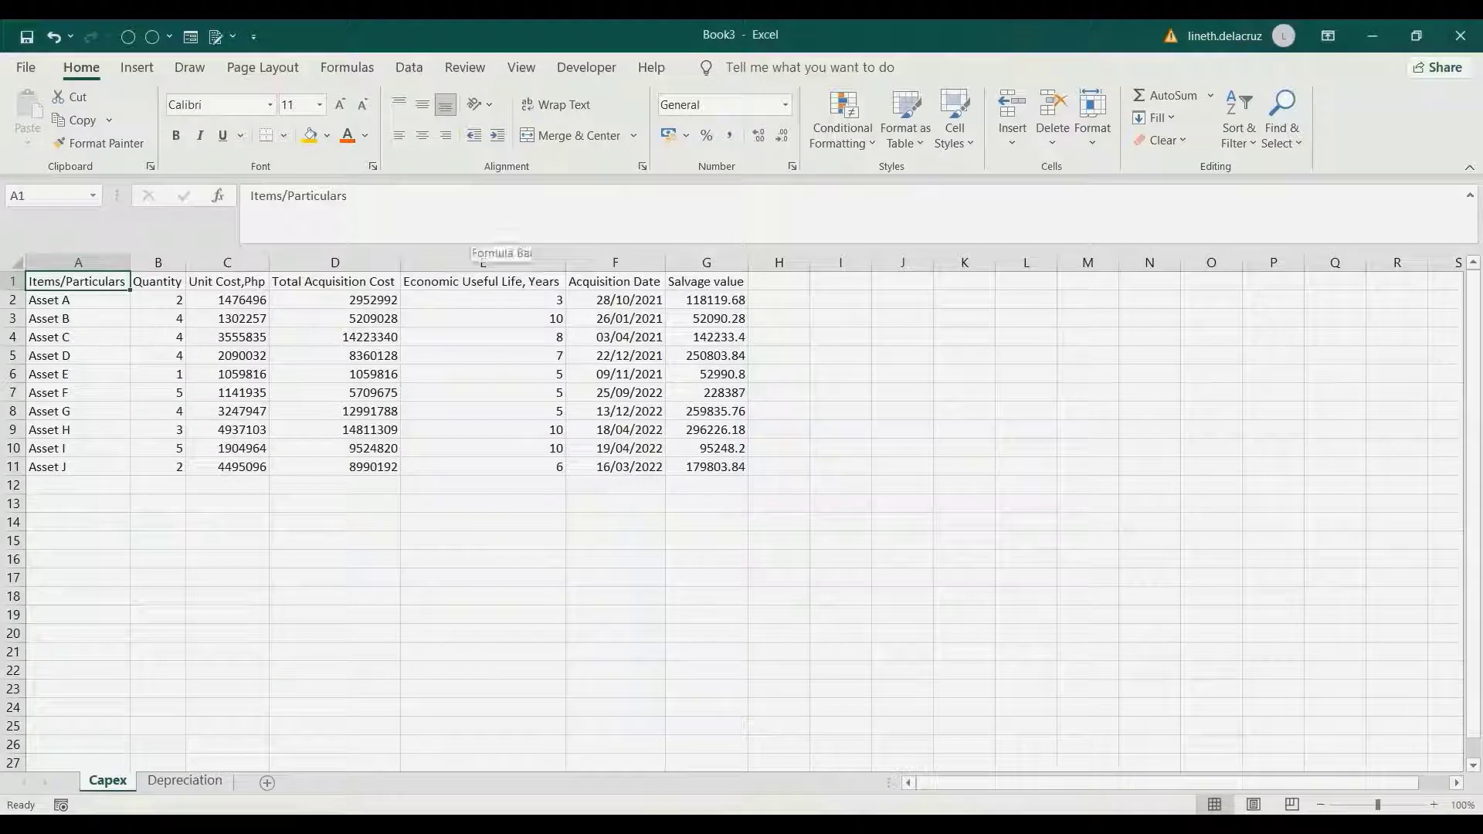
click(409, 67)
click(108, 141)
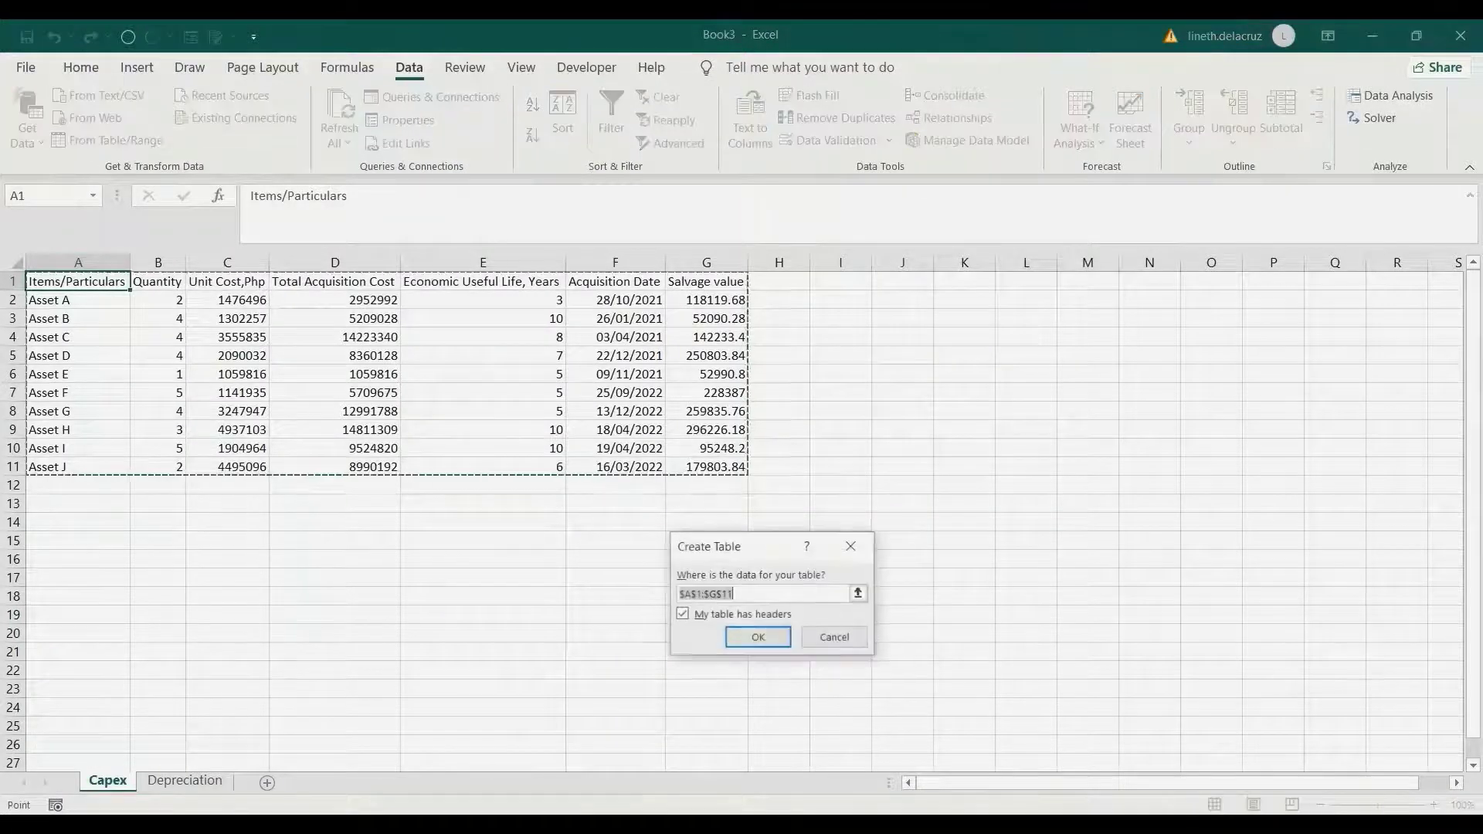
click(758, 637)
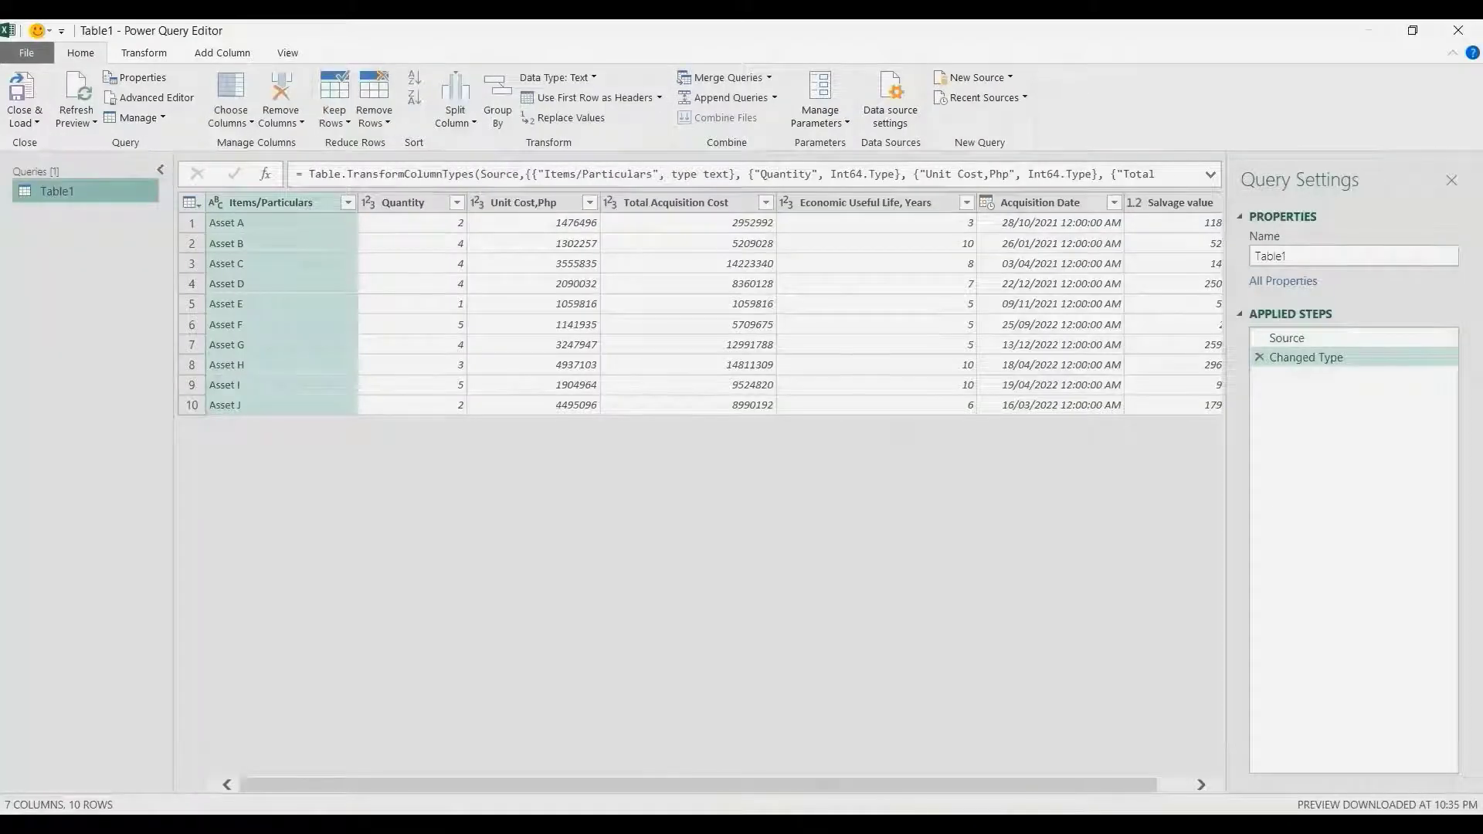
Rename the asset query to Capex and load it to the workbook only as a connection
text(Capex)
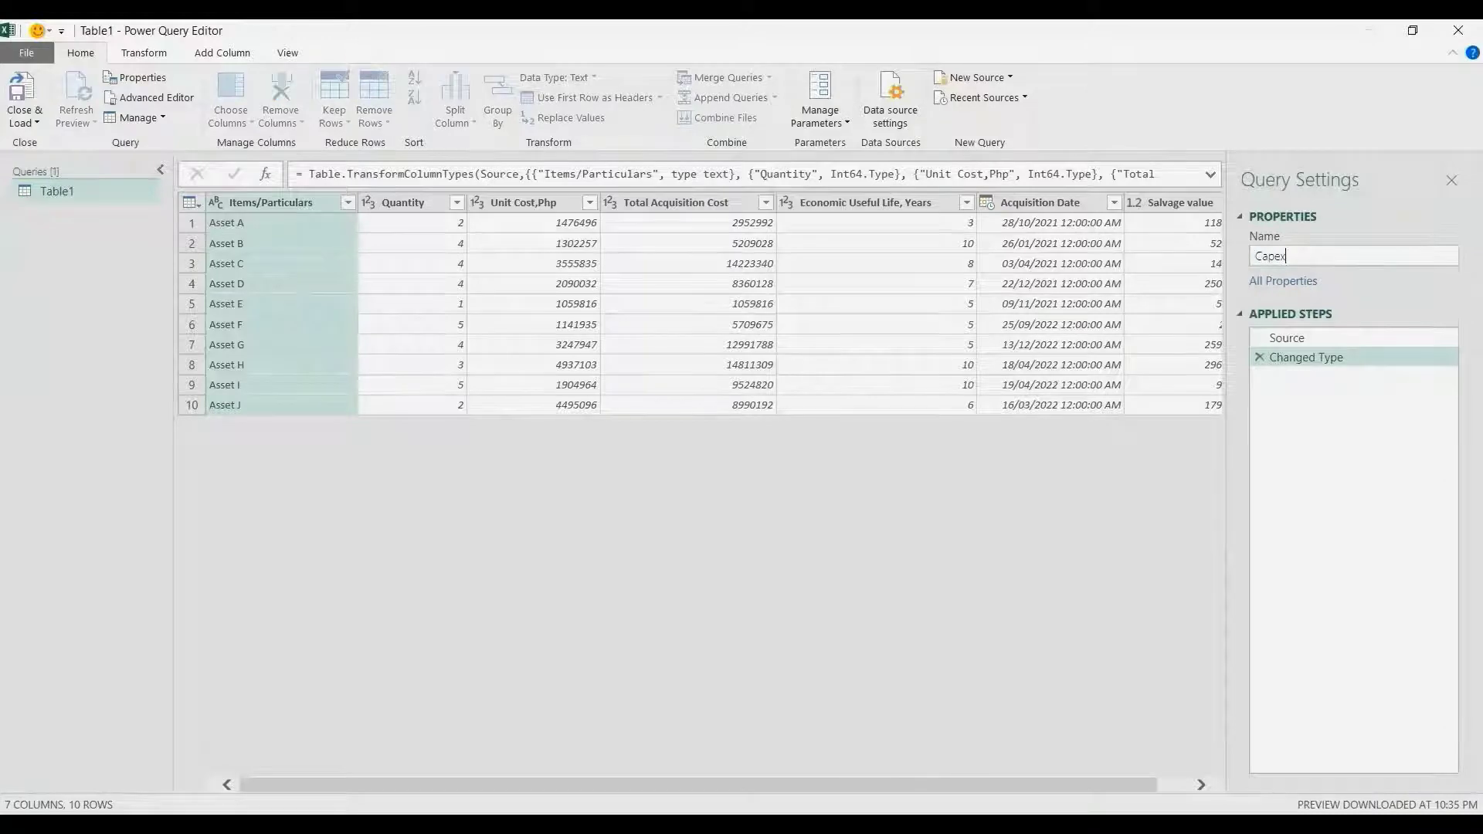
key(Return)
click(25, 117)
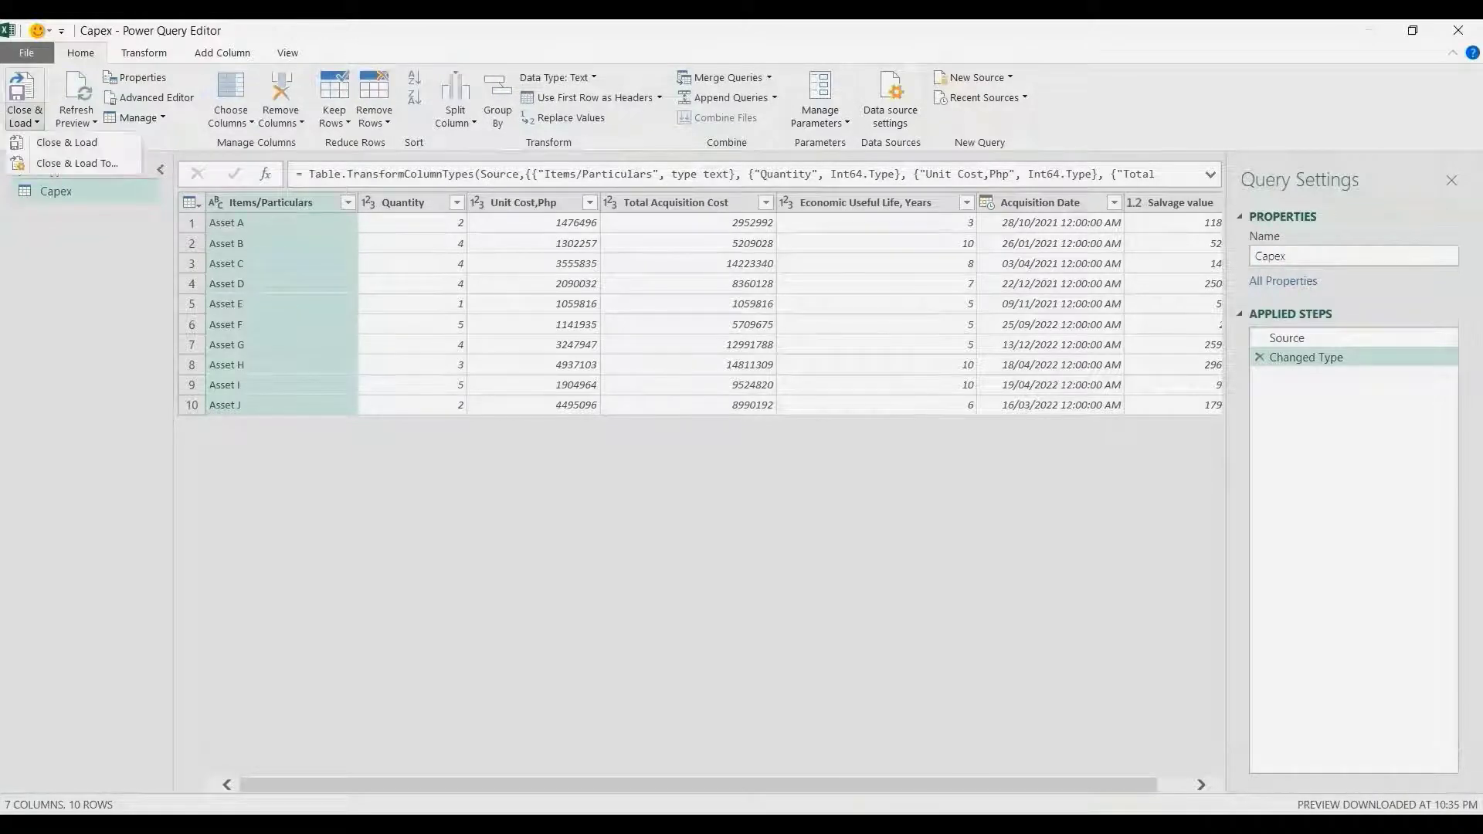
click(77, 165)
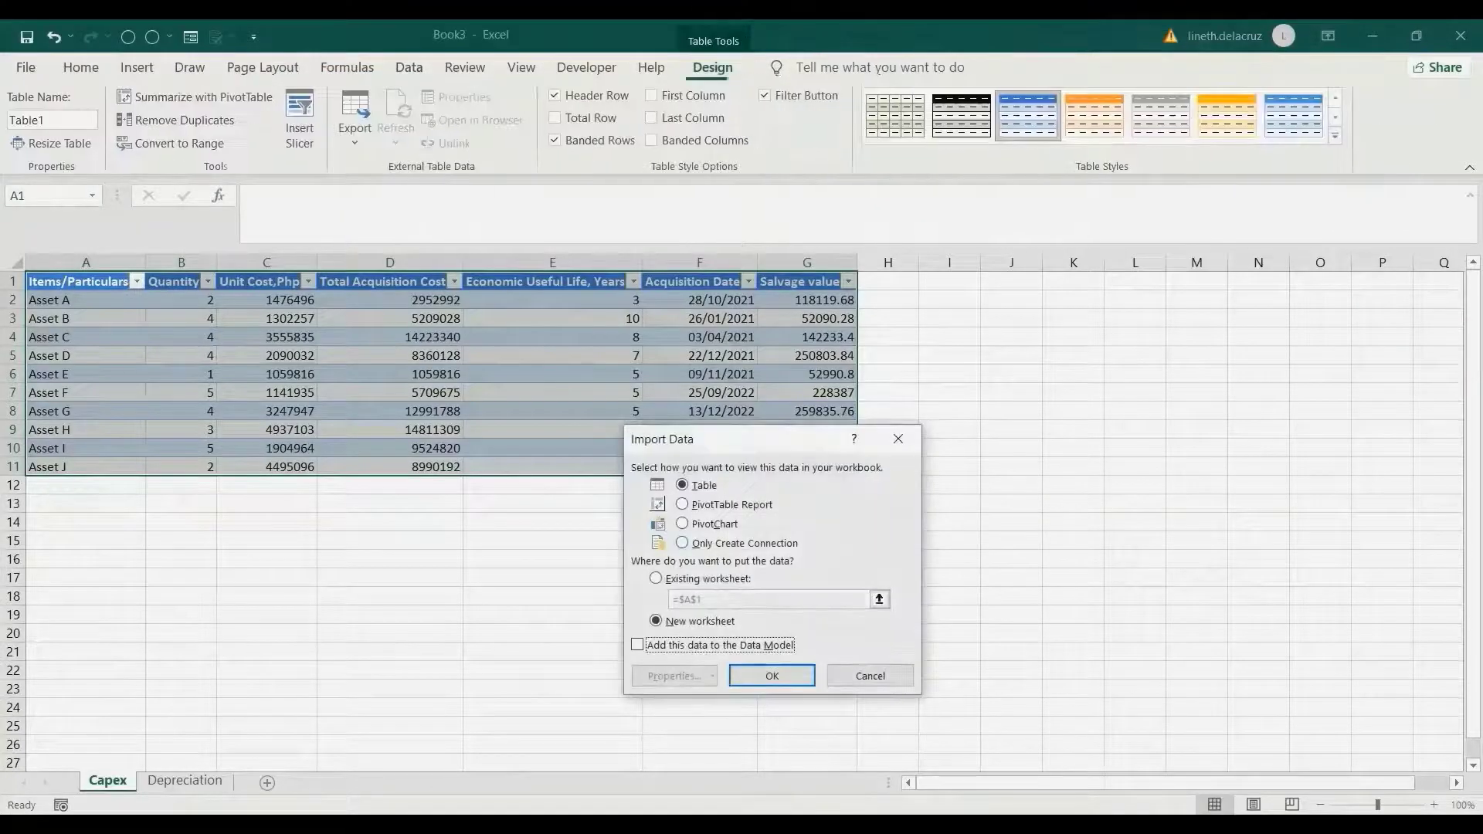
click(682, 543)
click(771, 675)
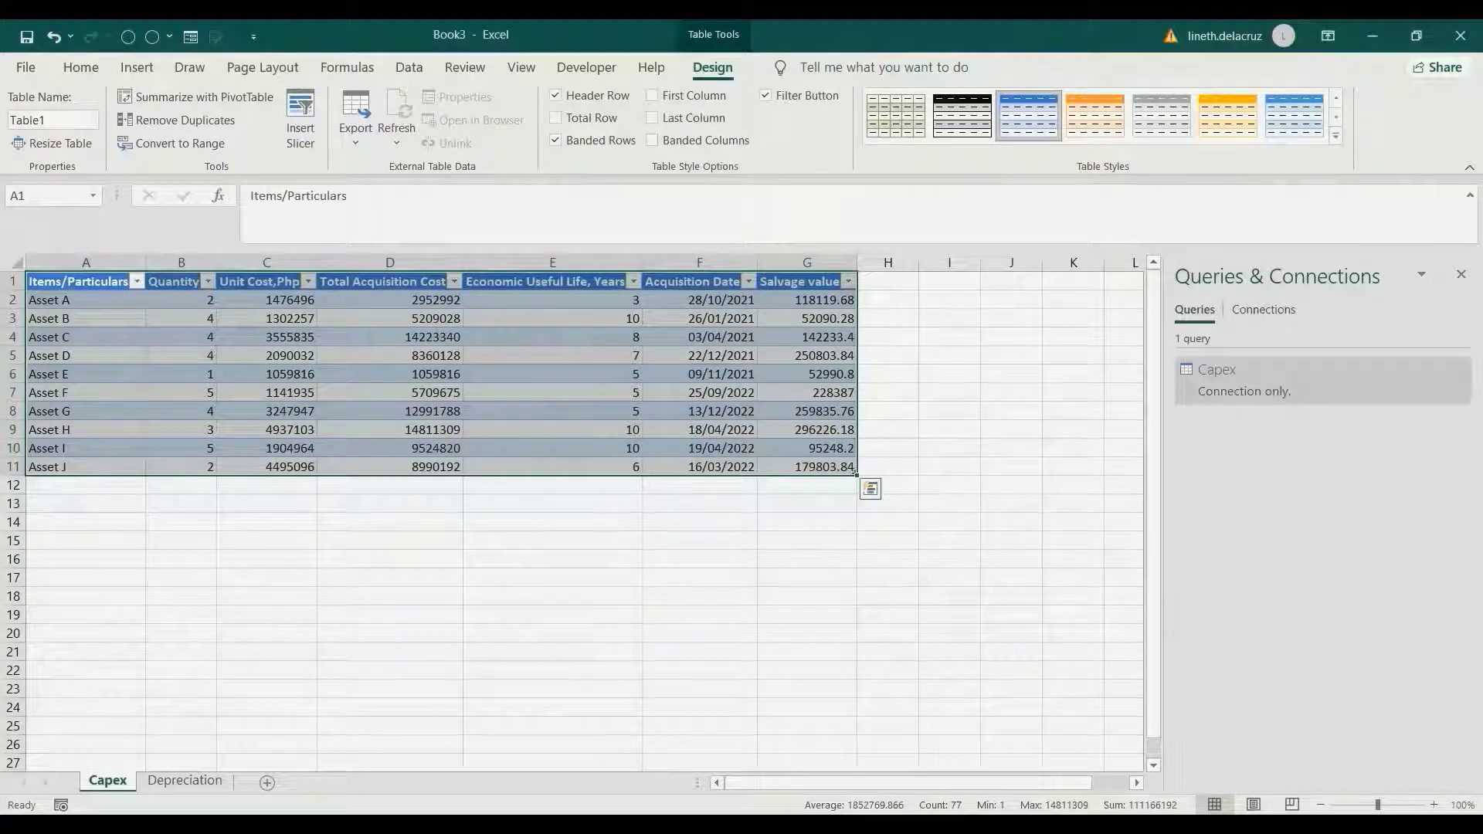
Load the selected input date range of the Depreciation sheet into Power Query as a table and name the query Dates
key(ctrl+Page_Down)
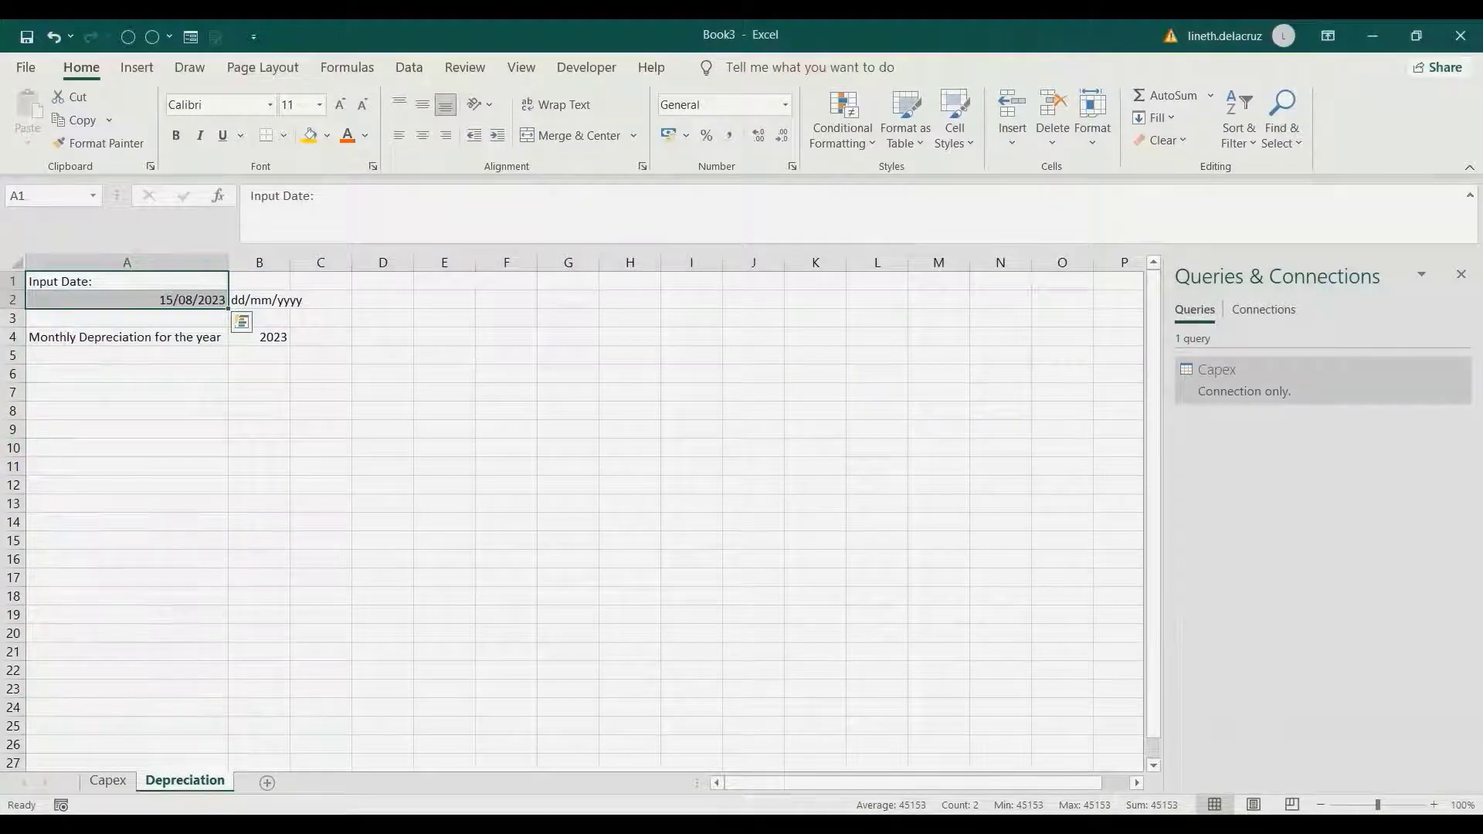
click(409, 68)
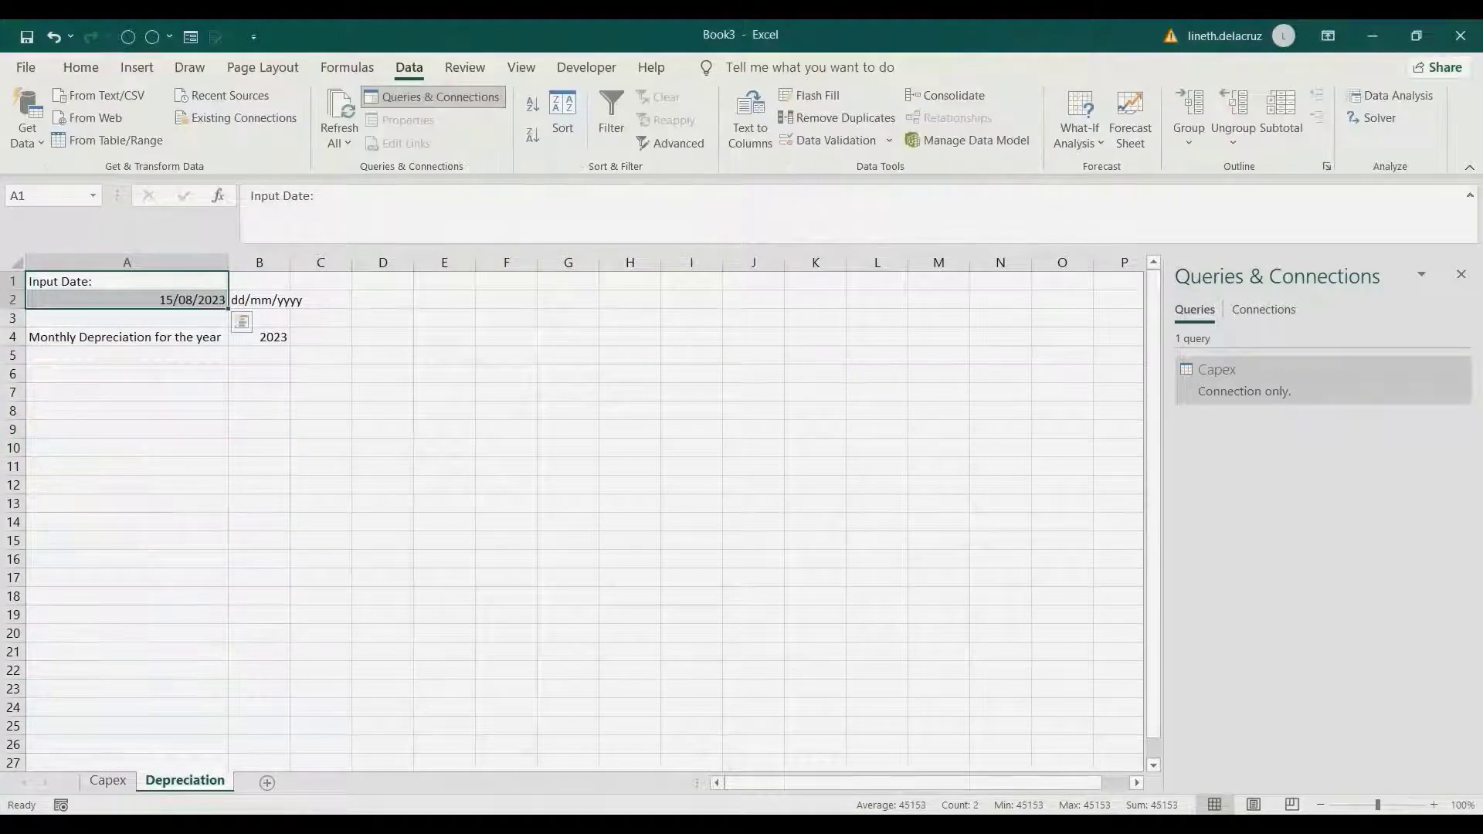
click(116, 140)
key(Return)
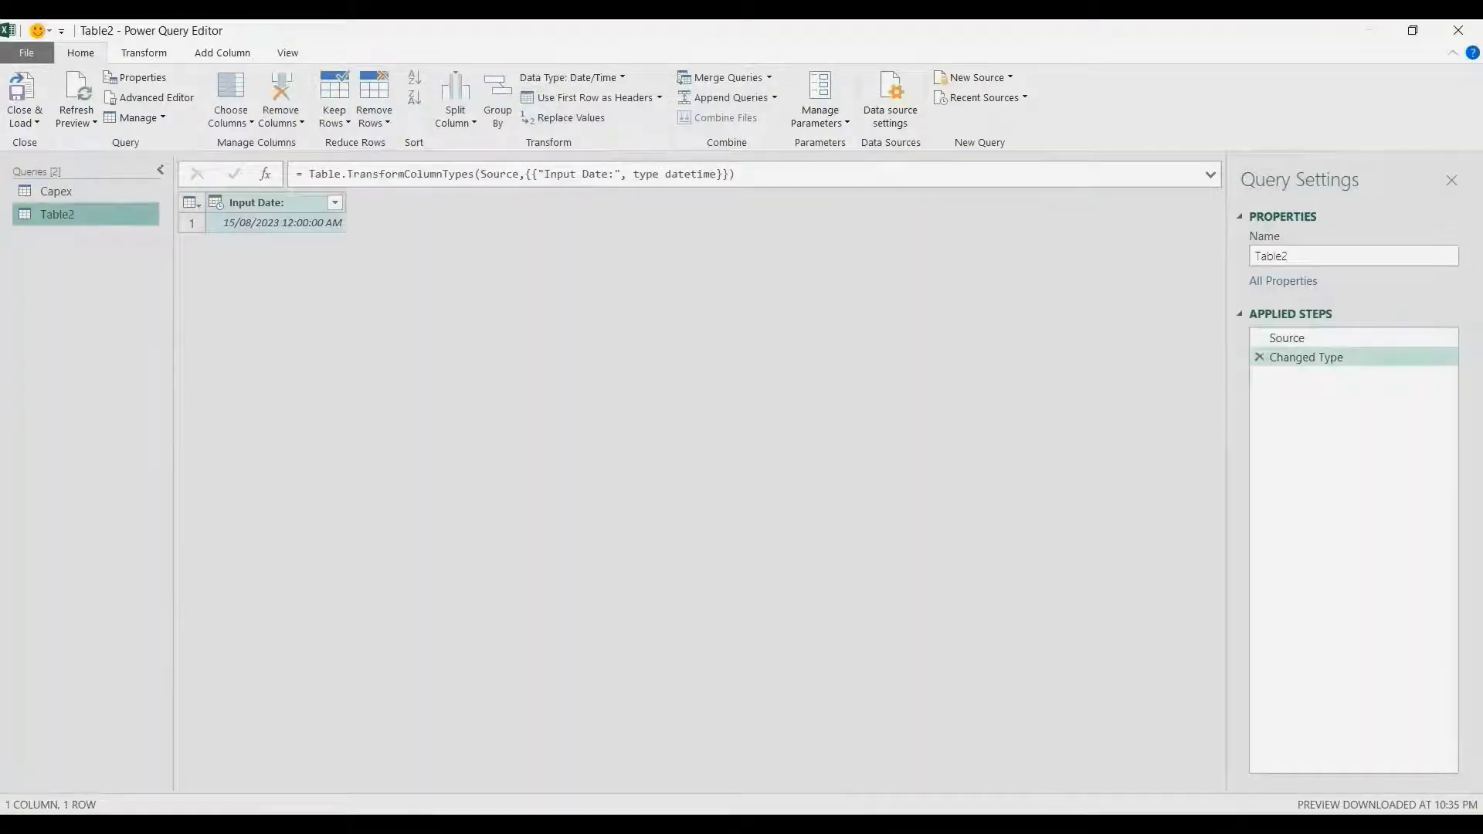
double_click(1271, 256)
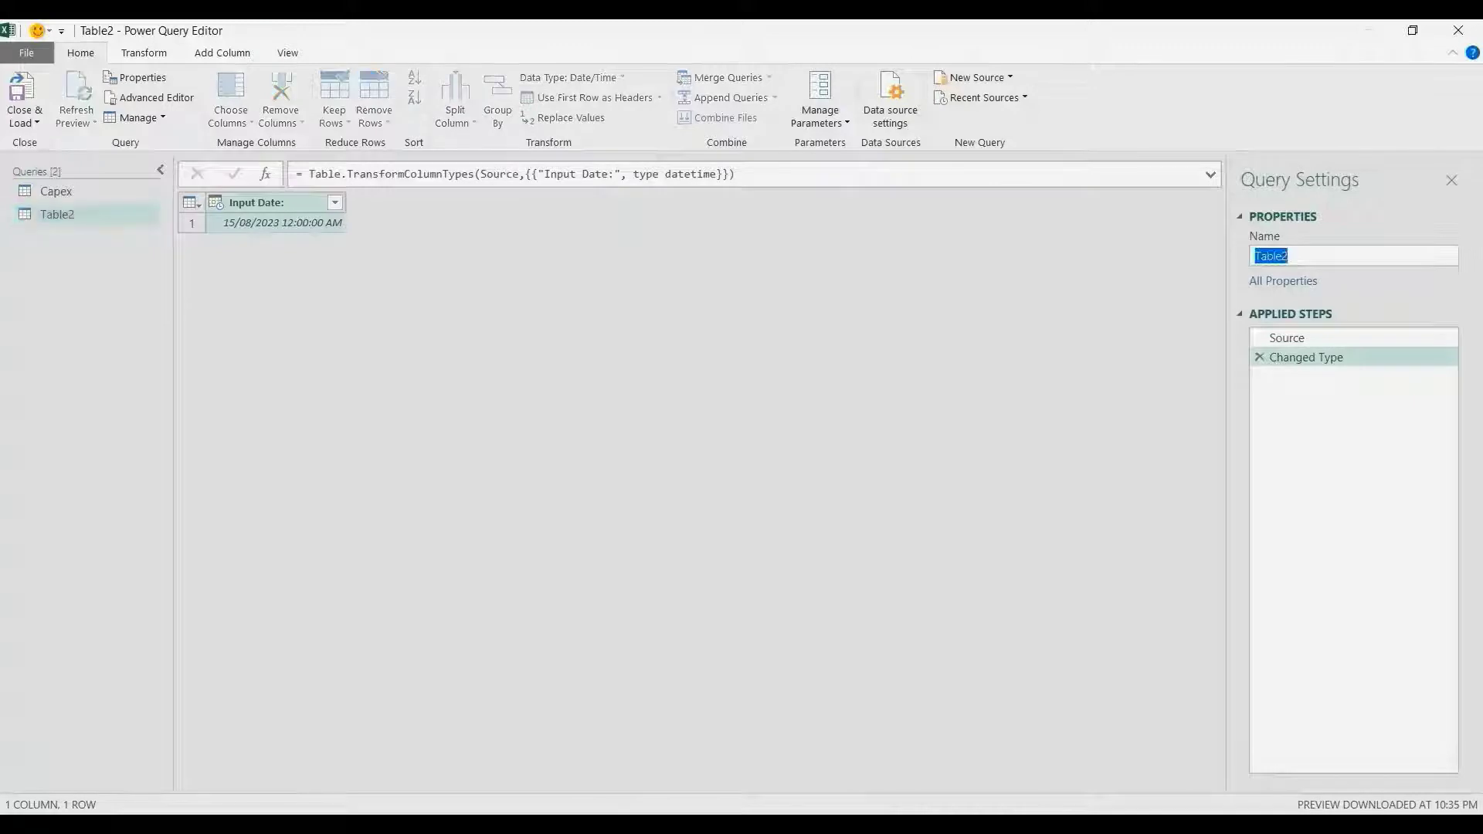
text(Dates)
key(Return)
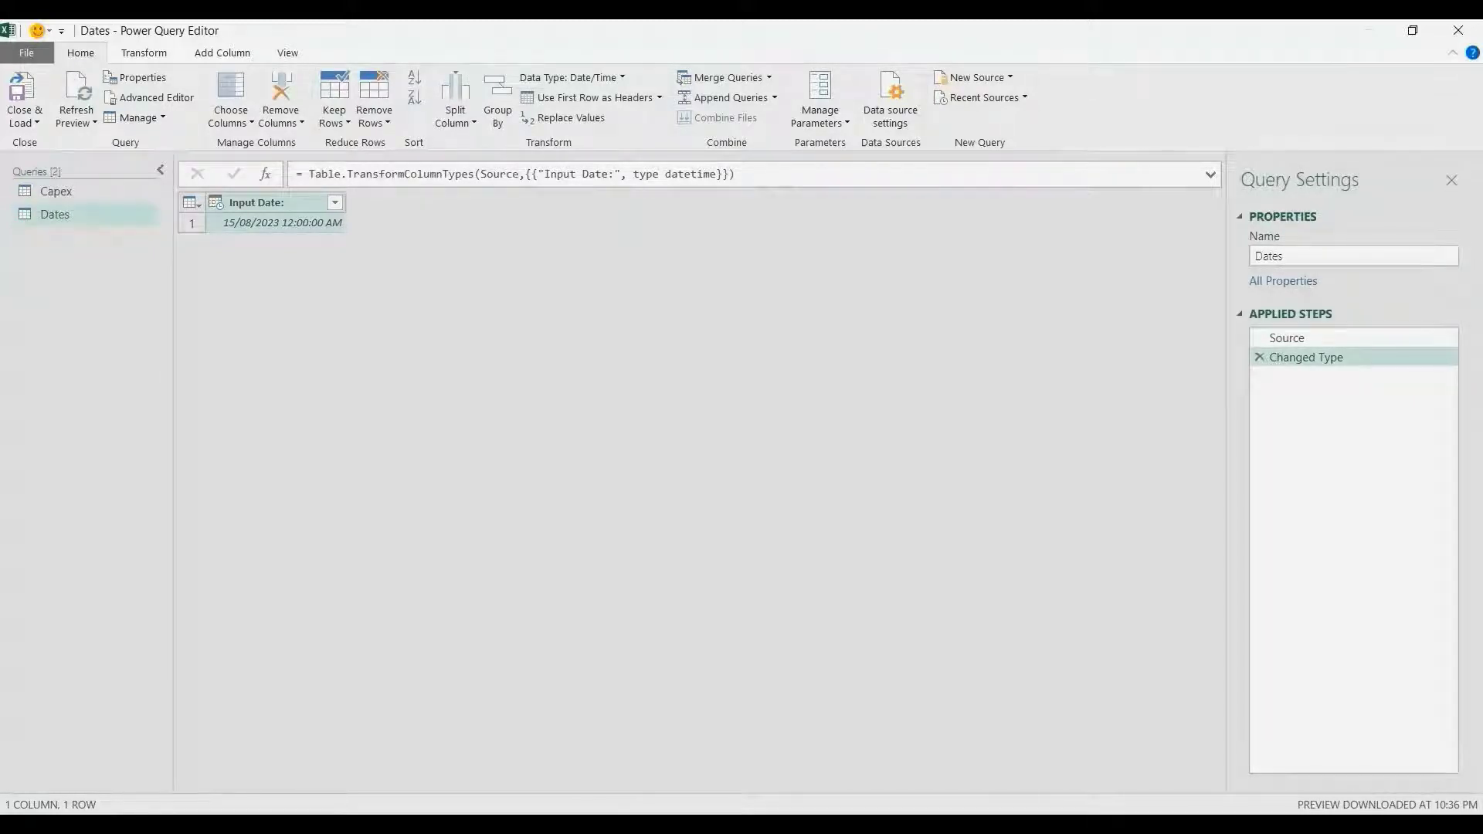
Change the Input Date column's type to Date, replacing the current type conversion
right_click(290, 206)
mouse_move(387, 371)
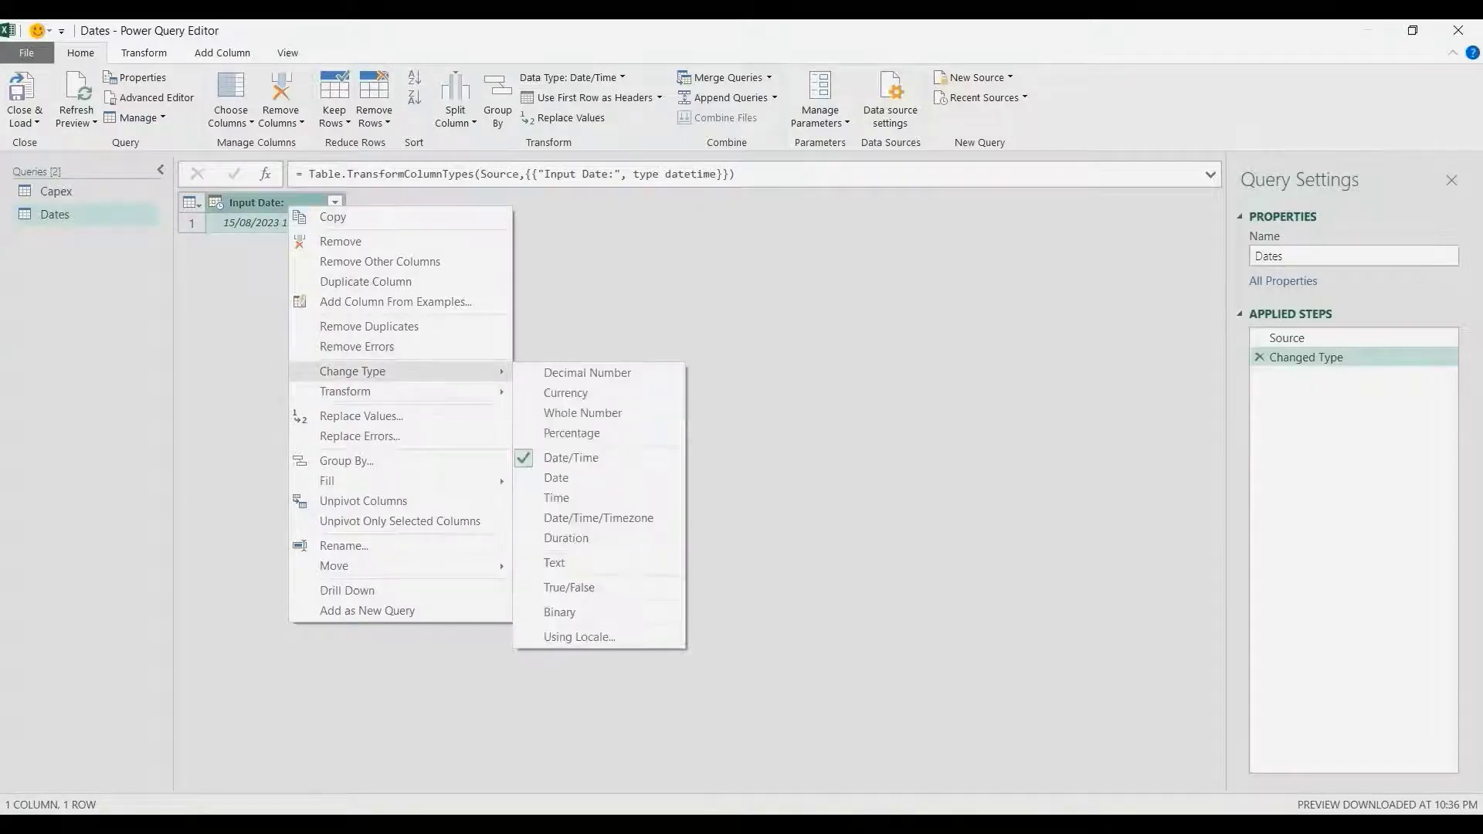
click(556, 478)
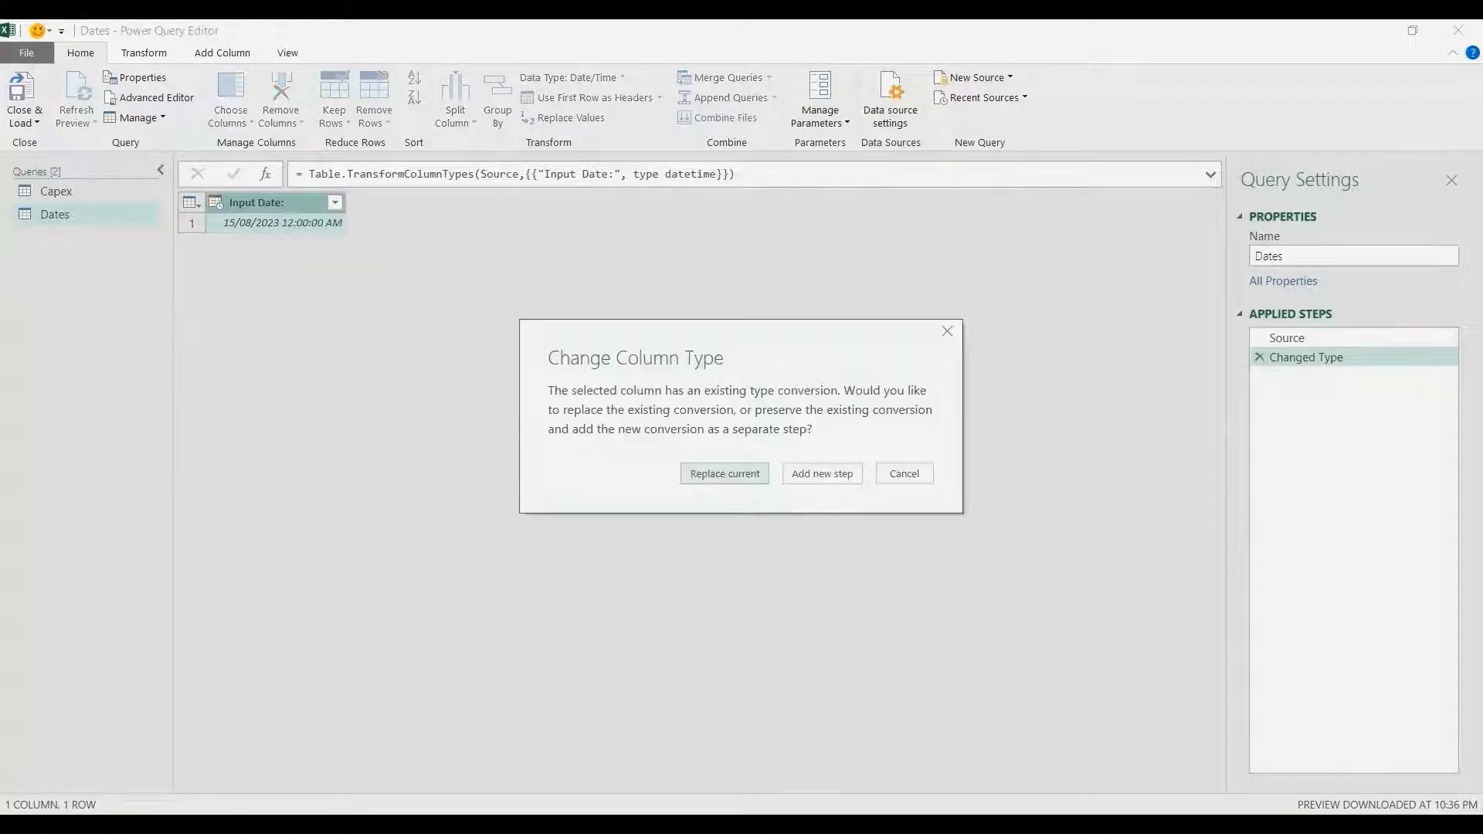
key(Return)
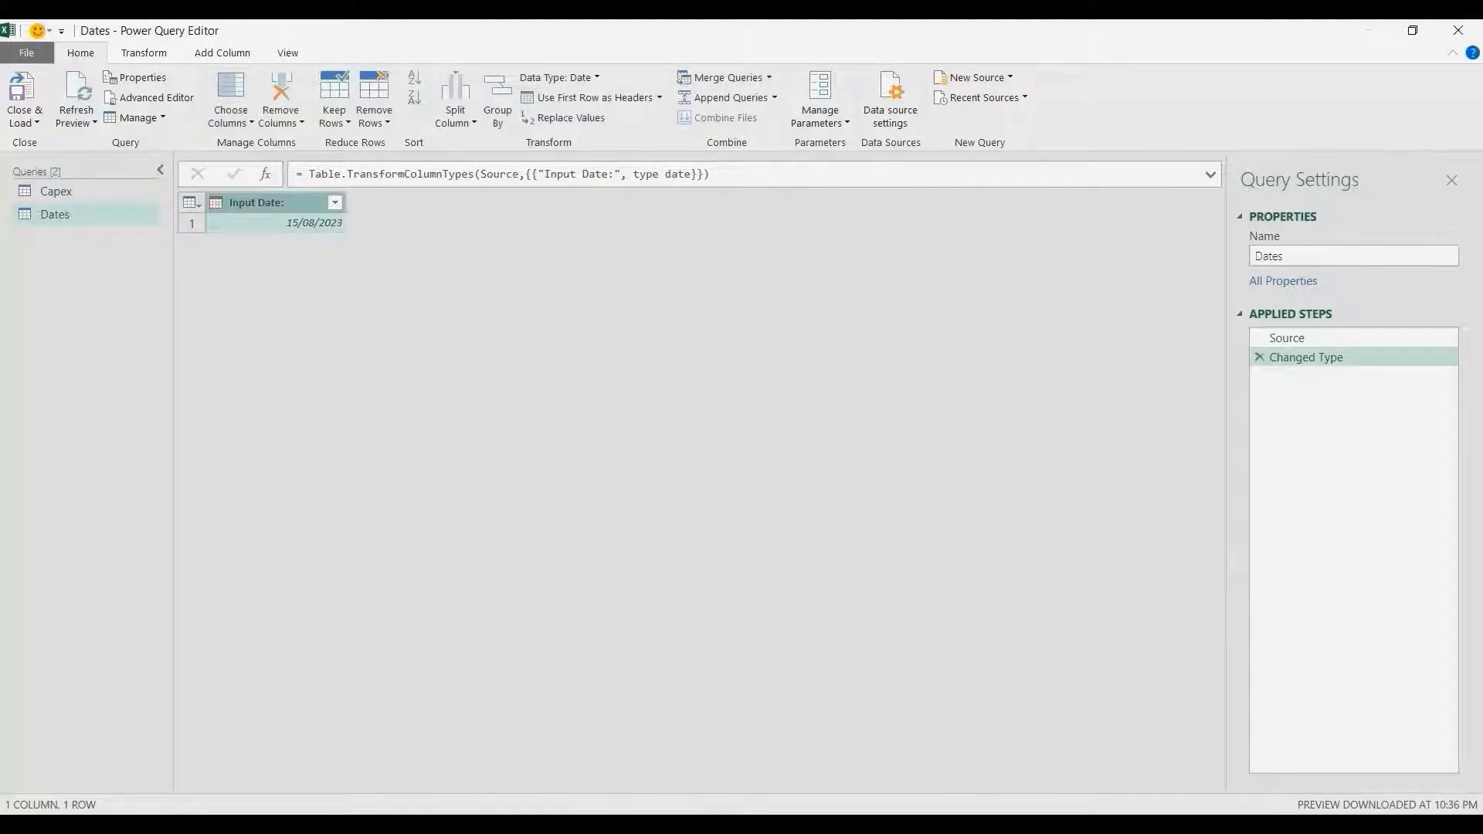
Add Start of Year and End of Year columns derived from the input date to the Dates query
click(223, 54)
click(691, 97)
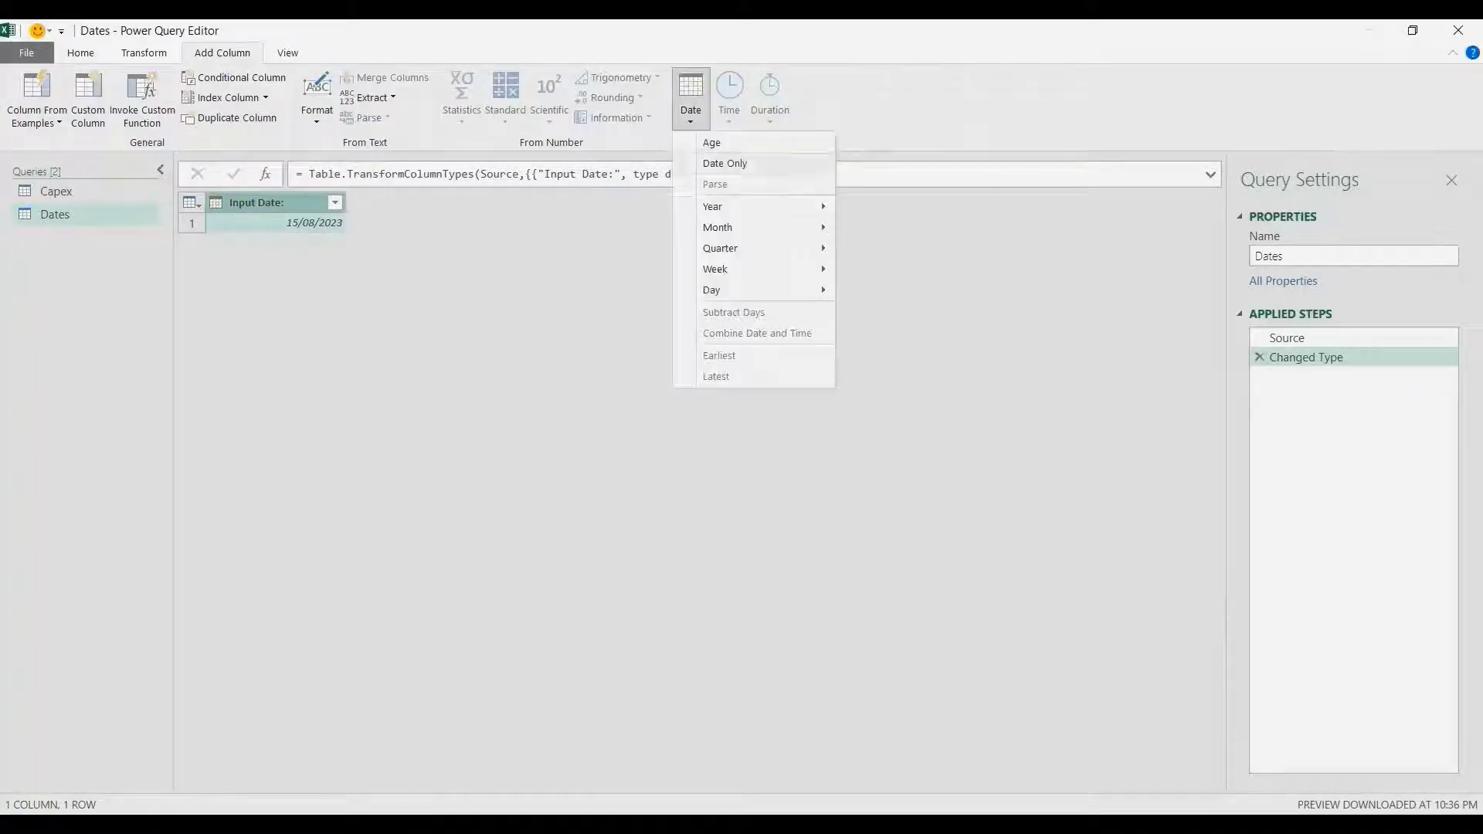
mouse_move(712, 206)
click(892, 229)
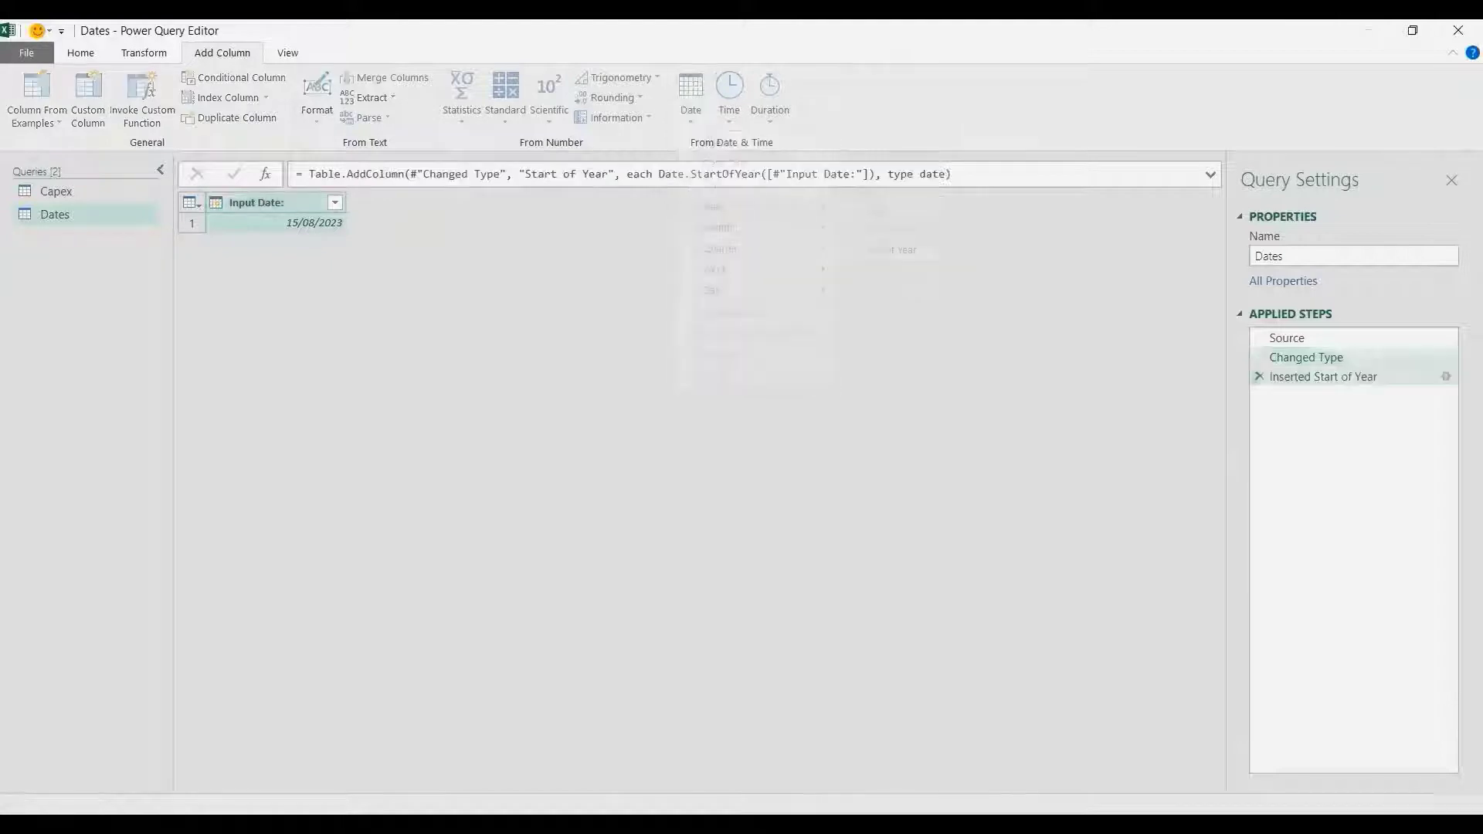
click(690, 97)
mouse_move(712, 207)
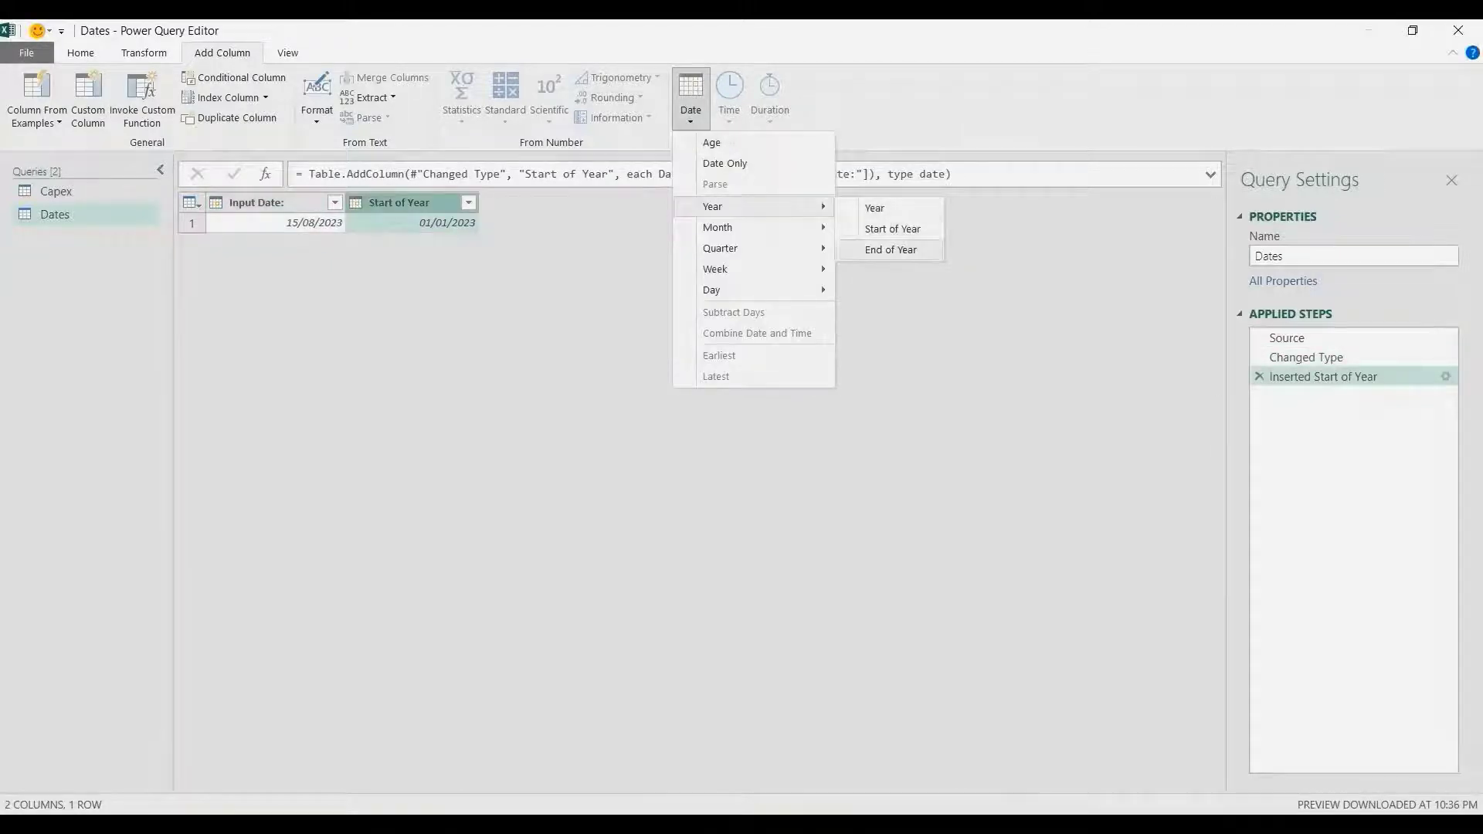
click(888, 250)
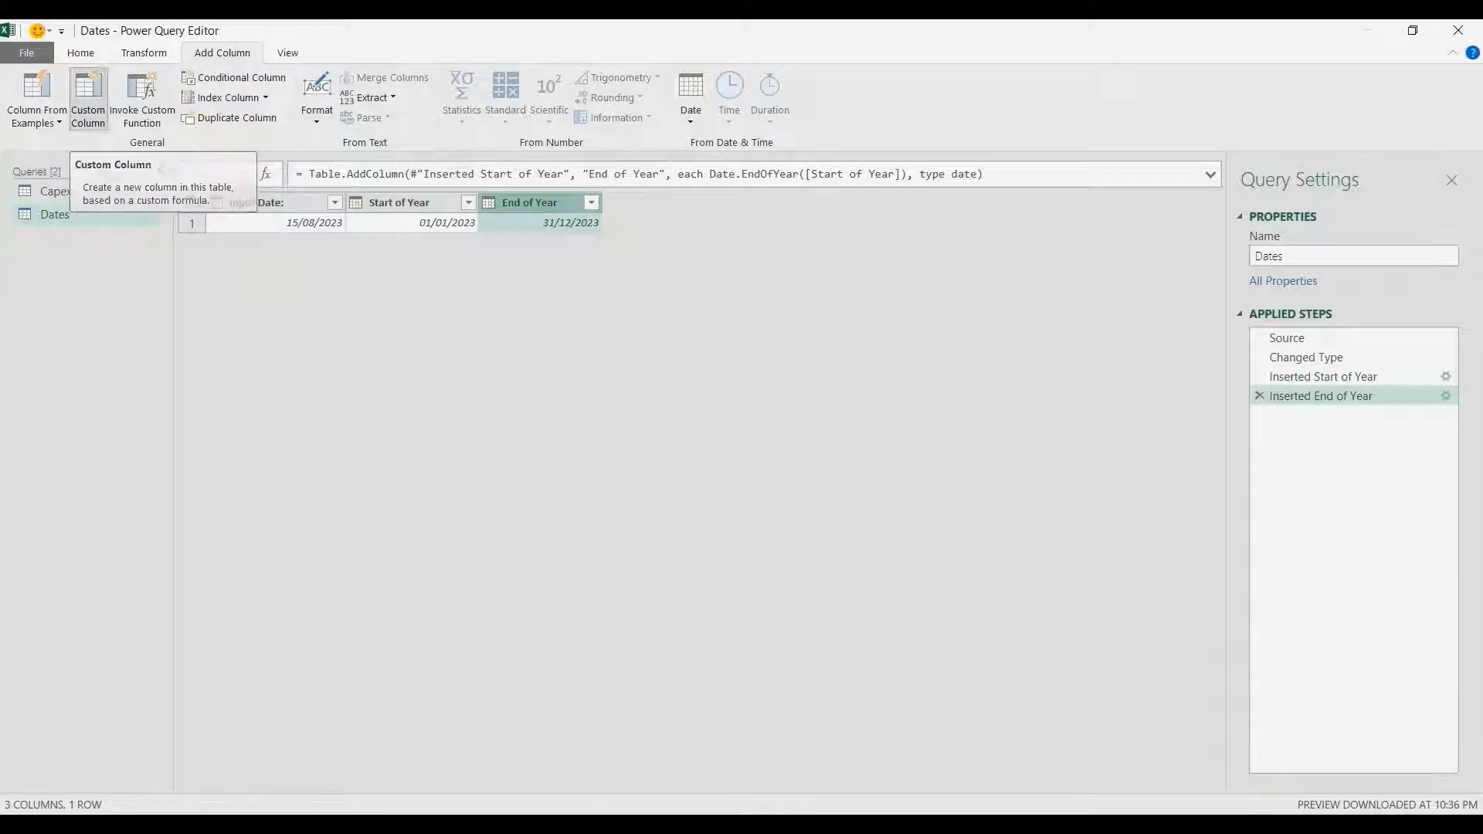
Add a custom column named ListSOY with the formula {Number.From([Start of Year])..Number.From([End of Year])}
click(89, 99)
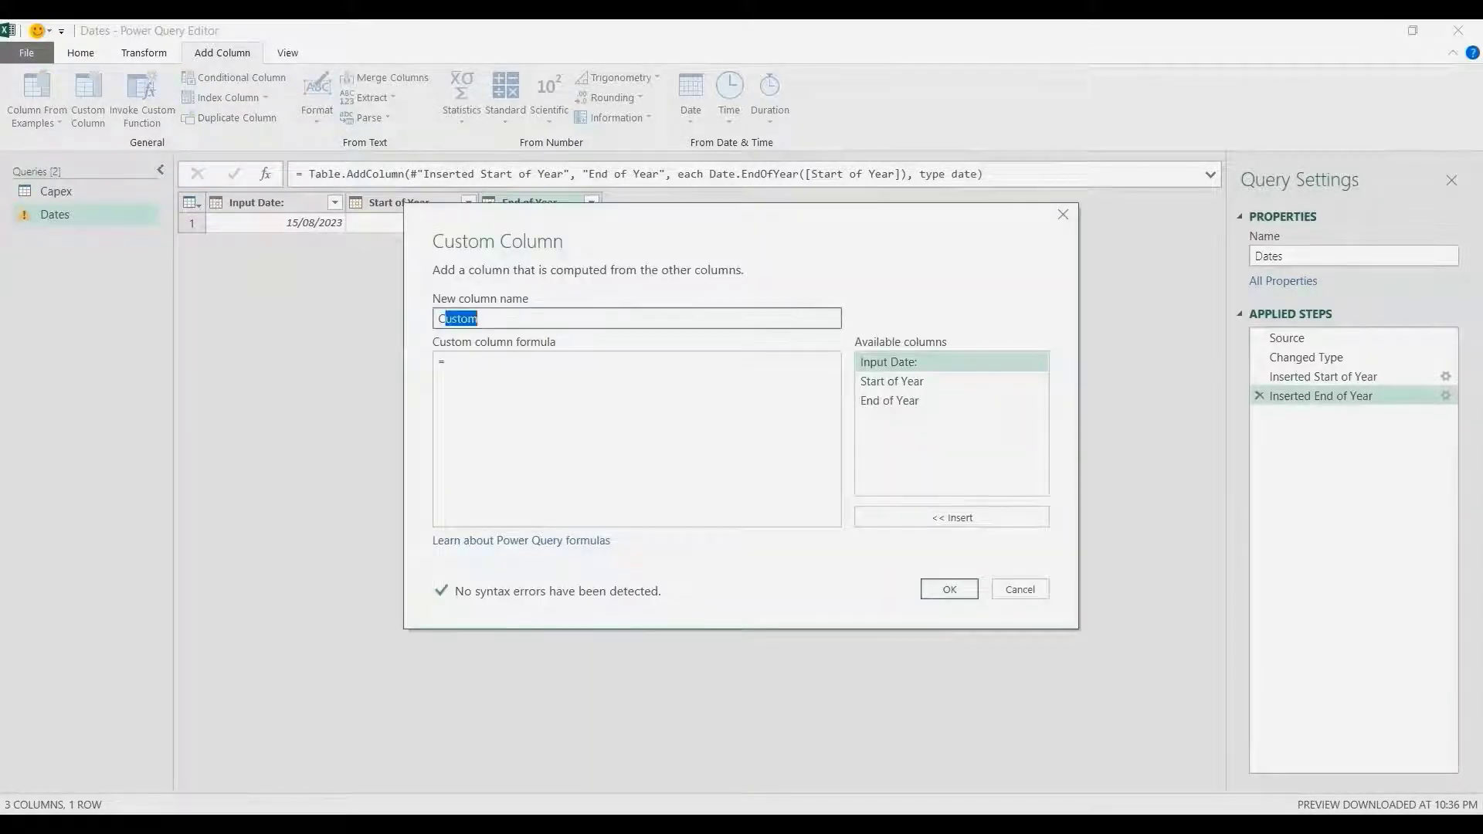
text(List)
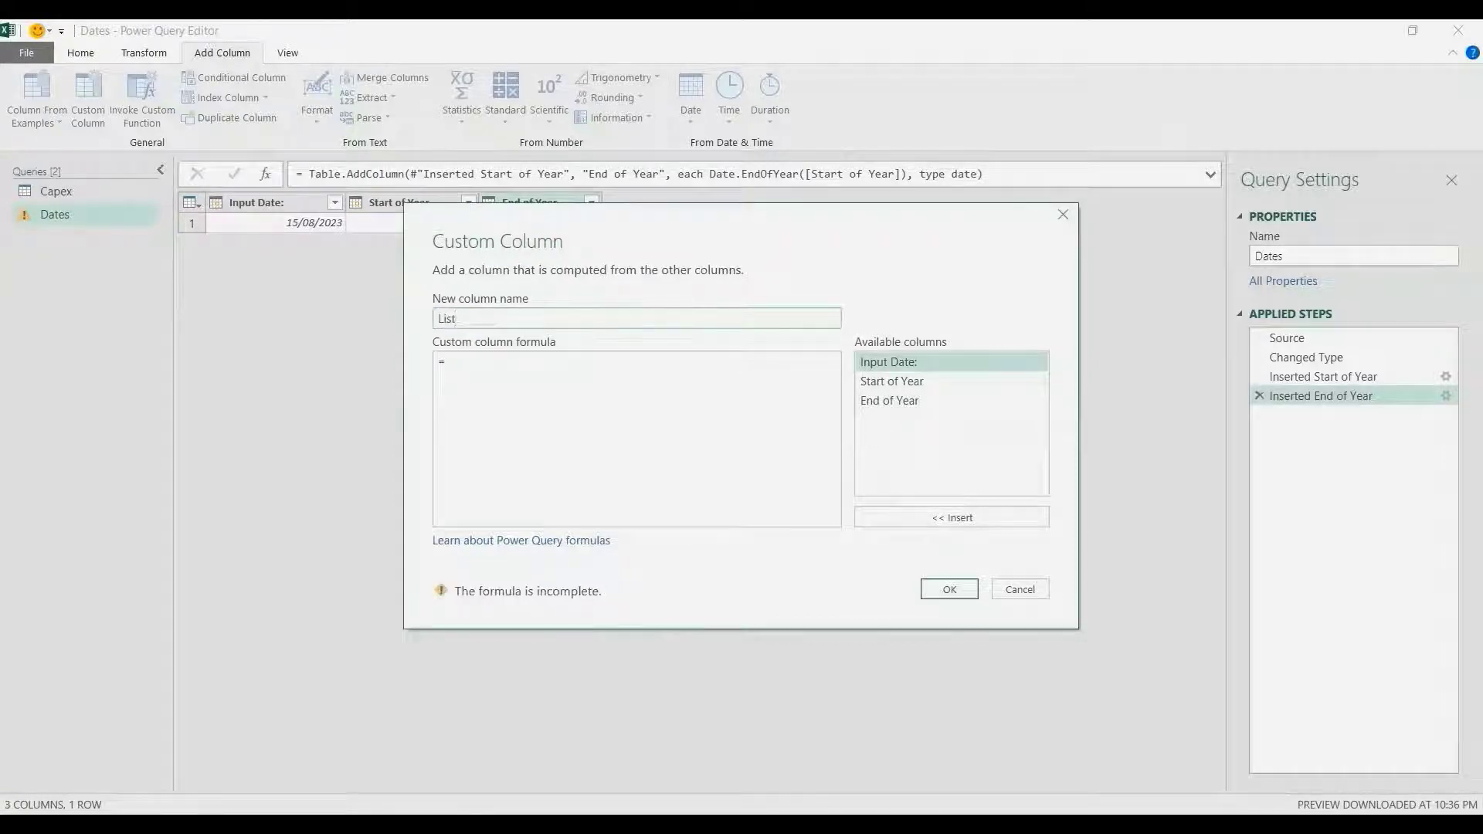
text(SOY)
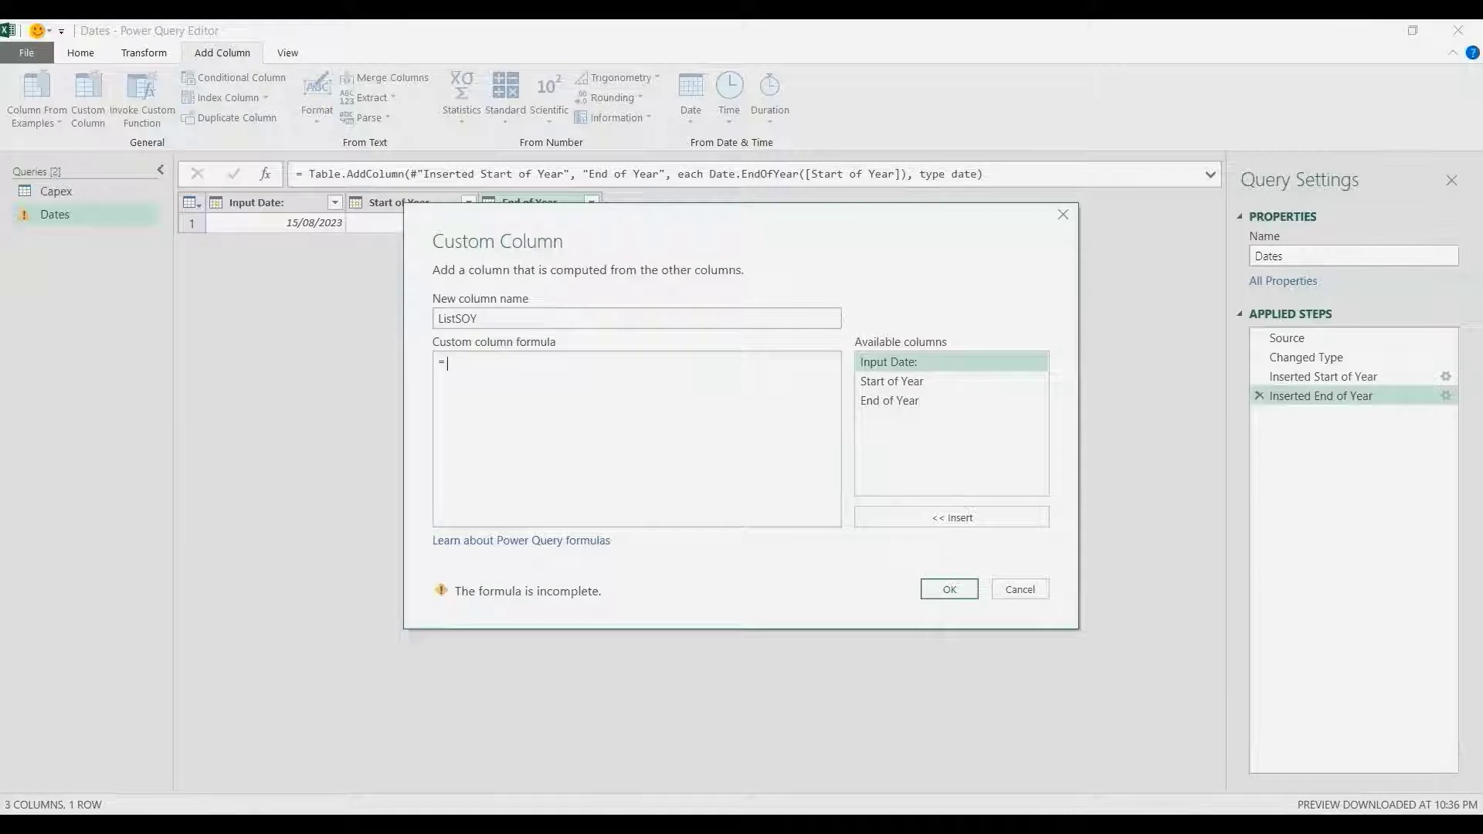
text({)
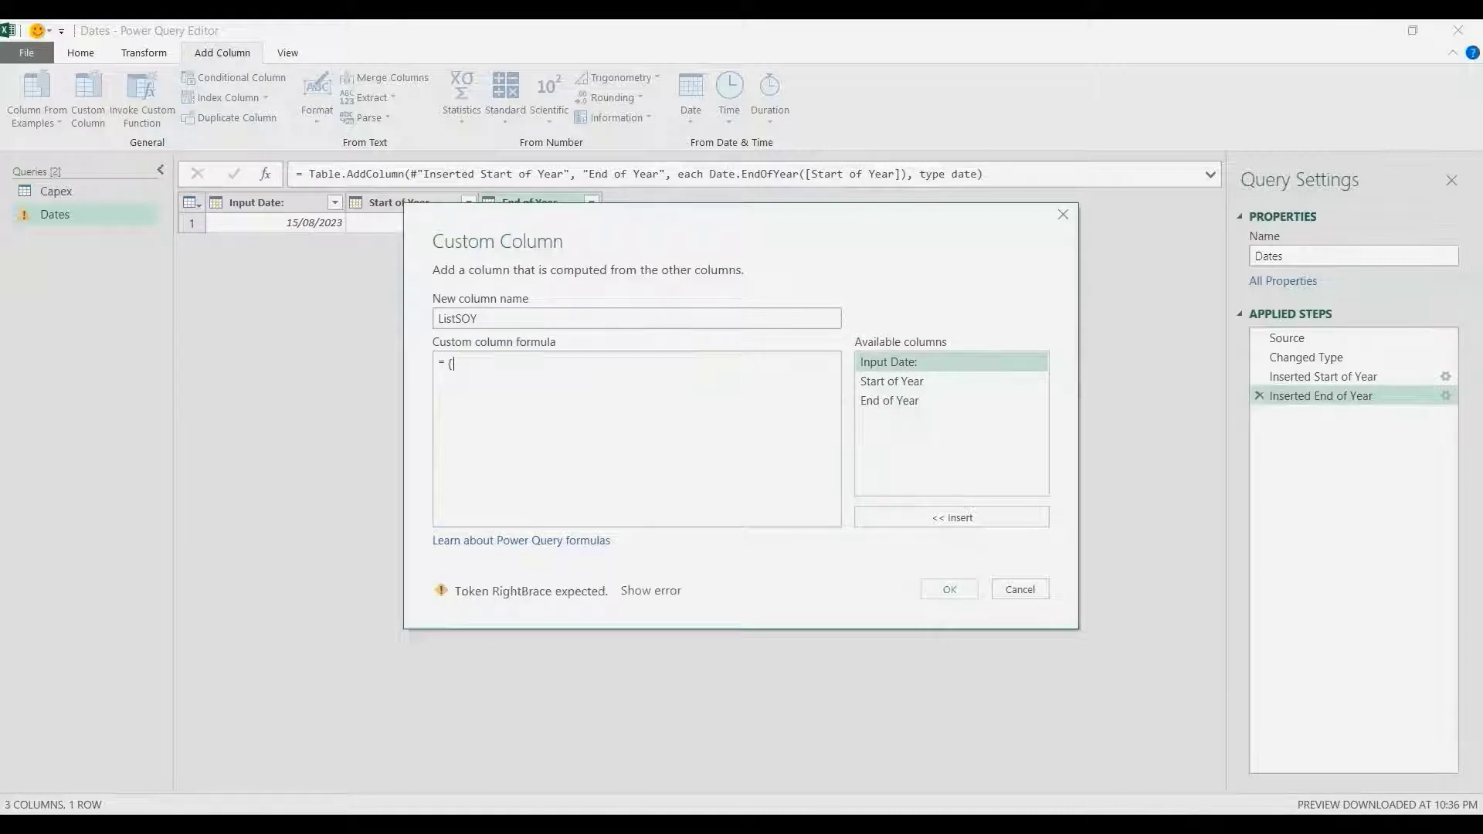
text(Number.From()
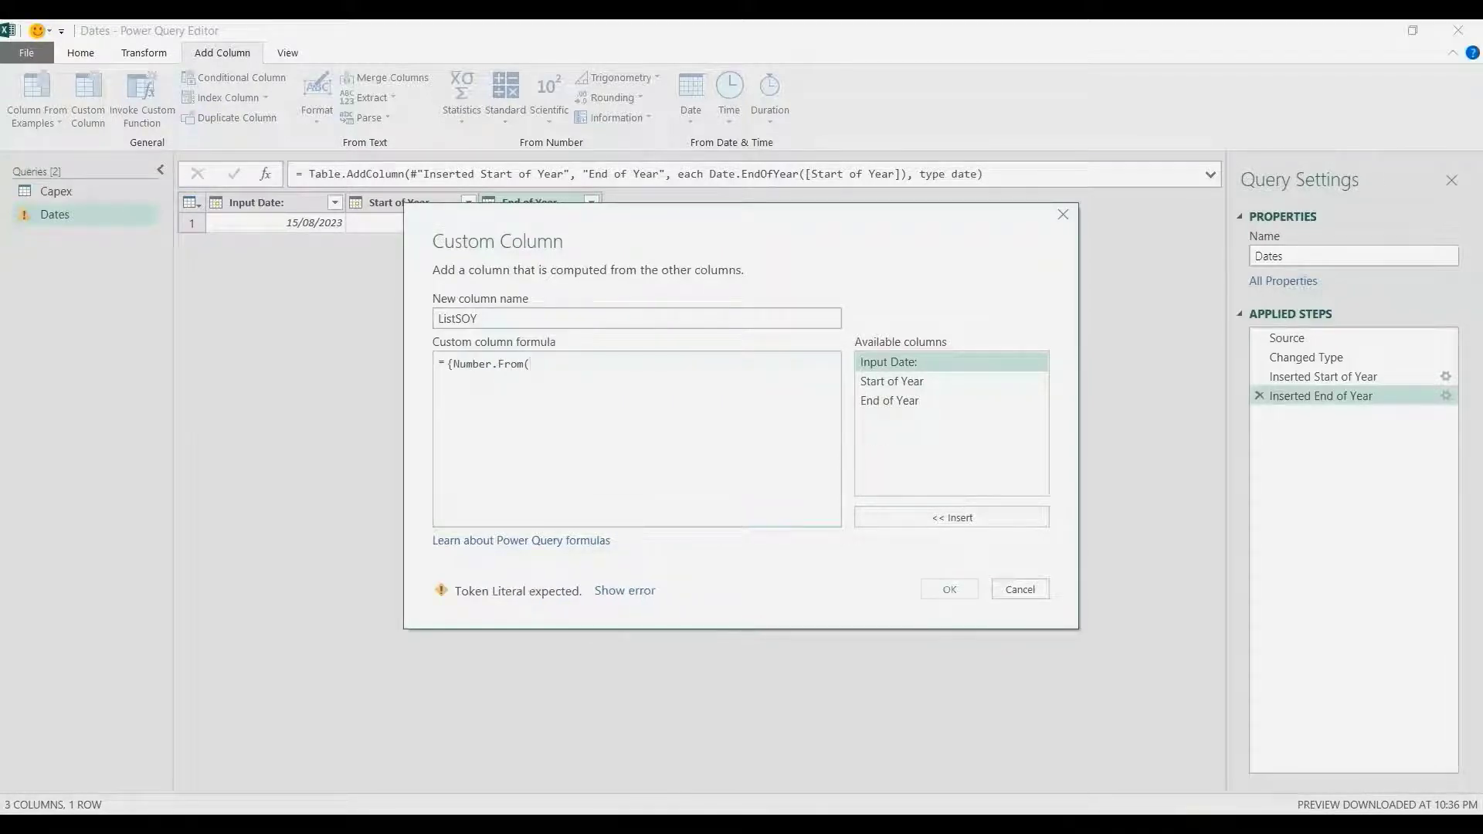
double_click(904, 381)
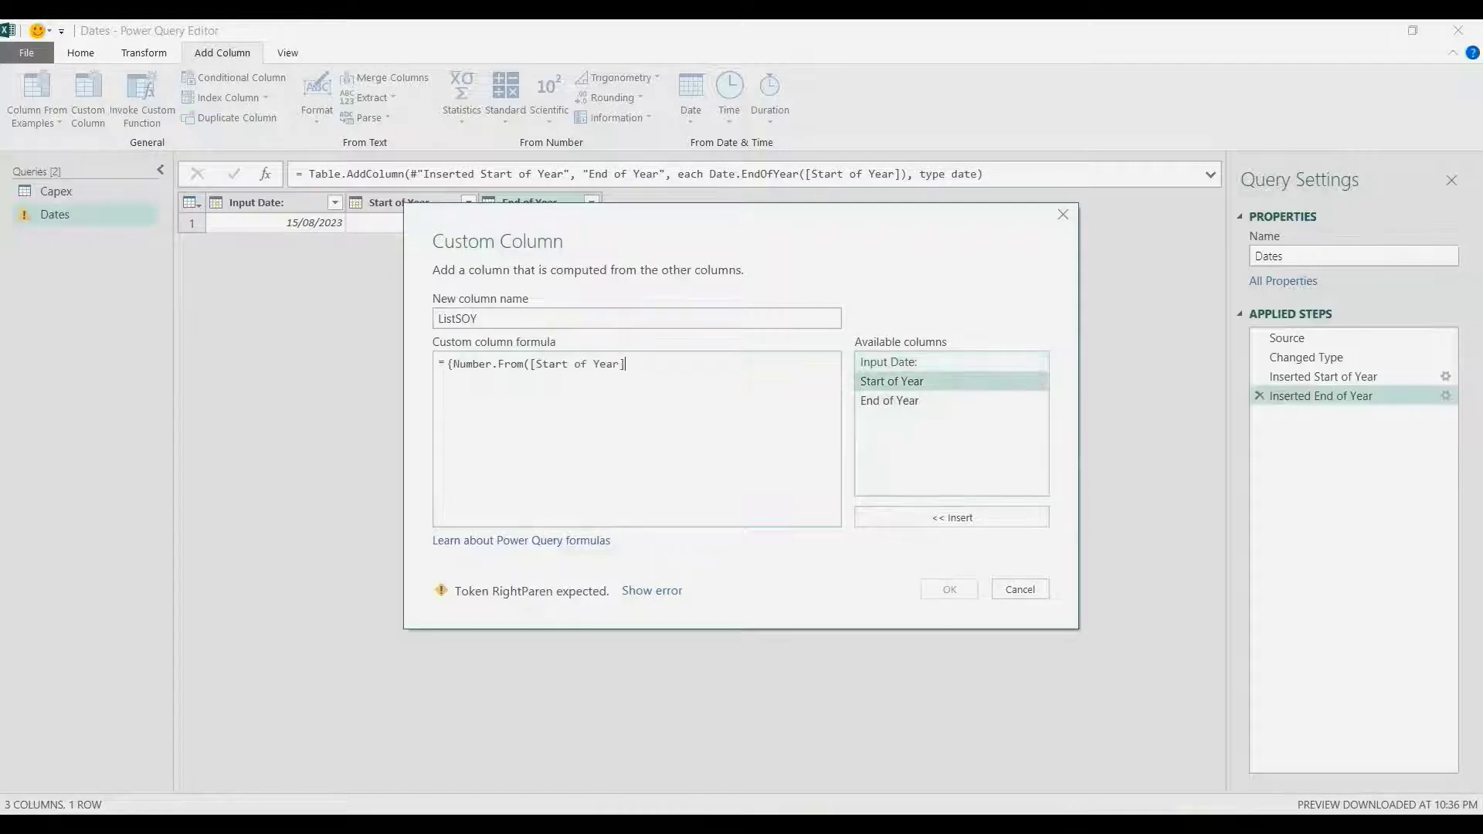
text()..Number)
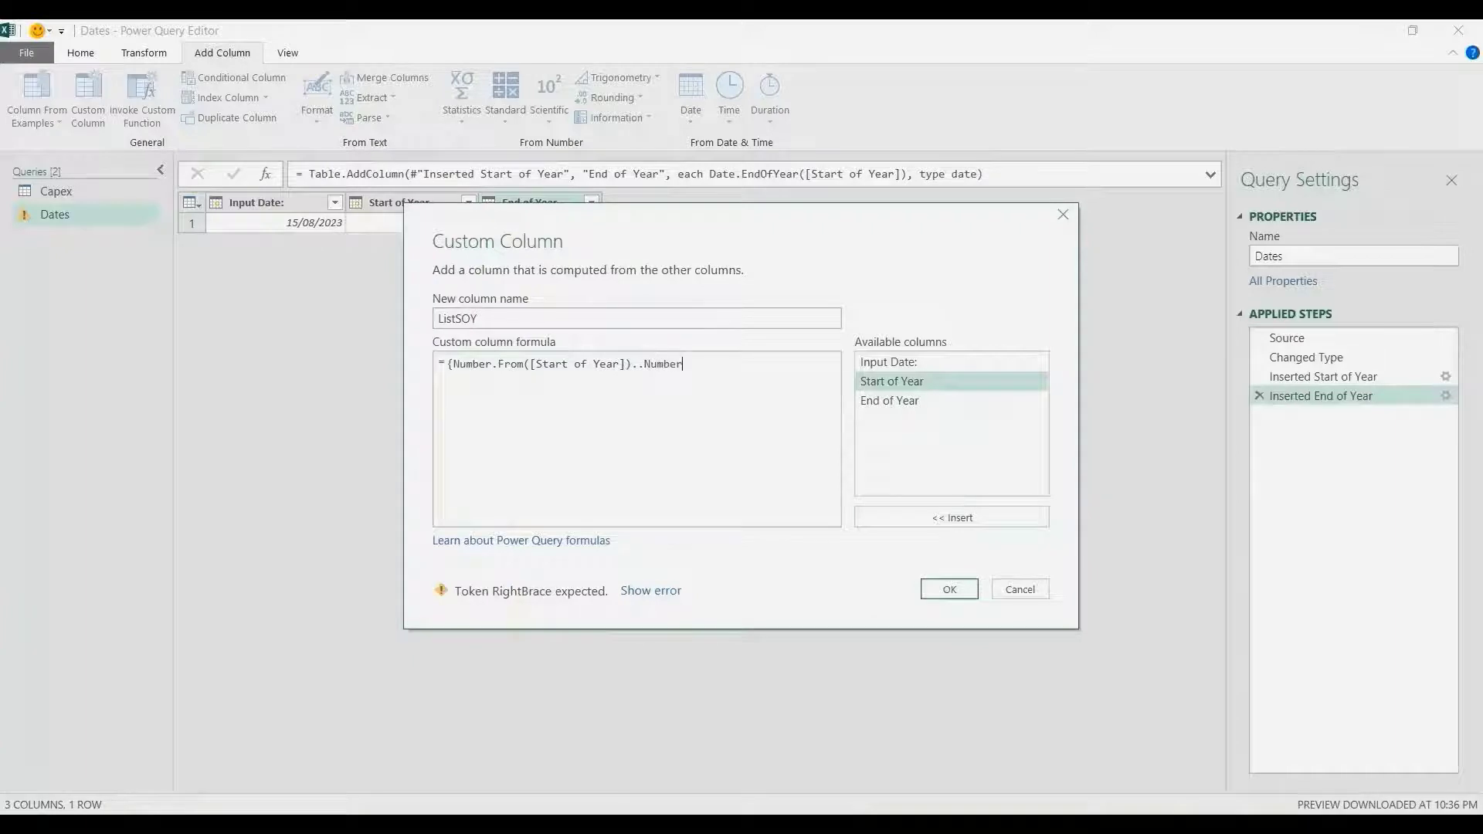
text(.From()
double_click(899, 401)
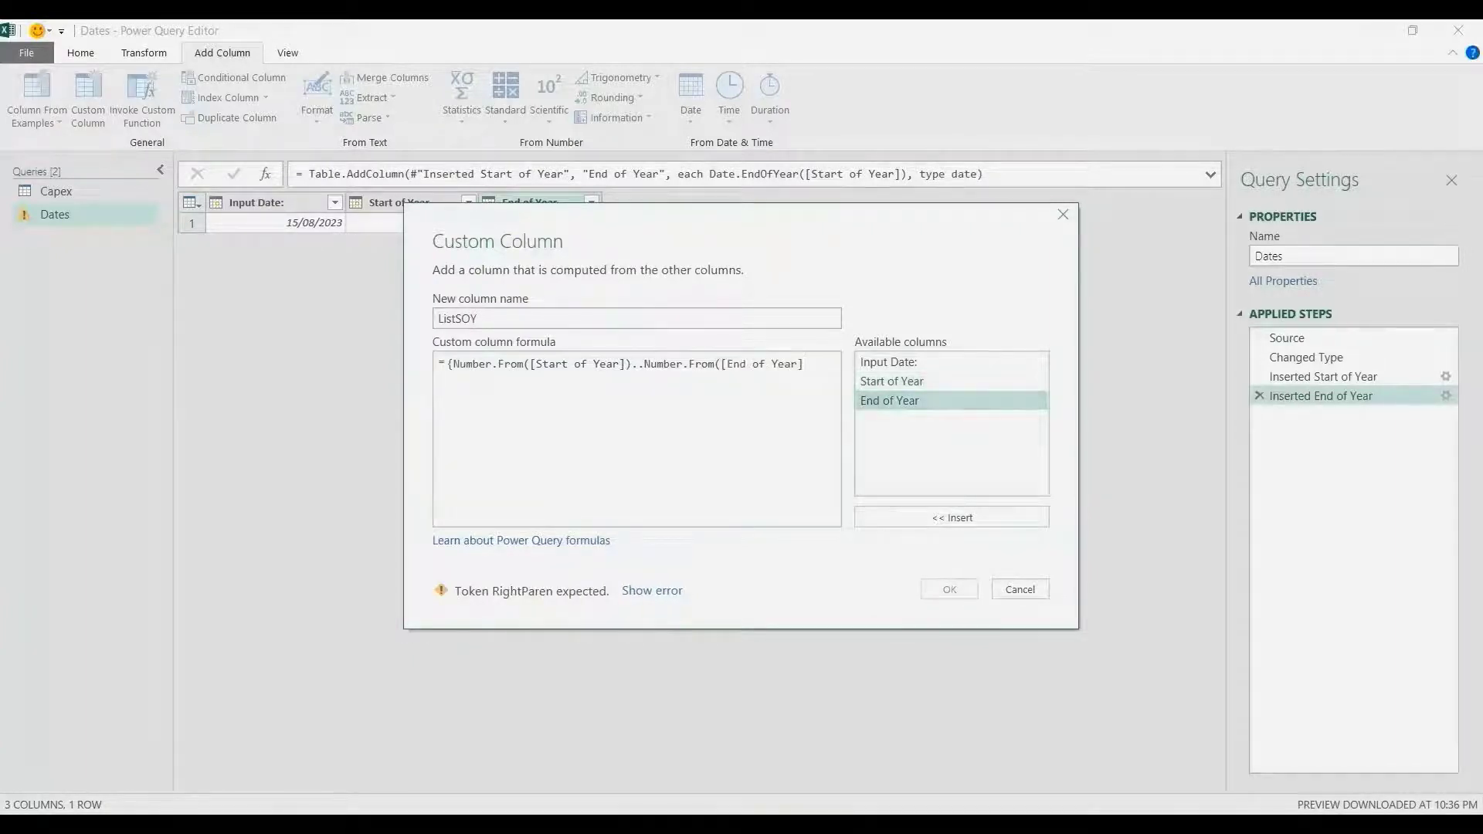
text()})
key(Return)
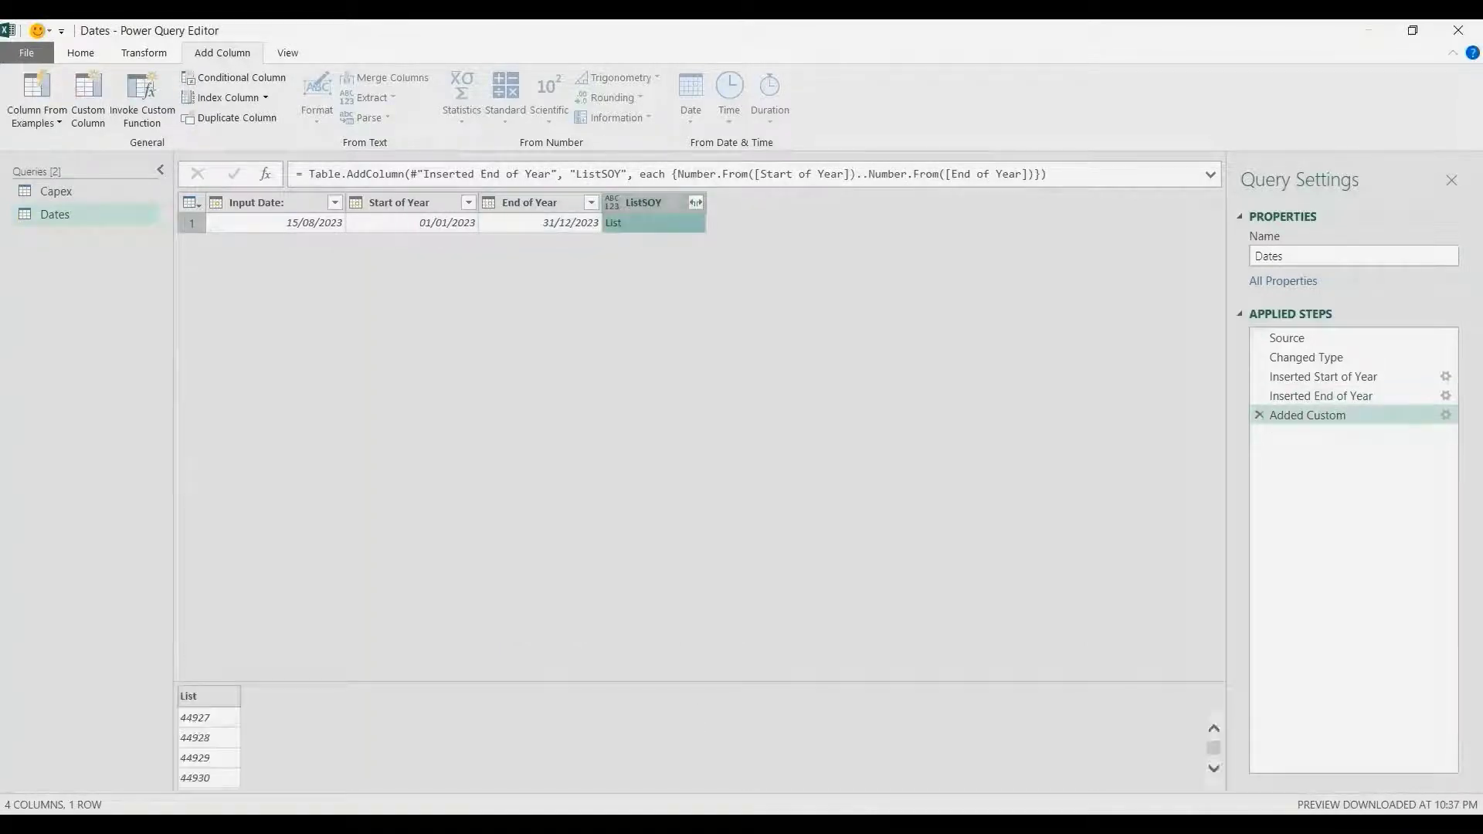
Edit the ListSOY custom column formula to enclose its start-to-end-of-year number range as the first argument of List.Tranform
drag(656, 682, 657, 490)
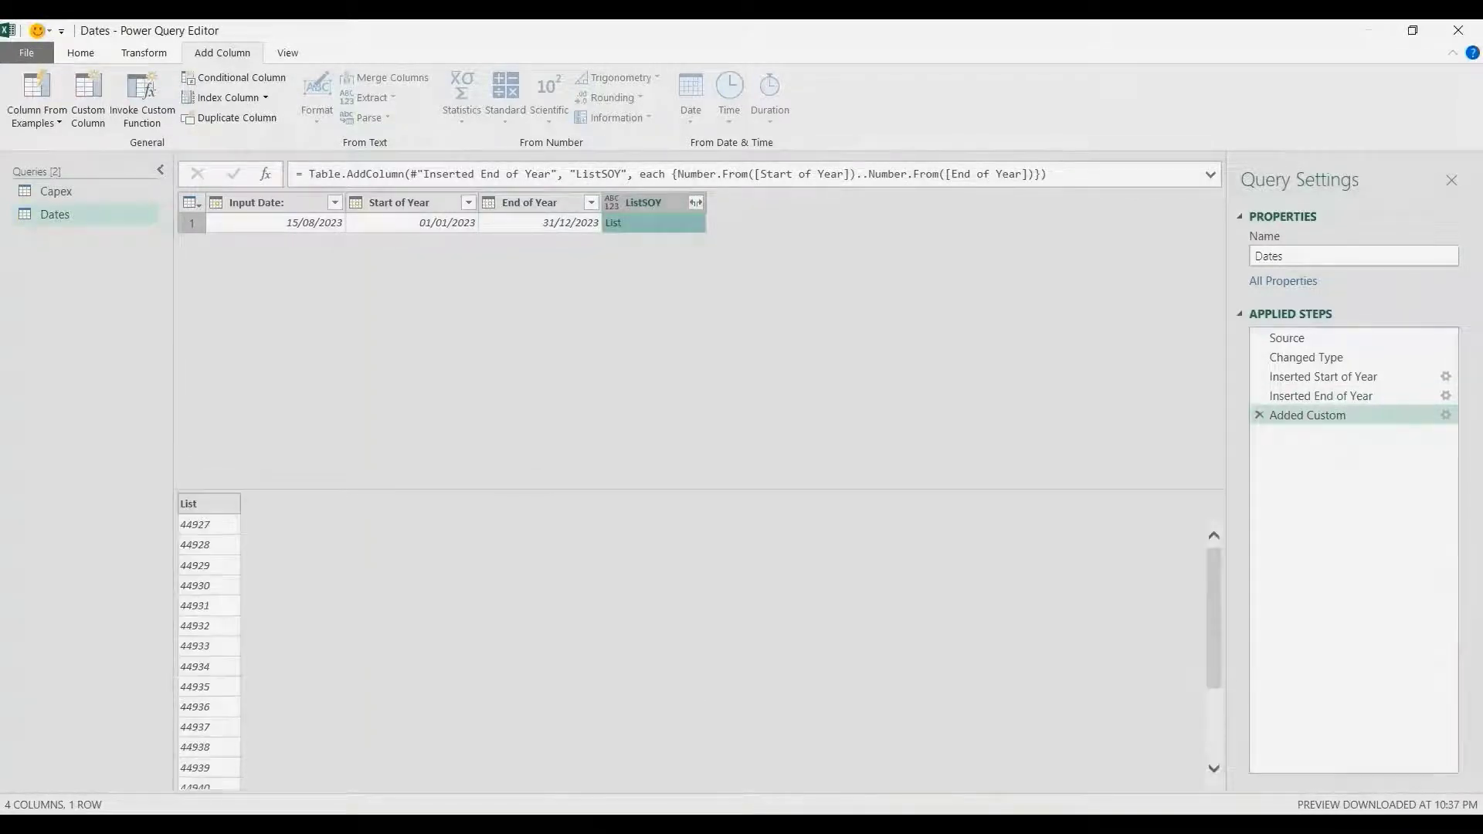
click(1445, 414)
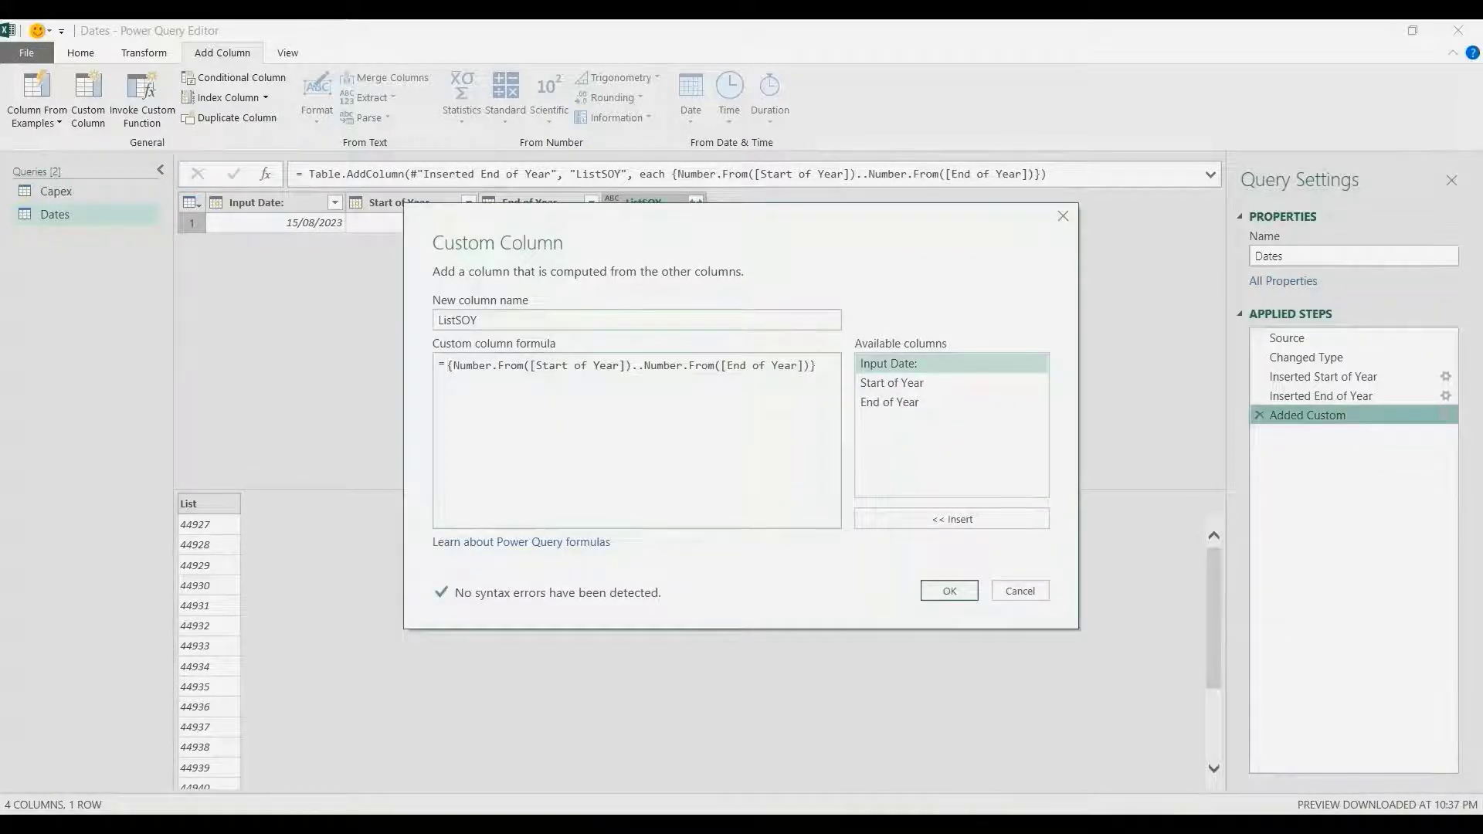
text(List.Tran)
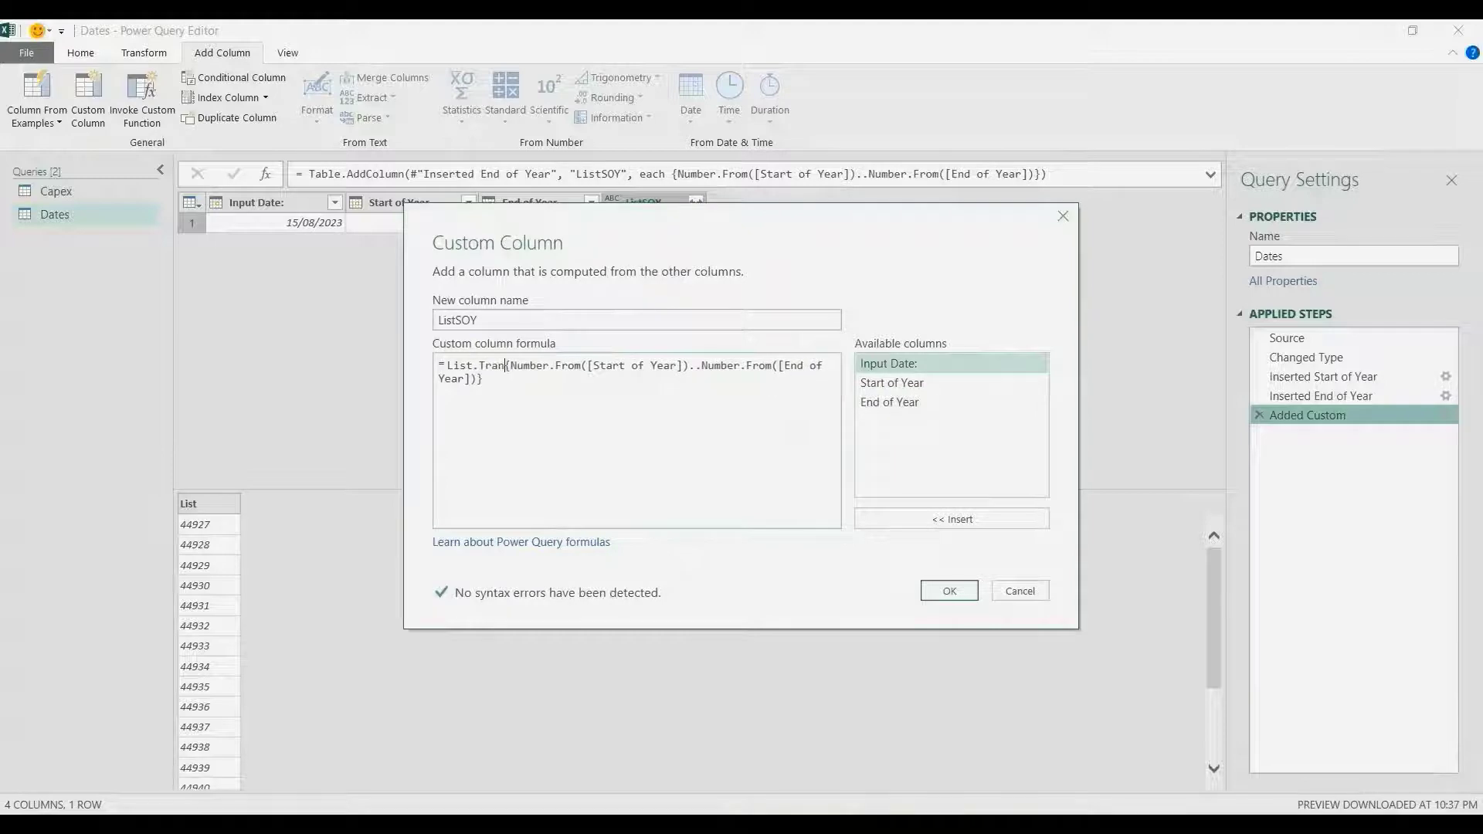
text(form)
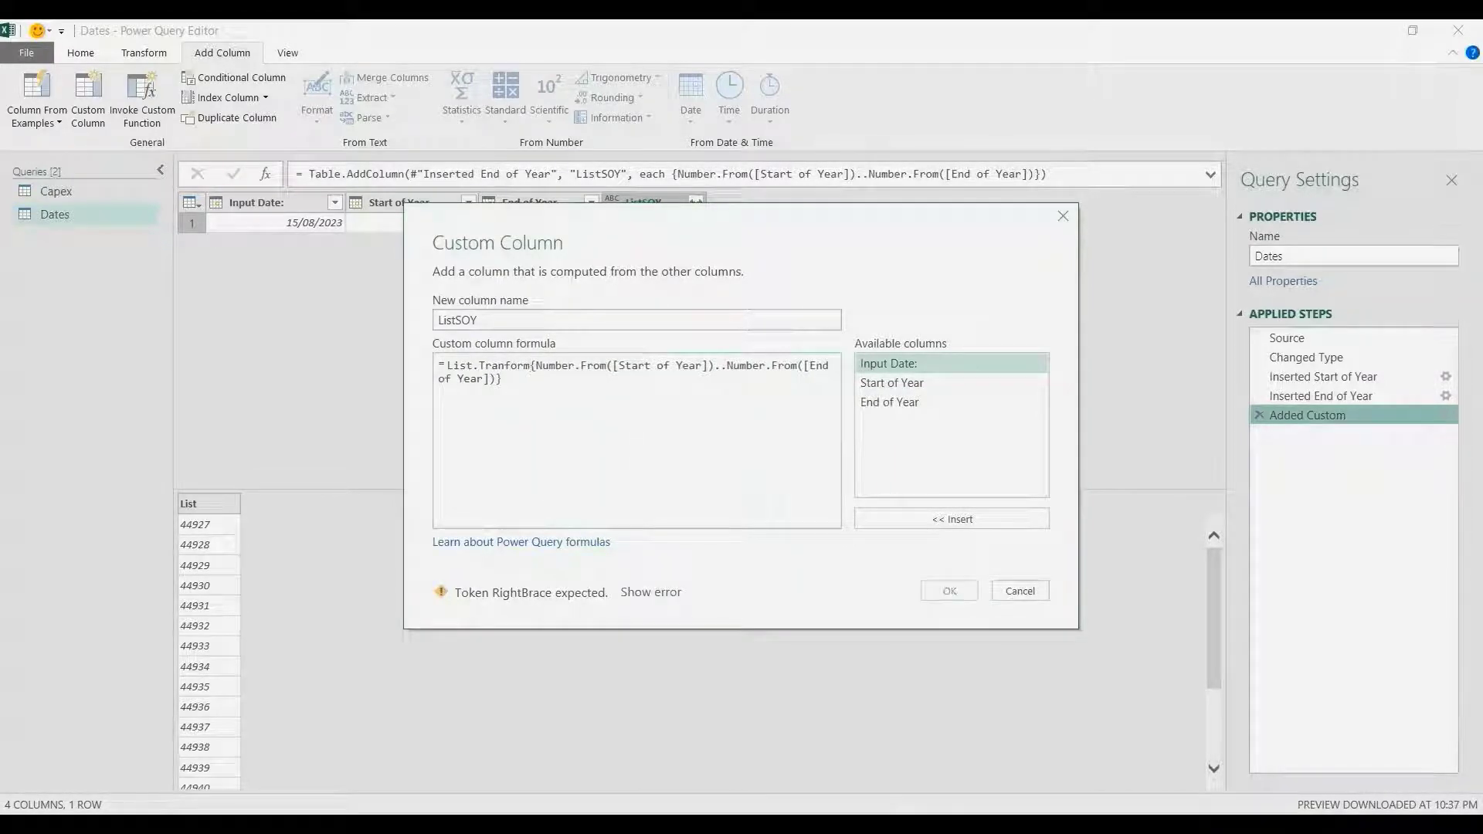
text(()
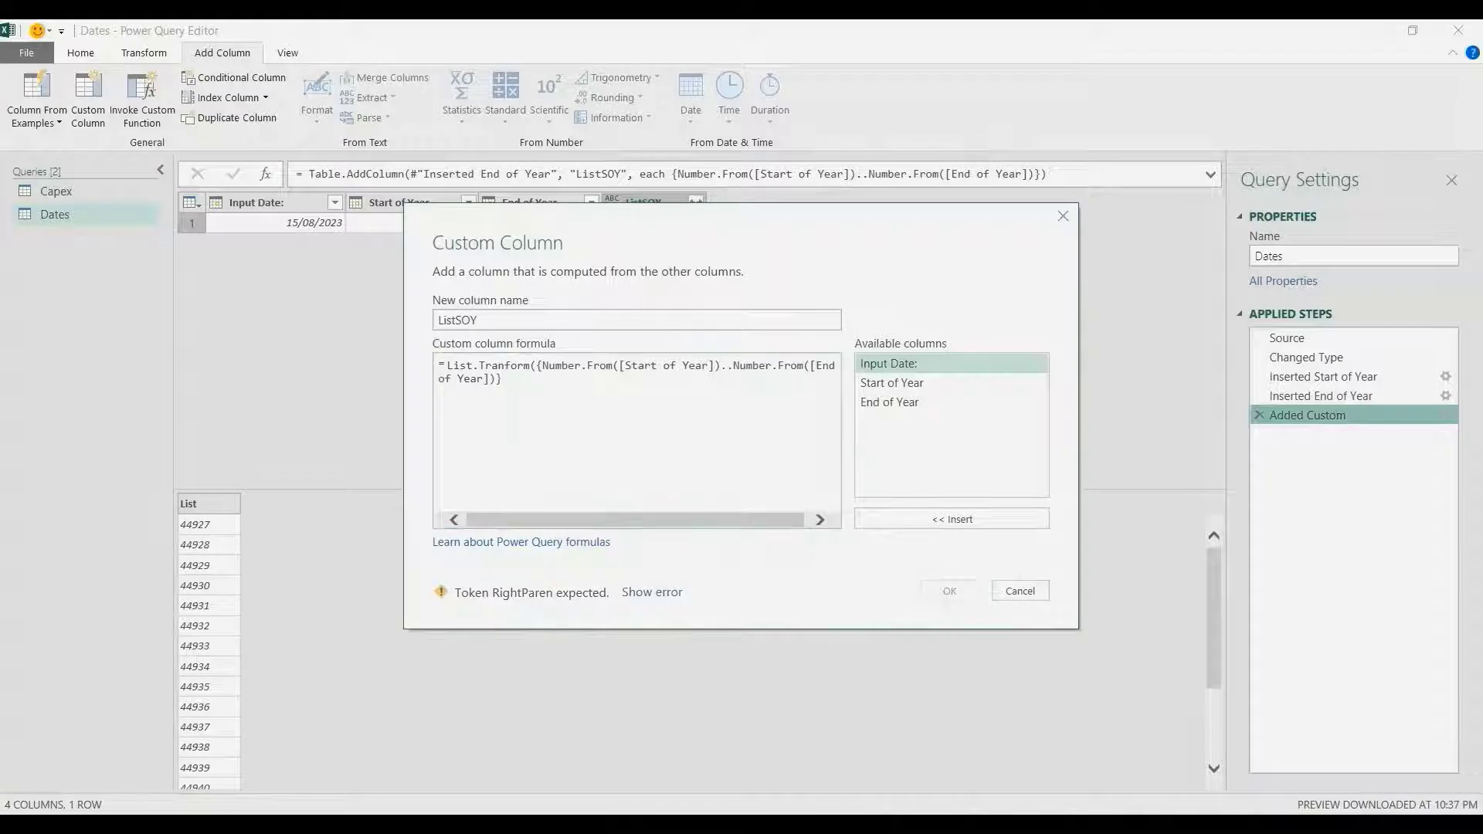
text(,)
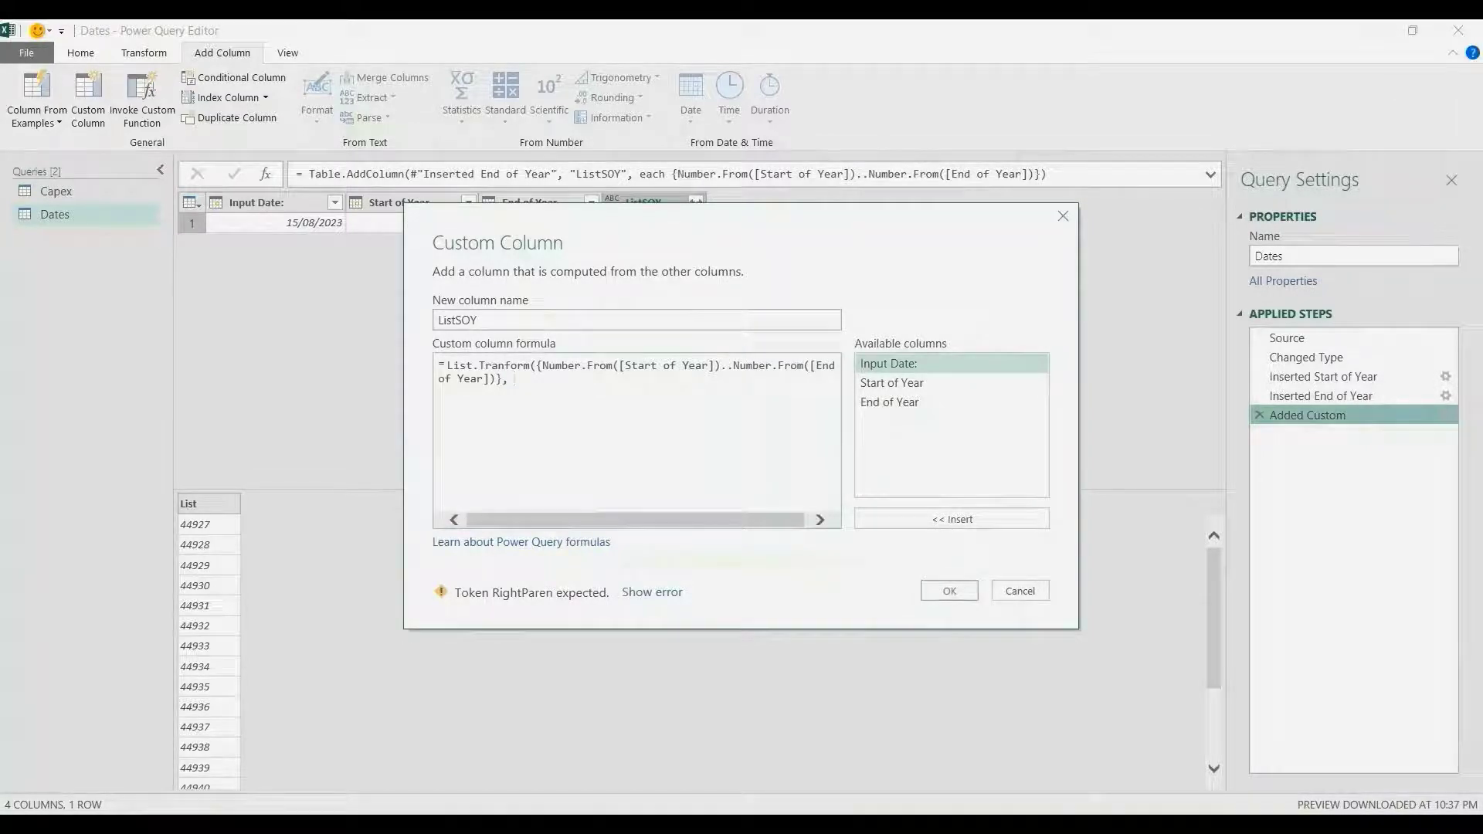
Complete the ListSOY formula with the second argument each Date.StartOfMonth(Date.From(_)) and apply it
text( each)
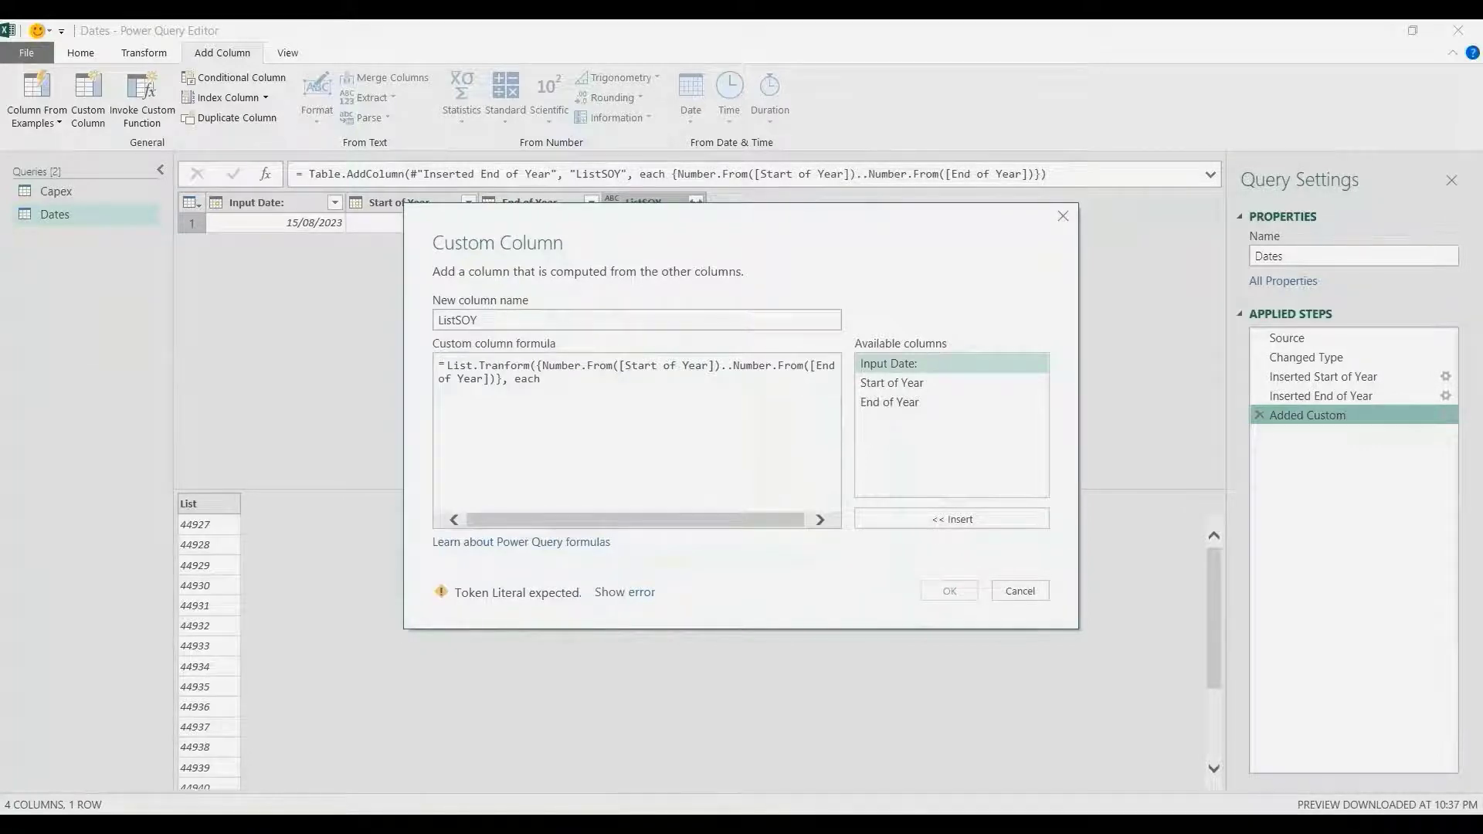
text(Date.)
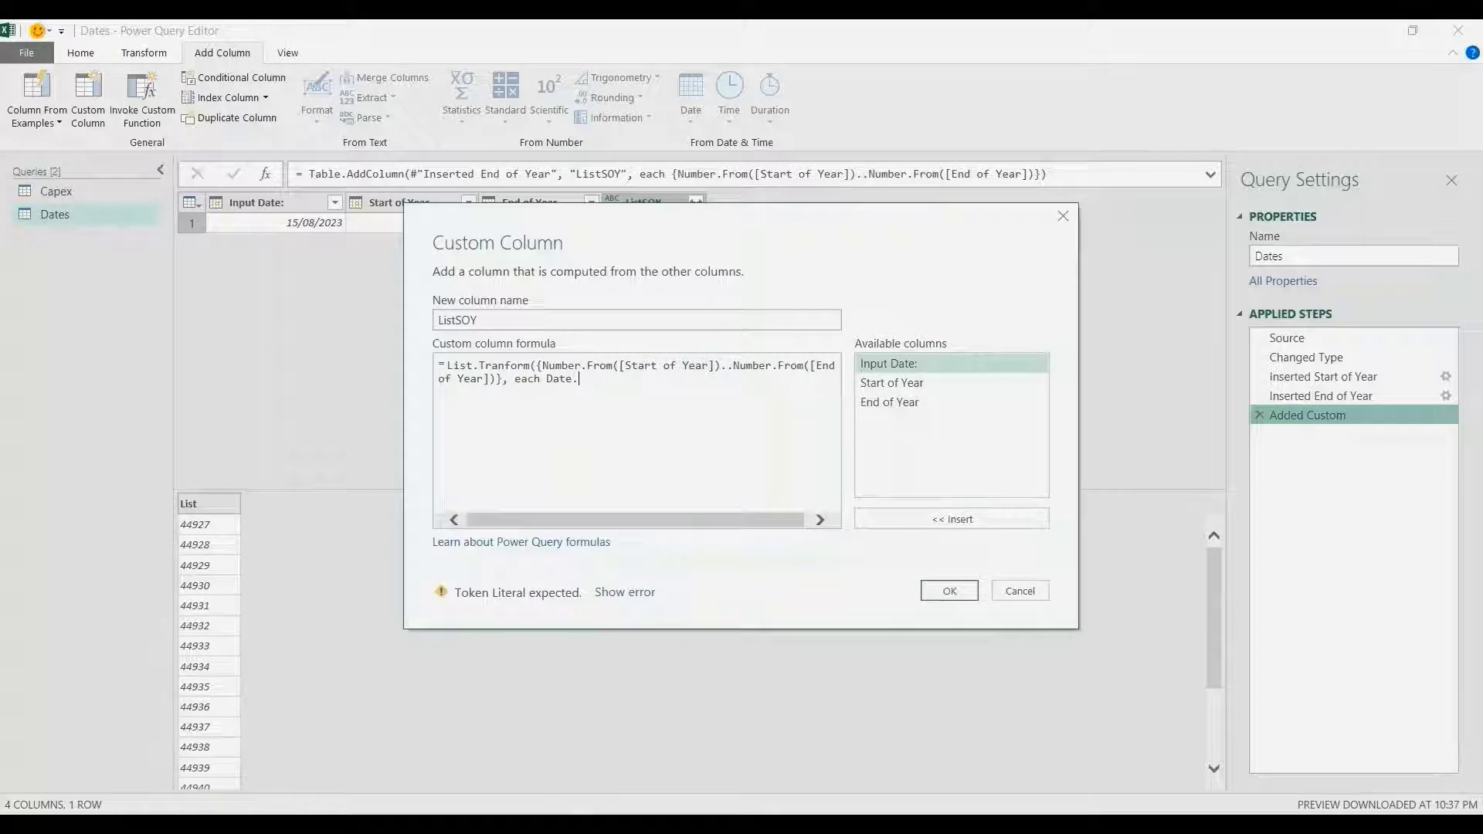
text(Start)
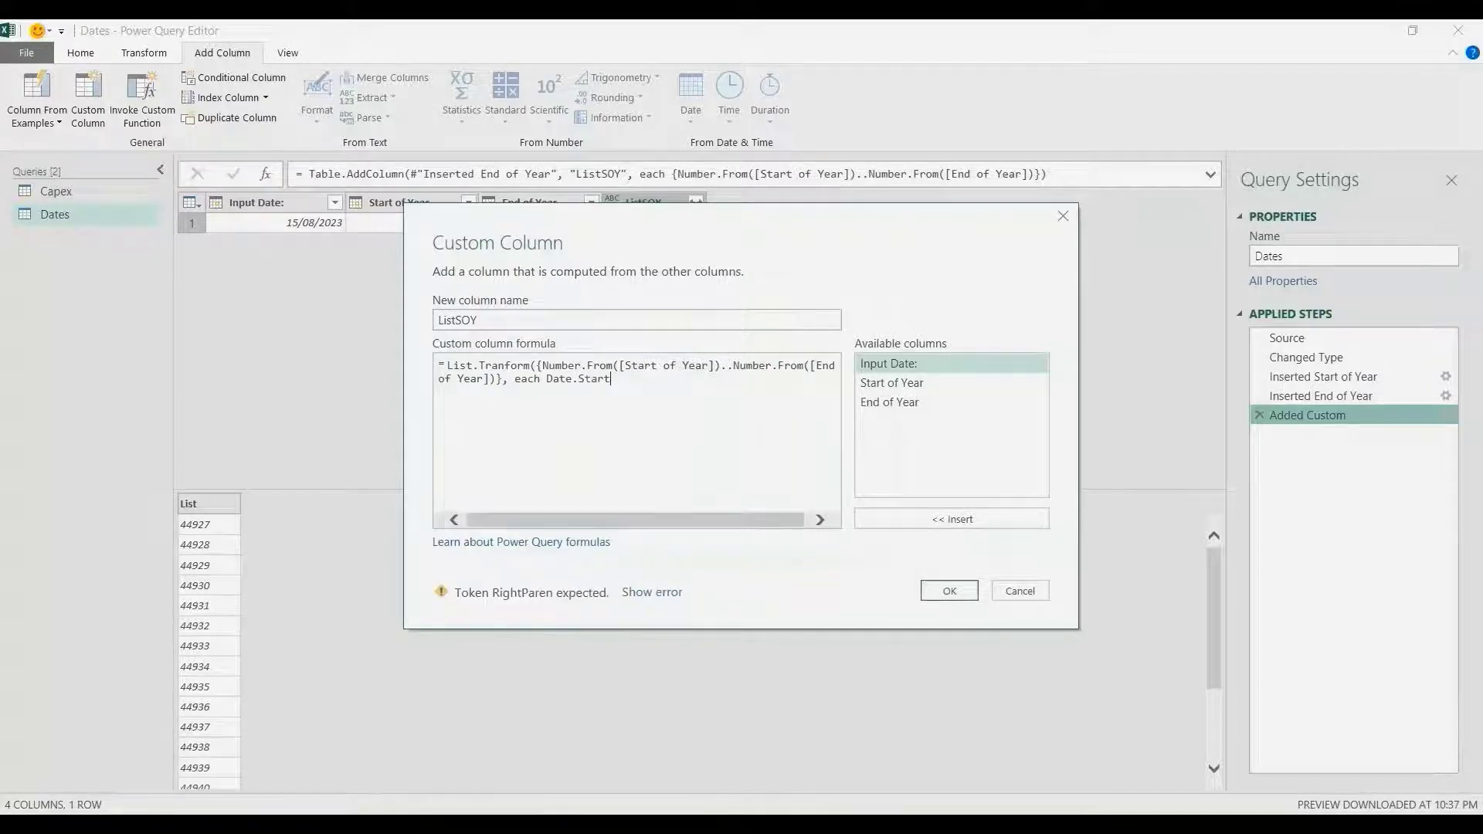
text(OfMonth()
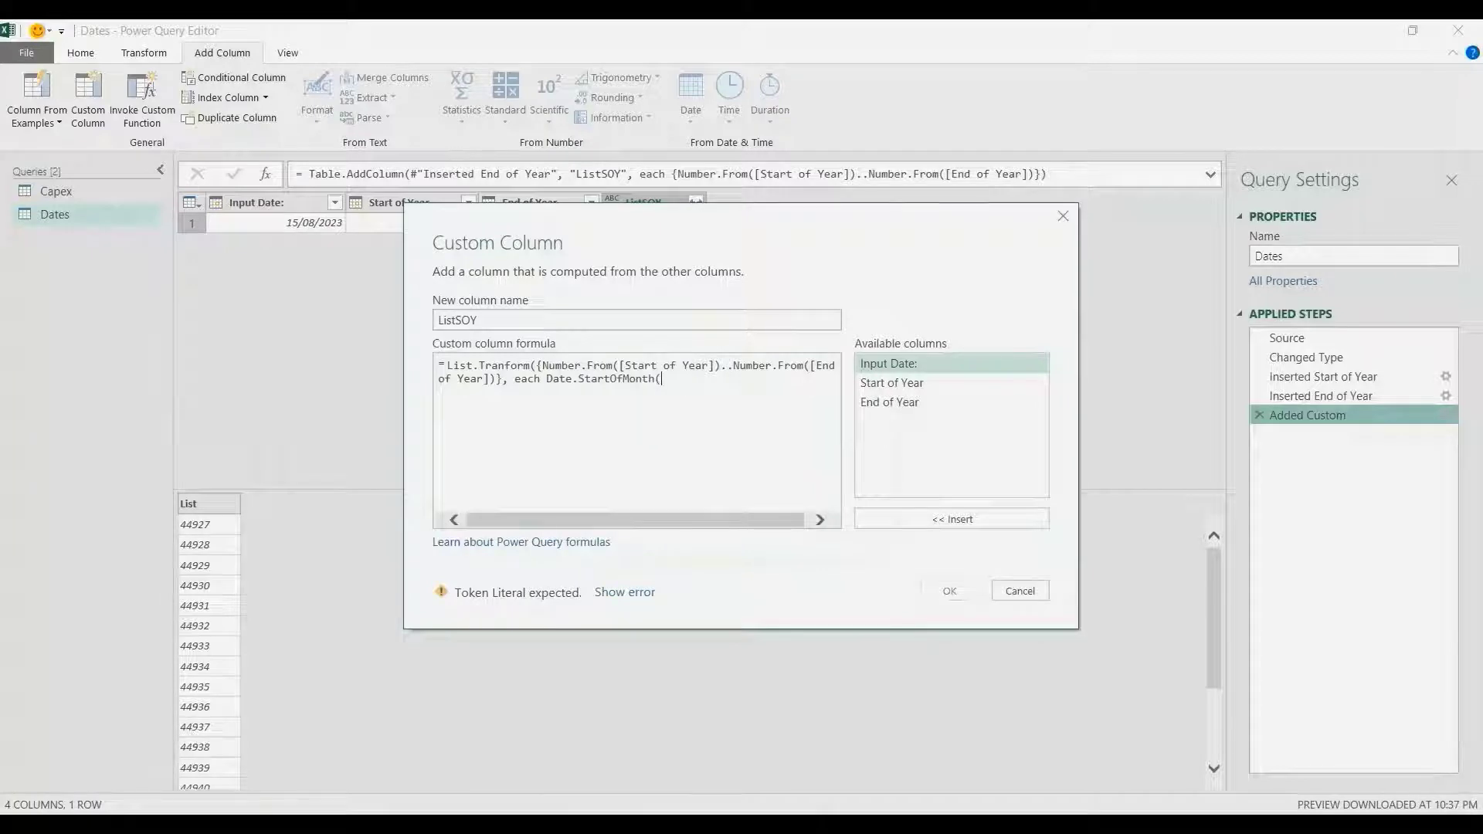
text(Date.From(_)
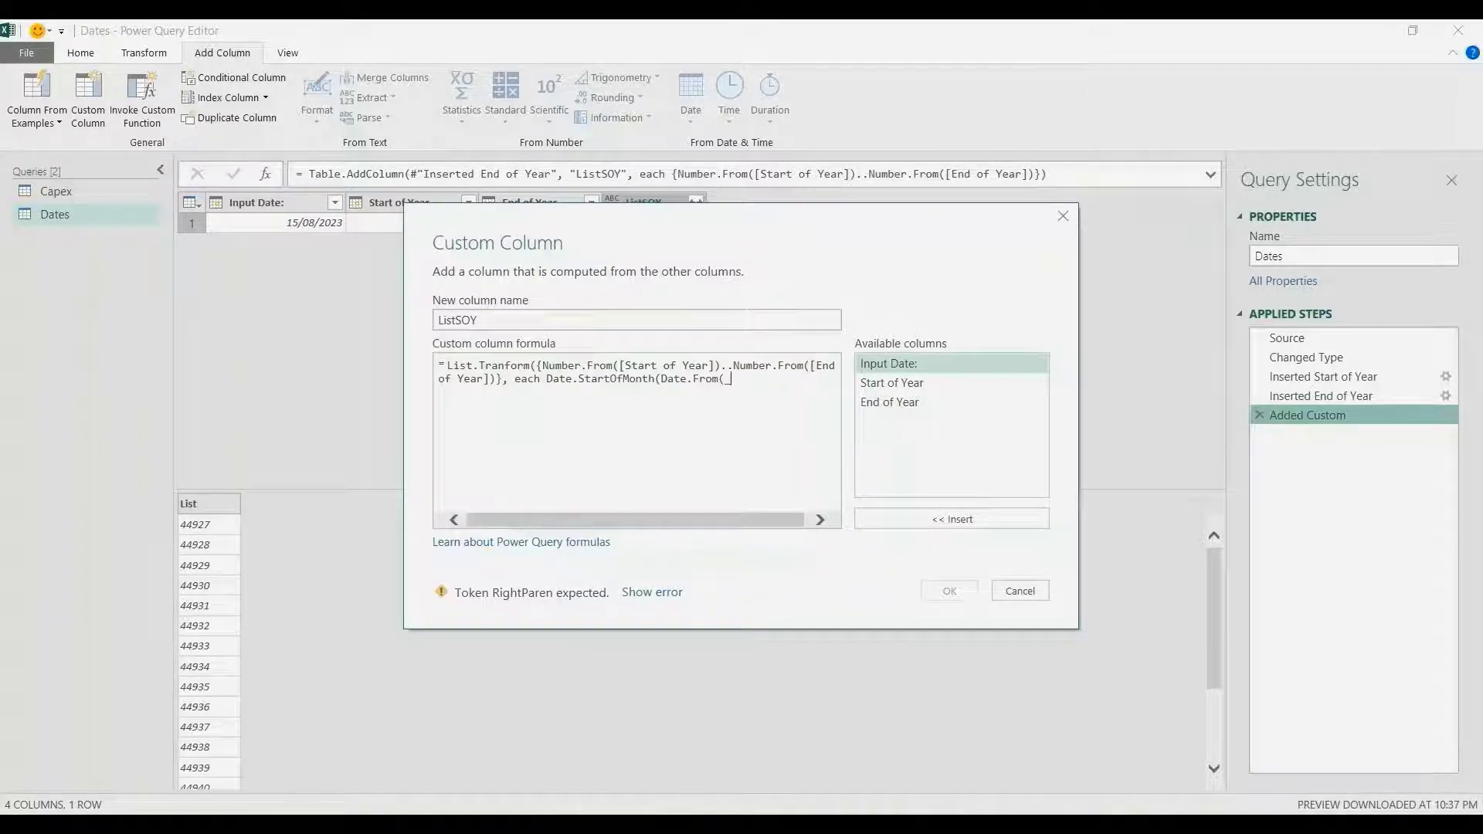
key(ctrl+a)
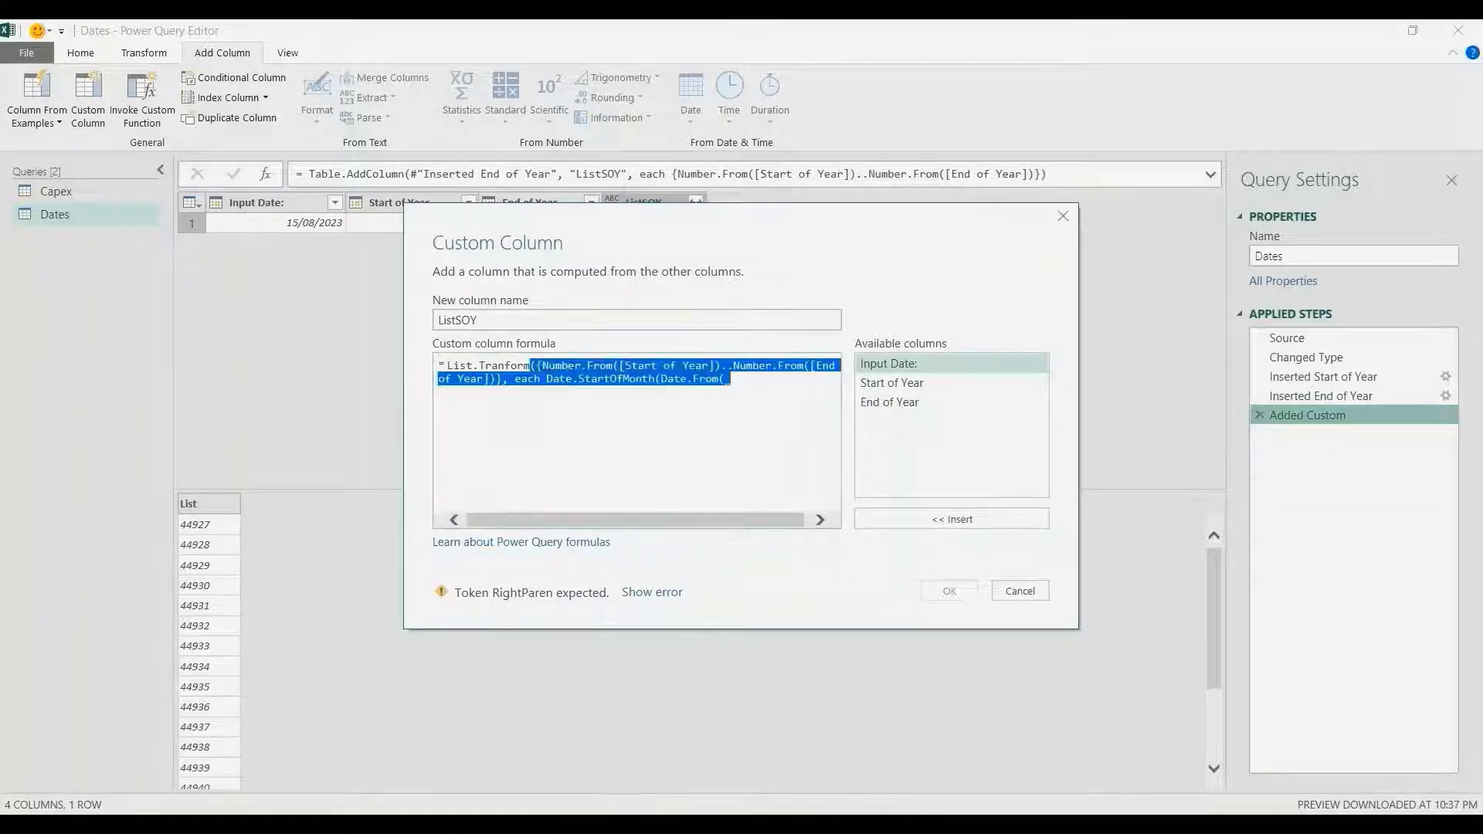
key(Right)
drag(683, 366, 542, 366)
click(732, 379)
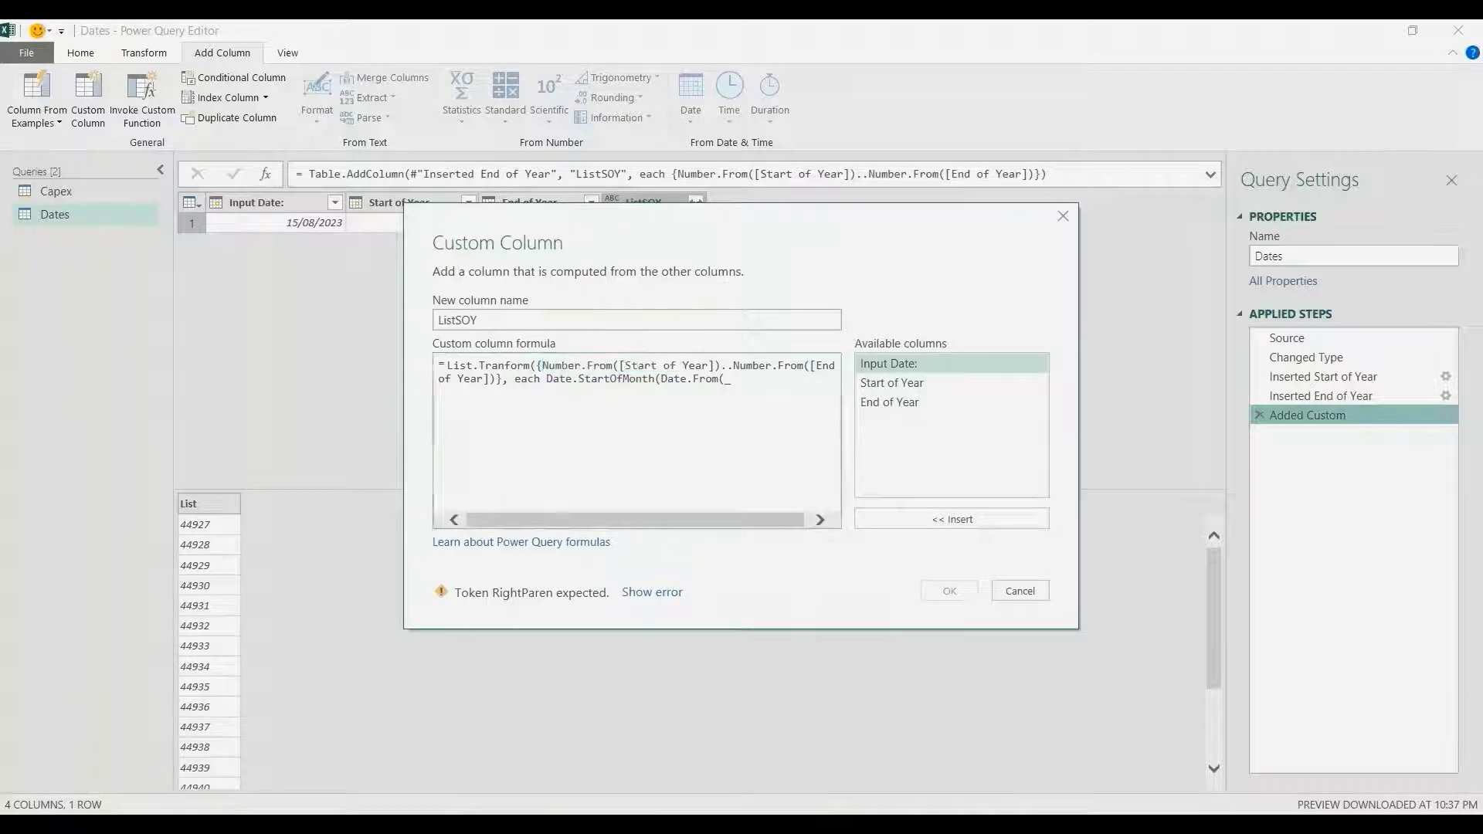
text())))
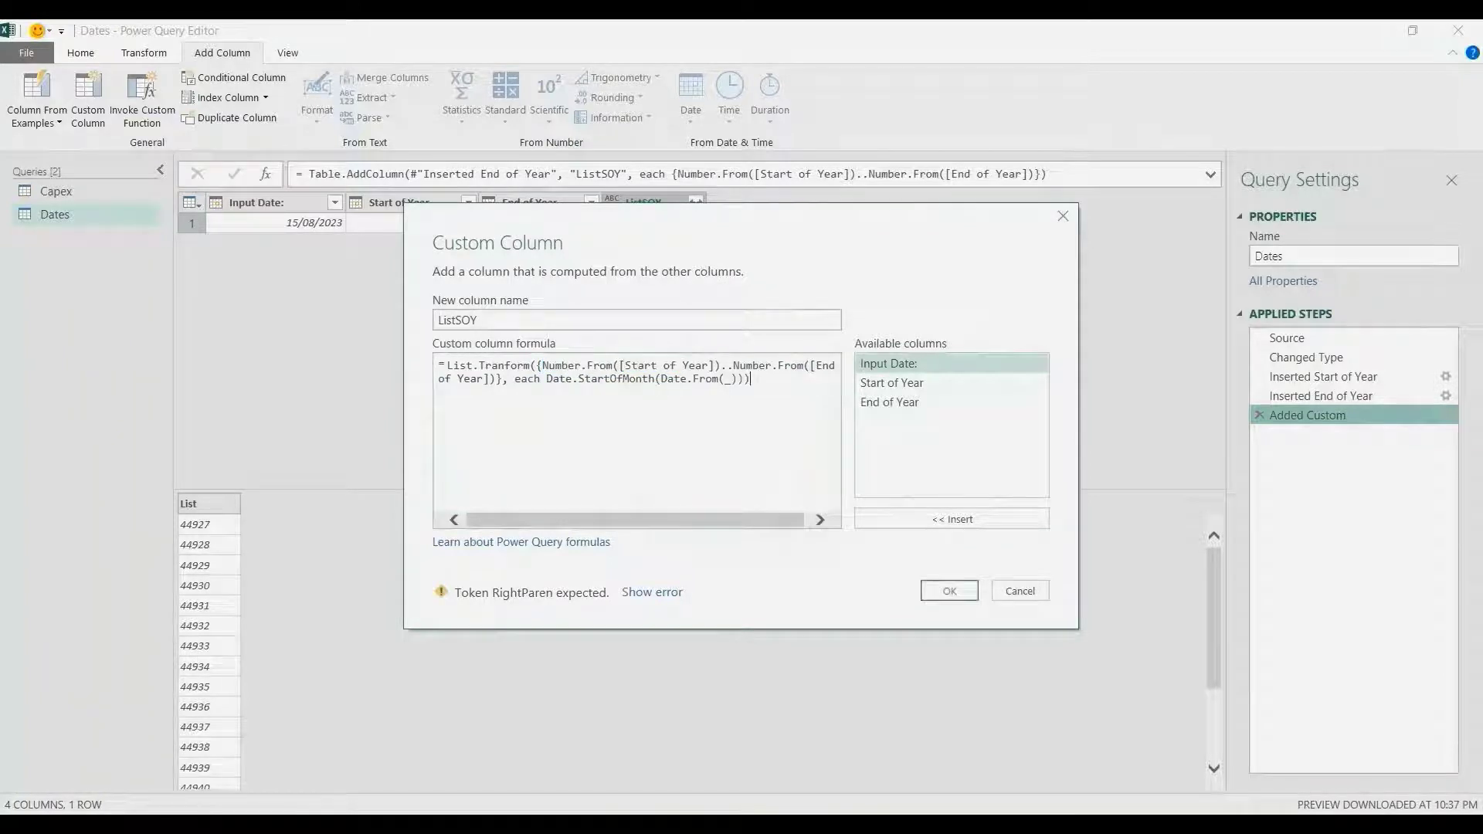
click(949, 591)
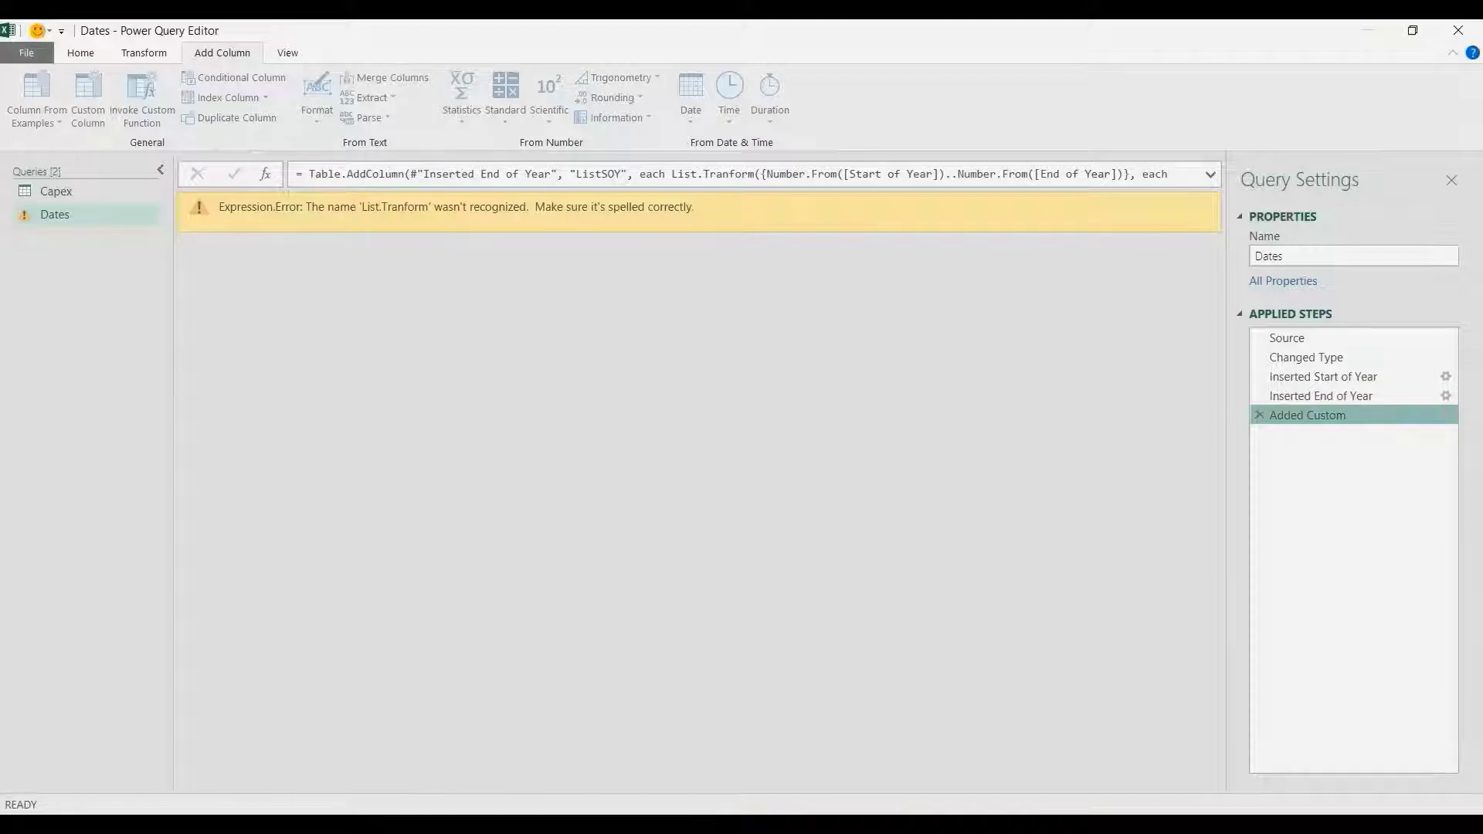
Correct the function name in the ListSOY formula to List.Transform and preview the column's list
click(1445, 415)
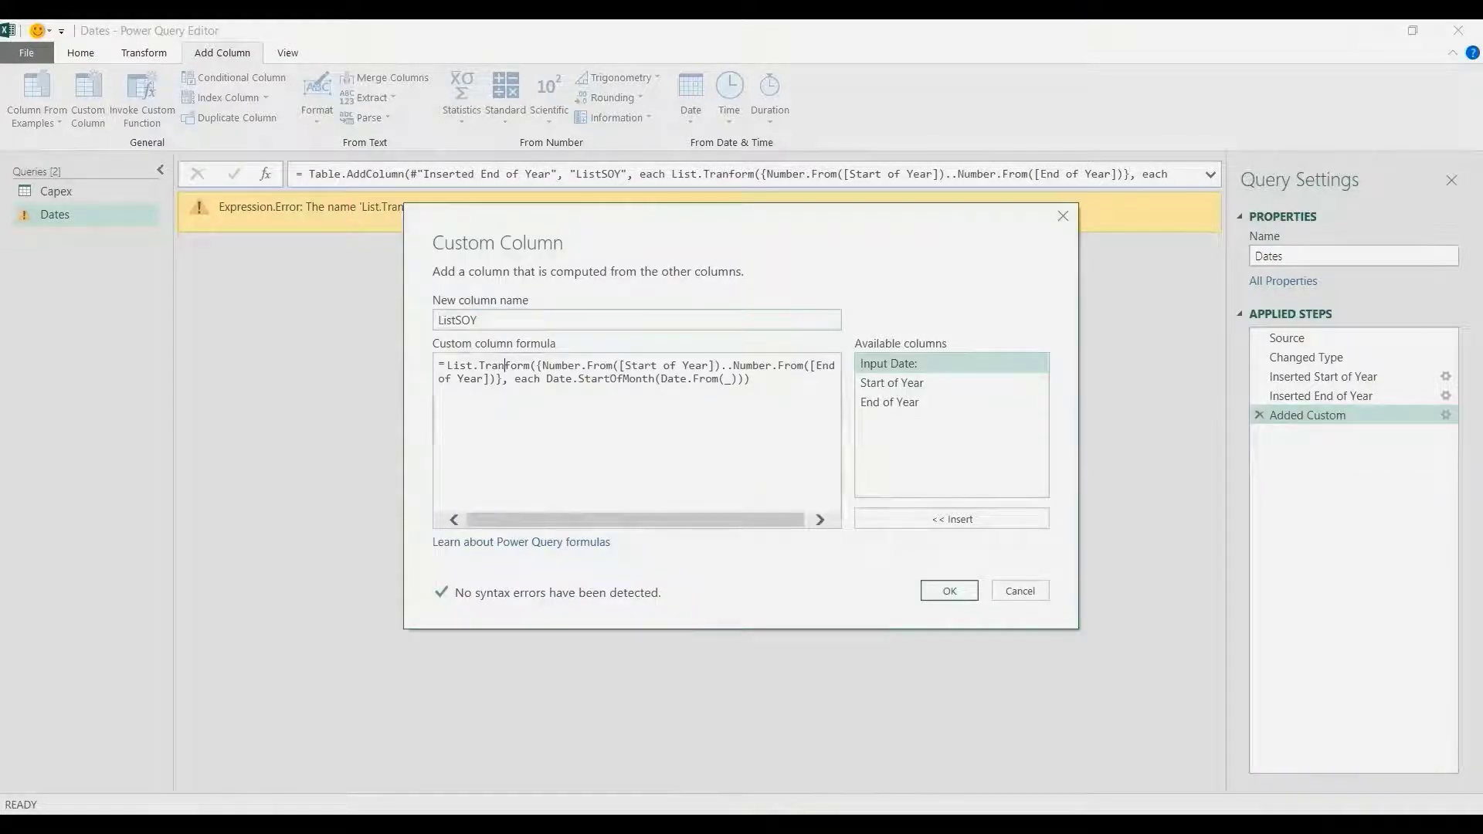
text(s)
click(949, 591)
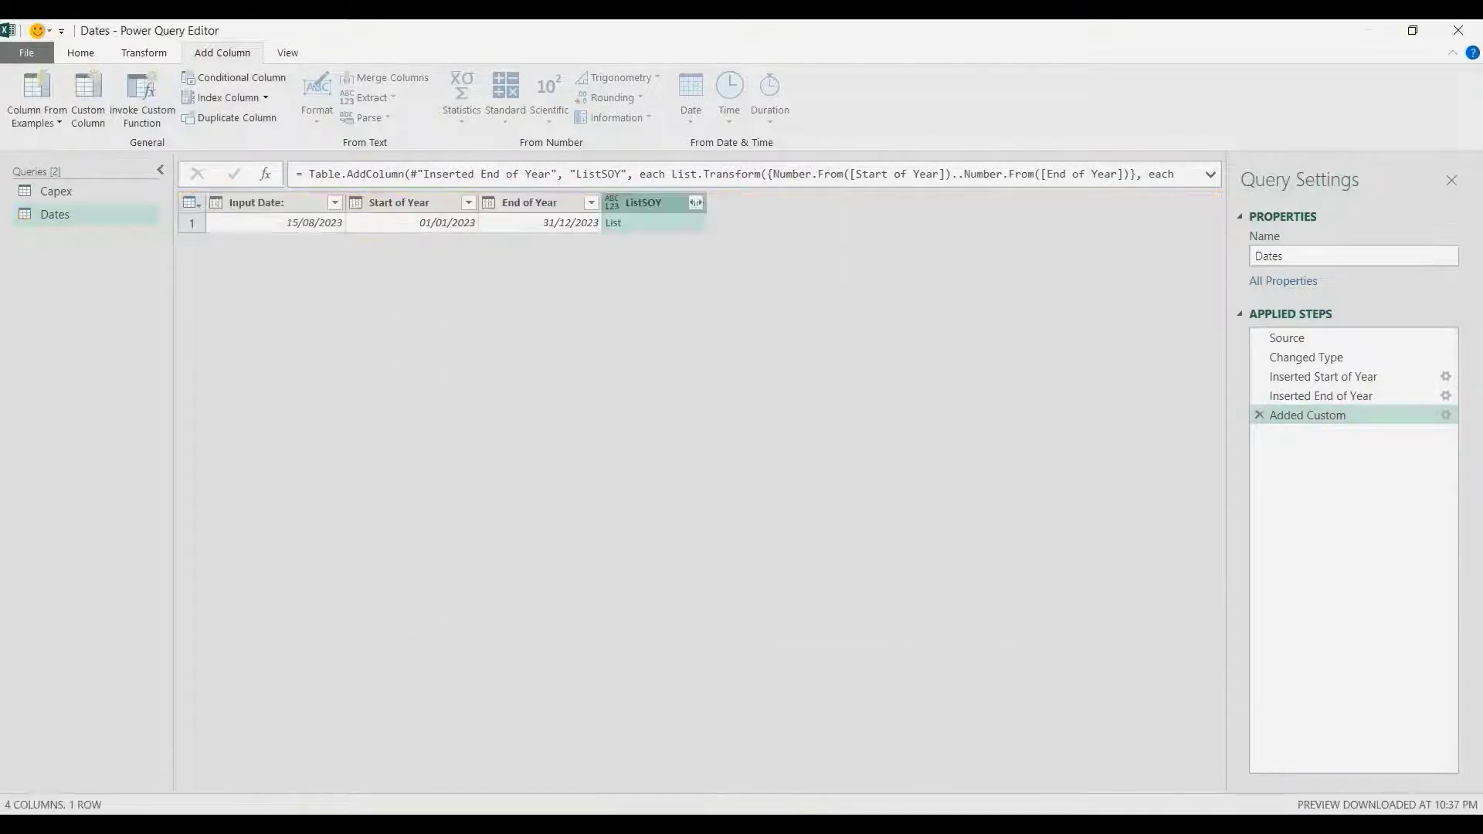
click(661, 223)
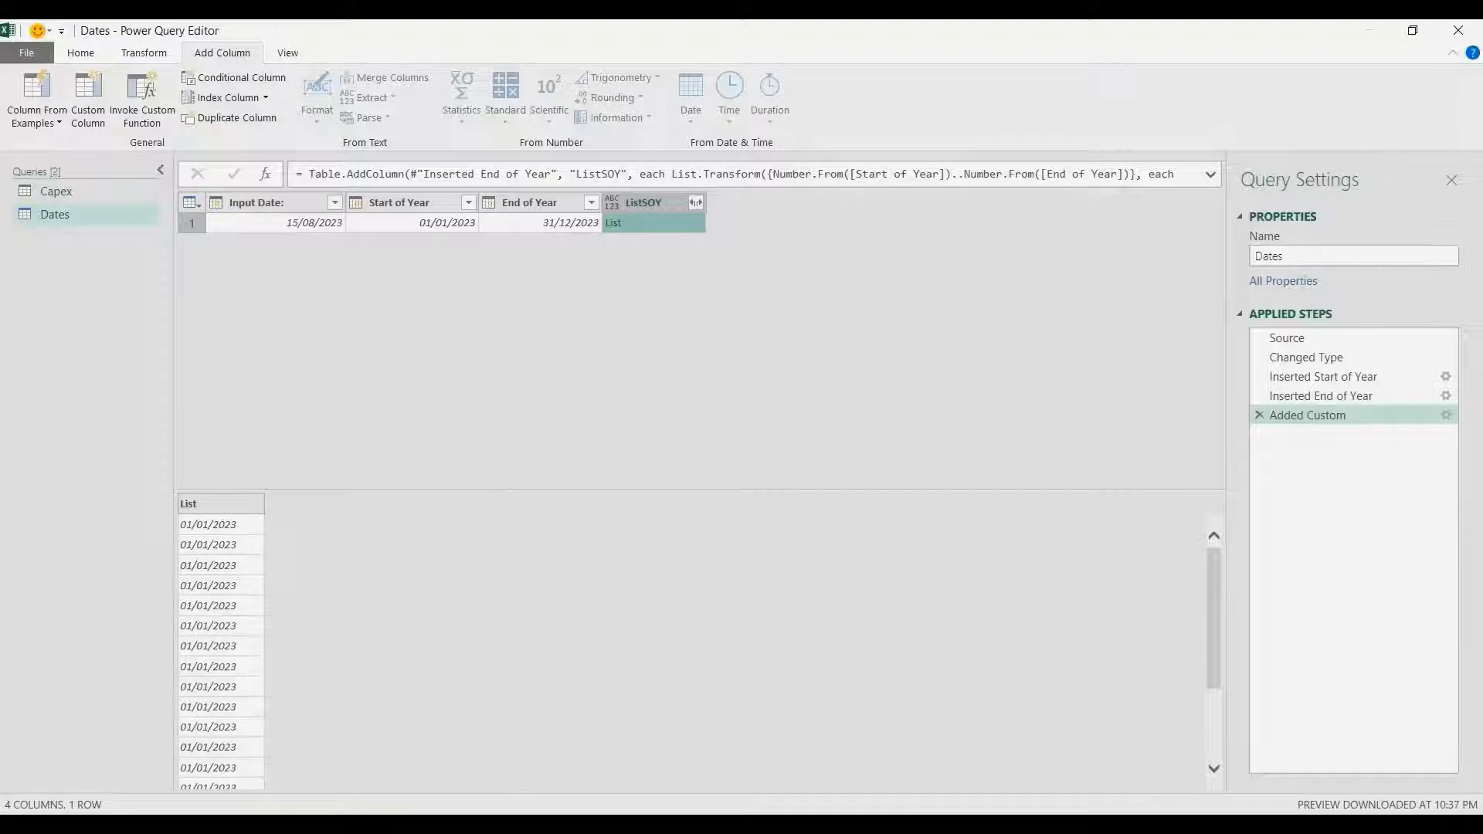
Wrap the whole ListSOY formula in List.Distinct( ) to keep only unique month start dates
click(1446, 415)
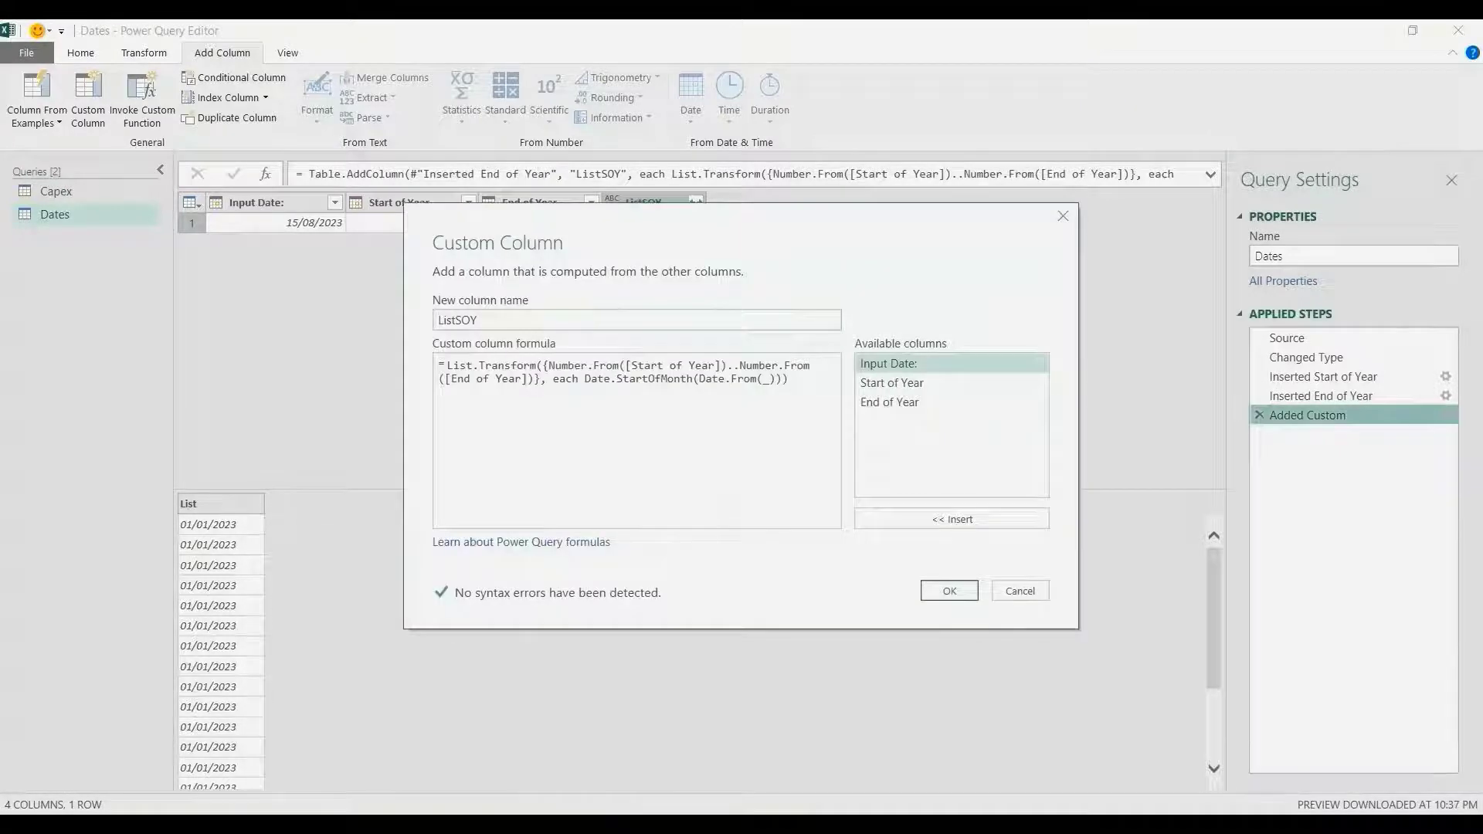
click(448, 366)
text(List.)
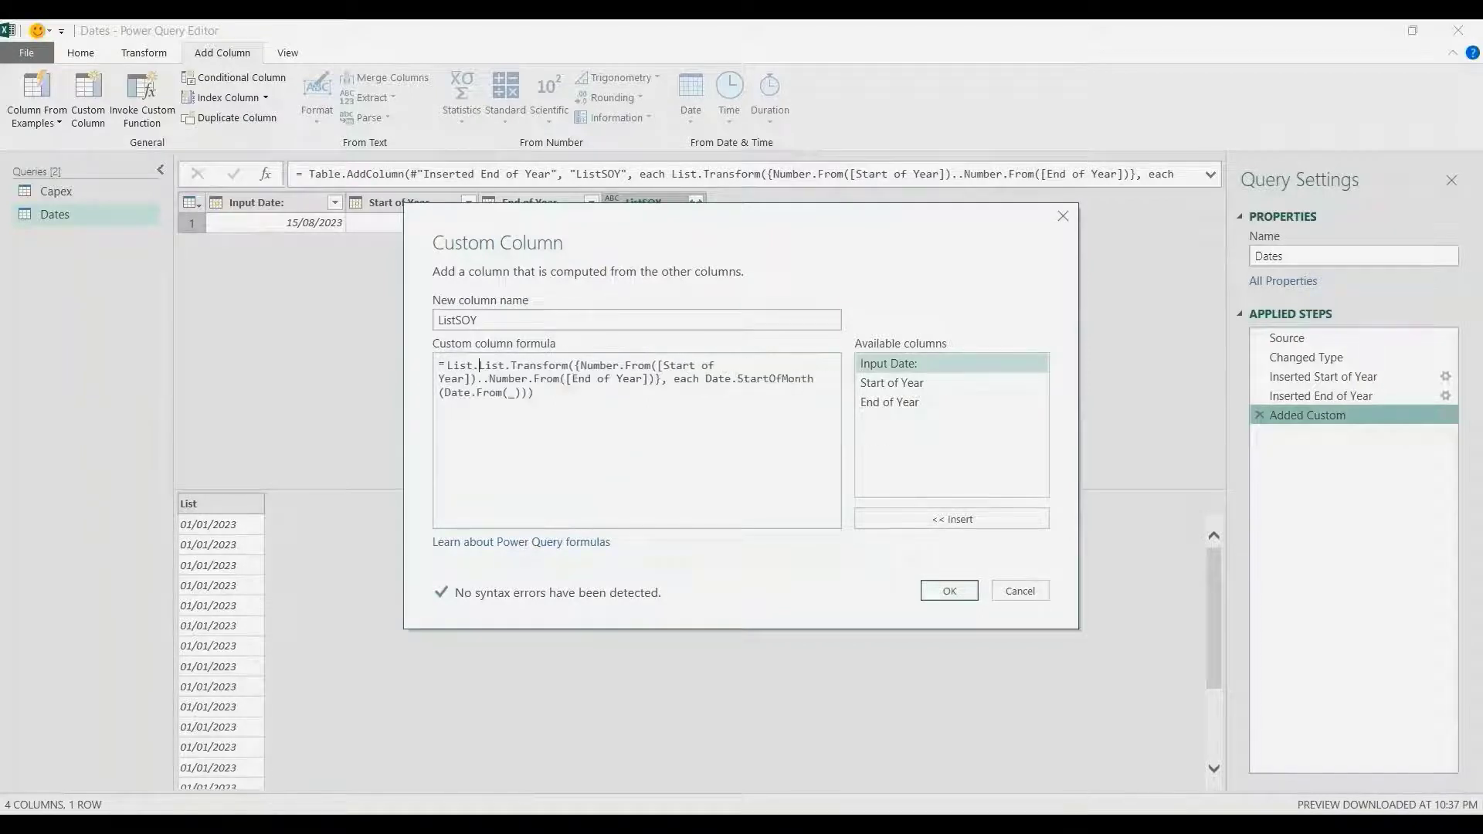
text(Distinct()
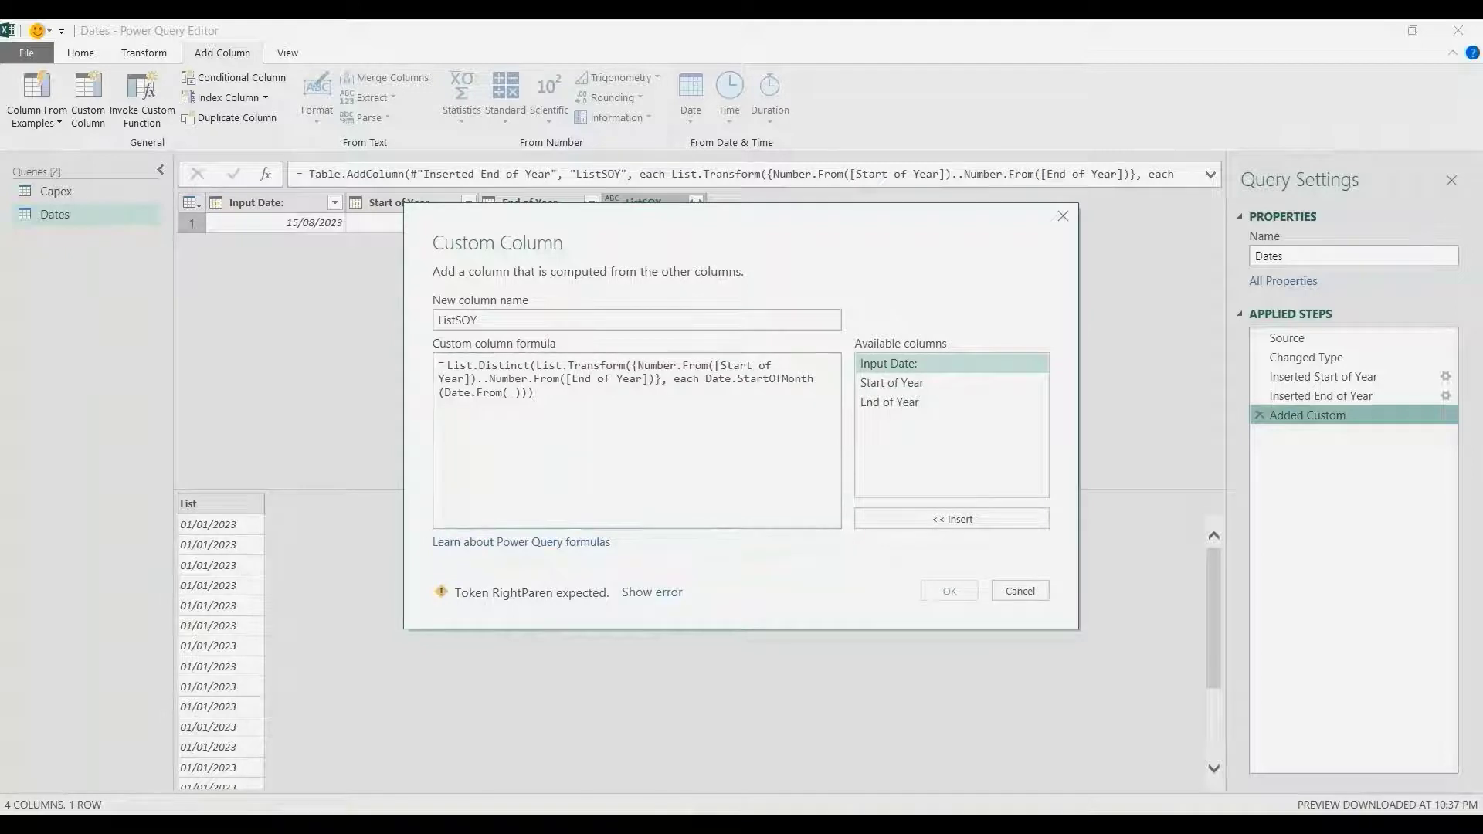
text())
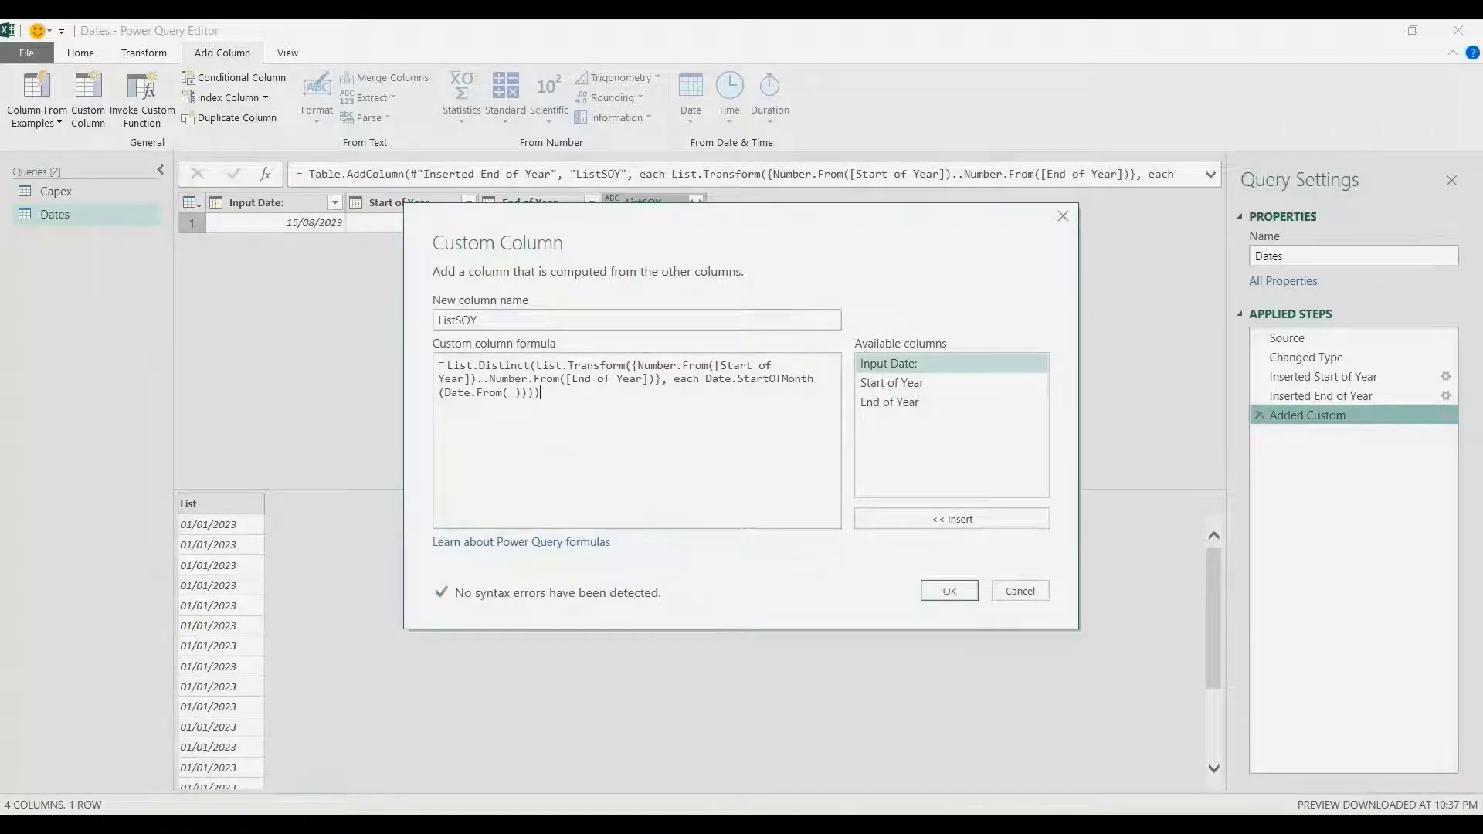
key(Return)
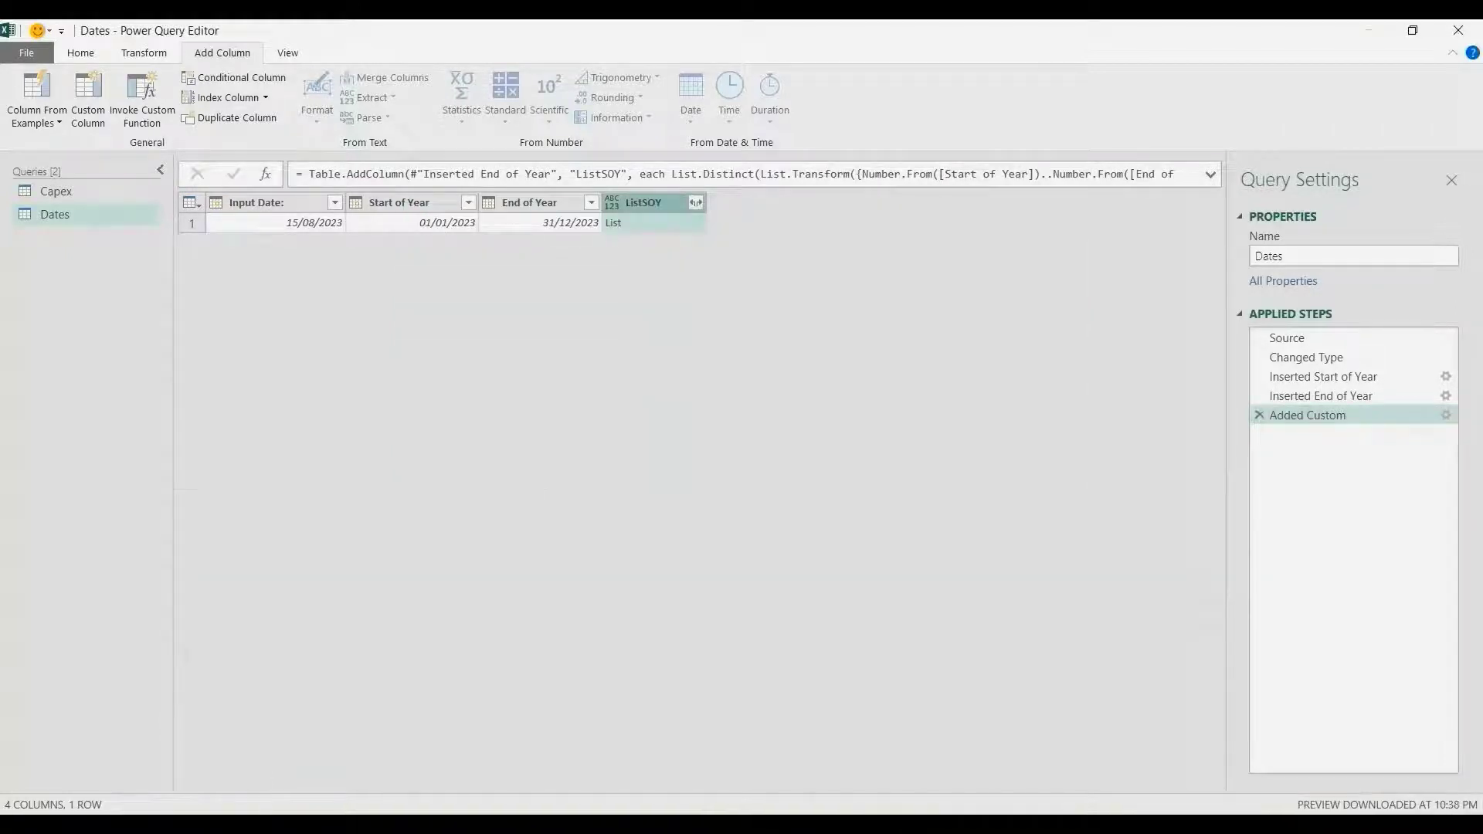
Preview the ListSOY list and expand the column to new rows
click(660, 223)
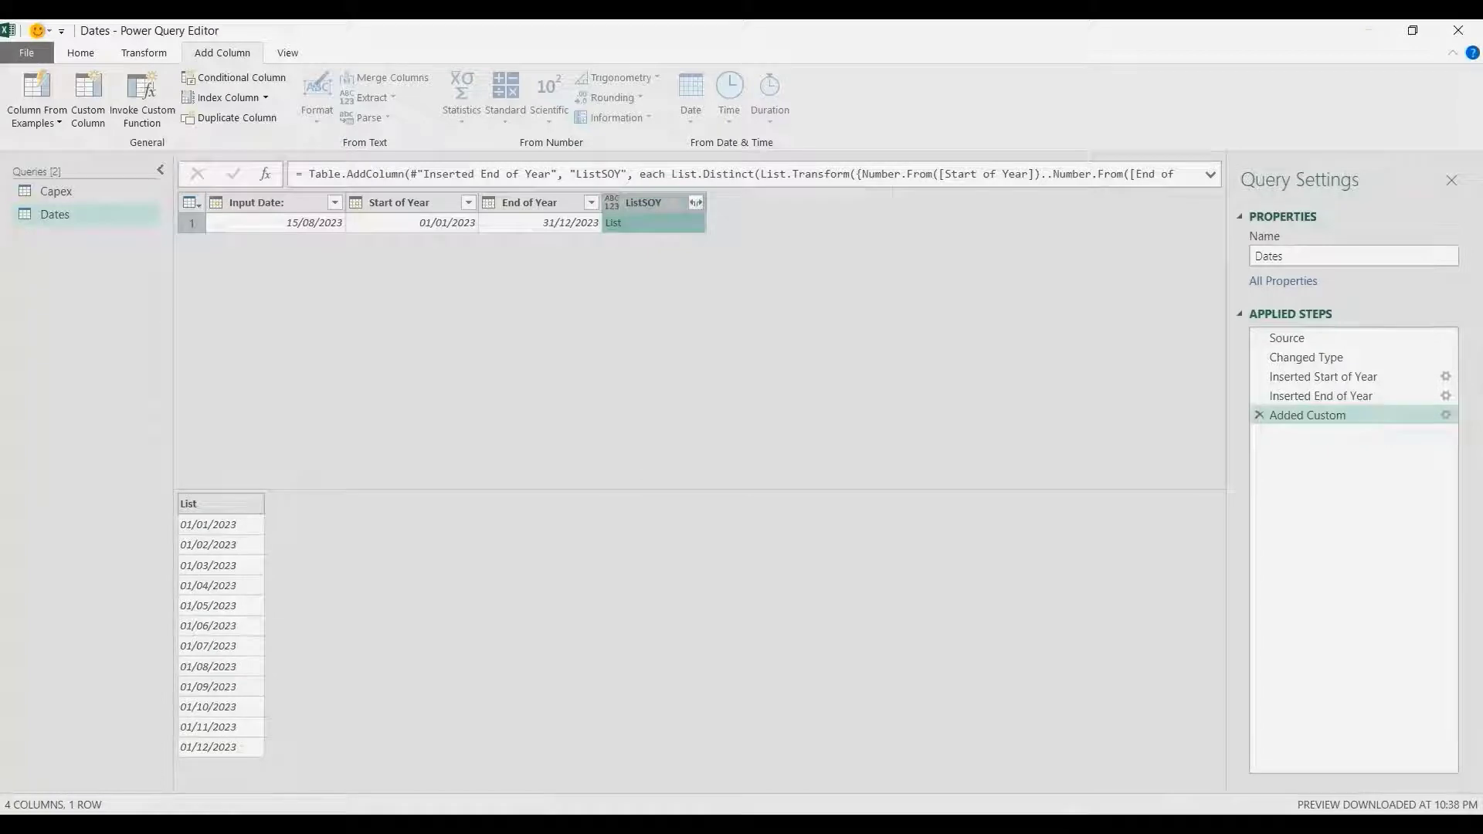
click(696, 202)
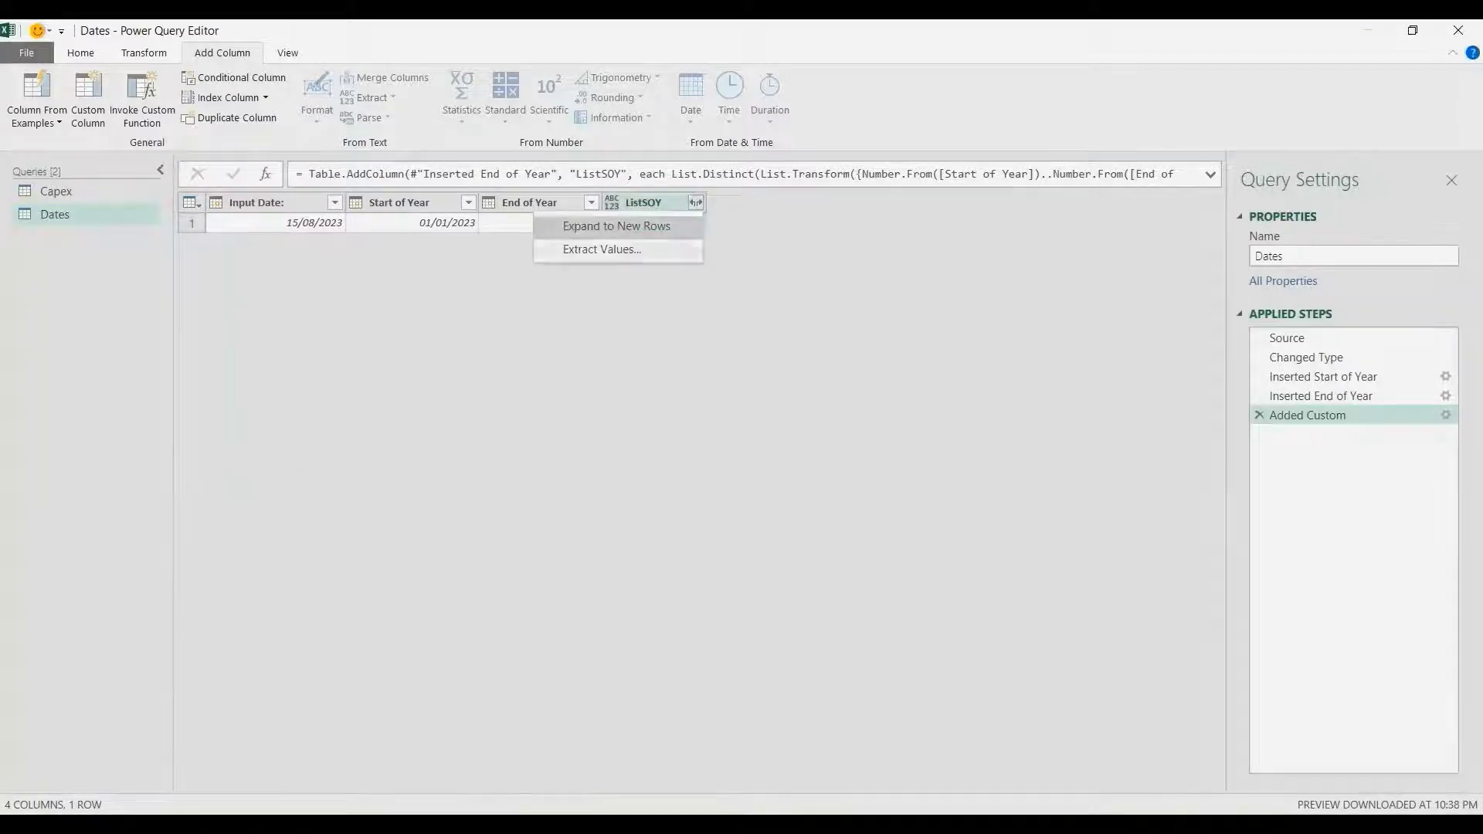
click(606, 225)
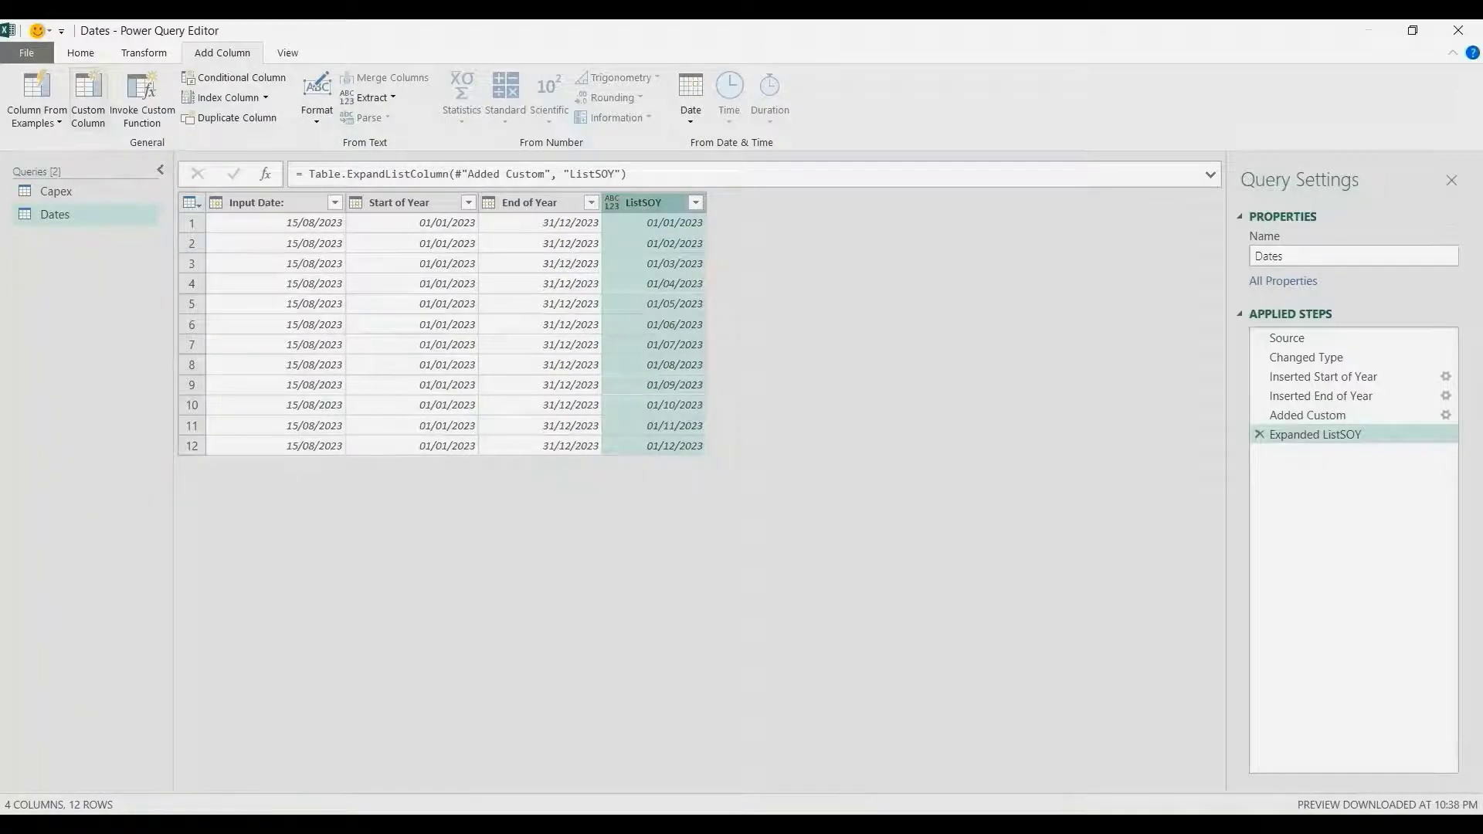
Close the query editor and load the Dates query to the workbook as a connection only
click(80, 53)
click(25, 117)
click(67, 142)
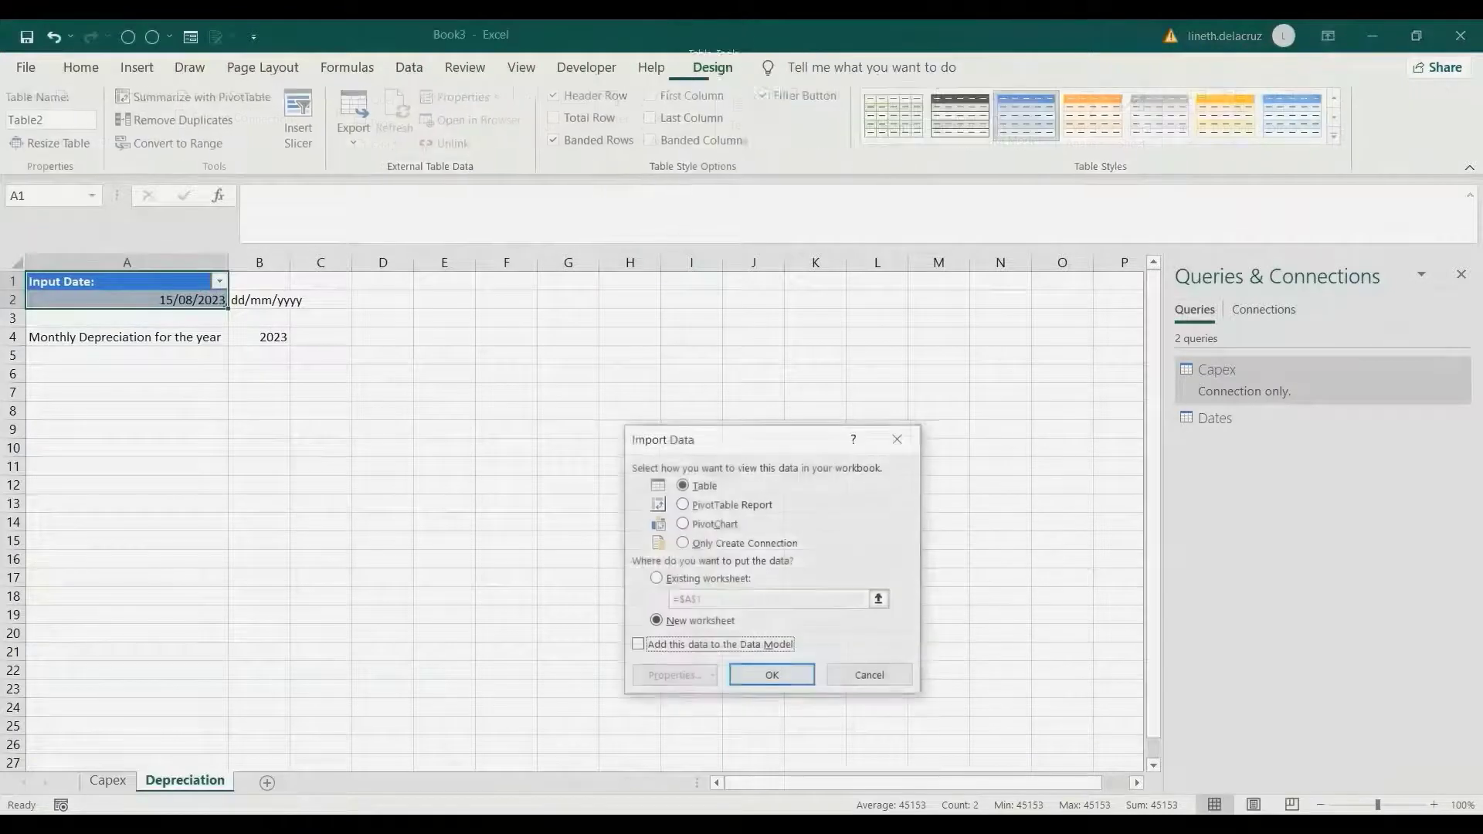
click(737, 543)
click(772, 676)
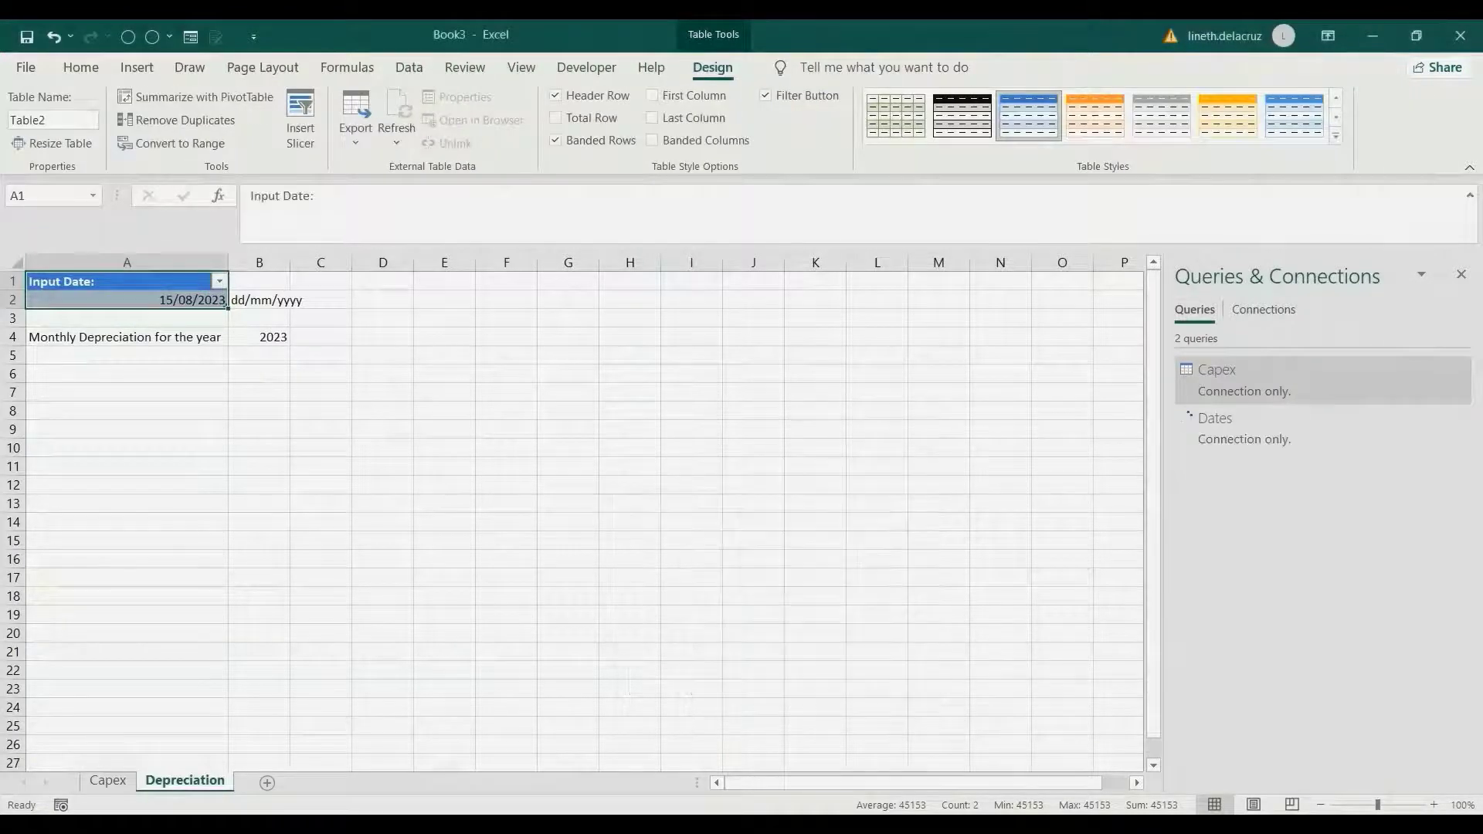
Duplicate the Capex query and name the copy Depreciation
right_click(1223, 382)
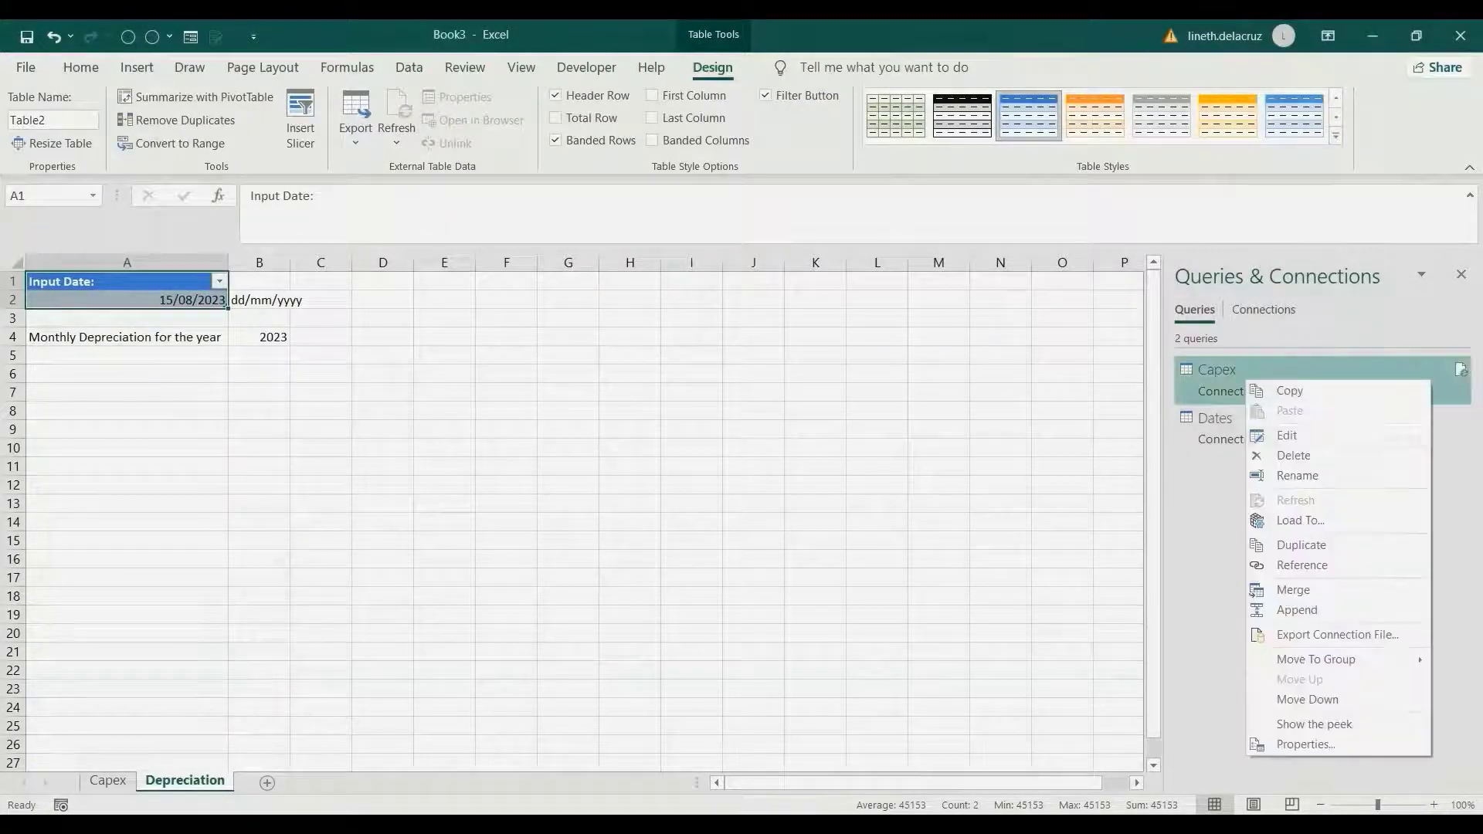
click(1267, 543)
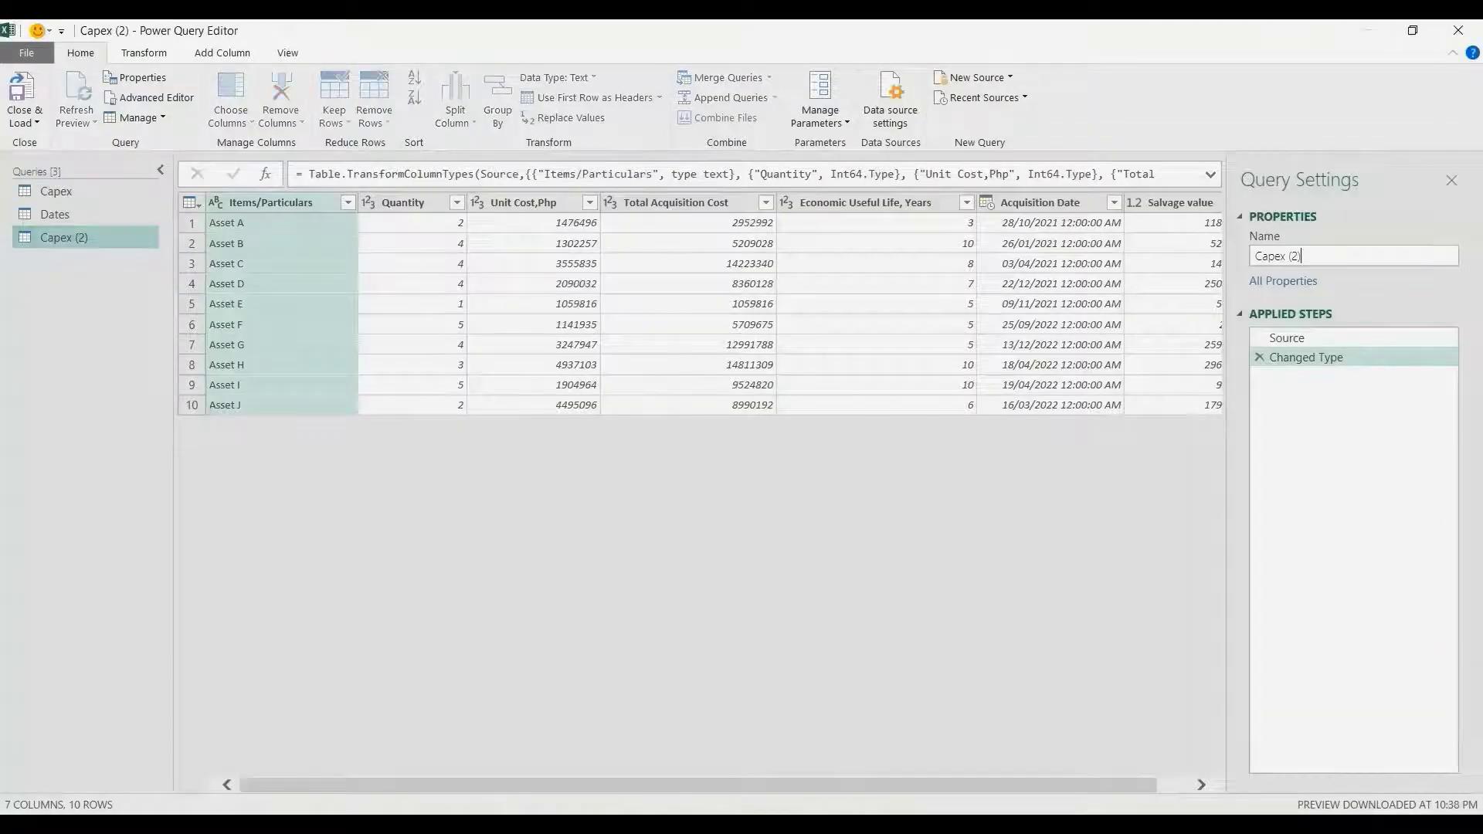
drag(1303, 256, 1252, 257)
text(Depreciation)
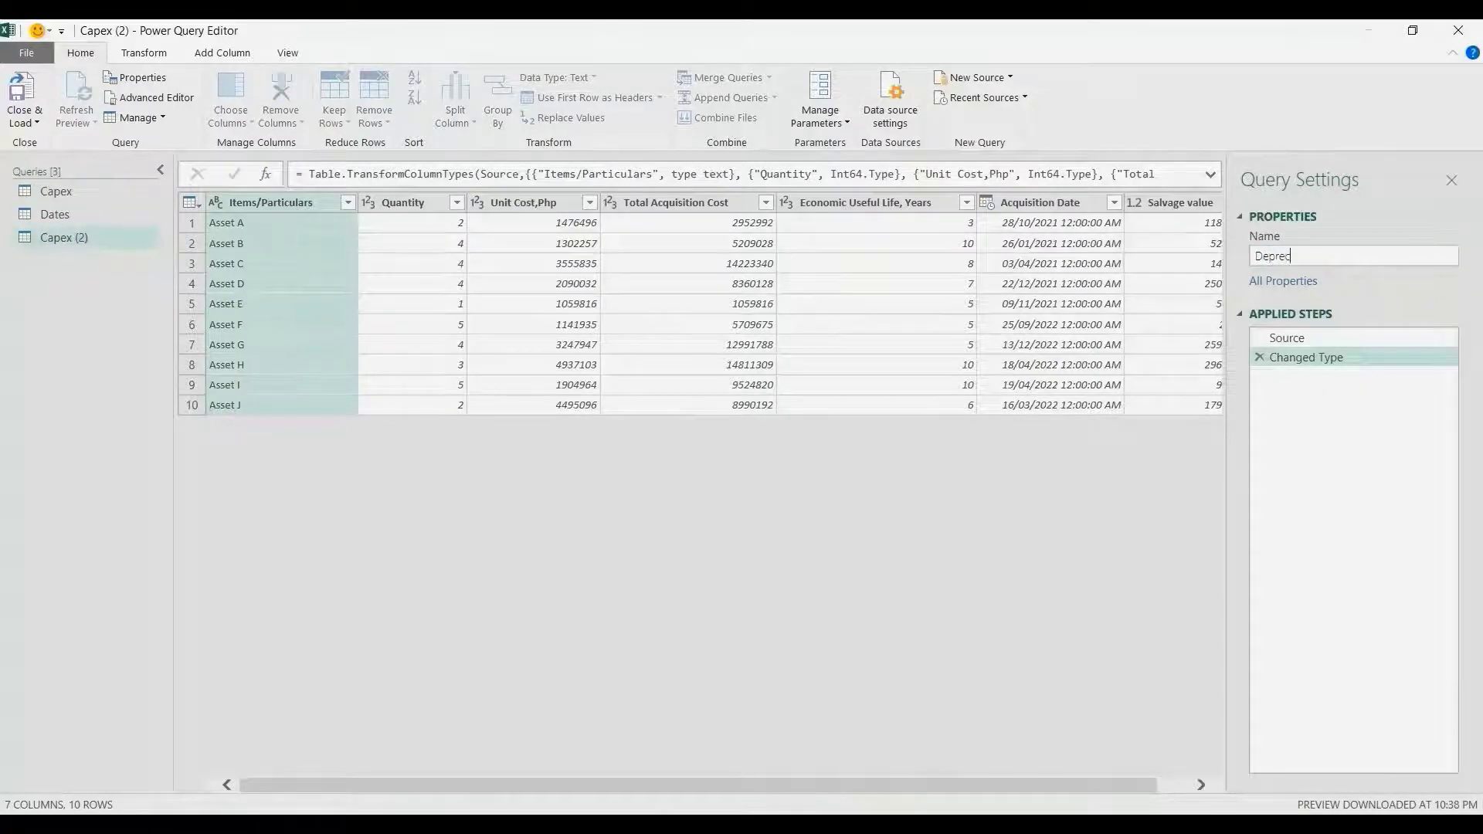
key(Return)
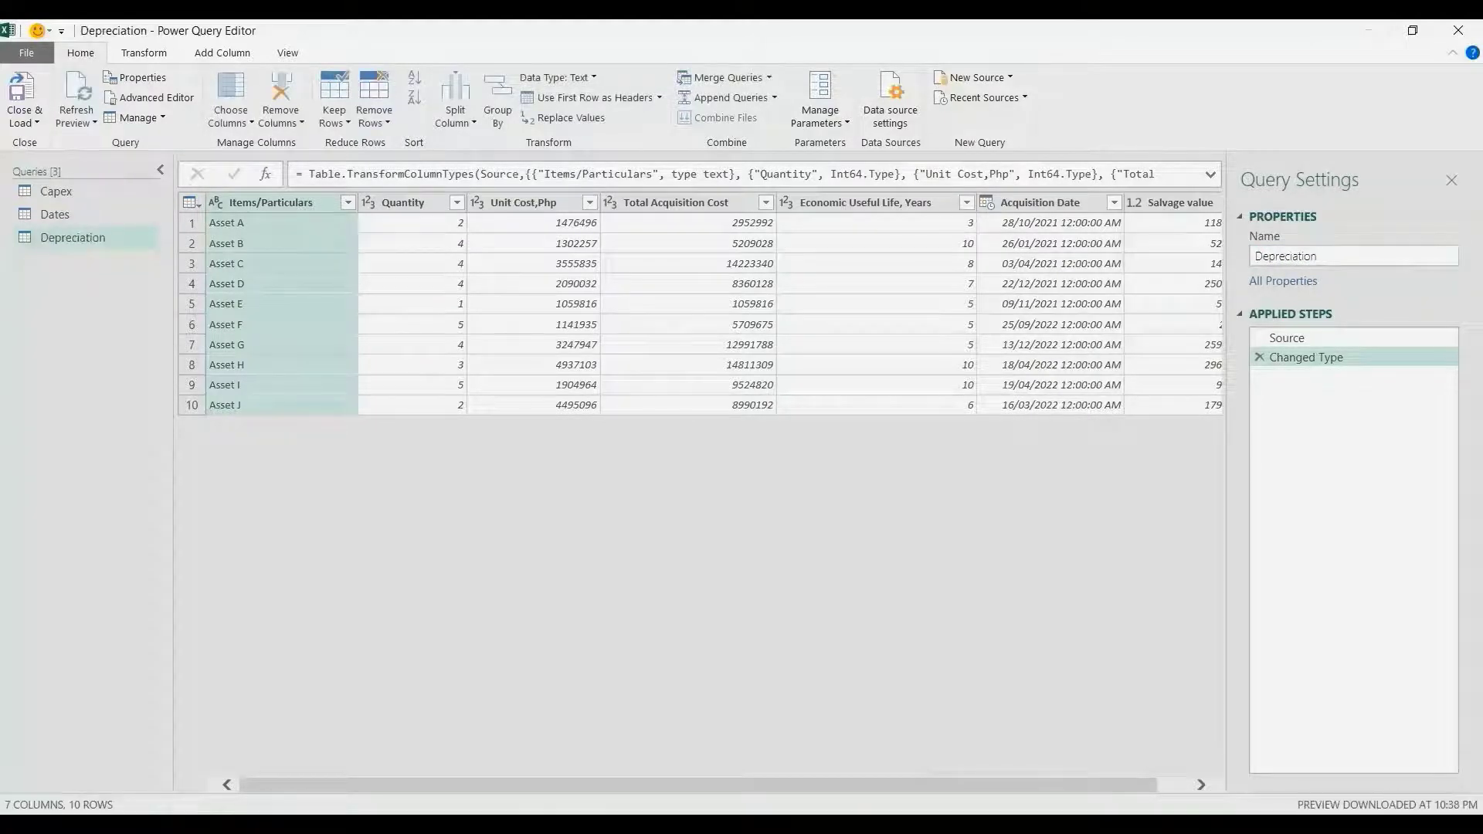
Change the Acquisition Date column's type to Whole Number, replacing the current type conversion
right_click(1050, 202)
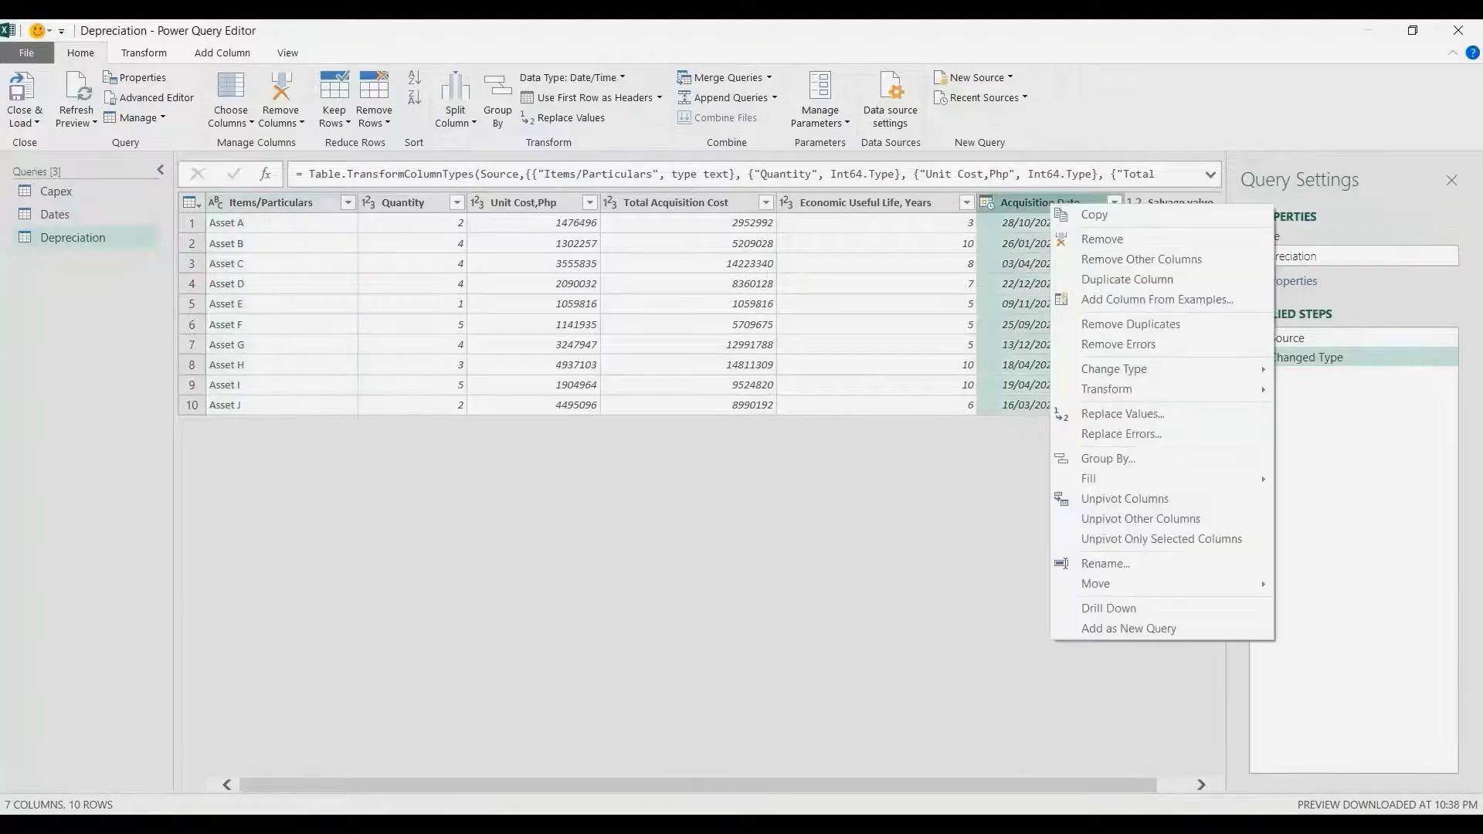
mouse_move(1114, 369)
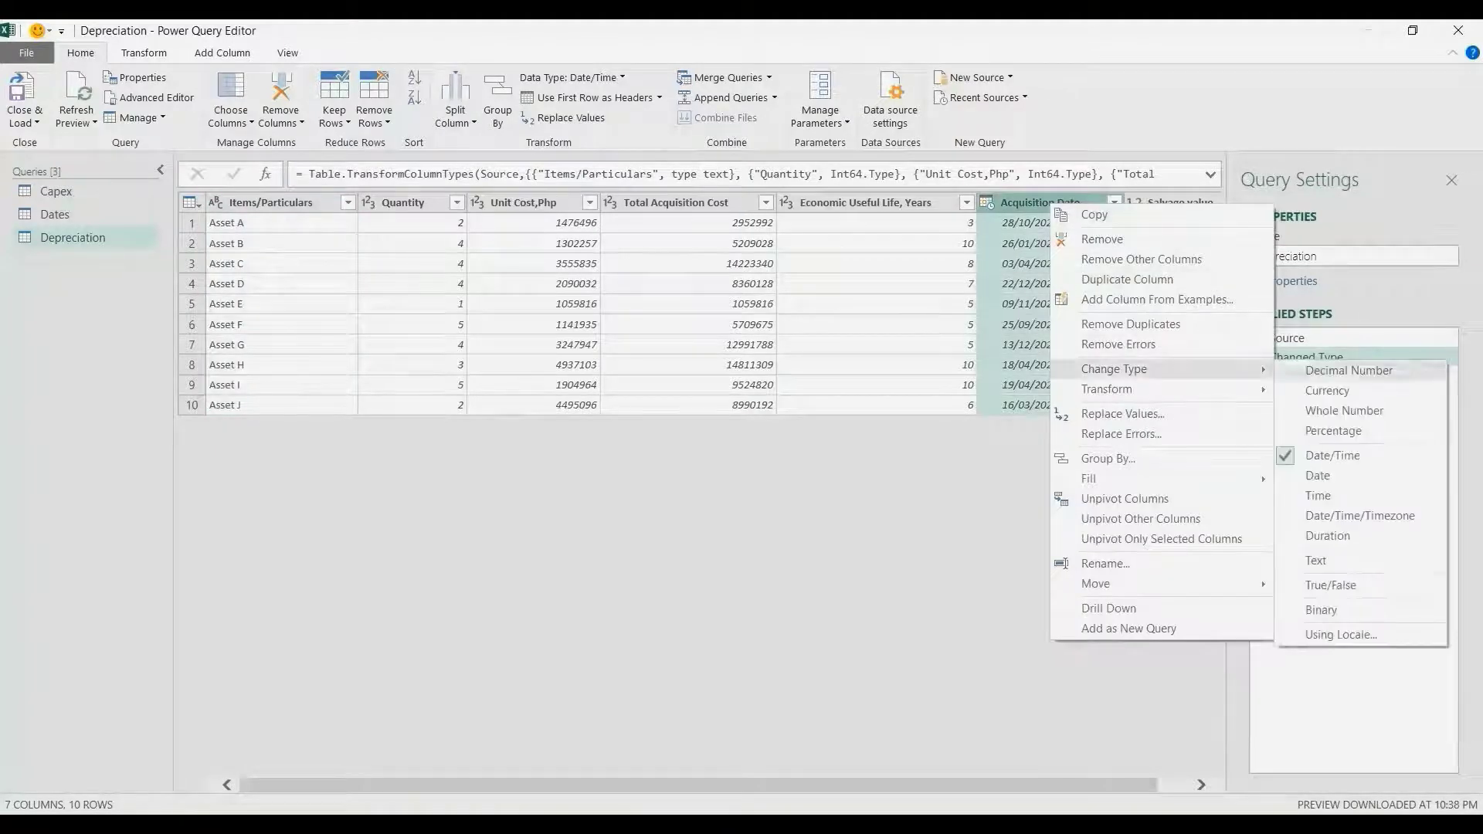
click(1343, 410)
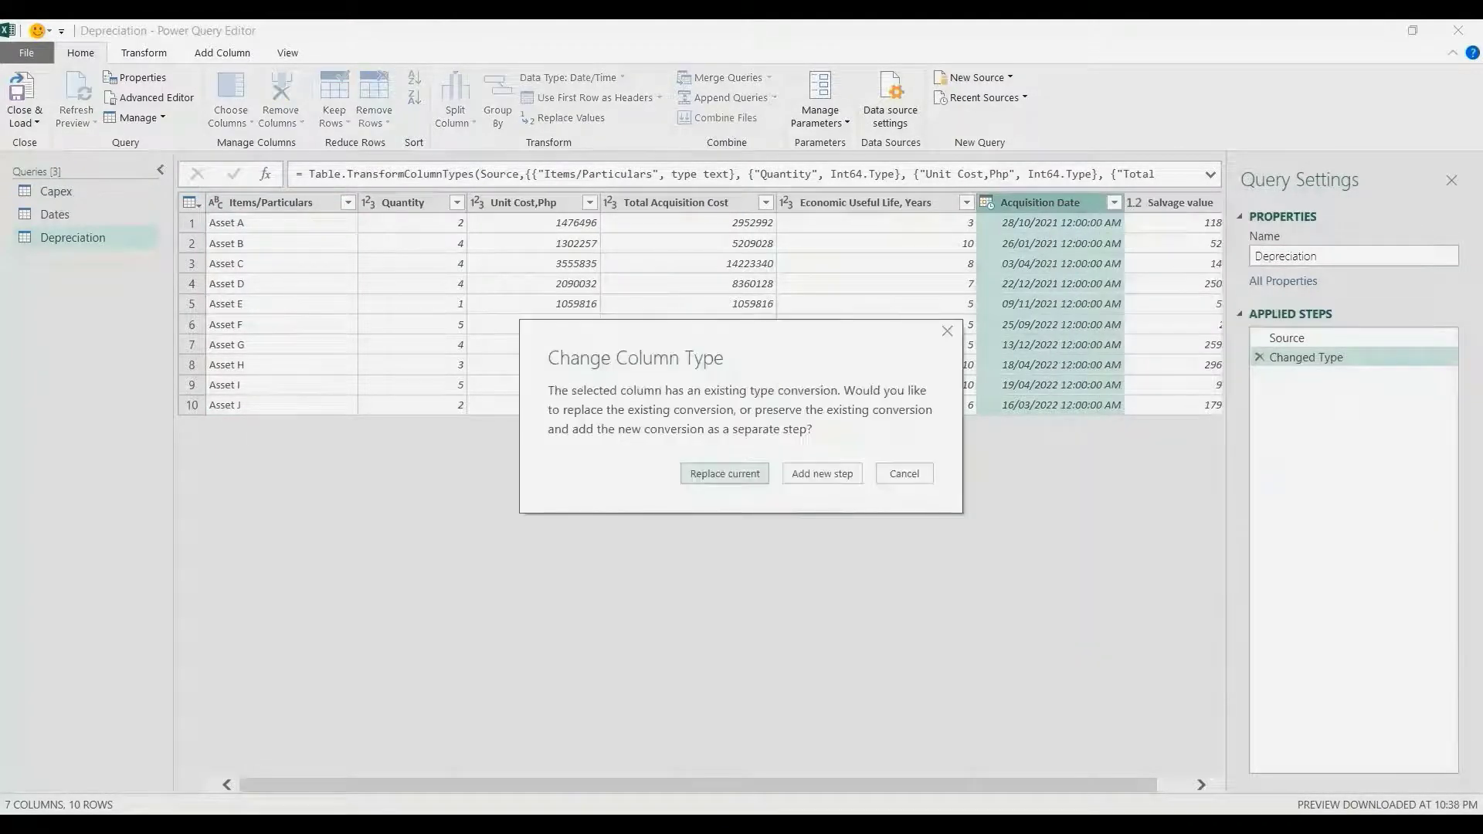
key(Return)
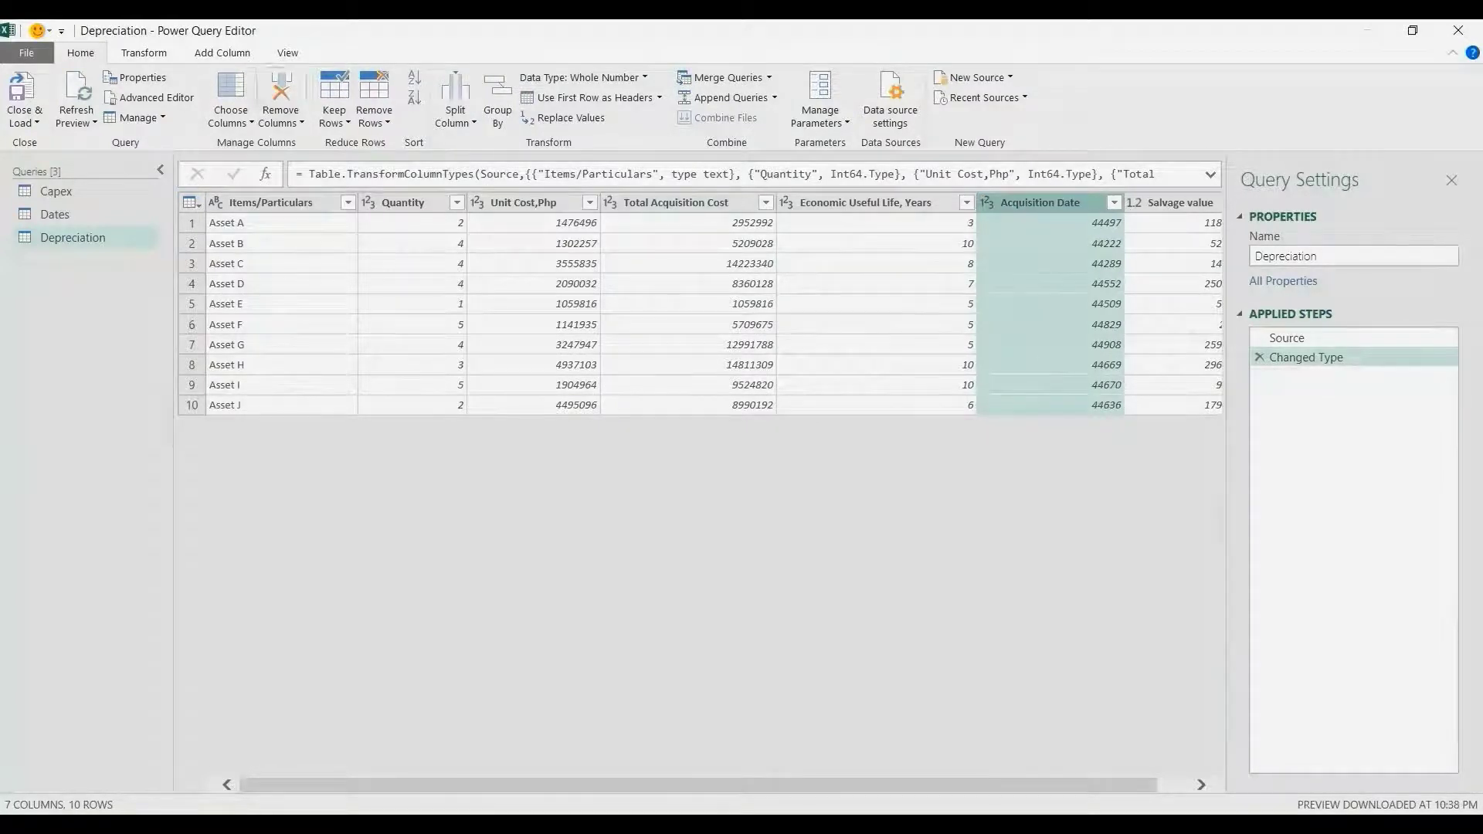
Add a custom column named End of Depreciation with the formula [Acquisition Date] + [#"Economic Useful Life, Years"] * 365
click(222, 53)
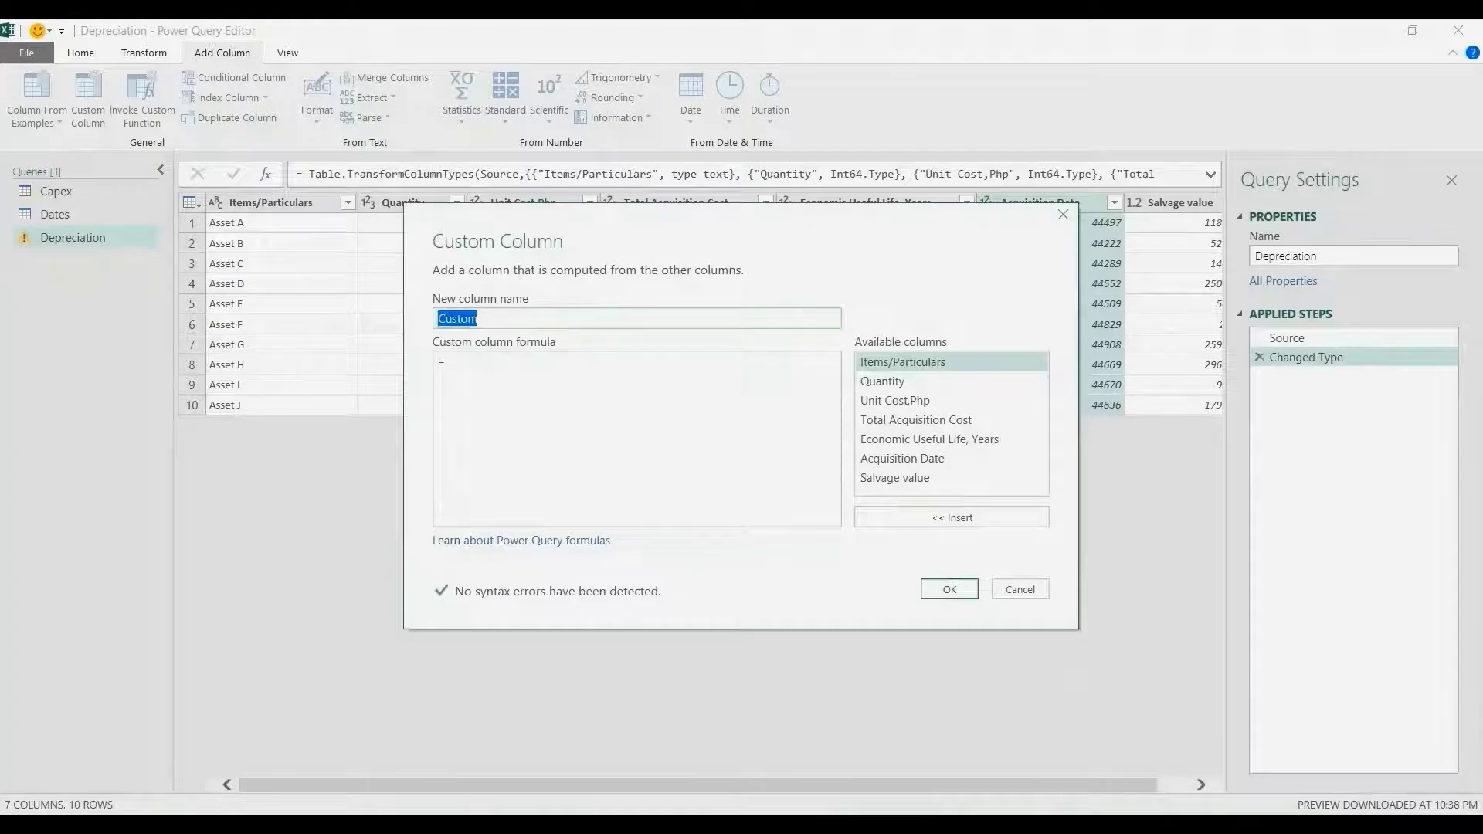
text(End of D)
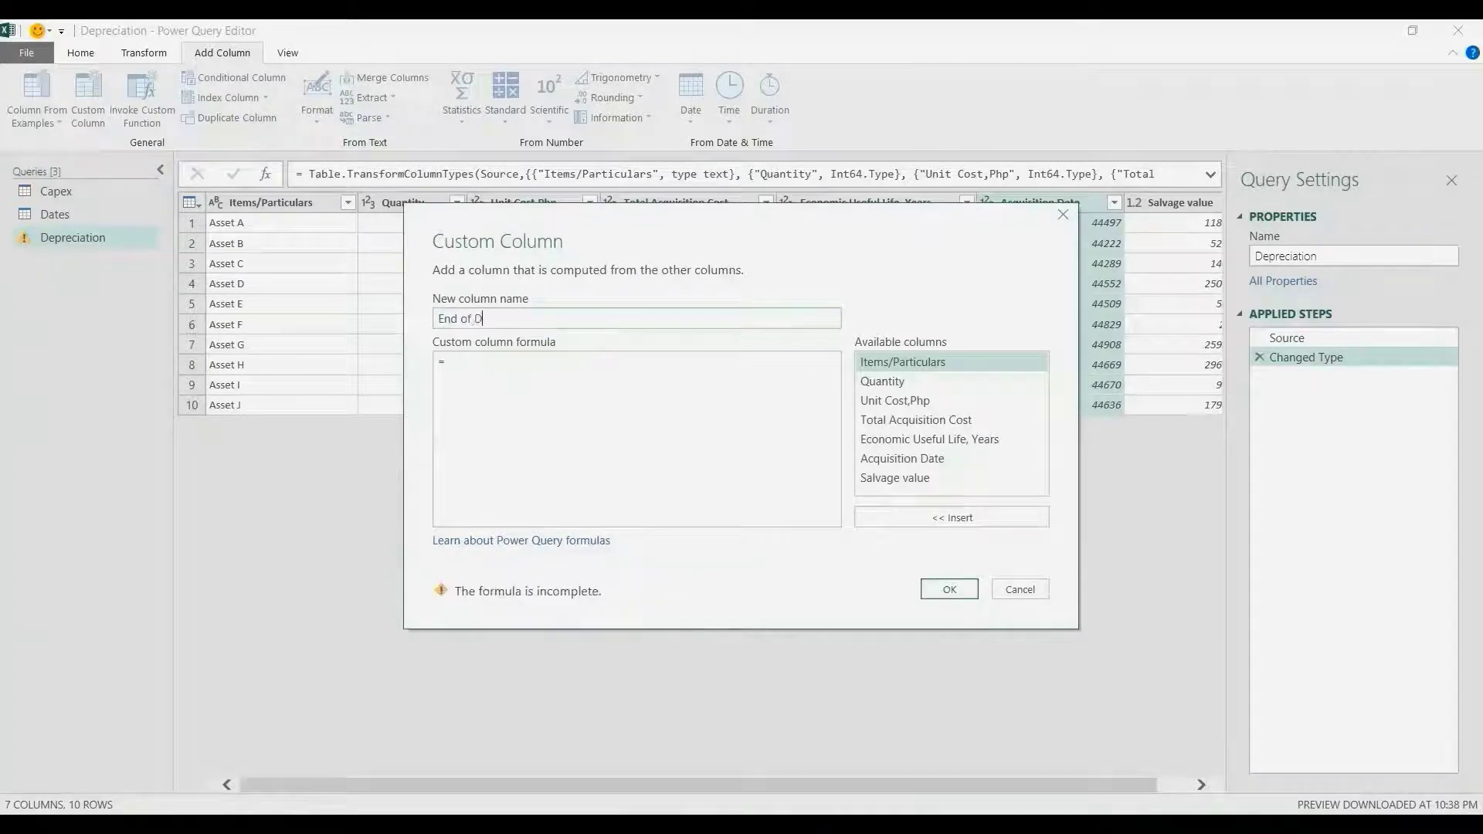
text(epreciation)
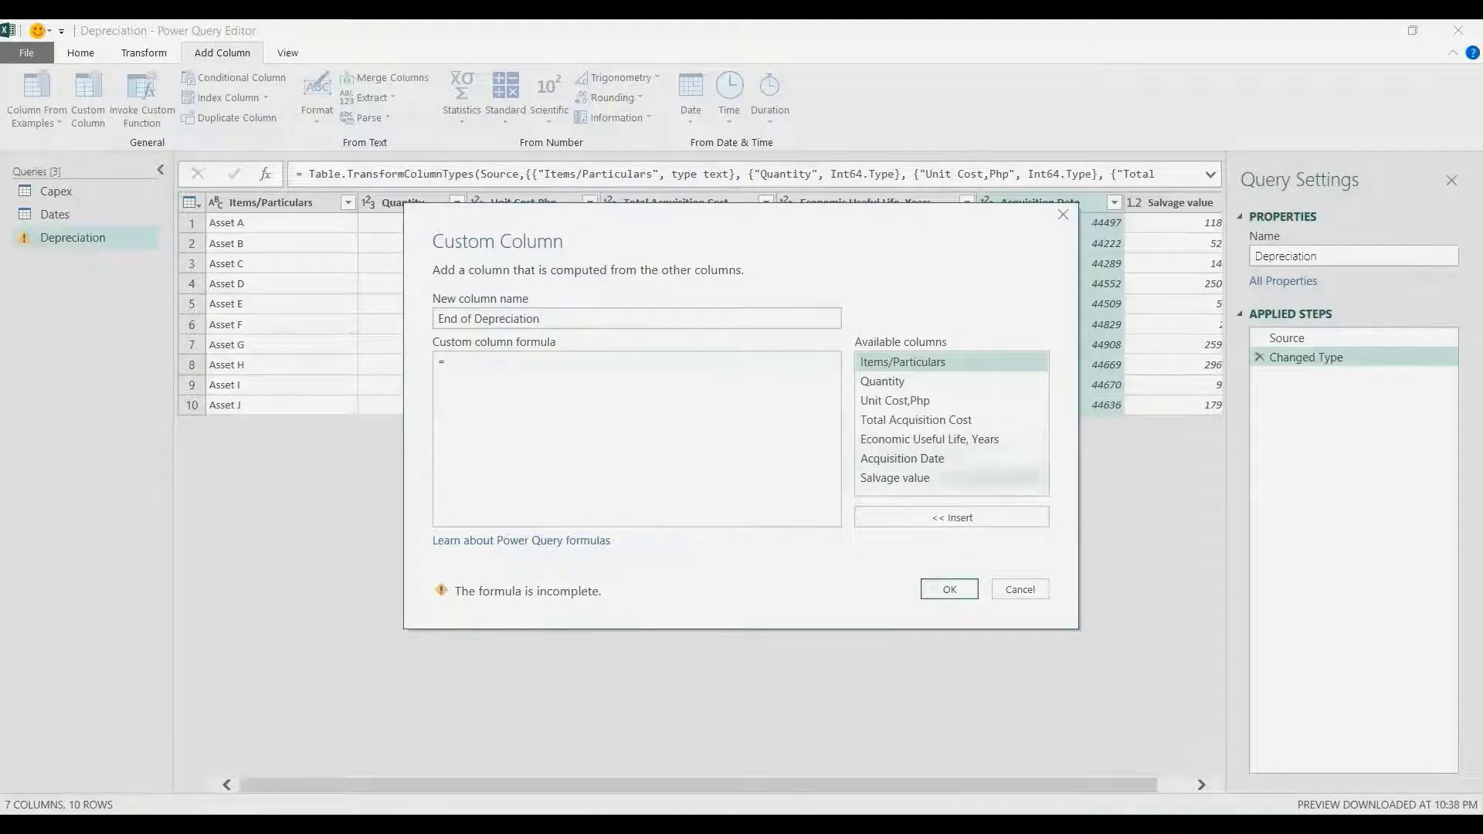
double_click(902, 458)
text(+)
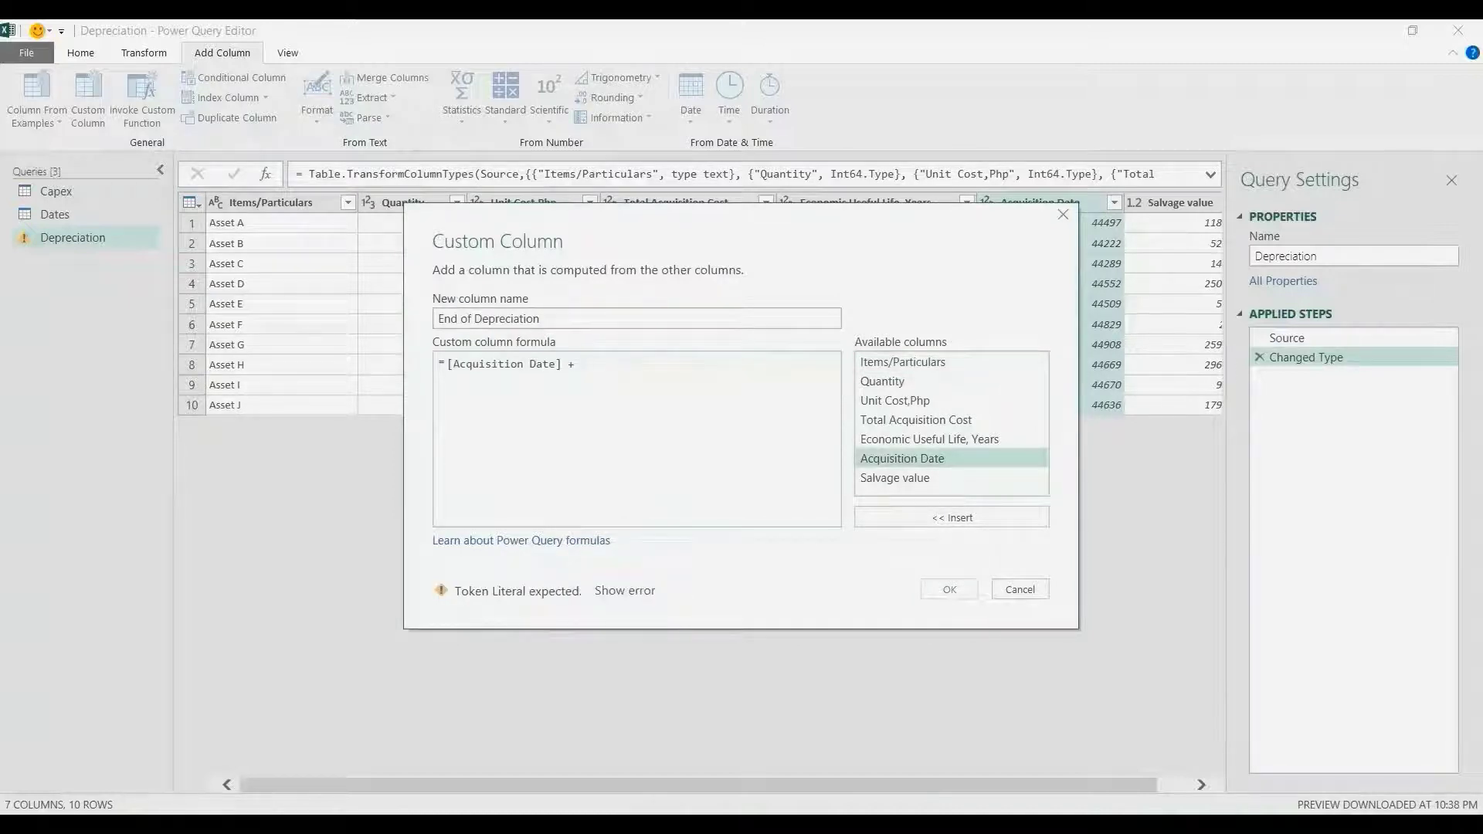
double_click(930, 440)
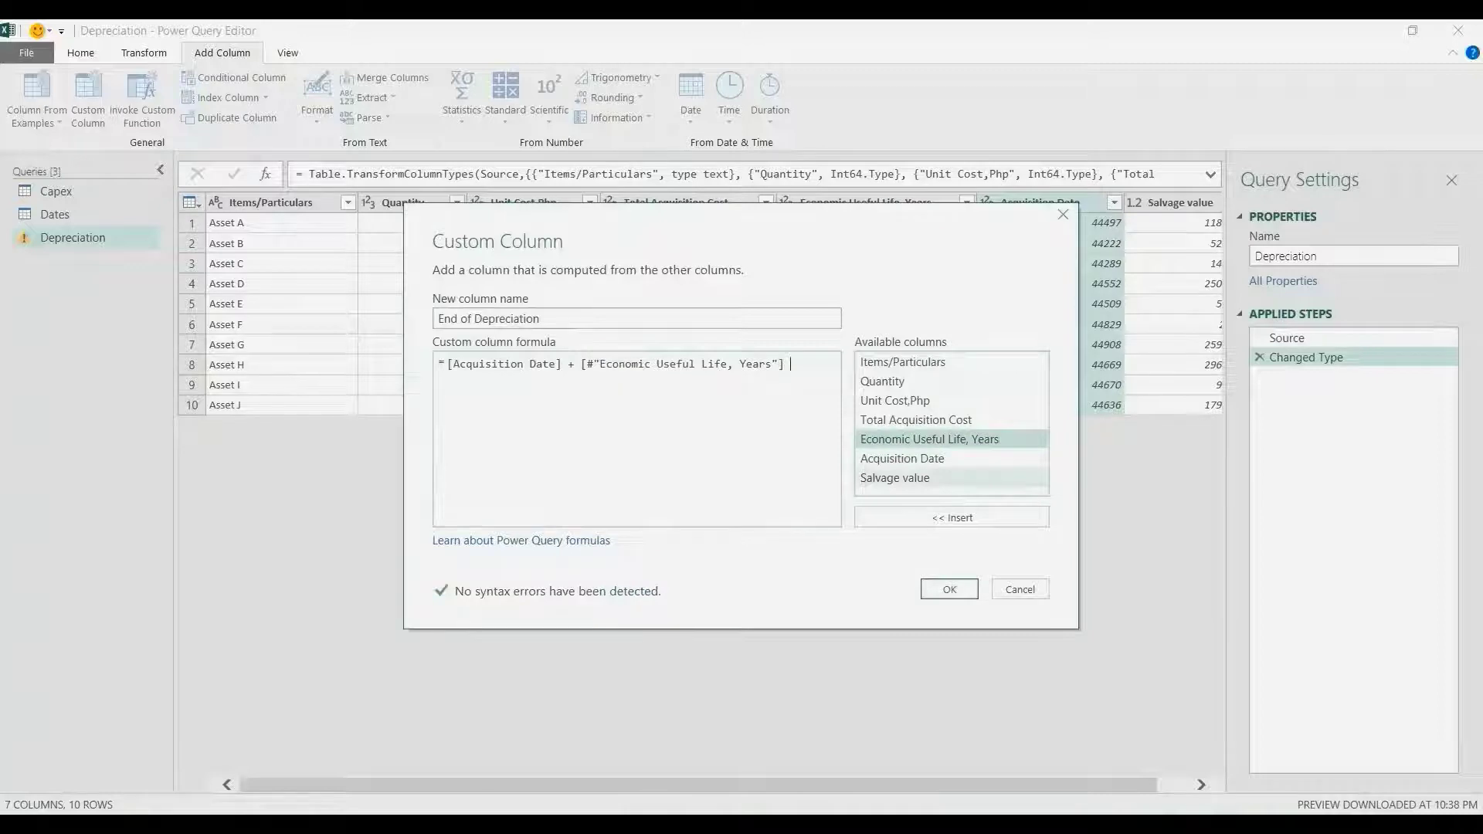
text(*365)
key(BackSpace)
key(BackSpace)
key(BackSpace)
text(3)
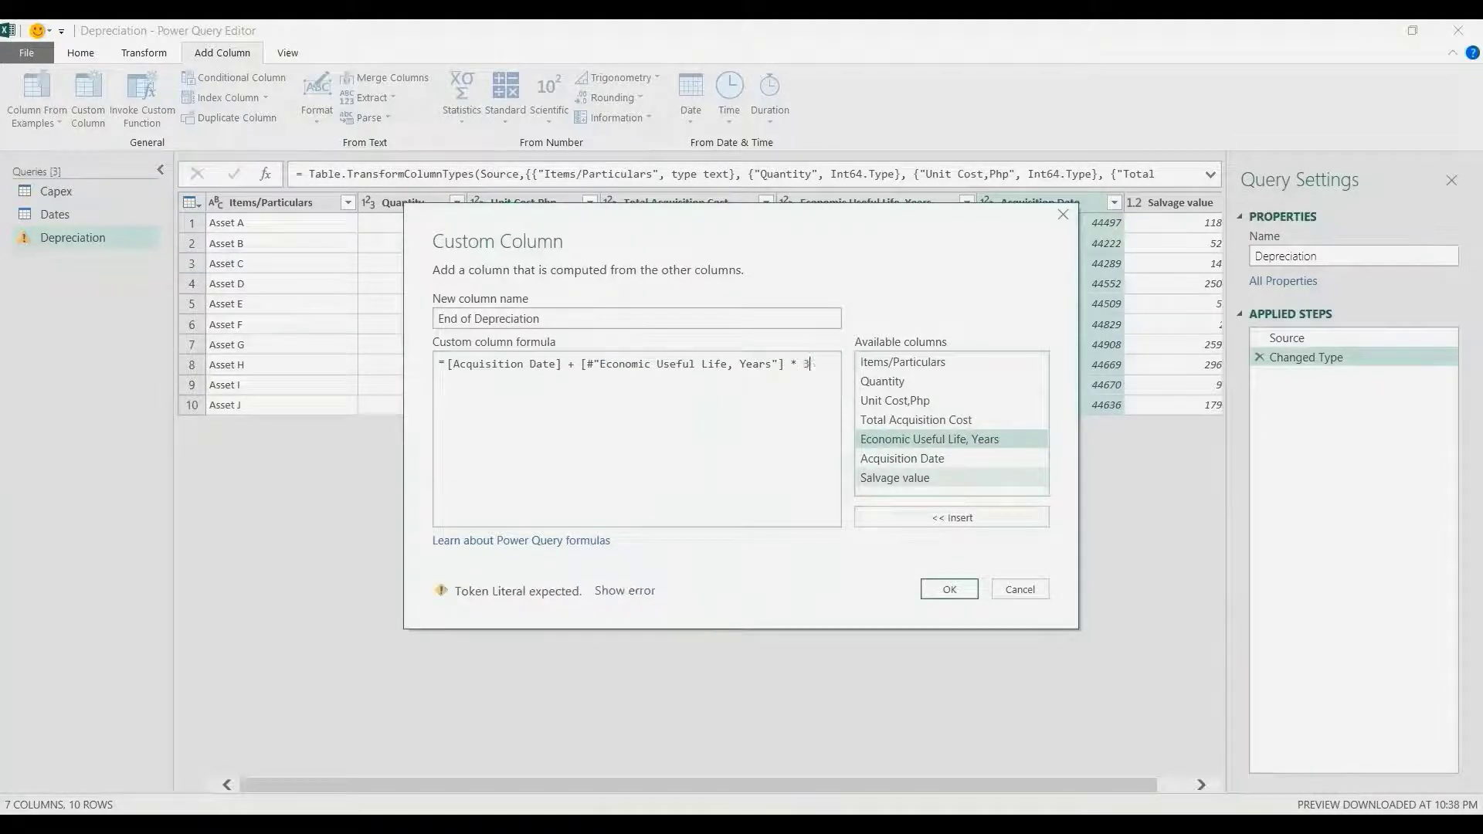
text(65)
key(Return)
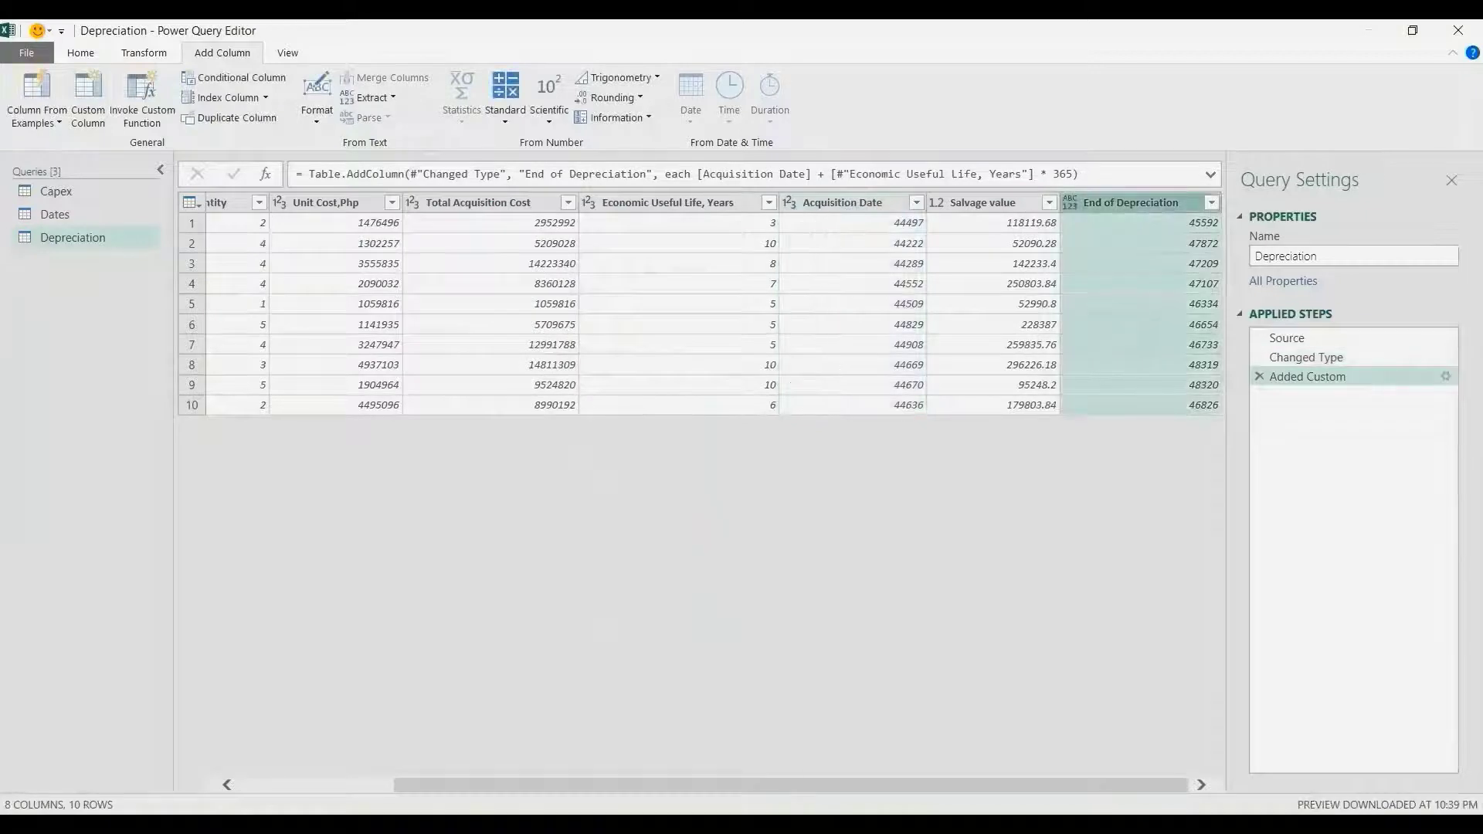
Change the Acquisition Date and End of Depreciation columns to the Date type and check both dates for the first asset
click(841, 202)
ctrl+click(1131, 203)
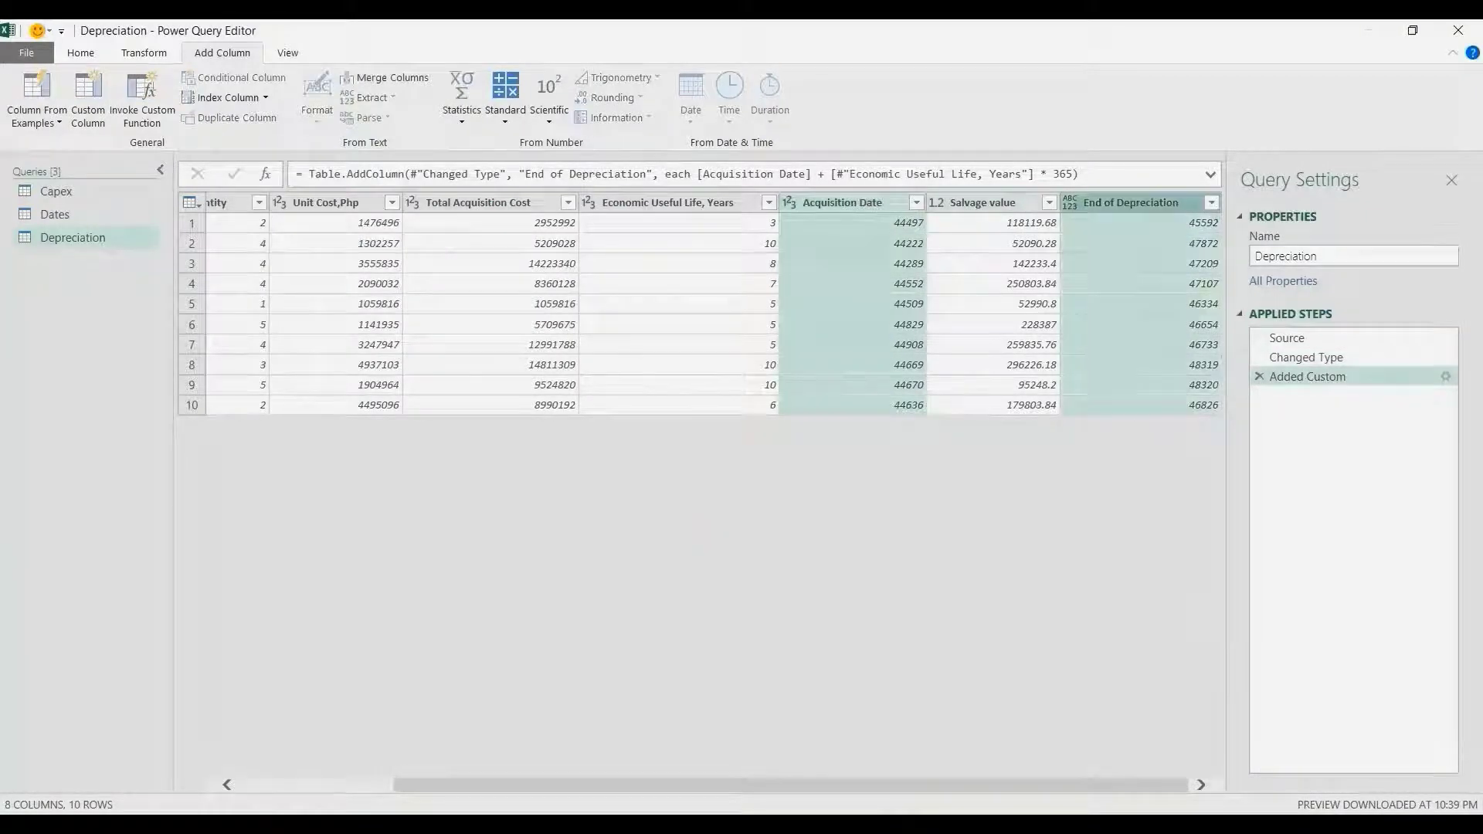
right_click(1120, 203)
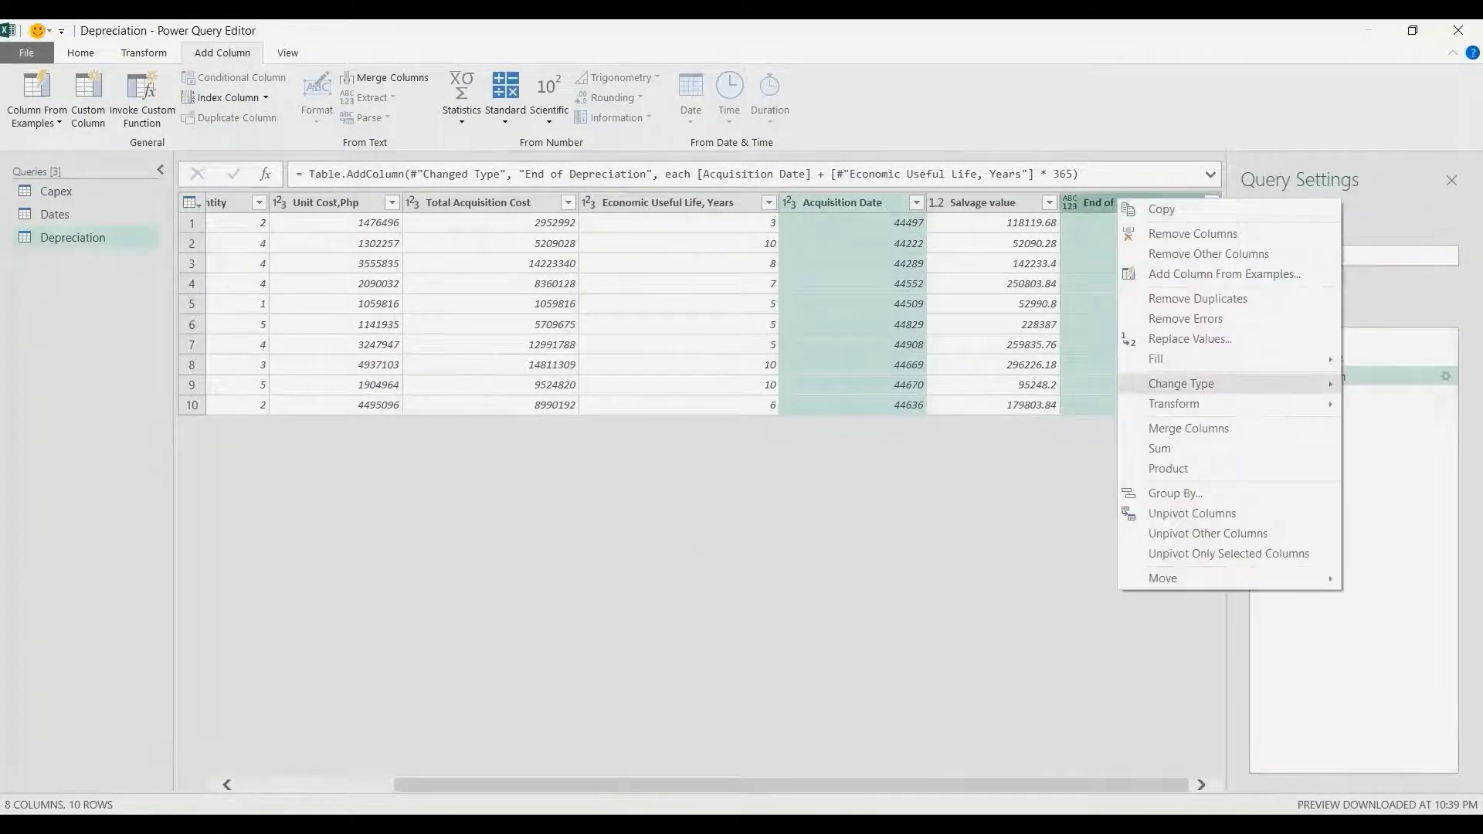
mouse_move(1181, 384)
click(992, 481)
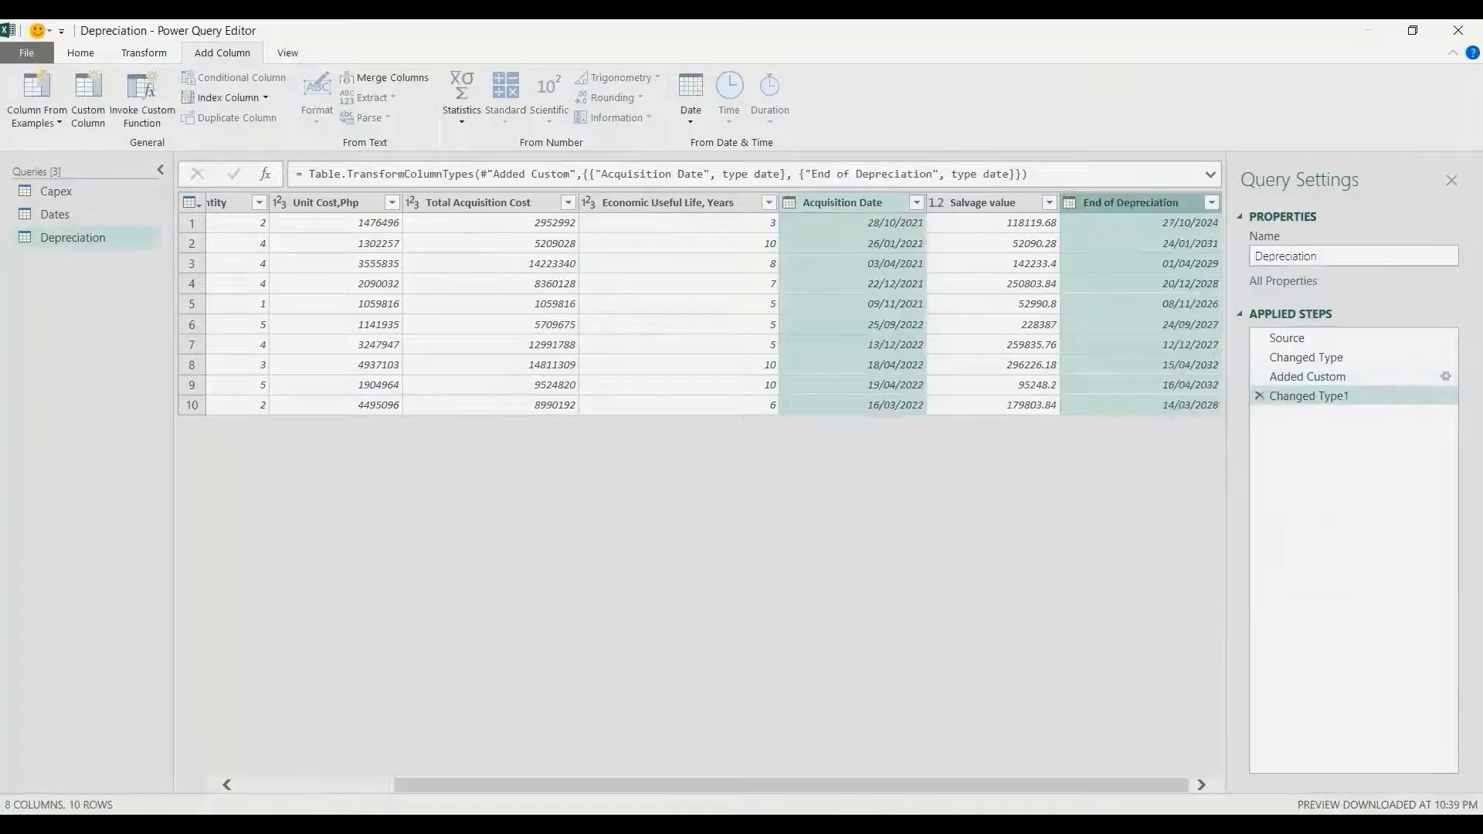
click(852, 223)
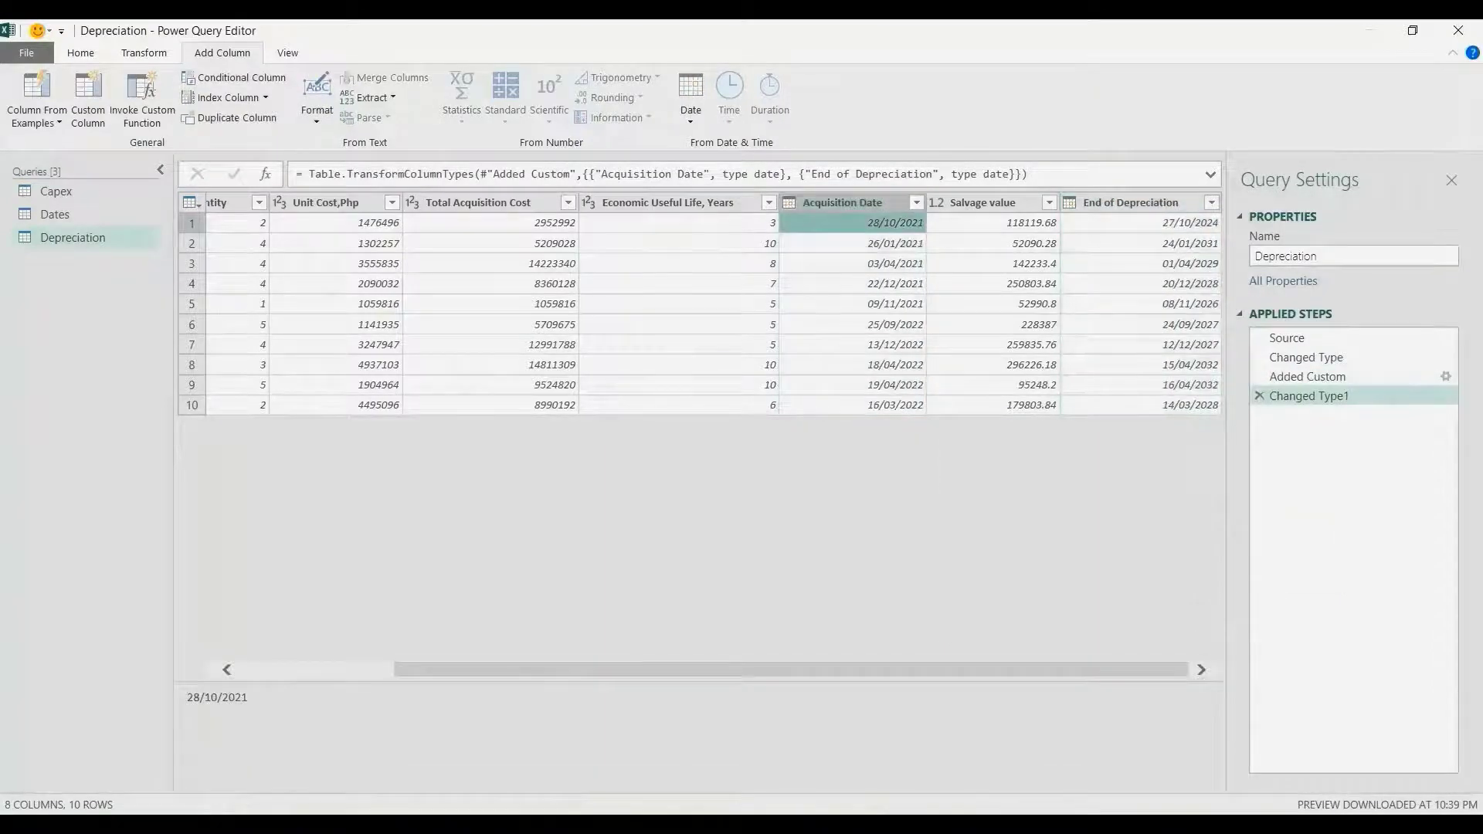
click(1140, 223)
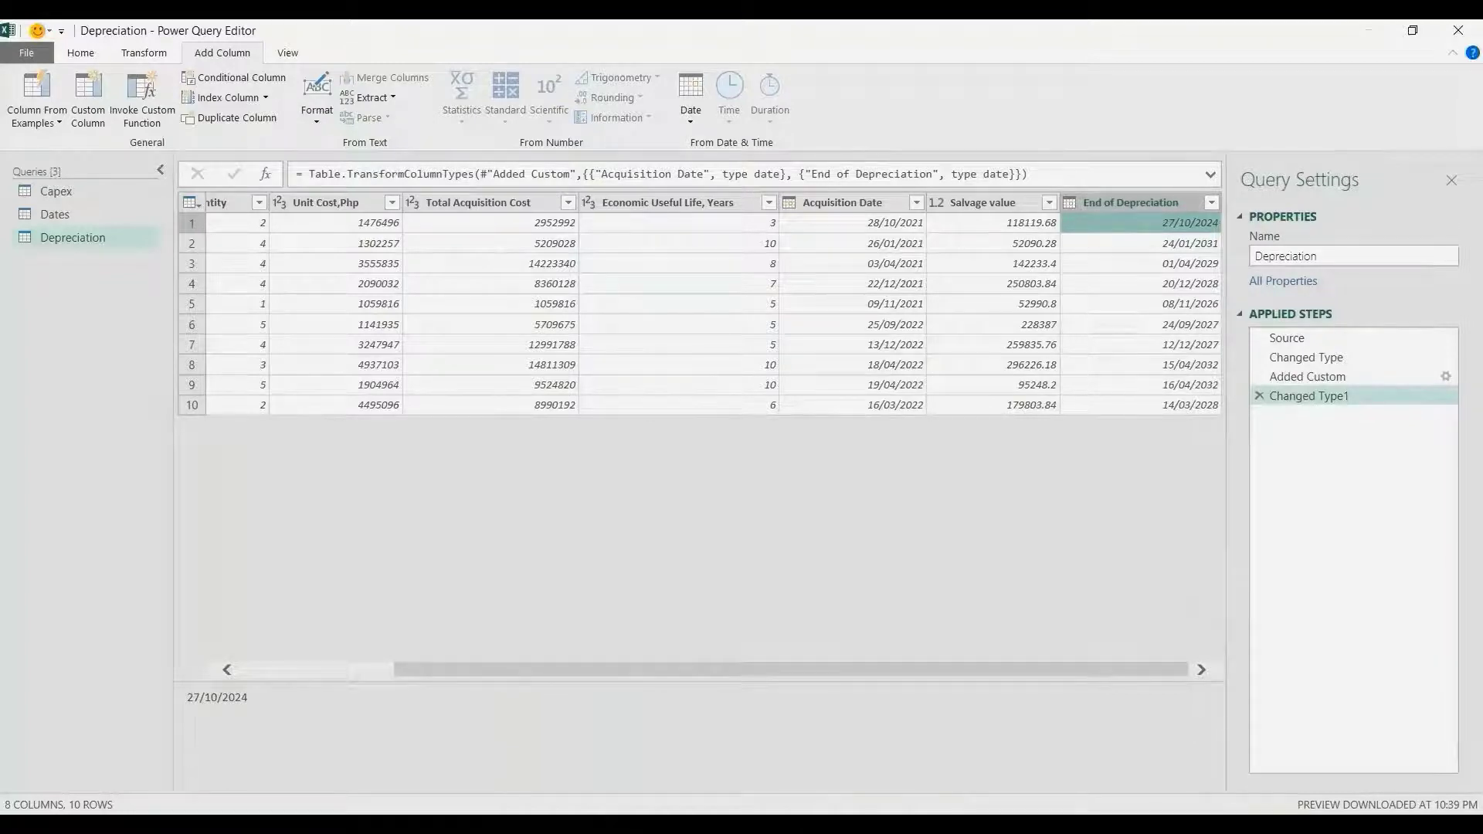
Add a custom column named Monthly Depreciation Amount with the formula ([Total Acquisition Cost]-[Salvage value])/[#"Economic Useful Life, Years"]/12
click(87, 98)
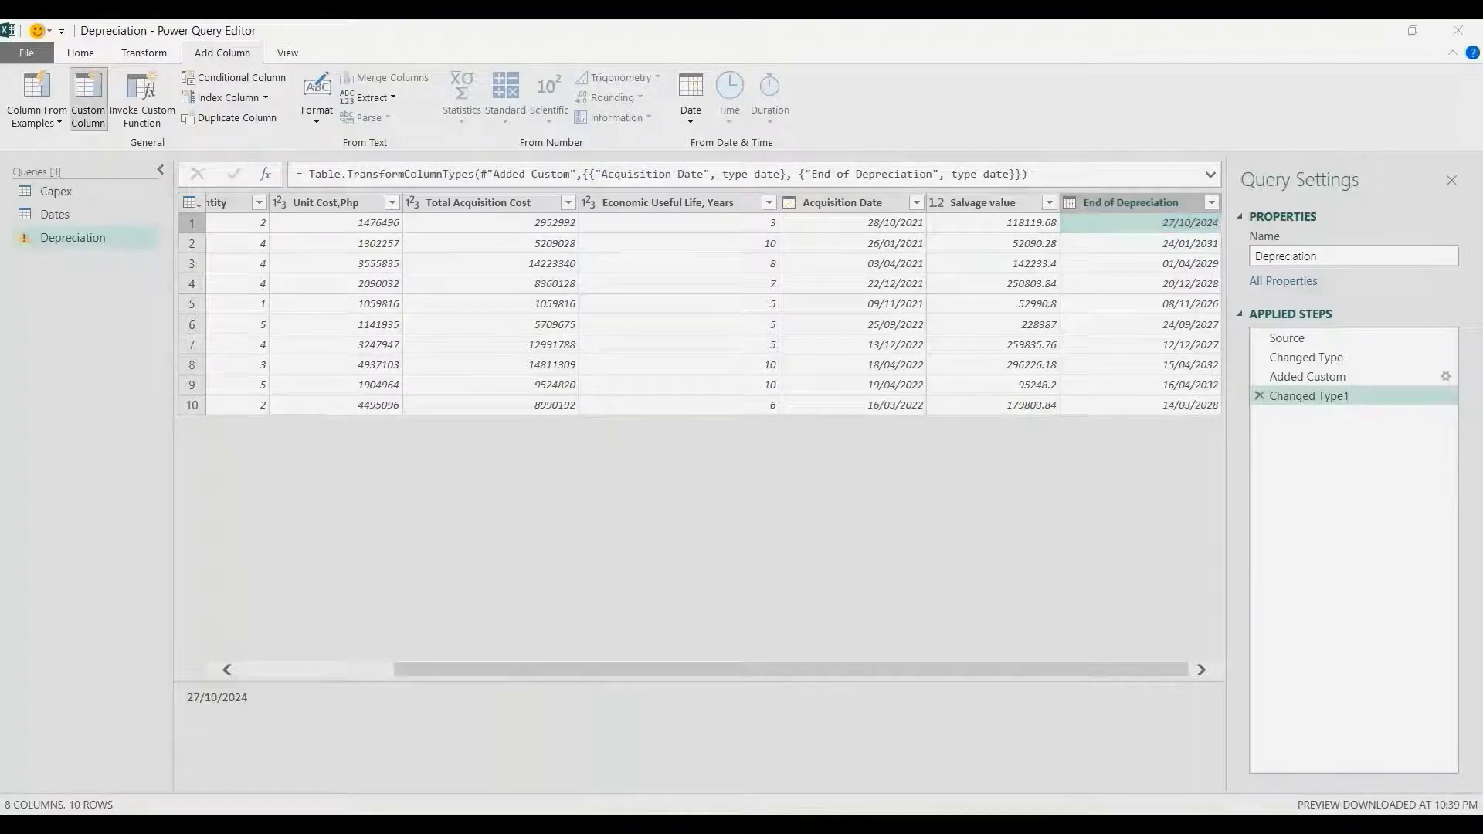
text(Monthly )
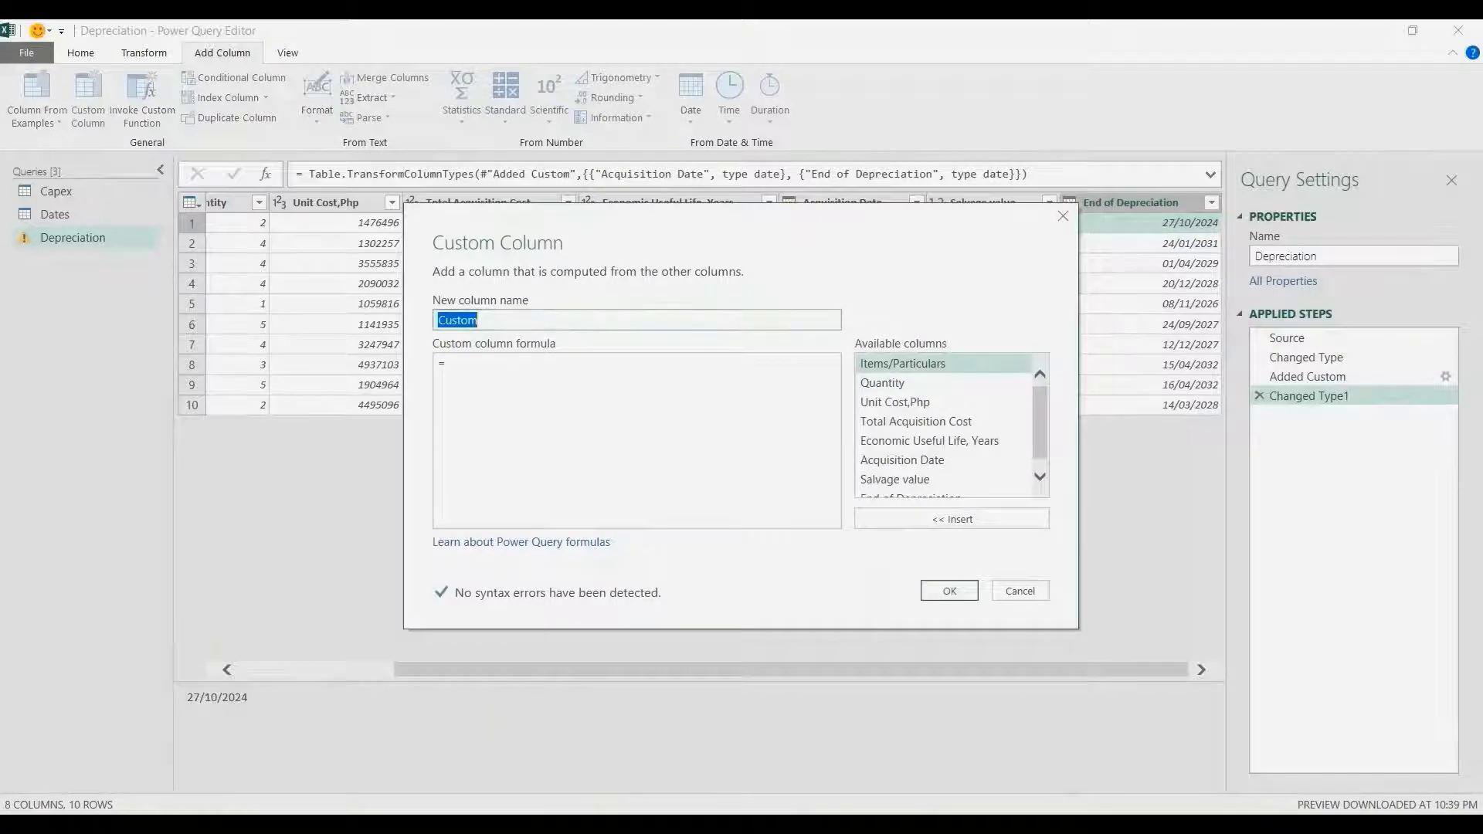
text(Depreciation Amount)
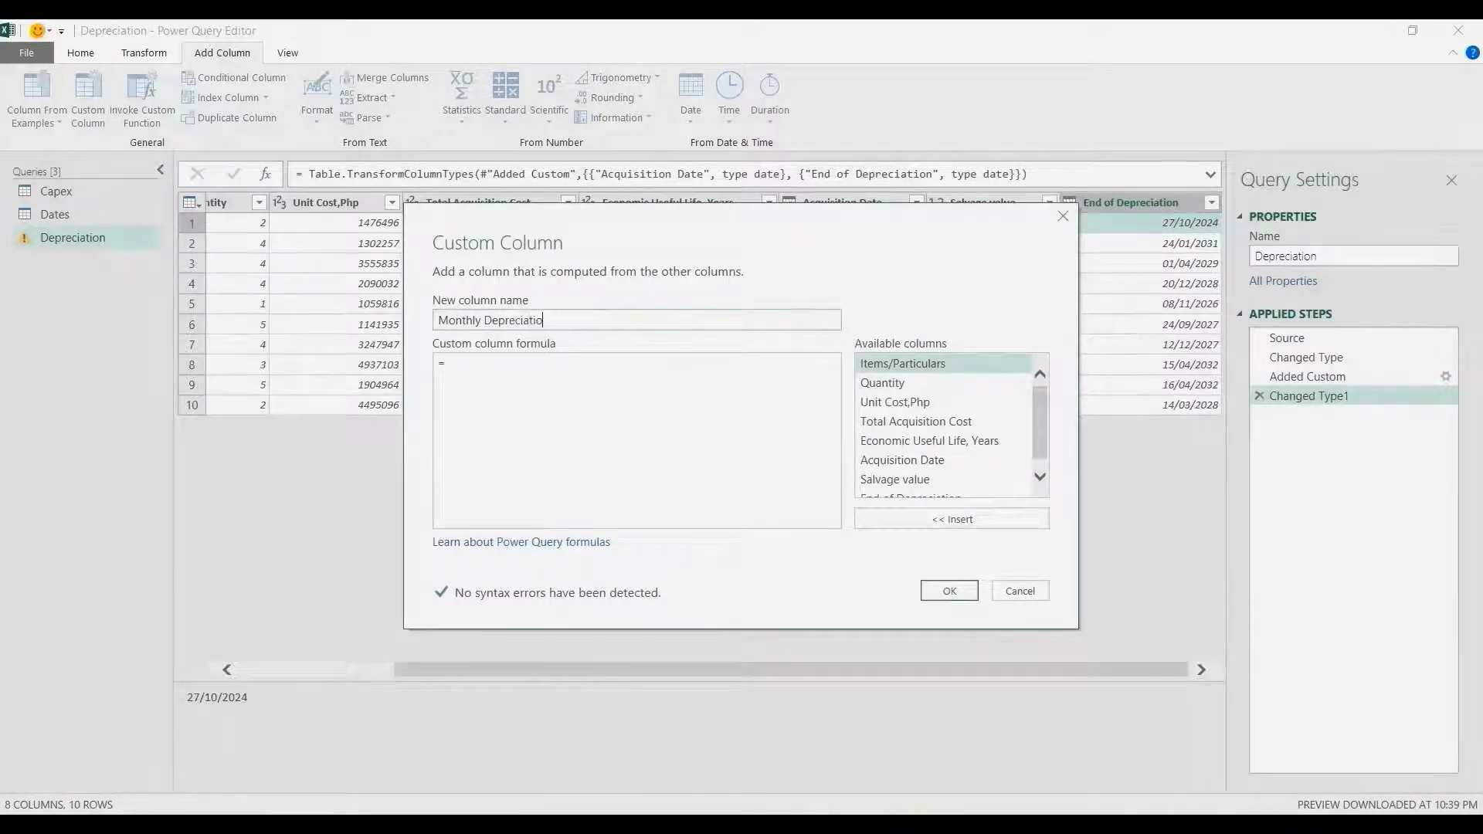
key(Tab)
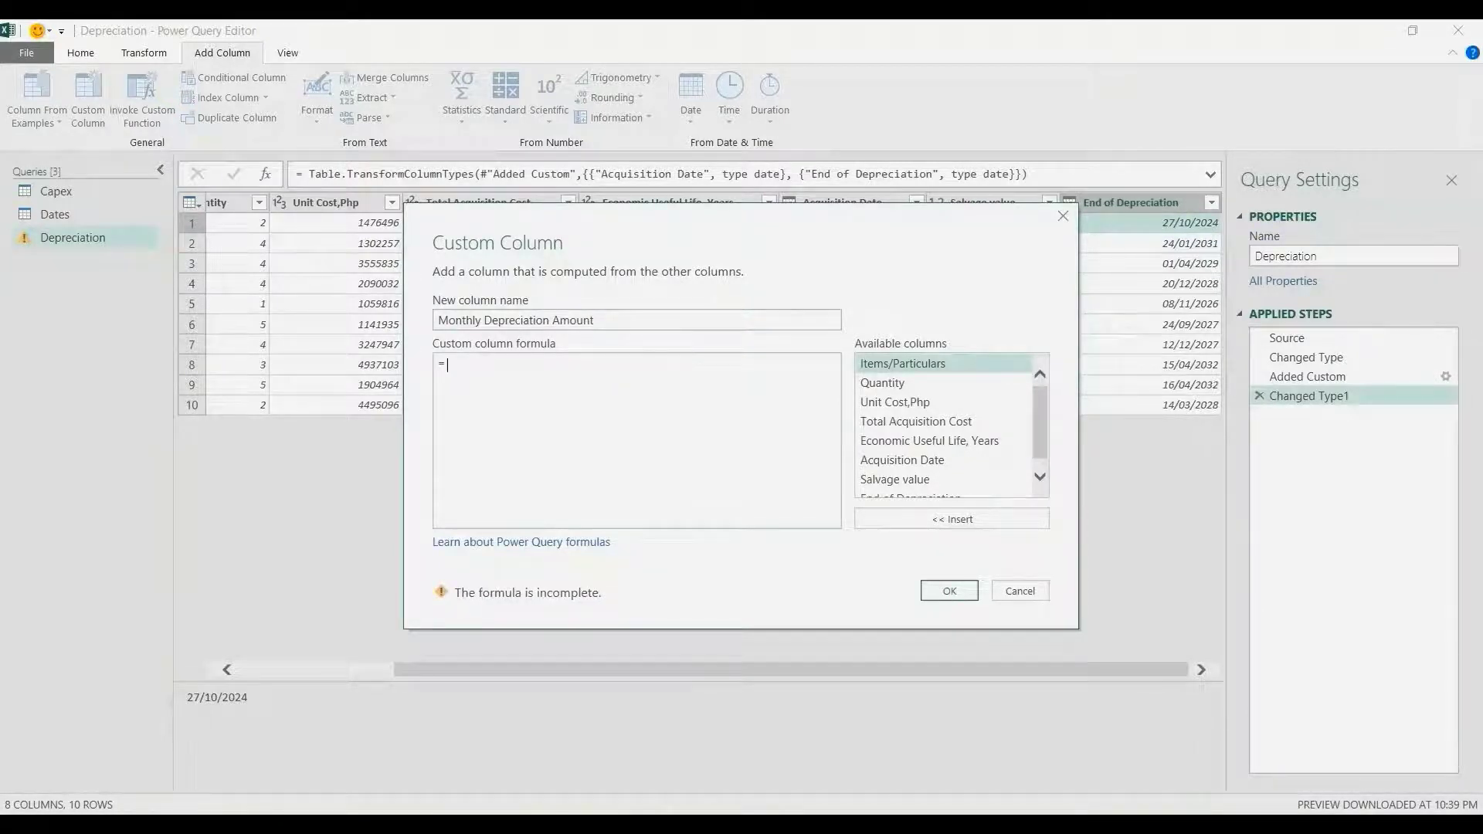
text(()
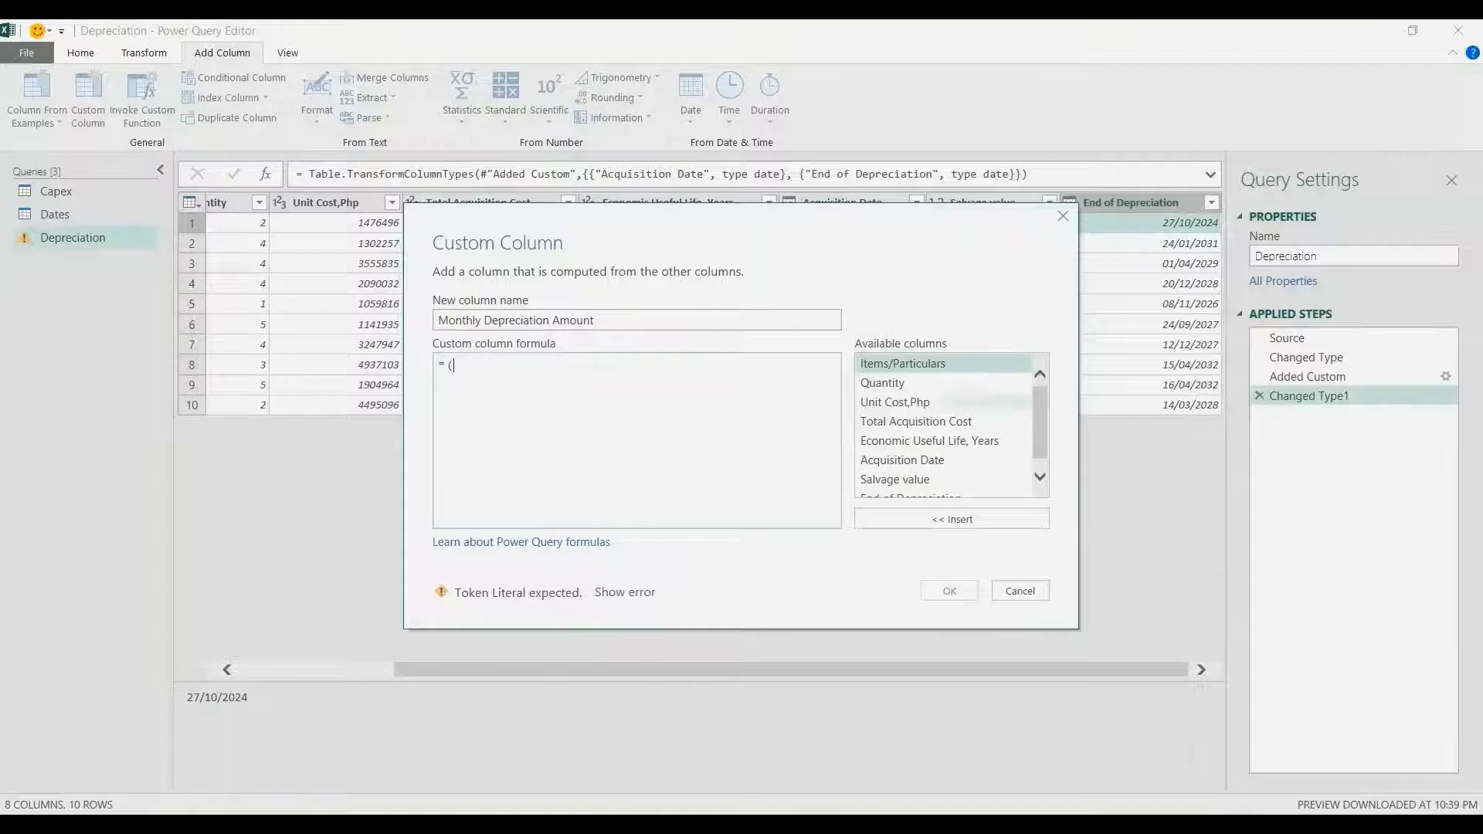
double_click(916, 421)
text(-)
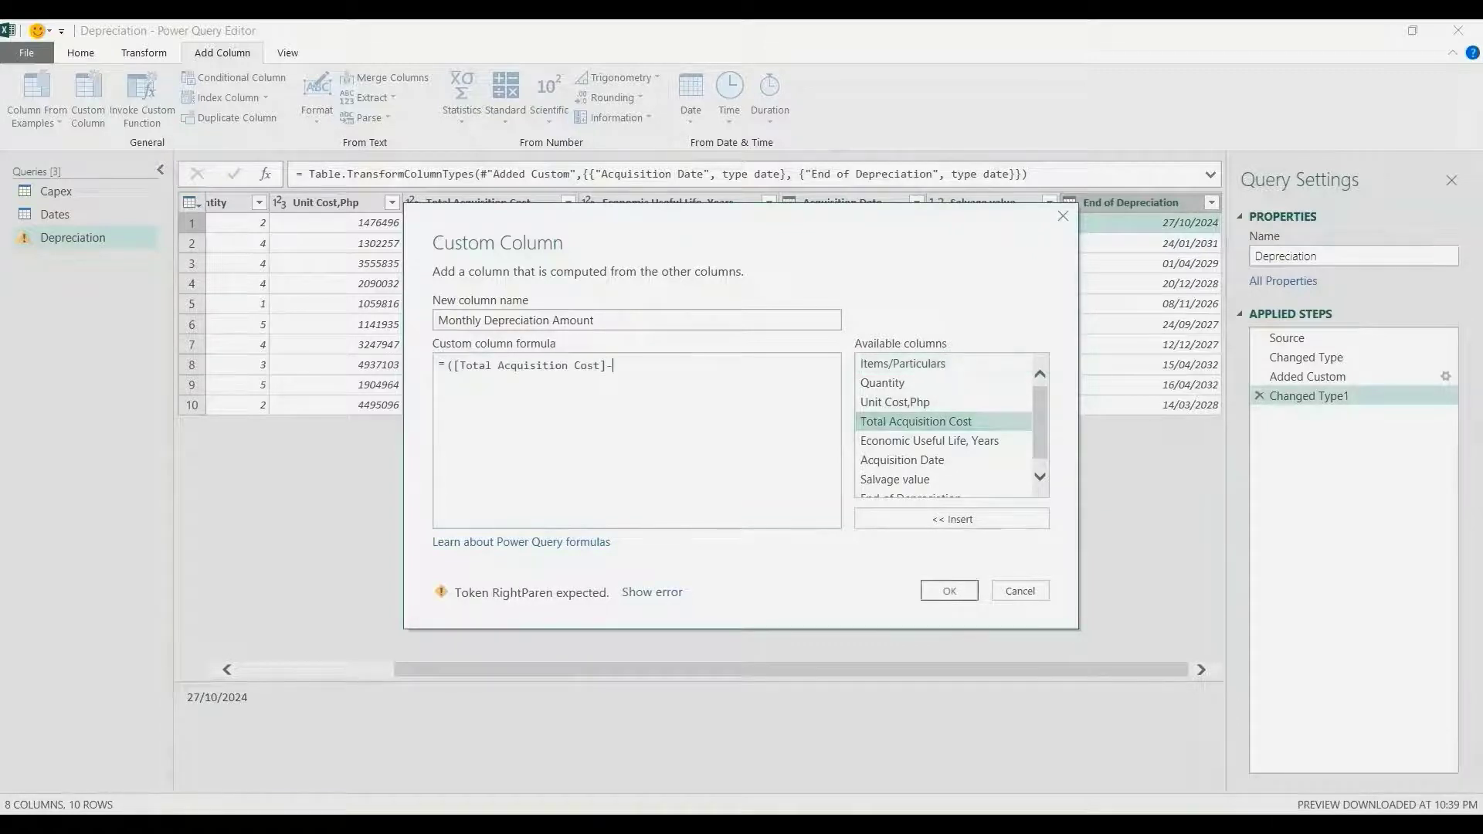
scroll(942, 451, down, 1)
double_click(895, 469)
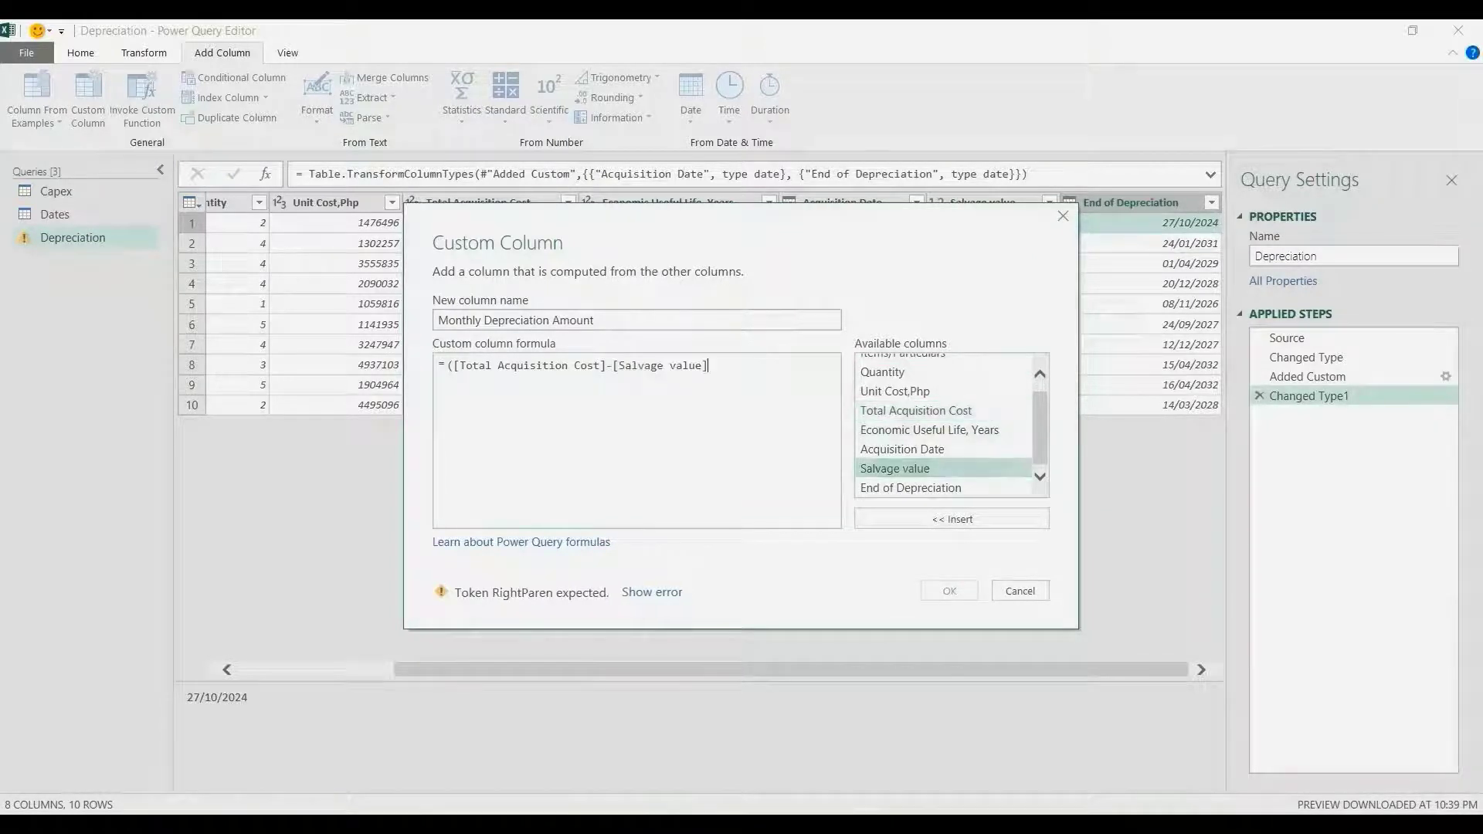
text()/)
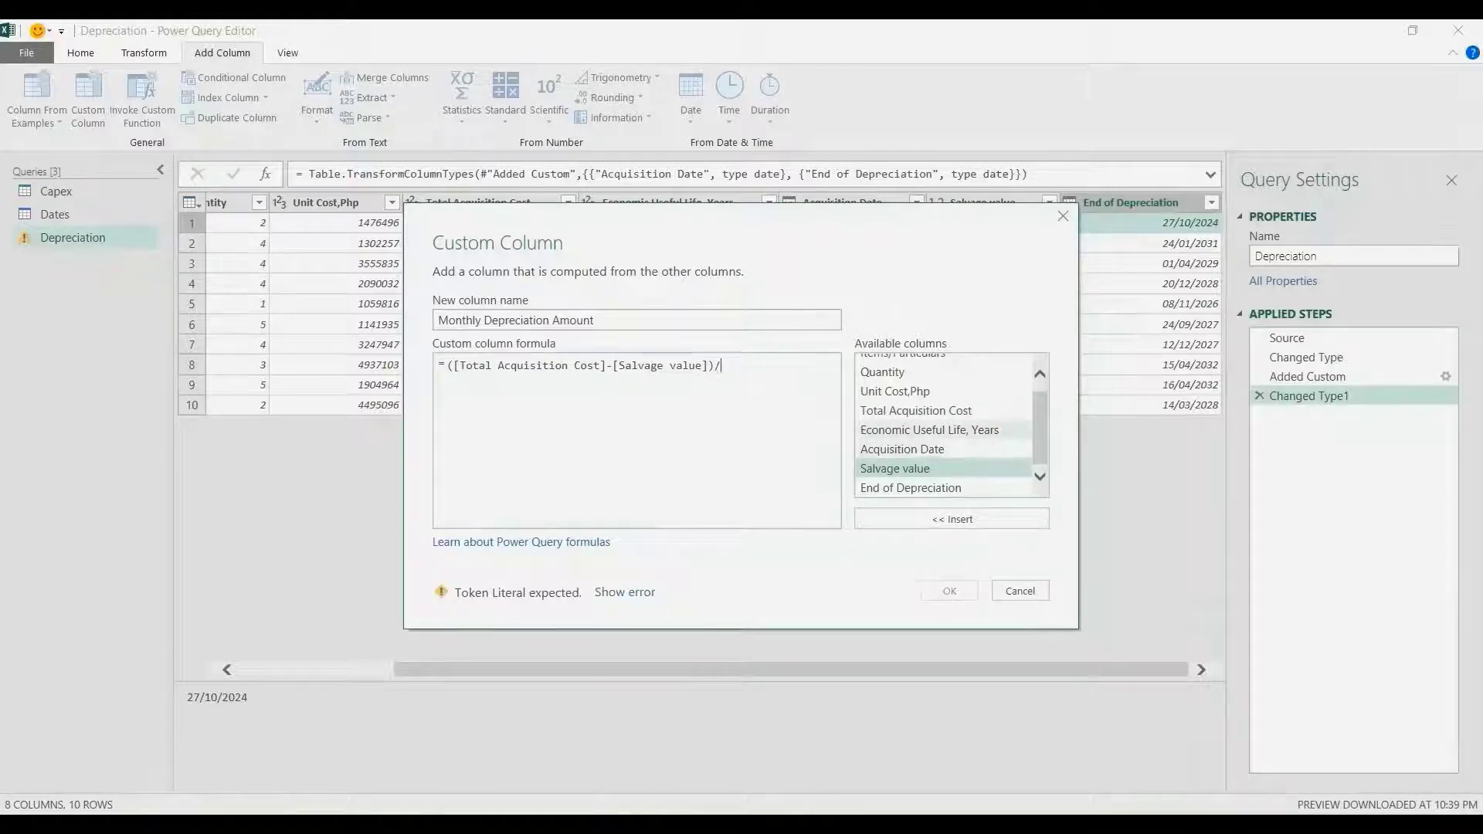
double_click(929, 429)
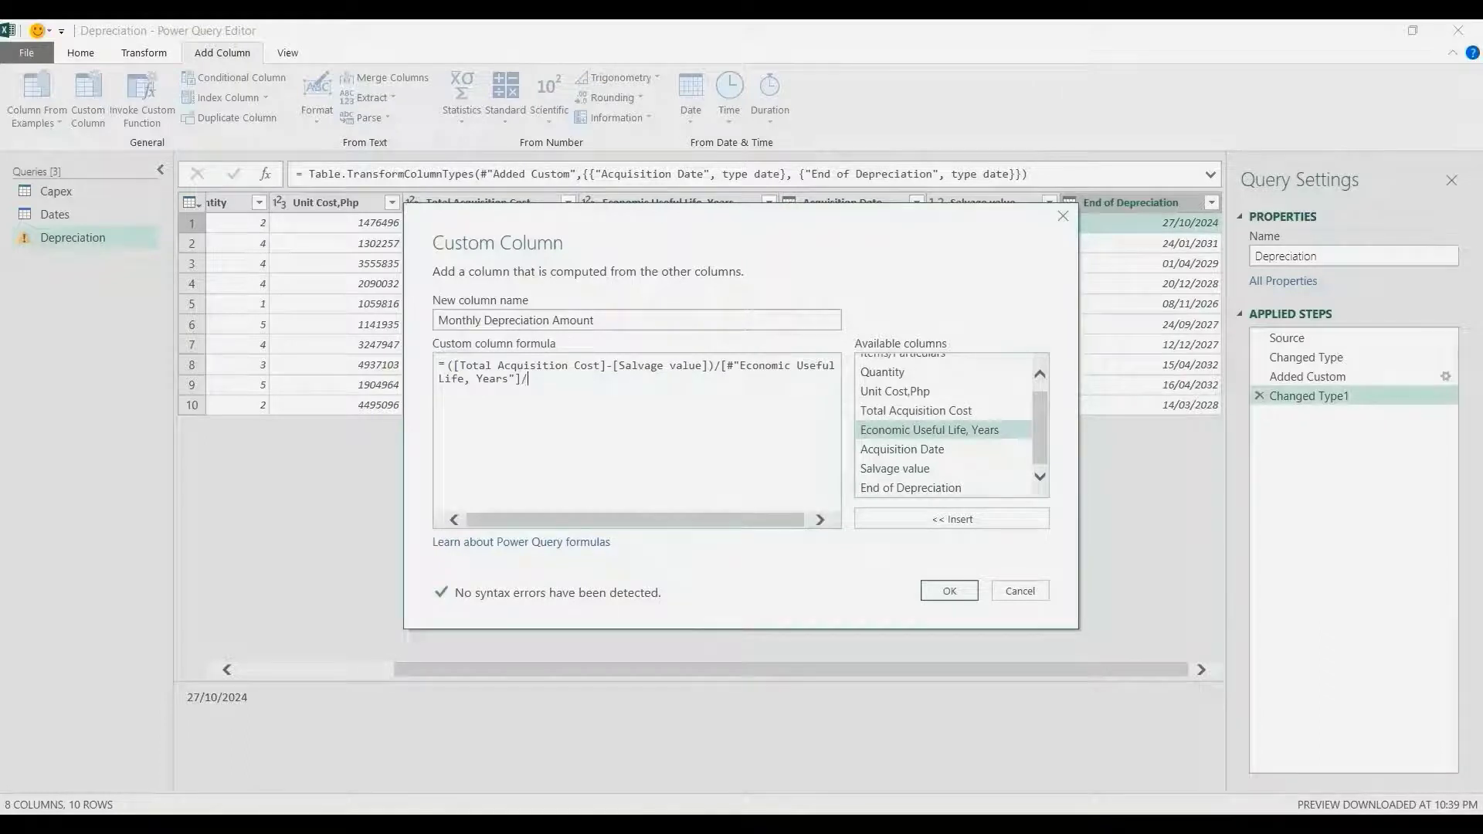
text(/12)
click(949, 591)
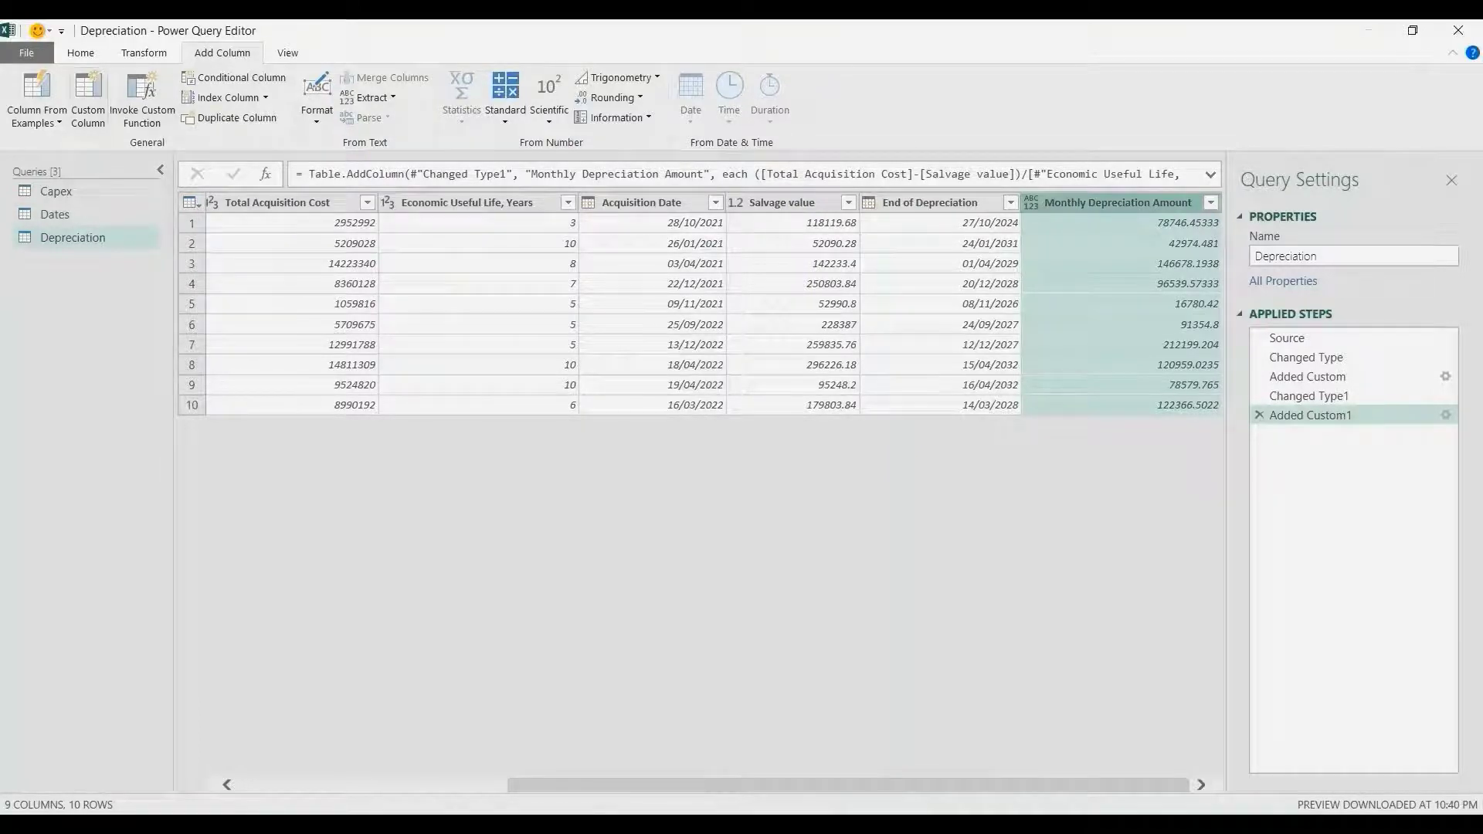
Add a custom column with the default name Custom and the formula =Dates to attach the Dates query to every asset
click(88, 100)
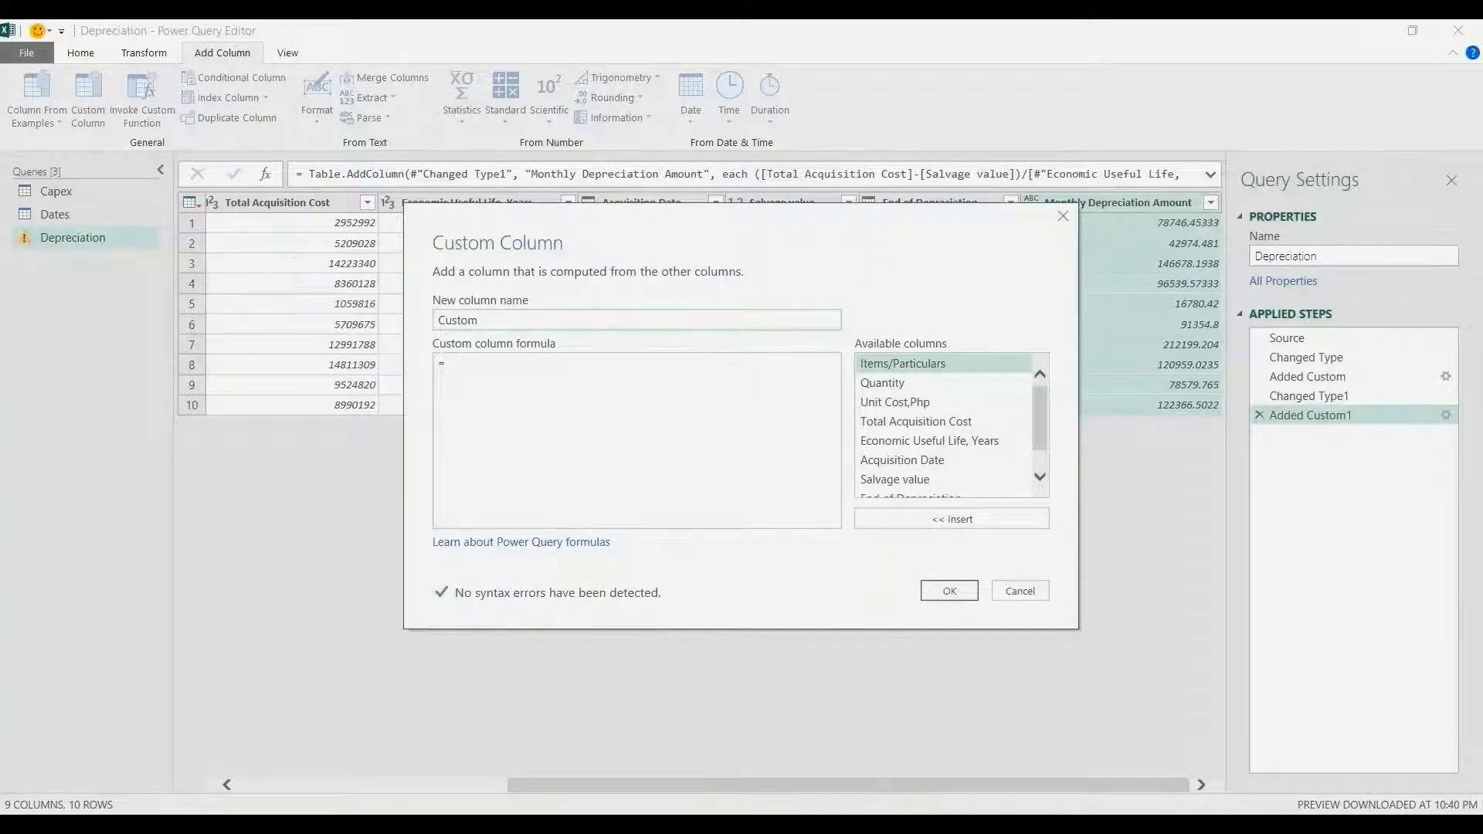
click(448, 364)
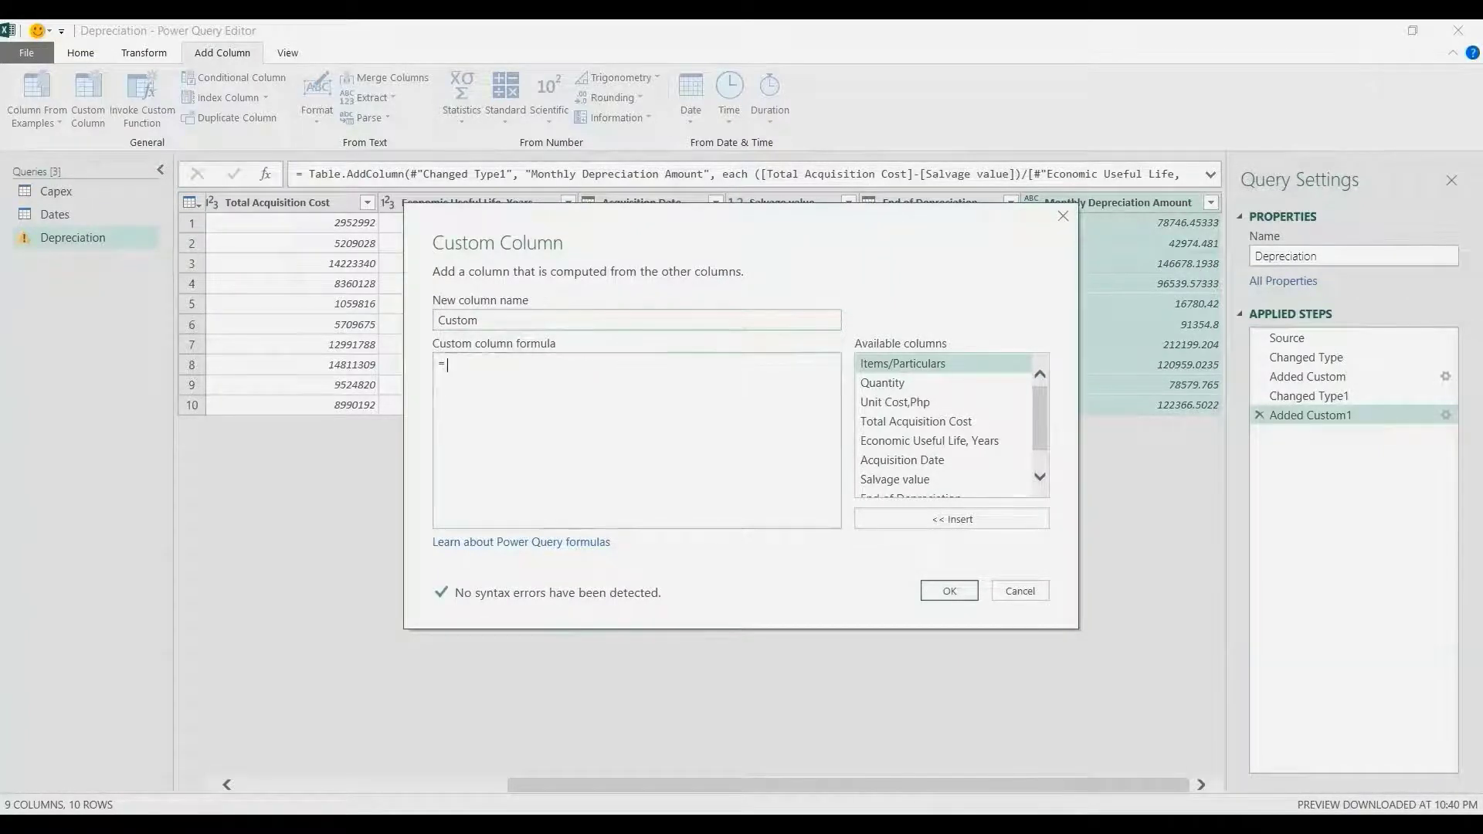
text(Dates)
key(Return)
Preview the first row's nested Dates table and expand all columns of Custom, keeping the original column name as prefix
click(55, 214)
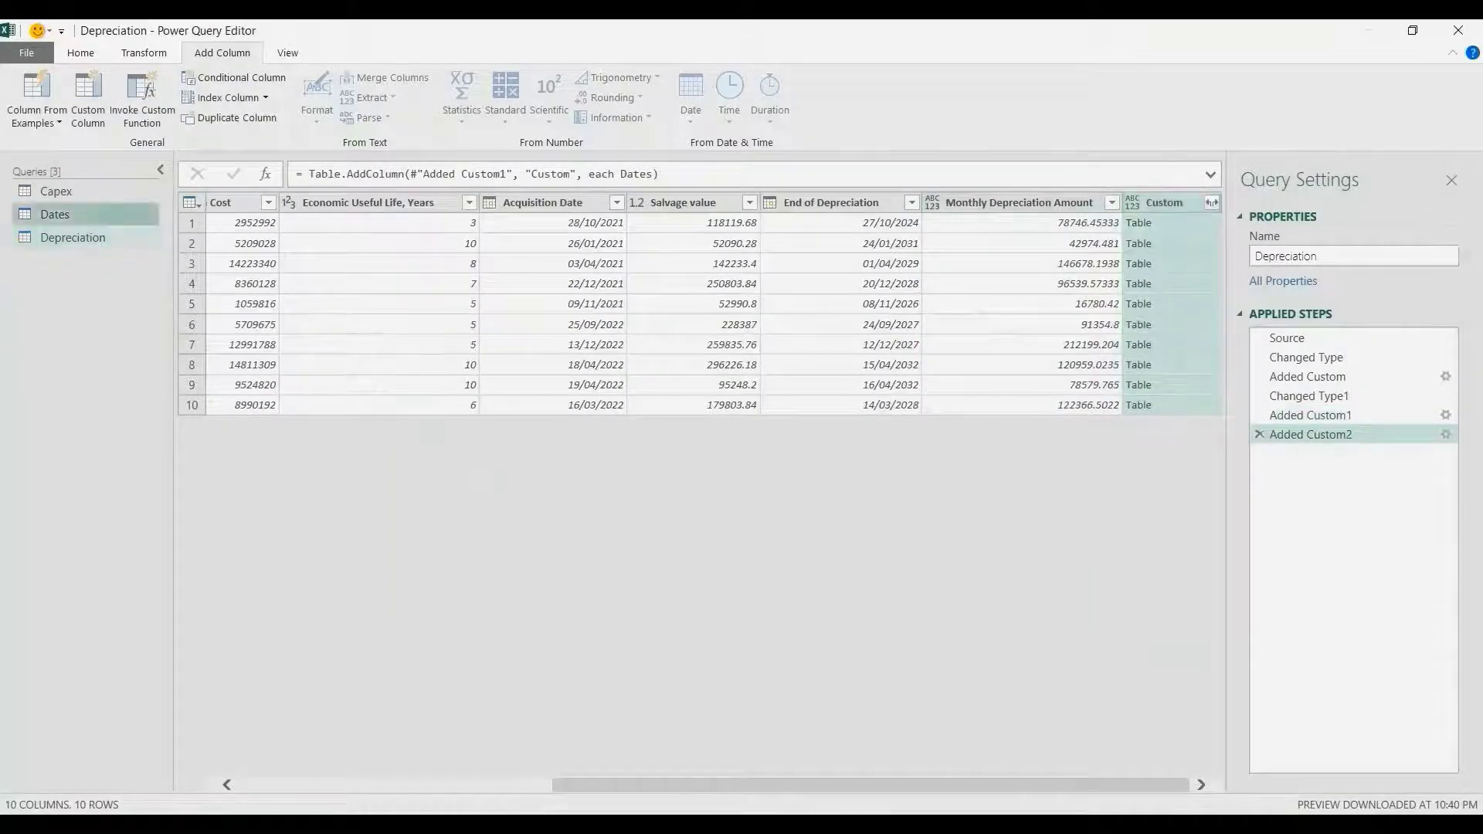
click(72, 238)
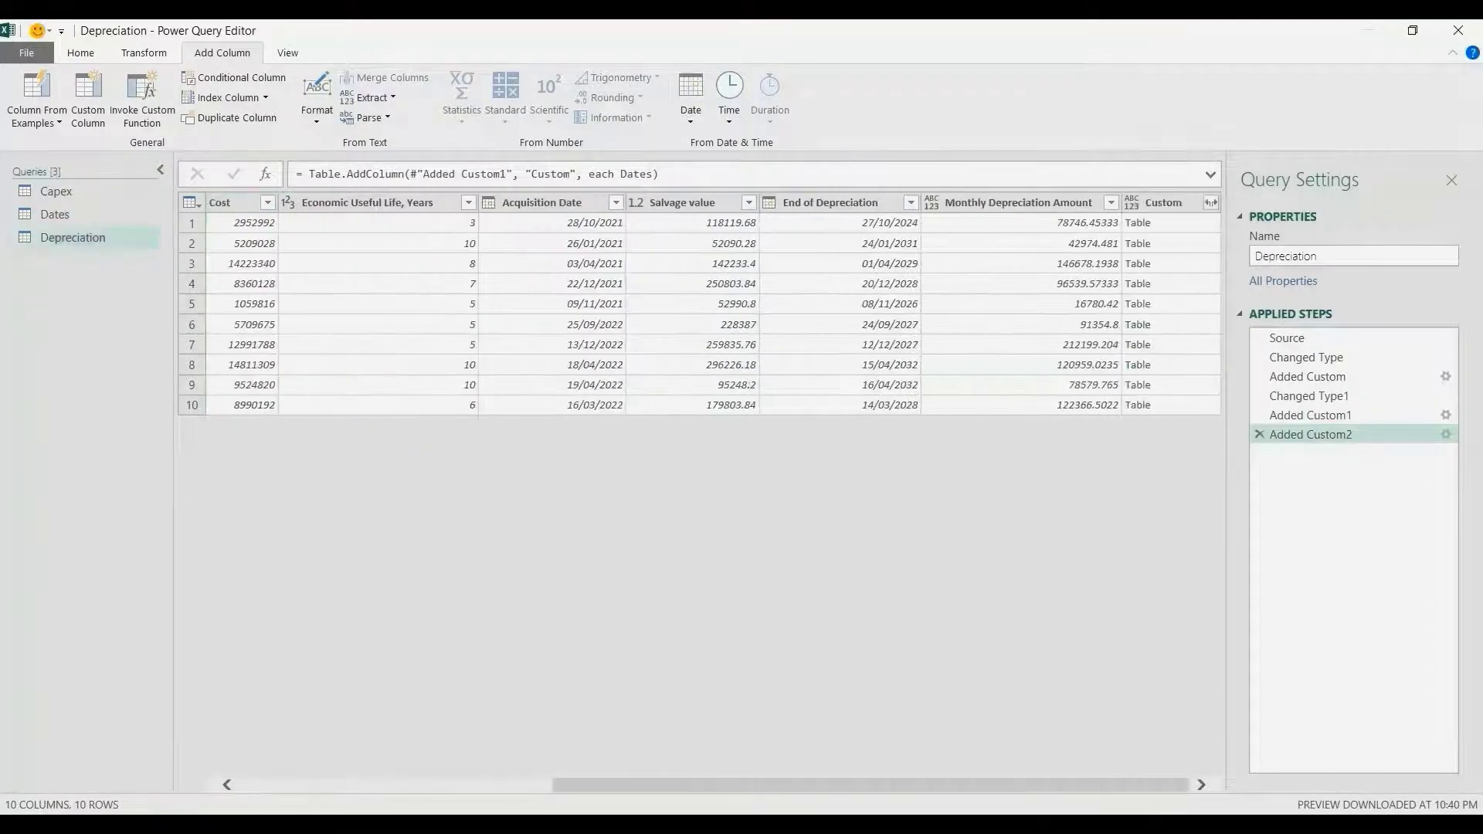
click(1181, 223)
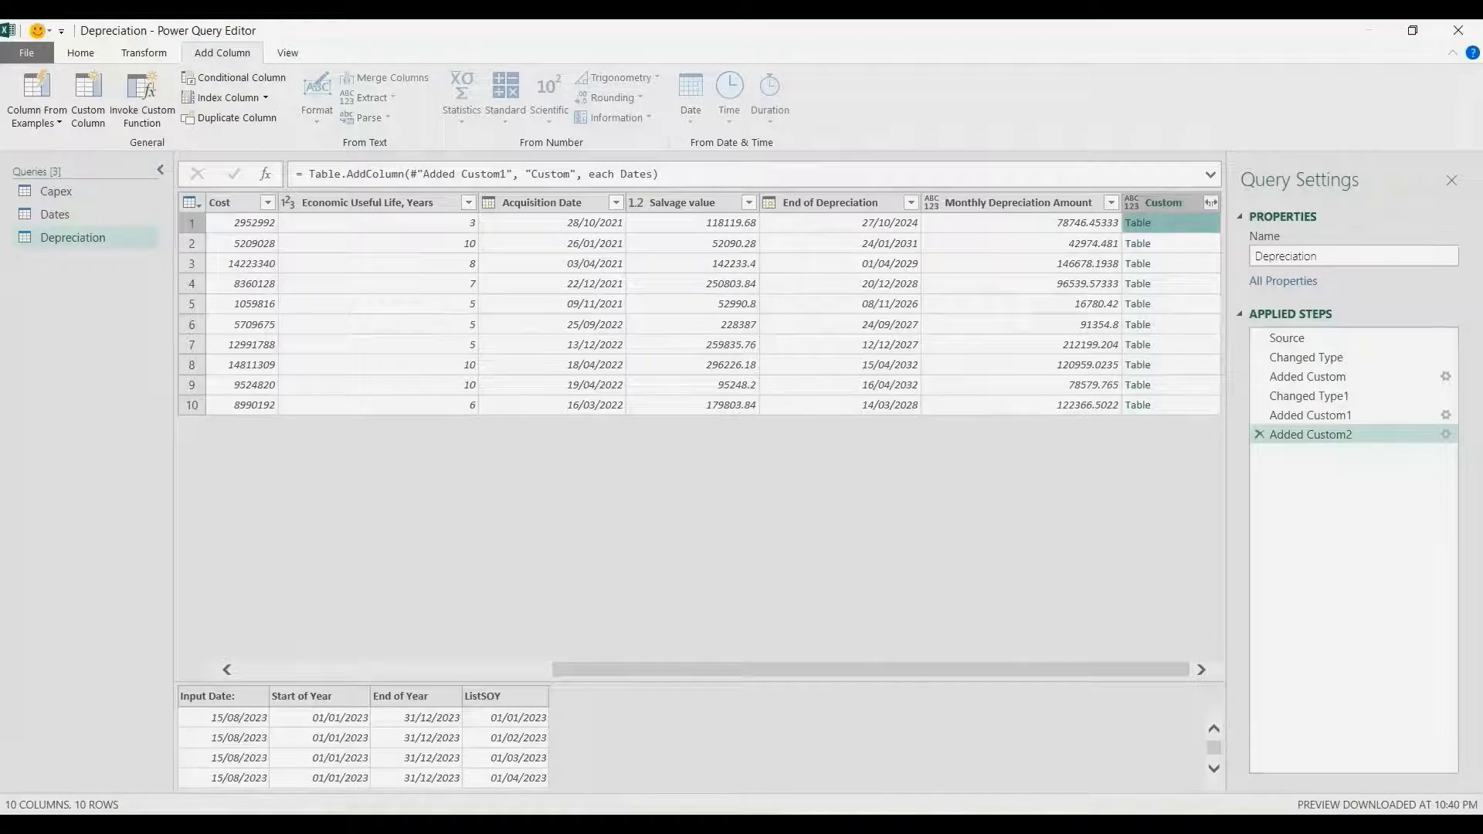
click(1211, 203)
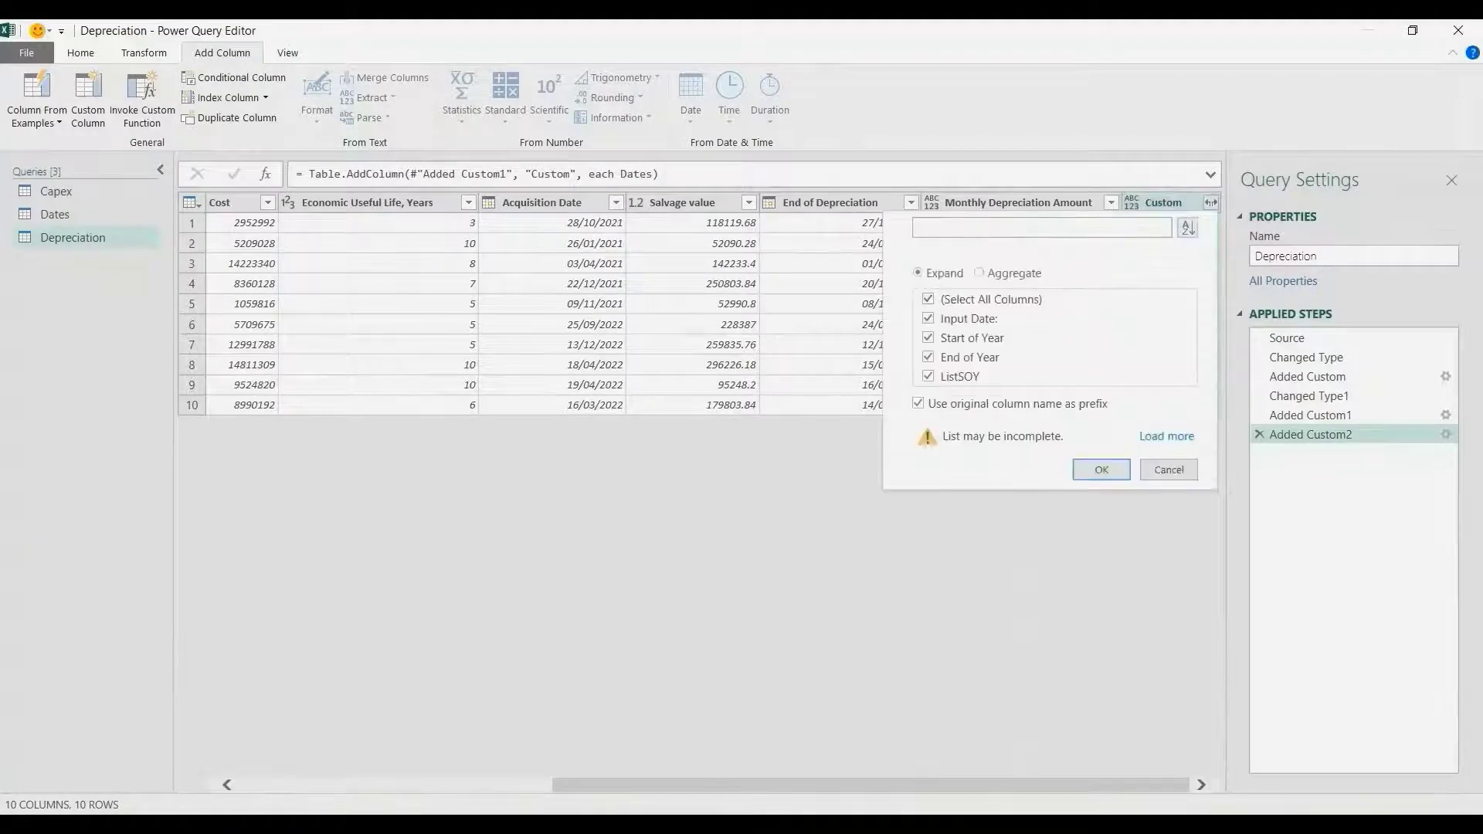
key(Return)
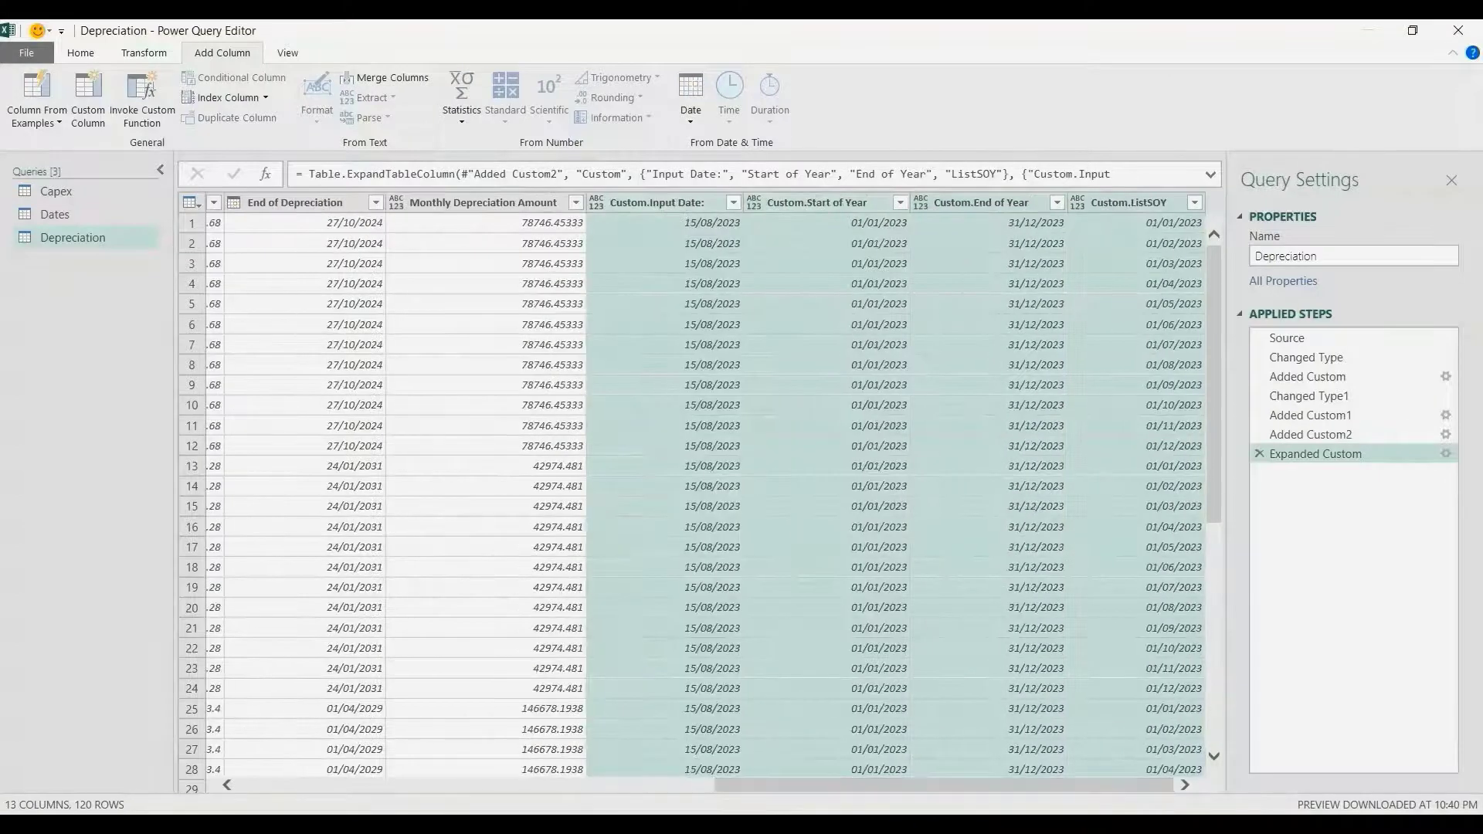
Rename the Custom.Input Date: column as Date and the Custom.Start of Year column as SOY
click(656, 203)
double_click(656, 202)
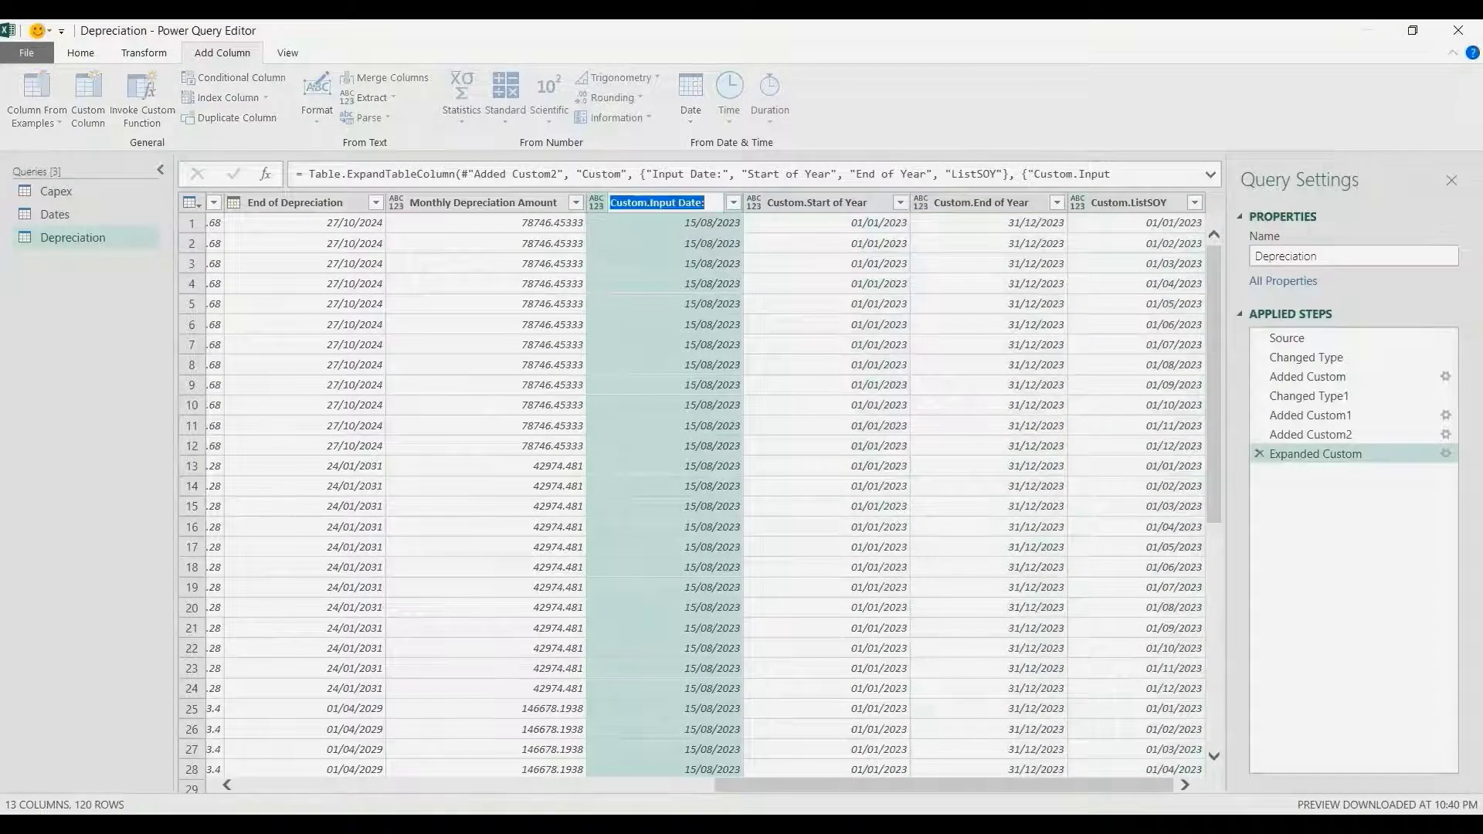
text(Date)
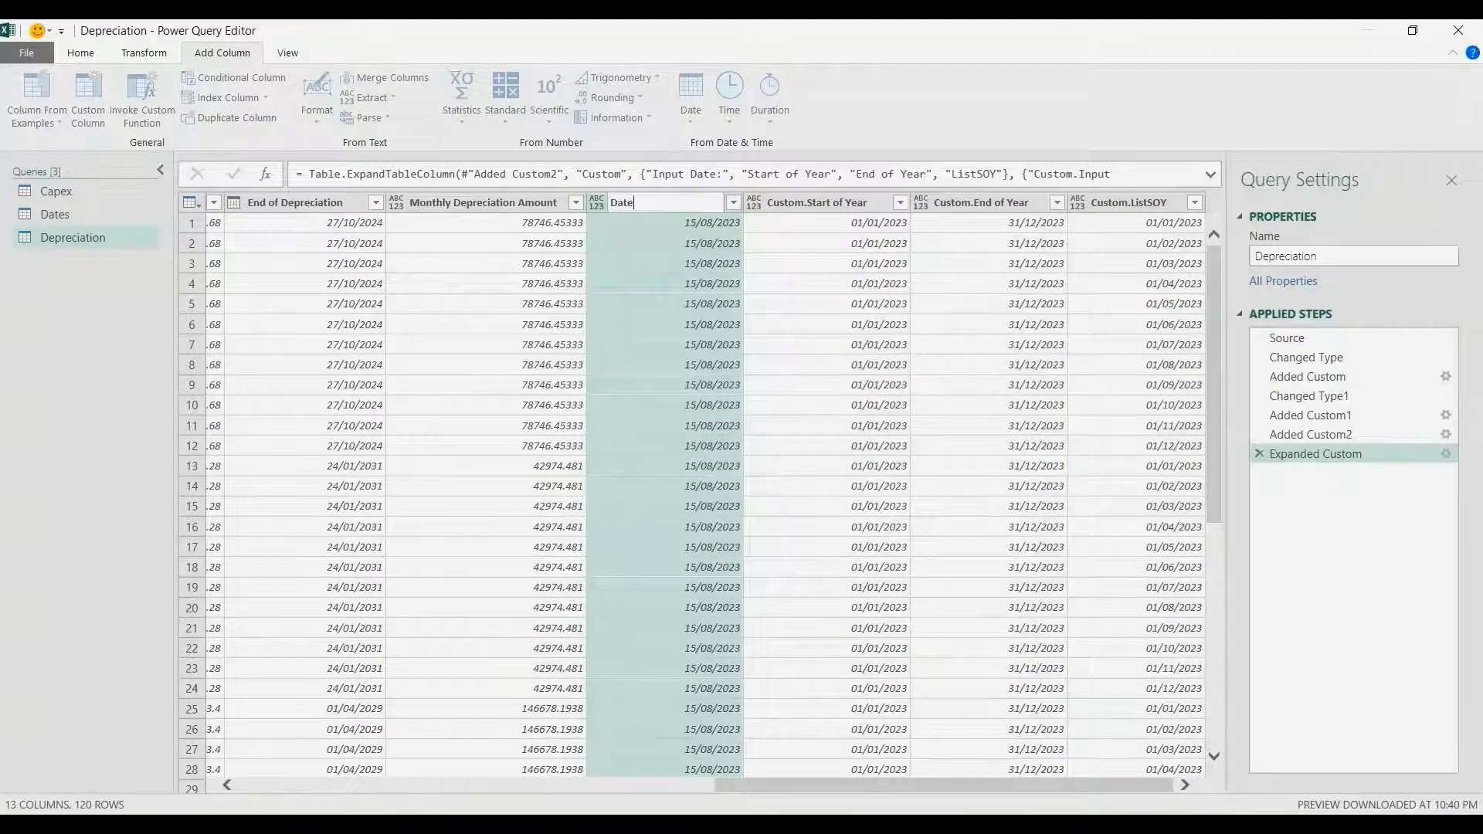
key(Return)
click(832, 202)
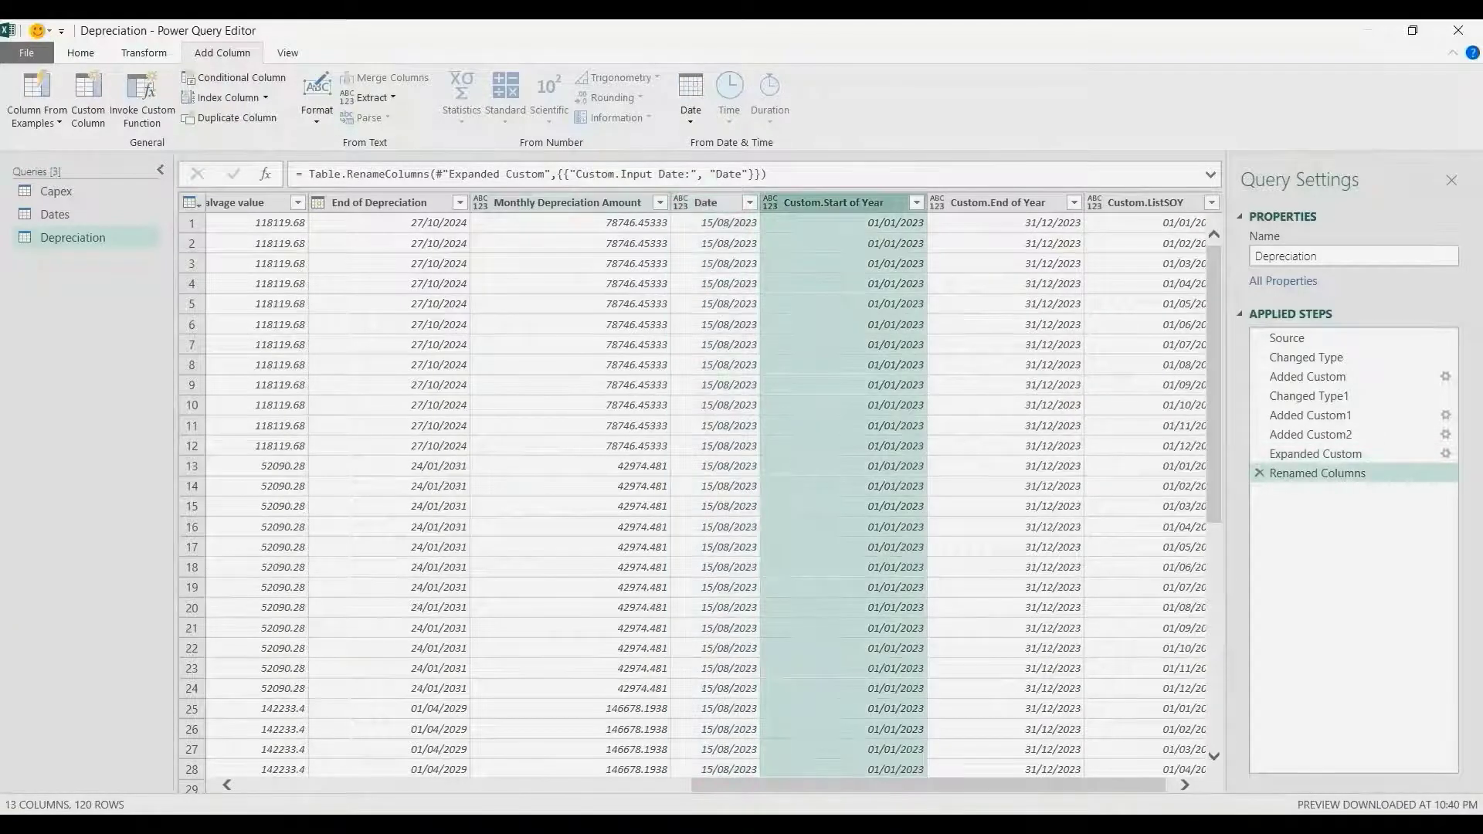
double_click(833, 202)
text(SOY)
key(Return)
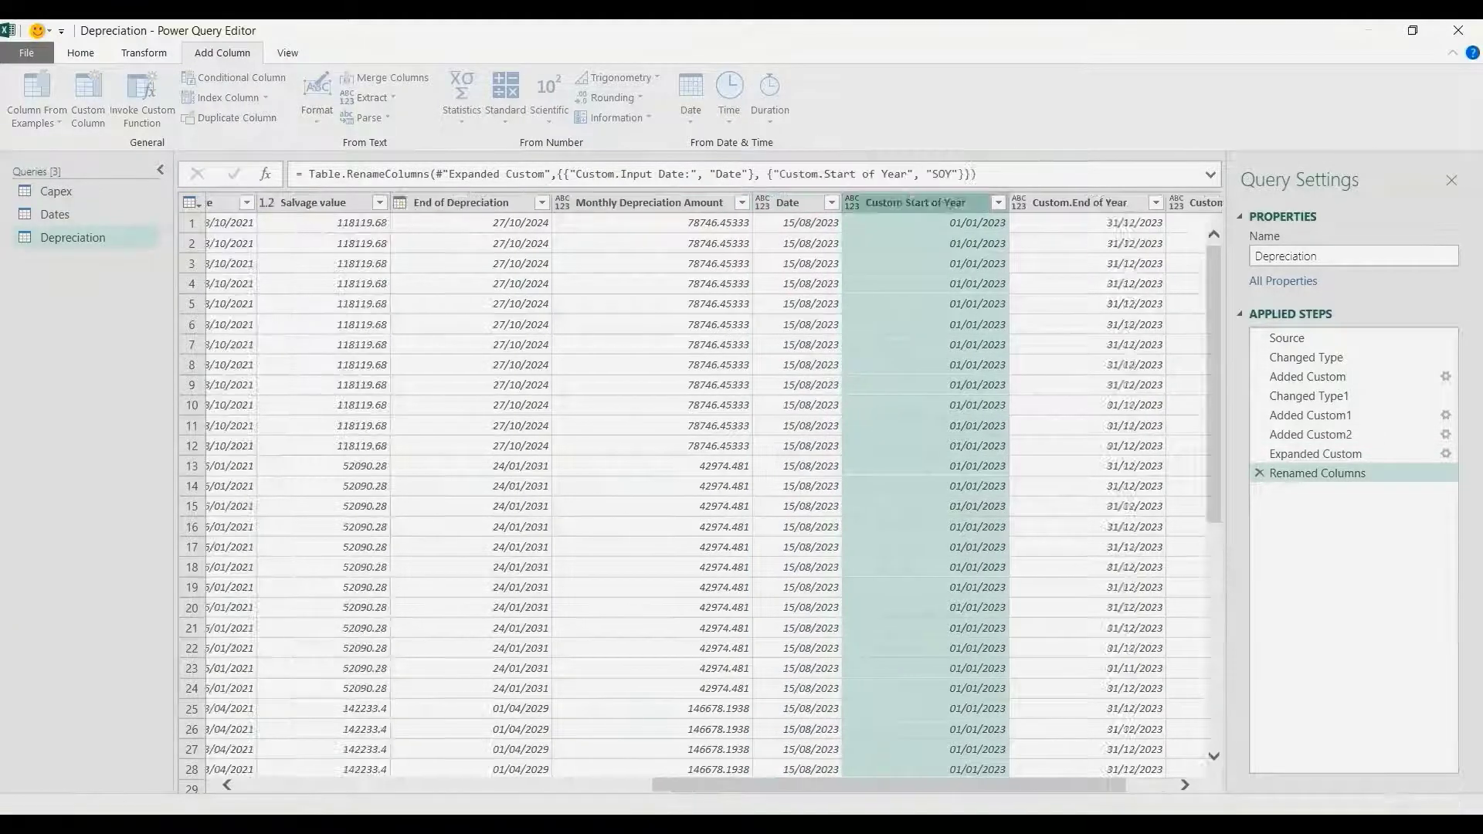
Rename the Custom.End of Year column as EOY and the Custom.ListSOY column as ListSOY
double_click(997, 202)
text(EOY)
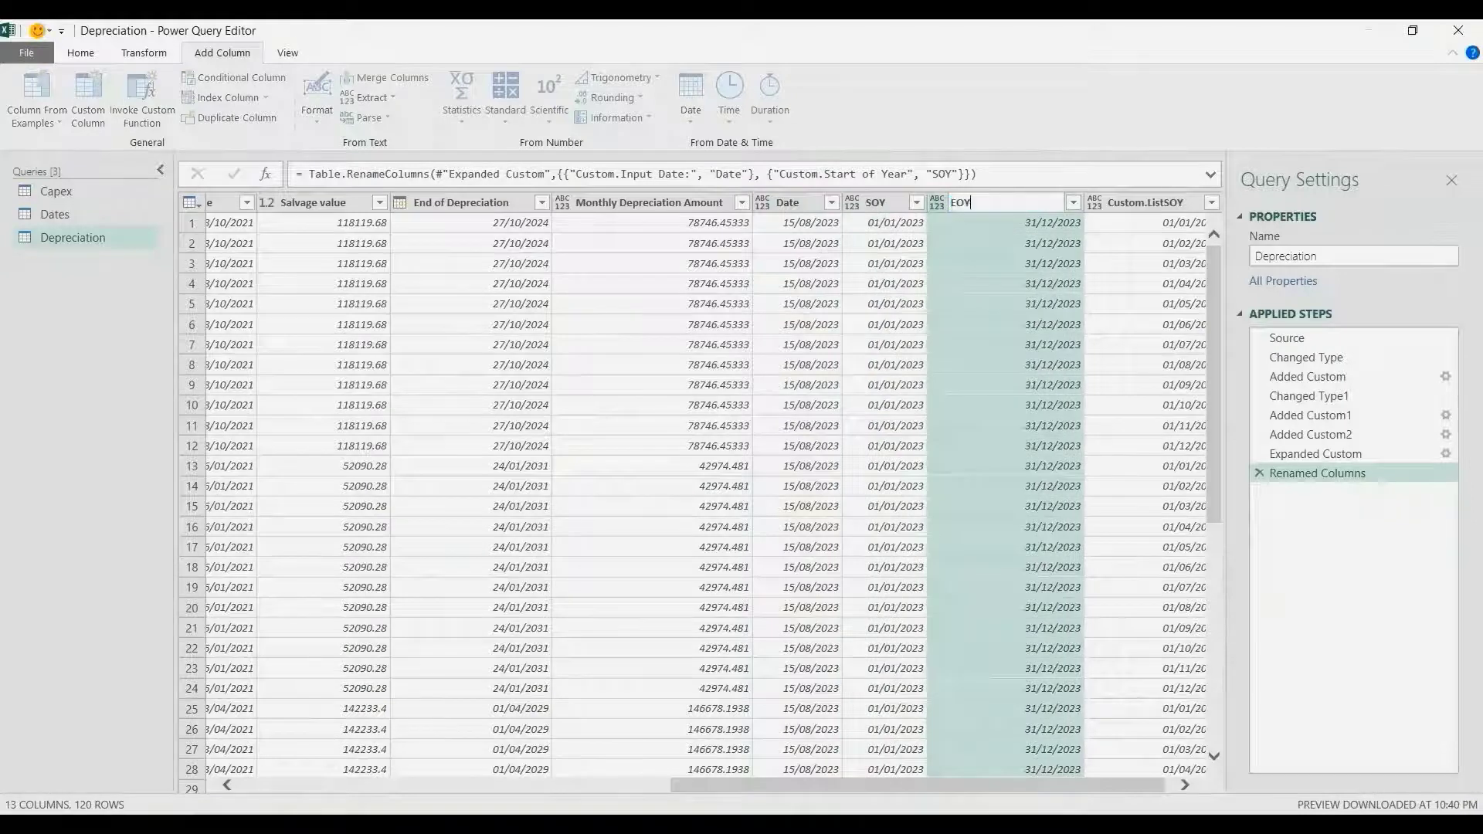
key(Return)
click(1128, 202)
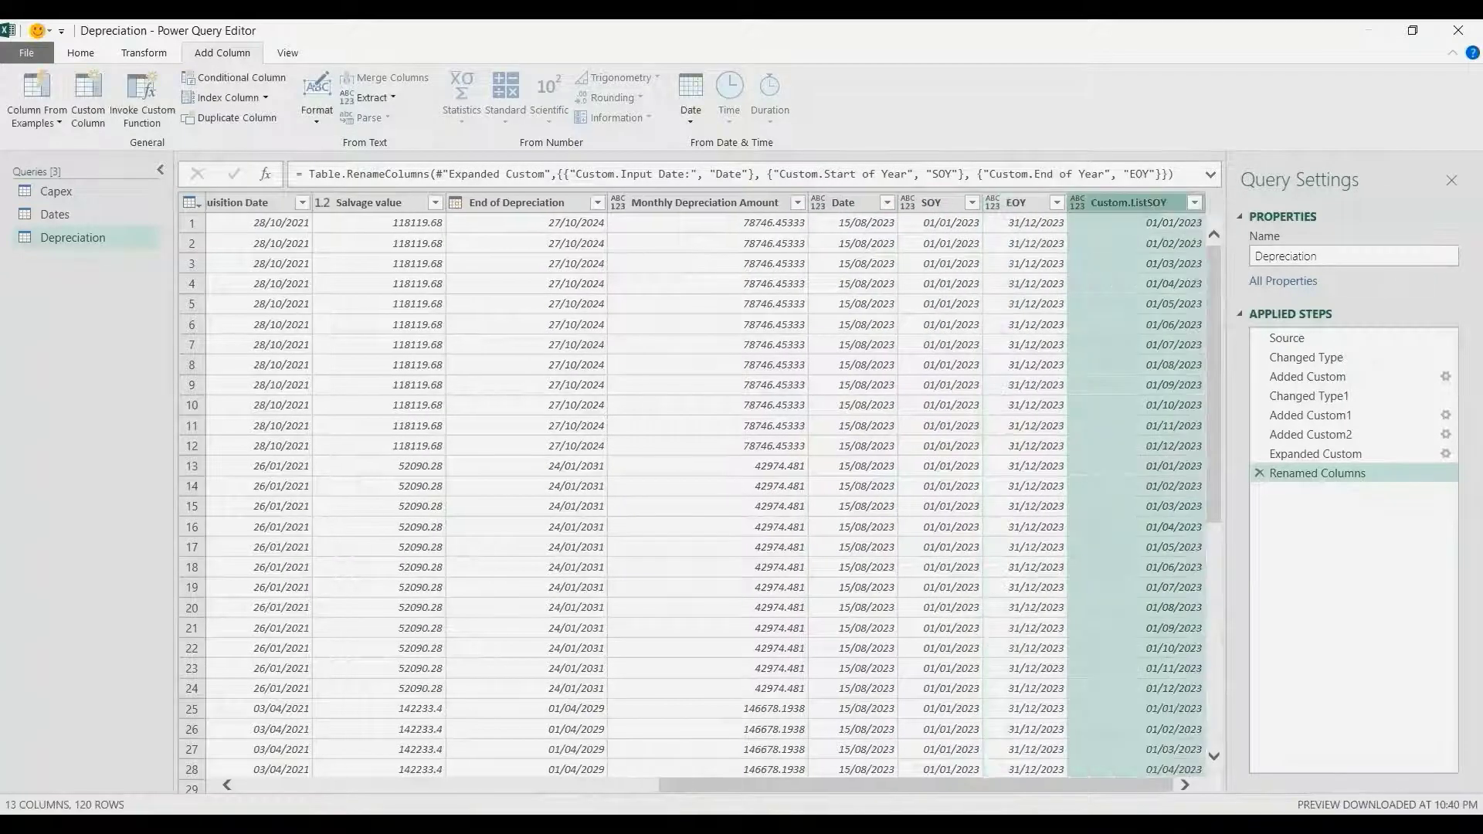
double_click(1128, 202)
text(ListSOY)
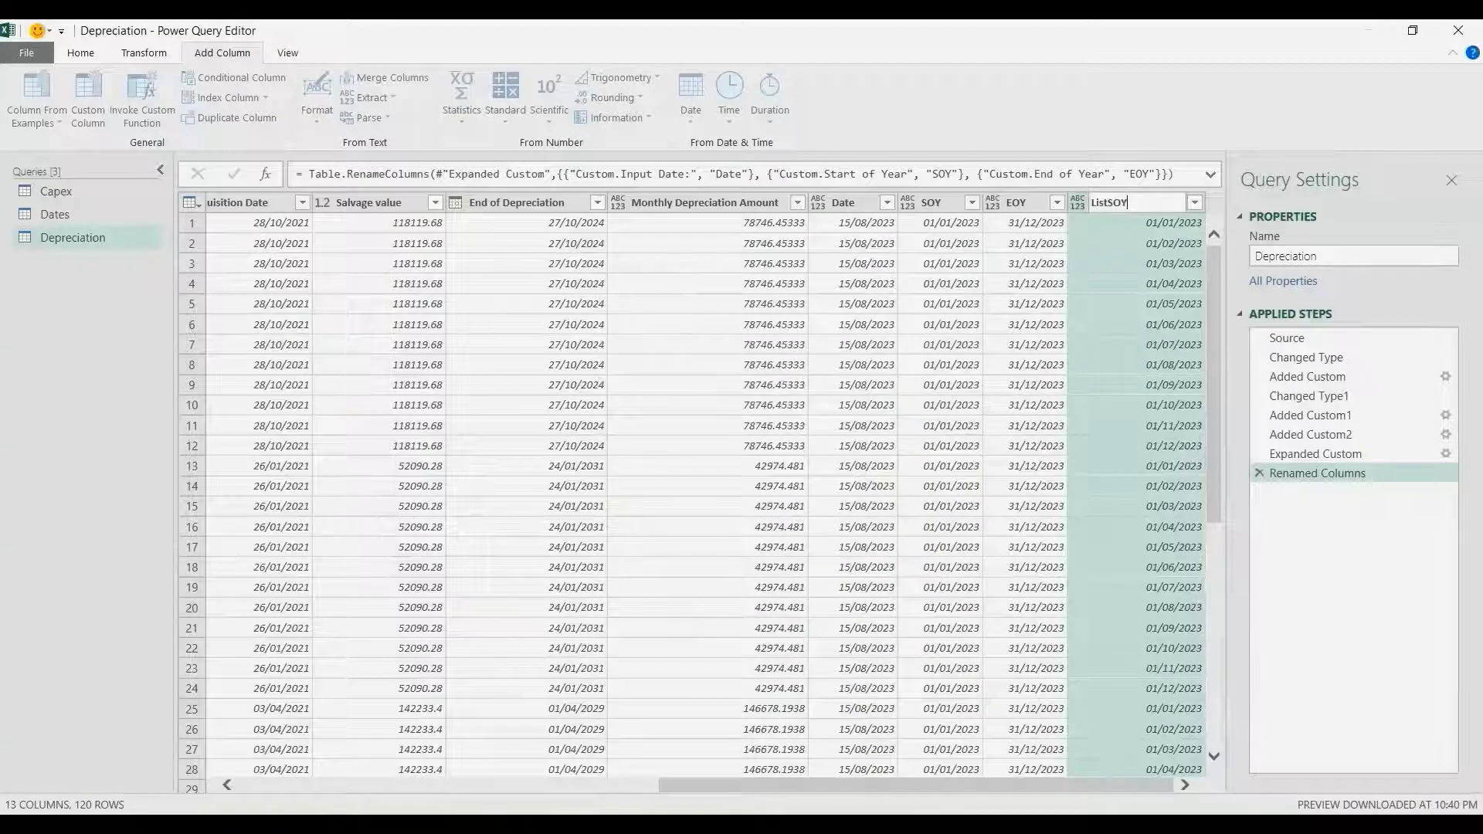
key(Return)
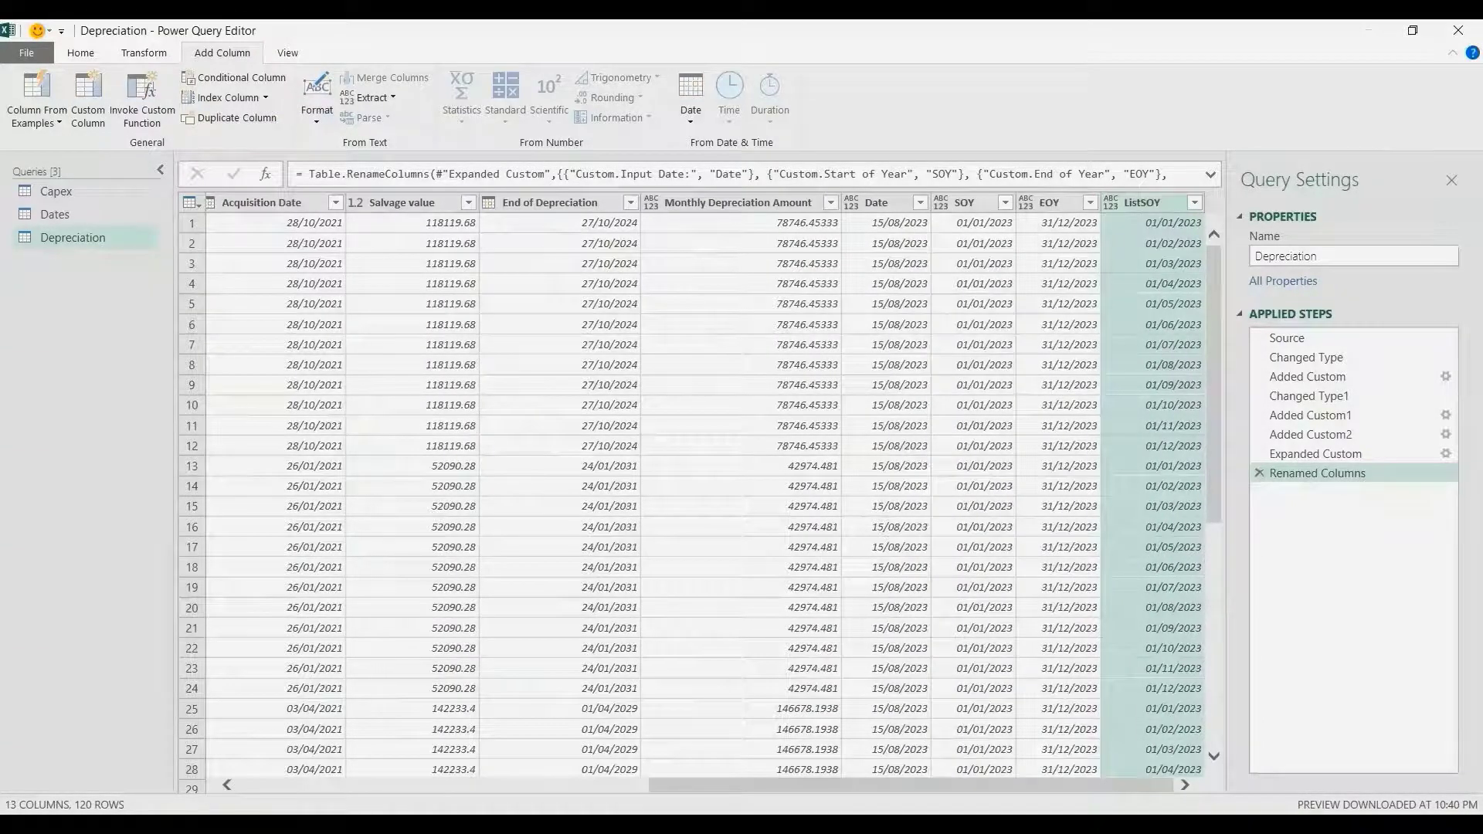
Add a month name column derived from the ListSOY dates
click(690, 96)
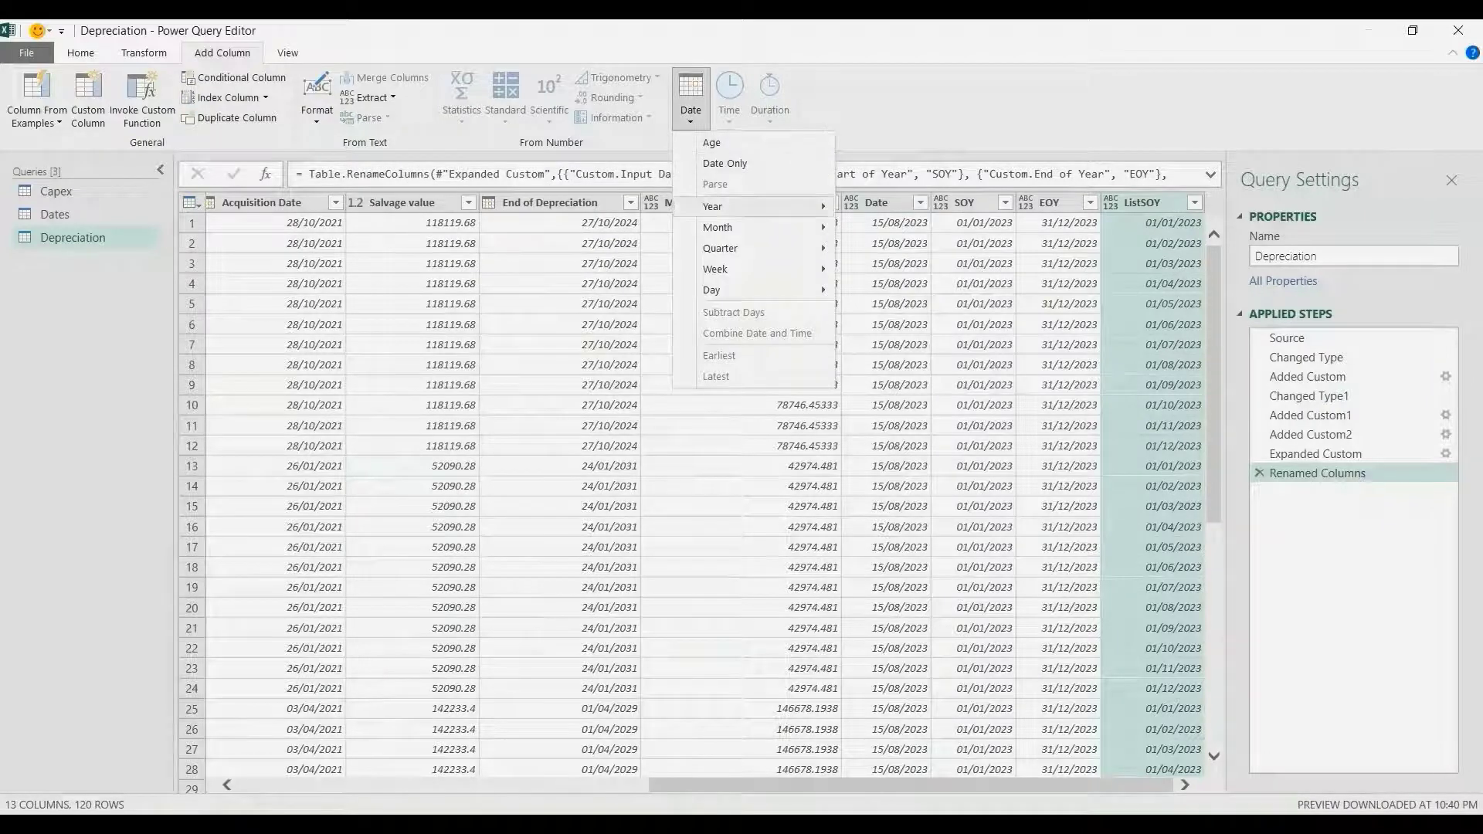
mouse_move(742, 227)
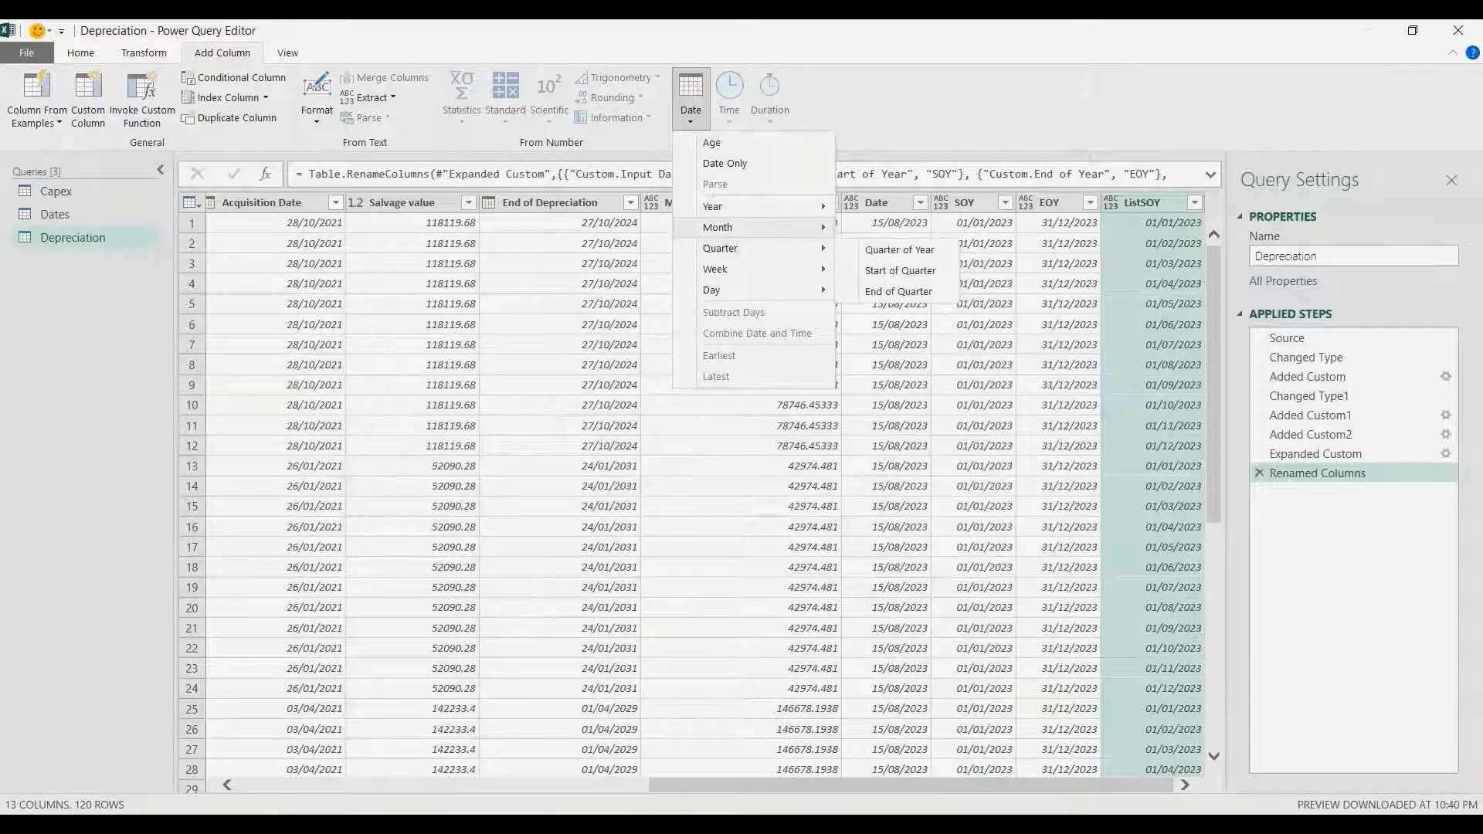
click(900, 312)
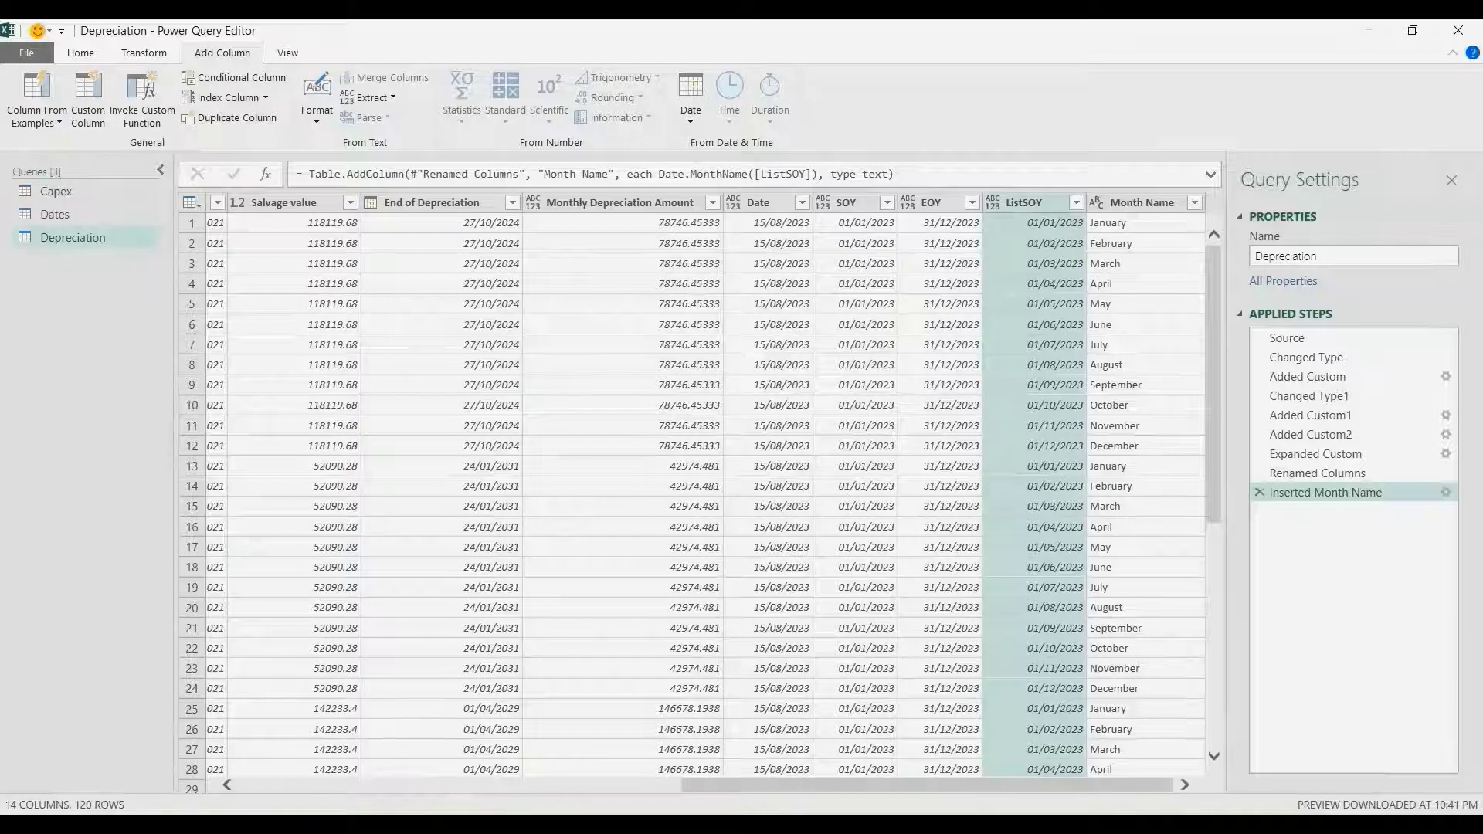
click(1141, 203)
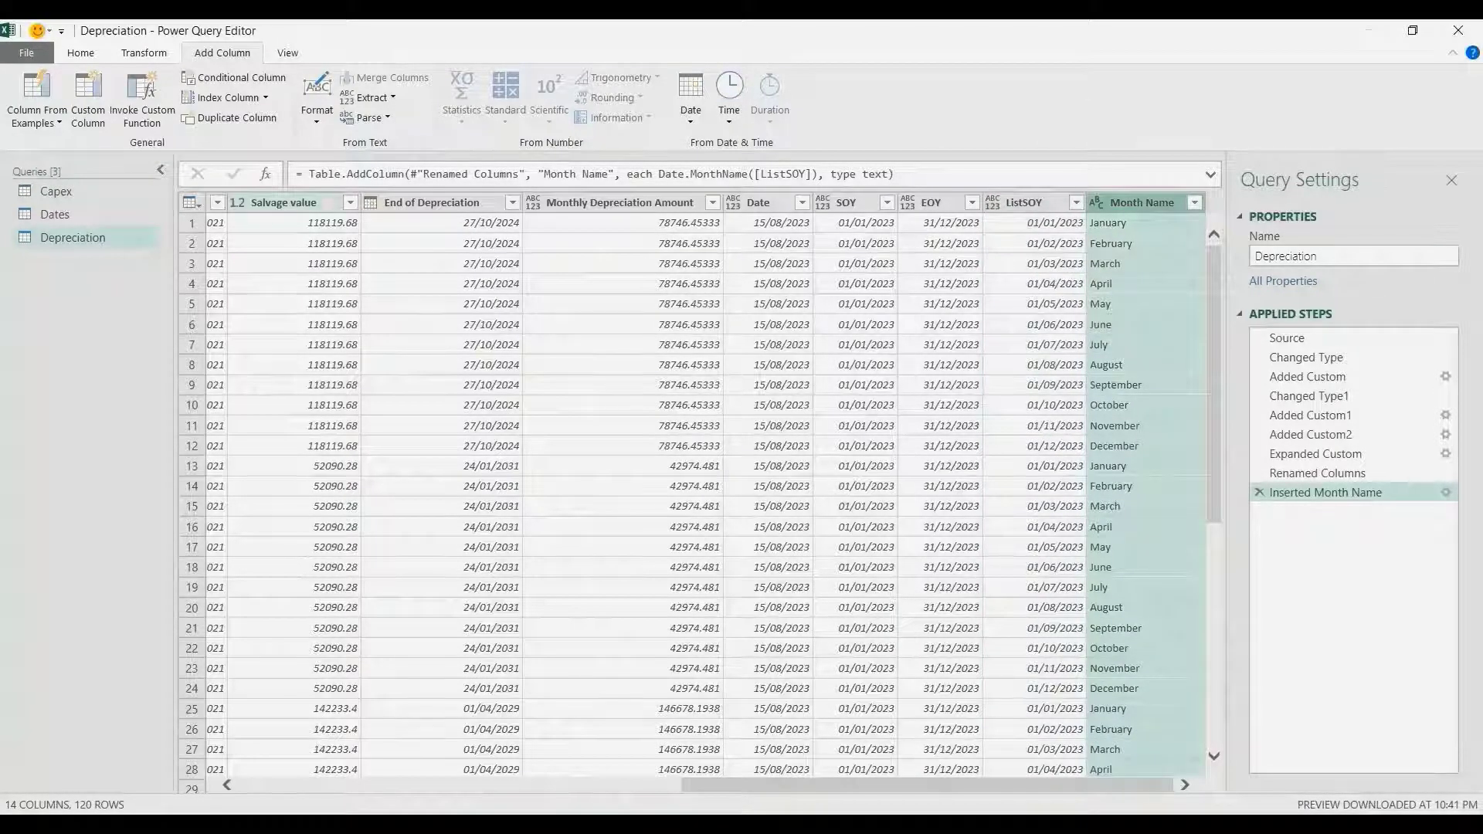
Start a custom column named Value and move its dialog down to uncover the table's column headers and first rows
click(81, 53)
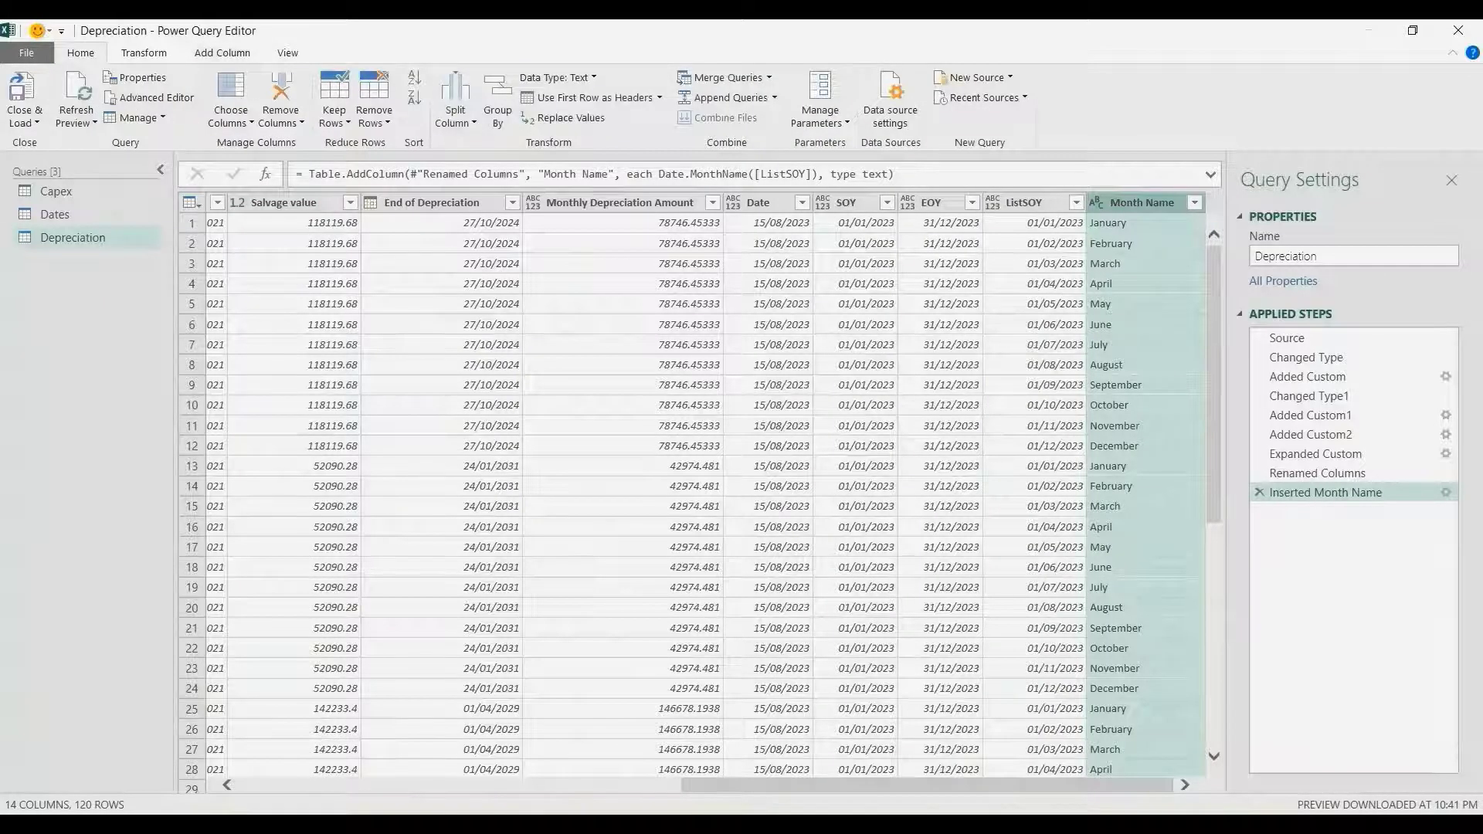
click(223, 54)
click(88, 100)
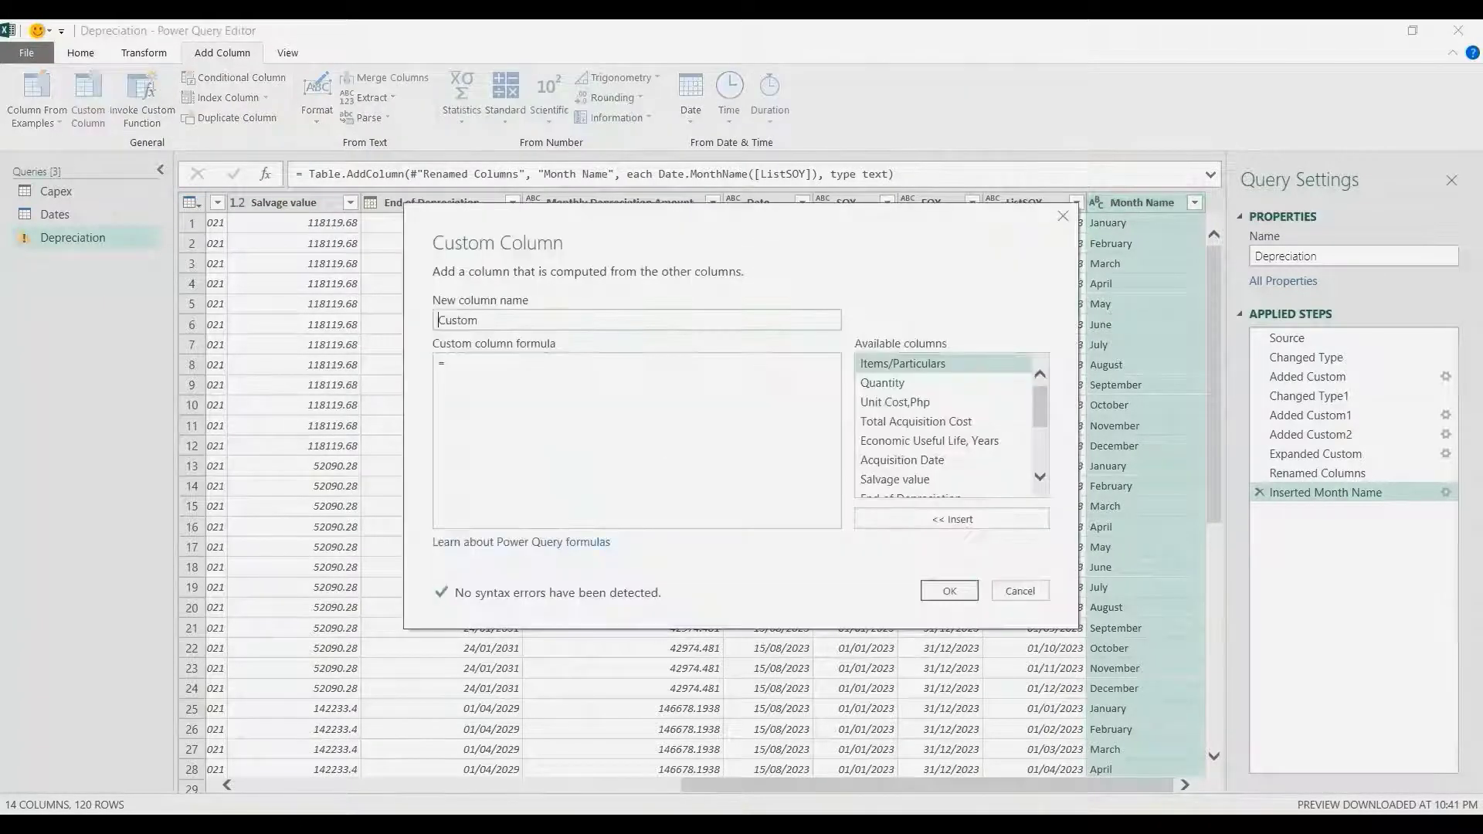
text(Value)
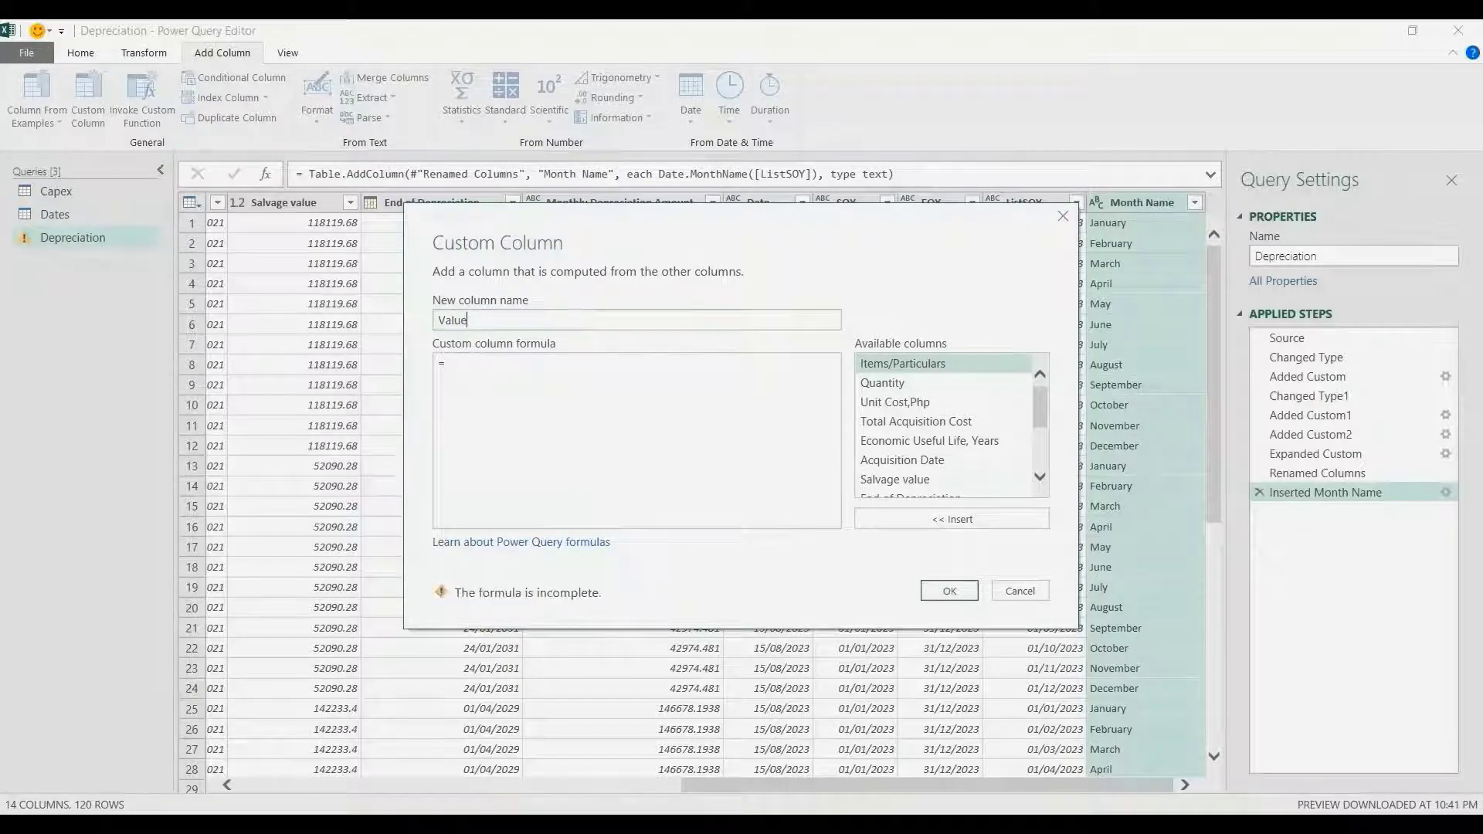
click(448, 365)
drag(695, 221, 714, 305)
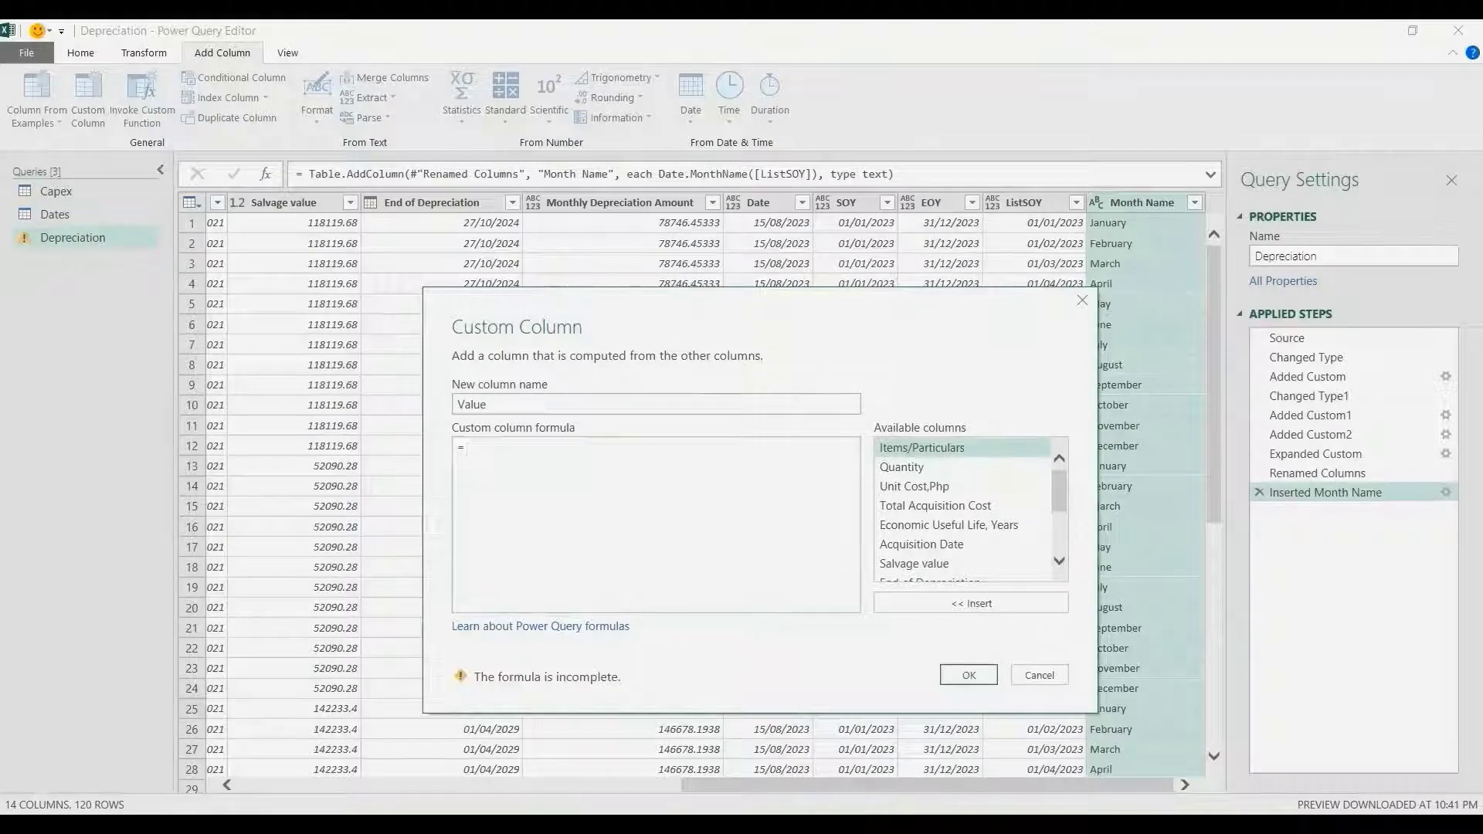
Begin the Value formula with the condition if [Date] >= [Acquisition Date]
text(if)
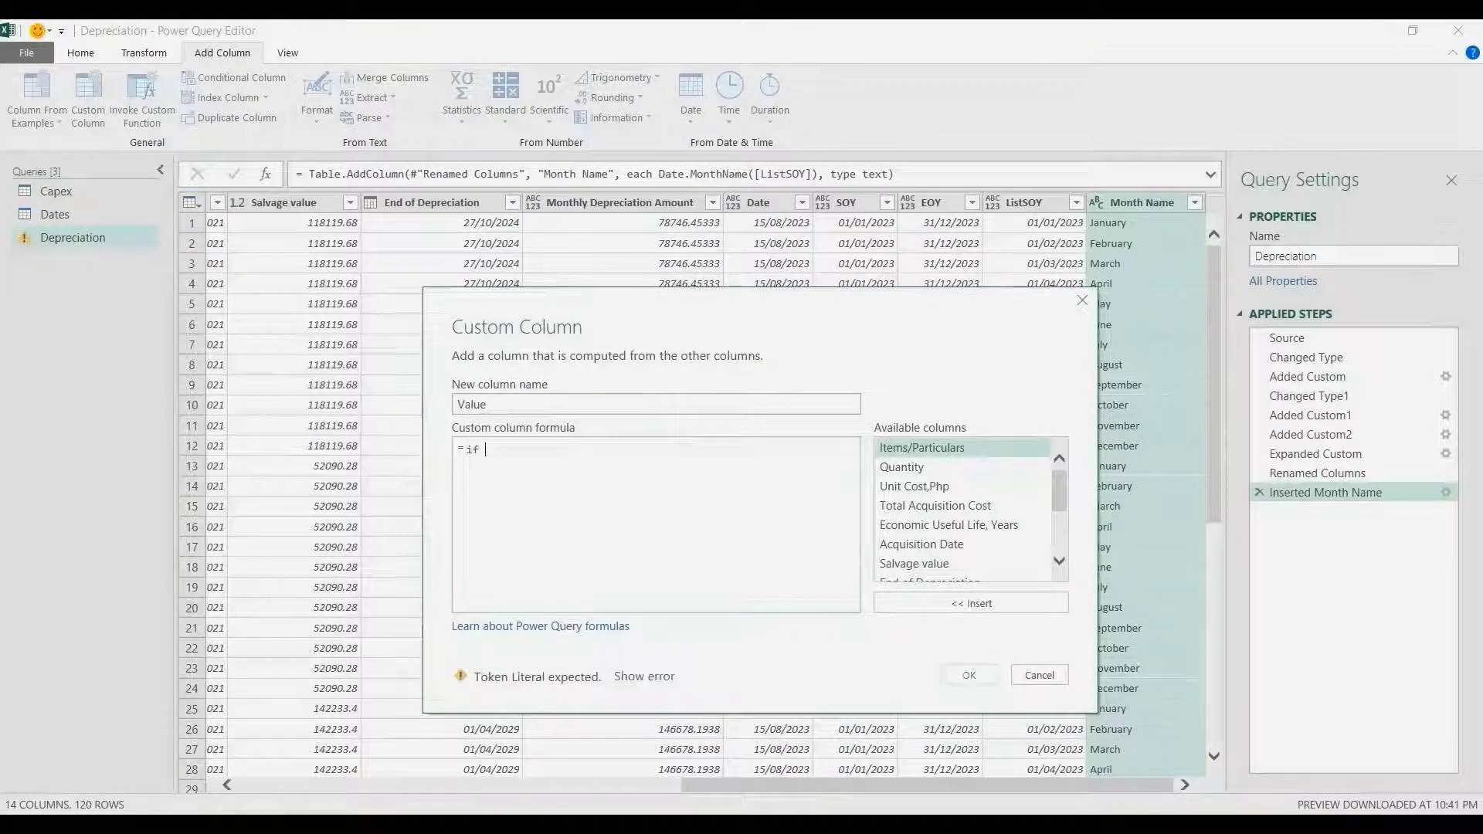
drag(1058, 492, 1058, 529)
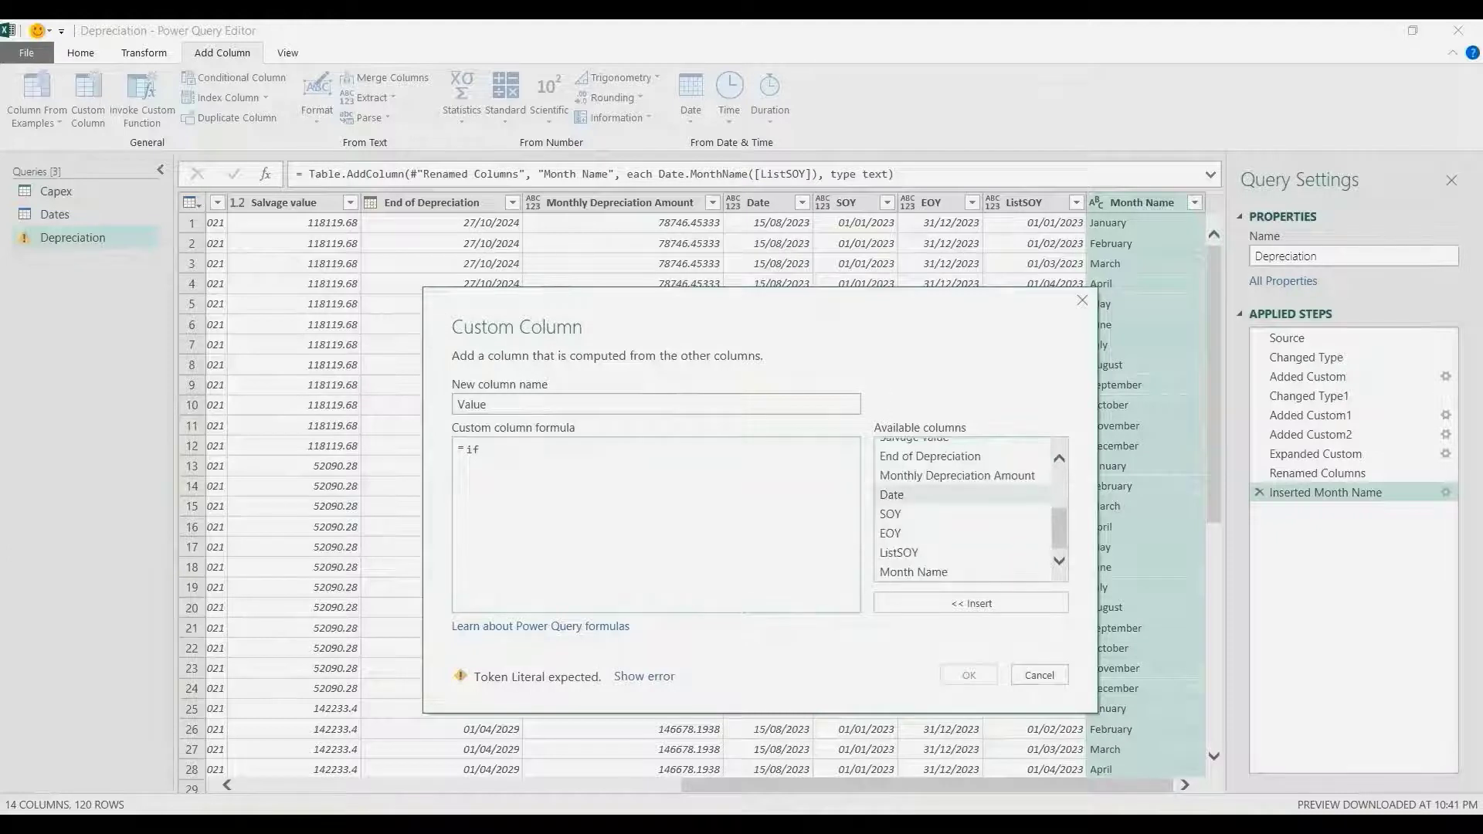
double_click(892, 495)
text(>=)
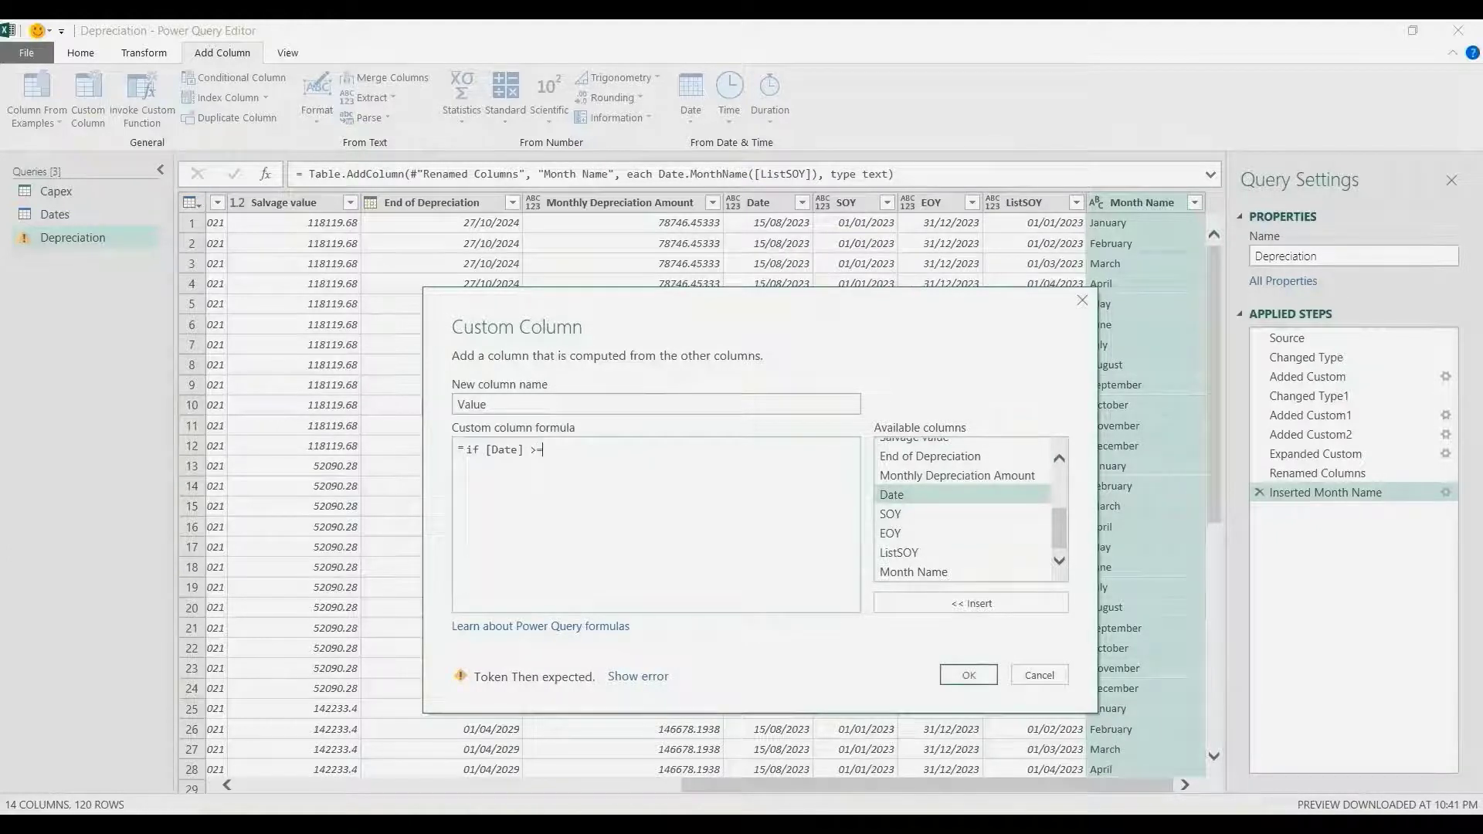
scroll(1030, 548, up, 1)
scroll(1030, 548, up, 2)
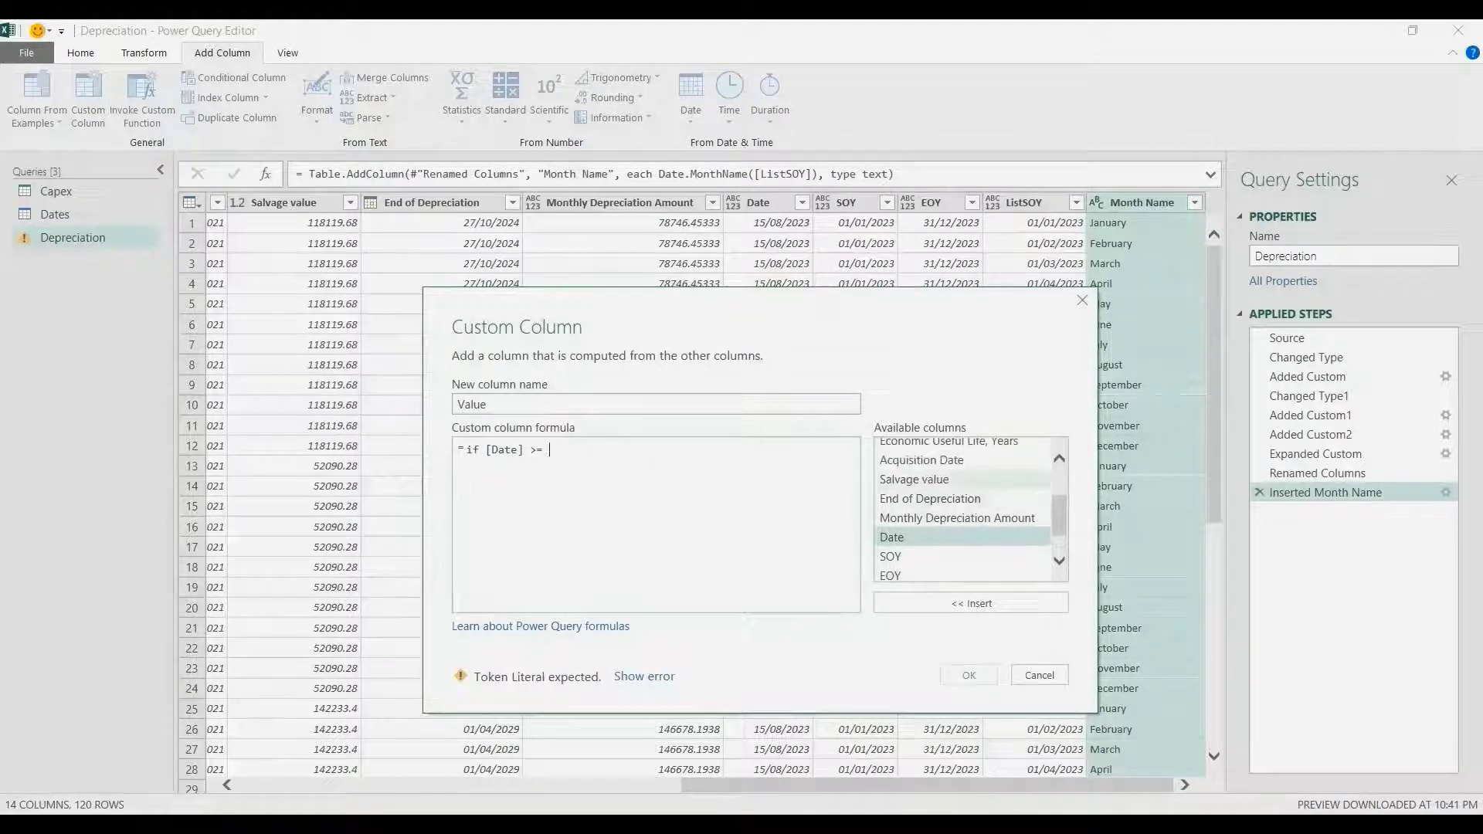
double_click(921, 459)
Extend the Value formula's condition with and [Date] <= [End of Depreciation]
text(and)
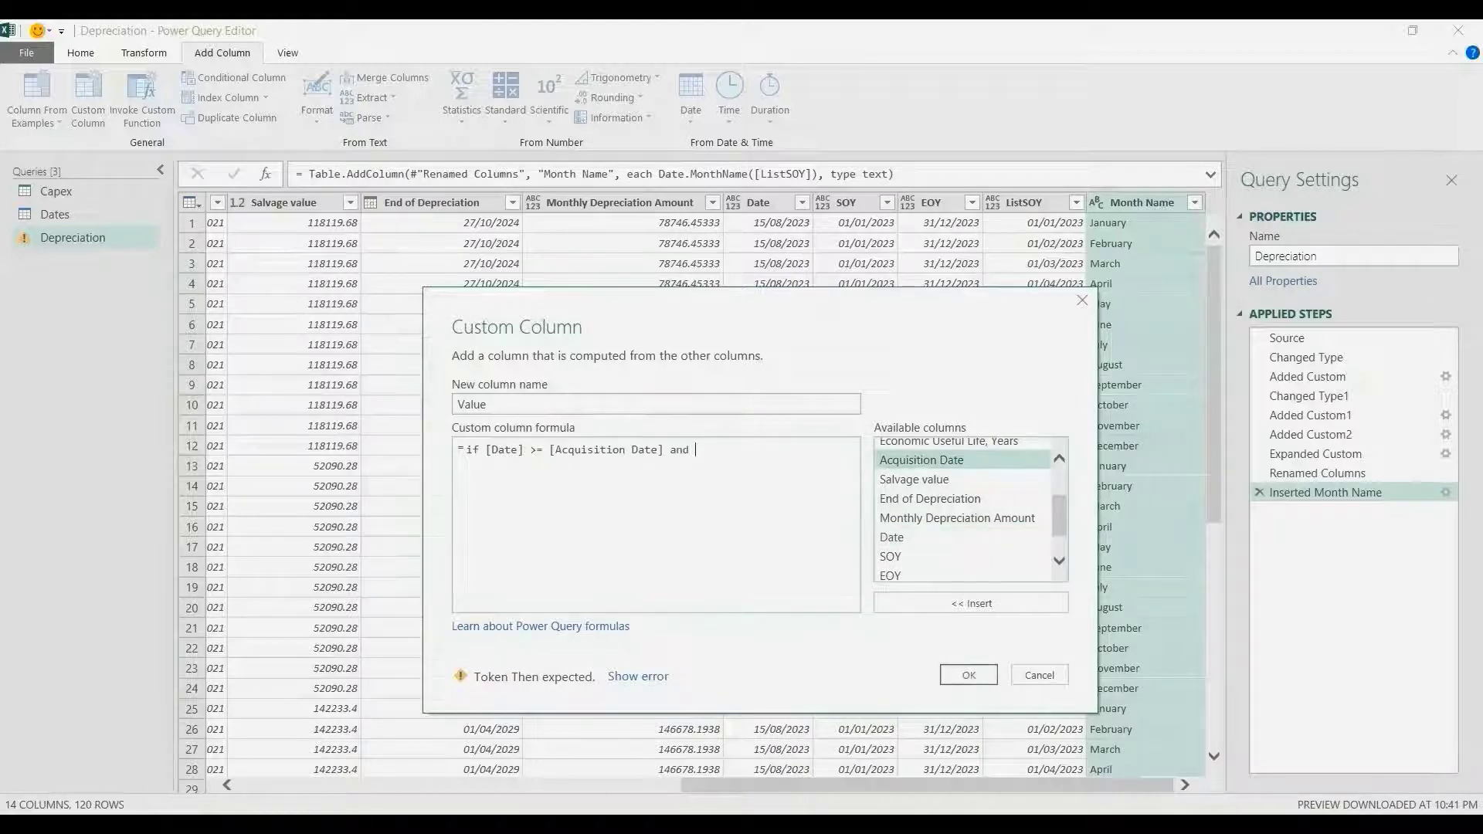
double_click(891, 536)
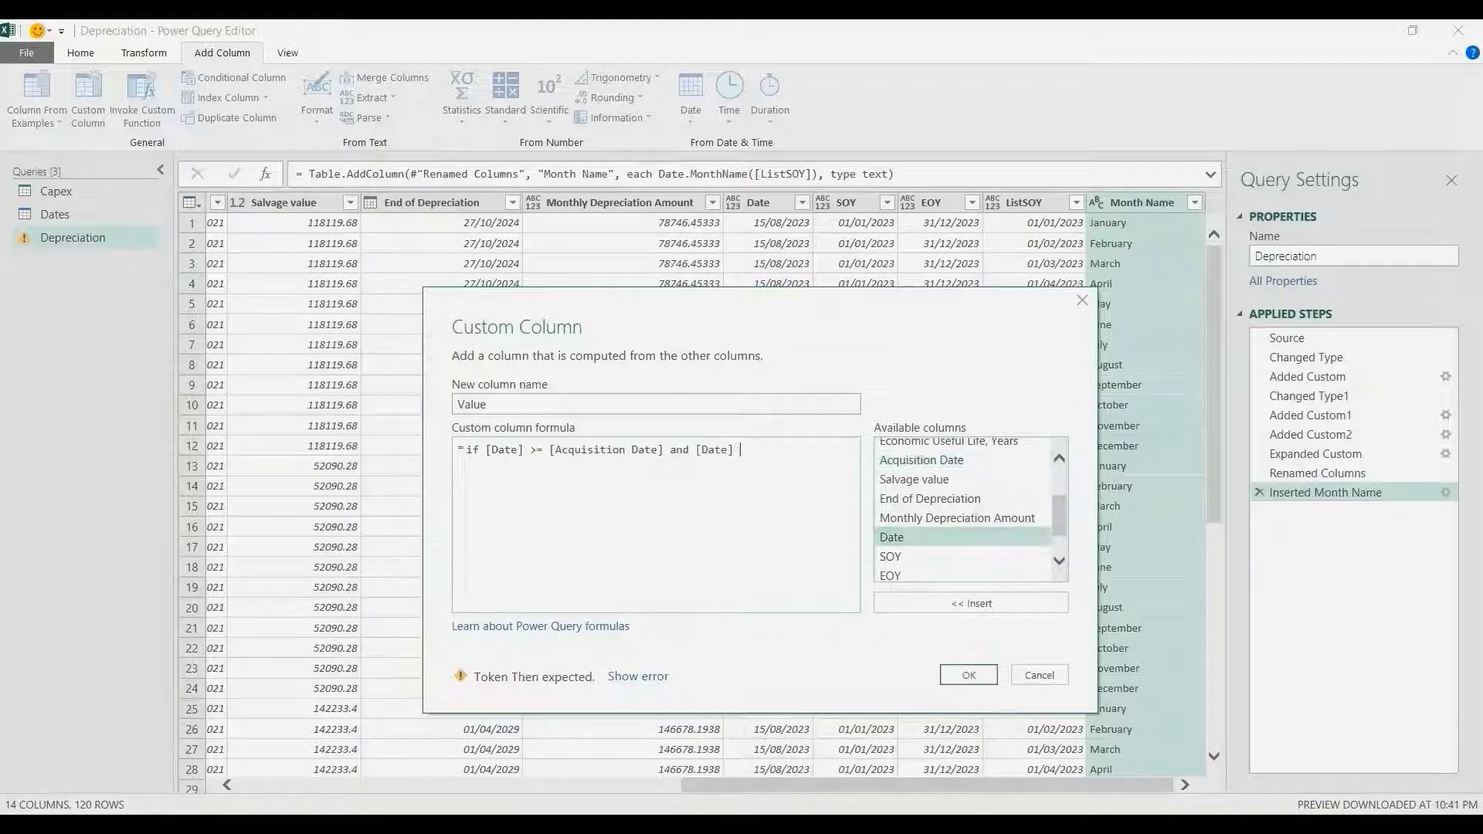
double_click(914, 480)
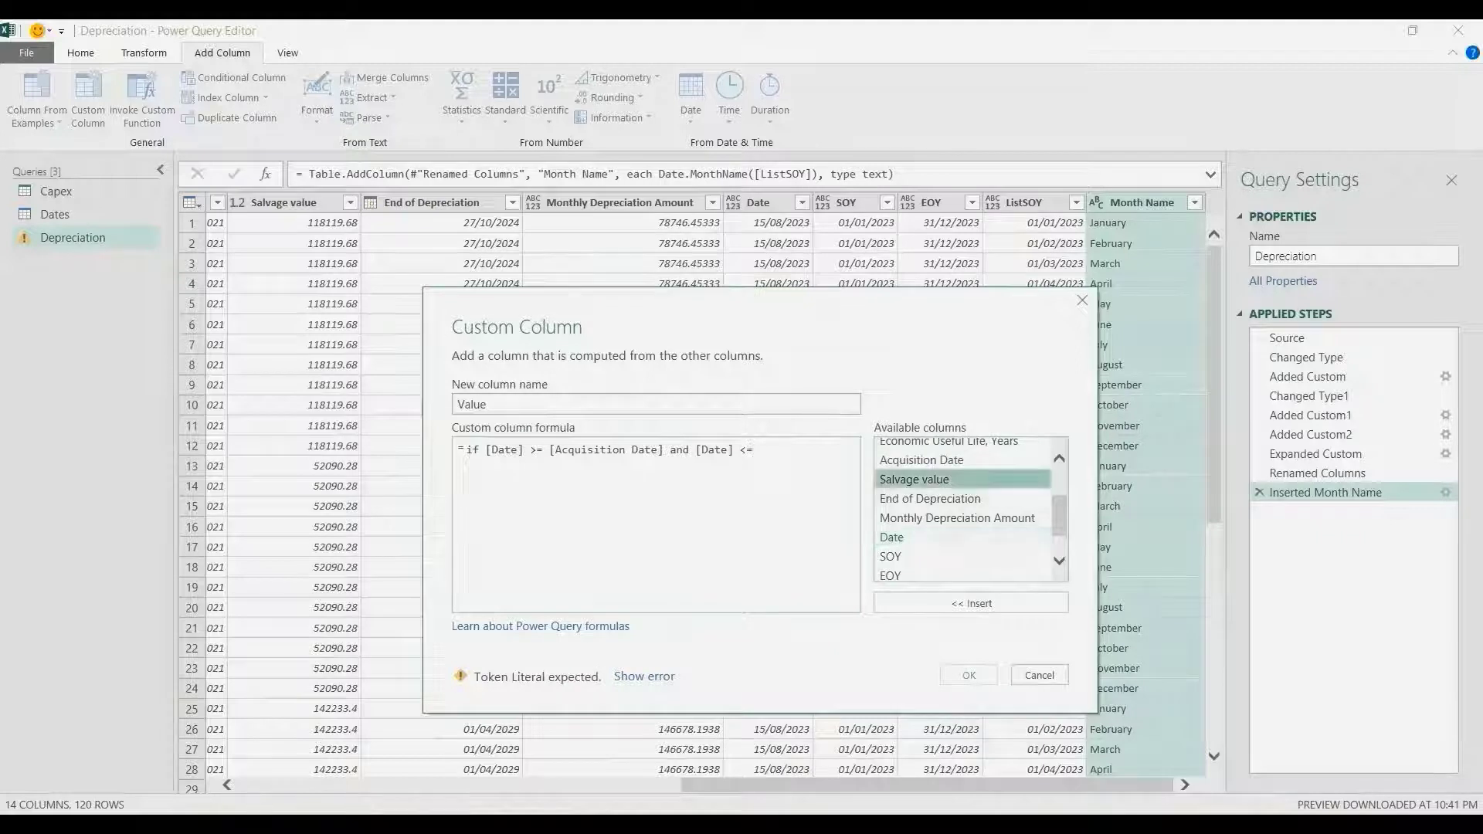
drag(848, 450, 753, 449)
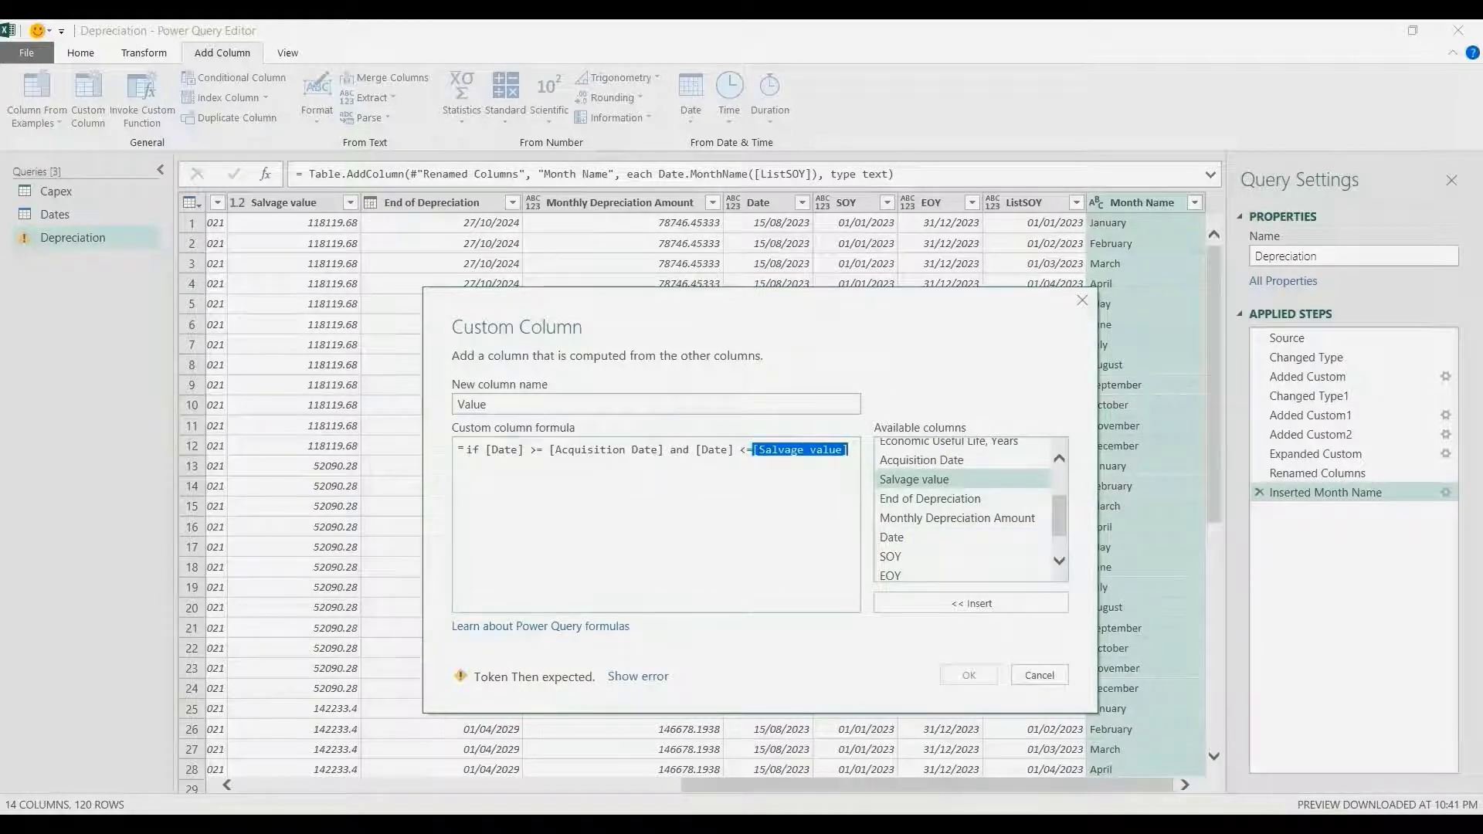
key(Delete)
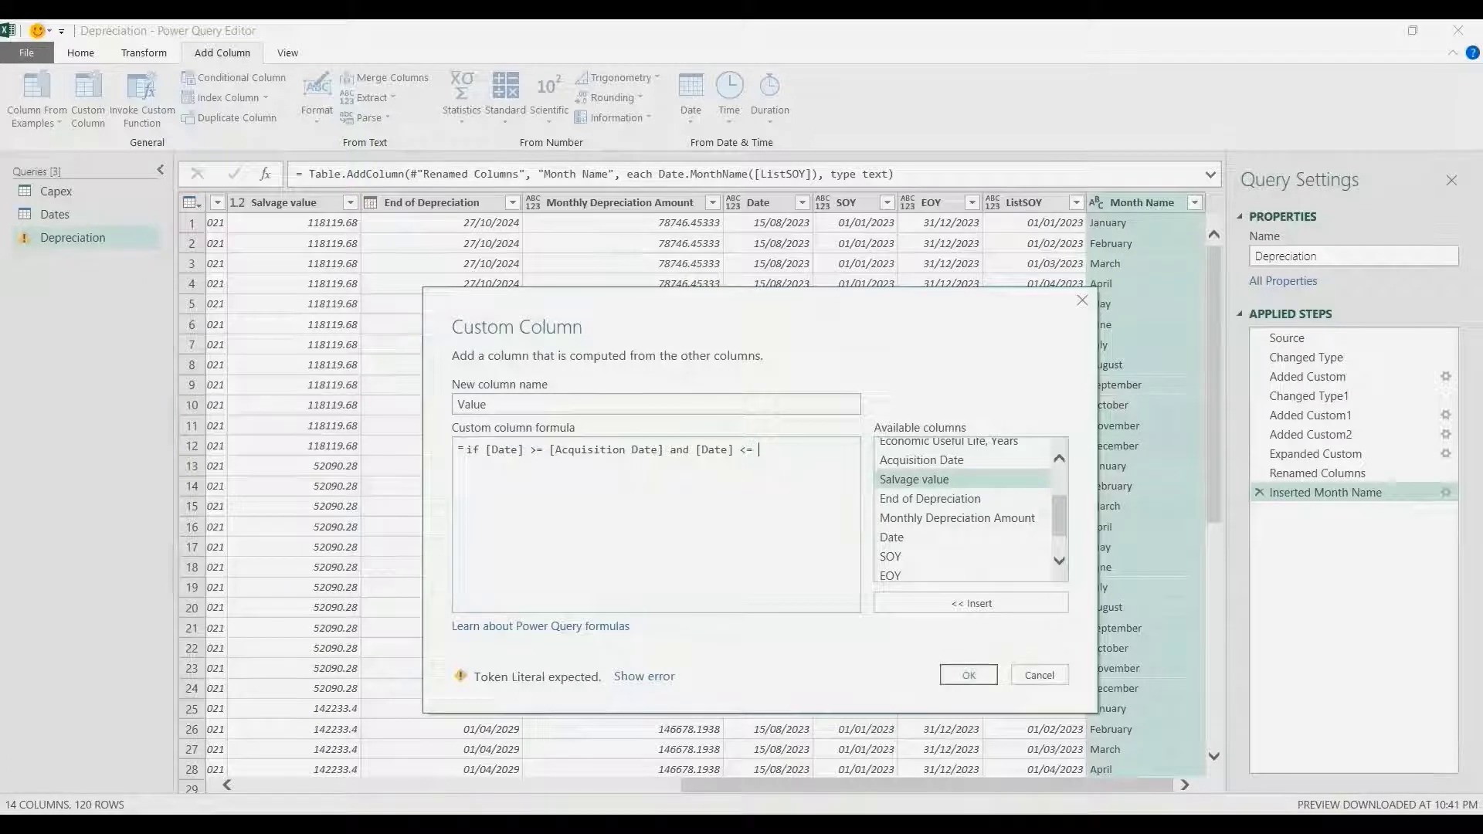
double_click(929, 499)
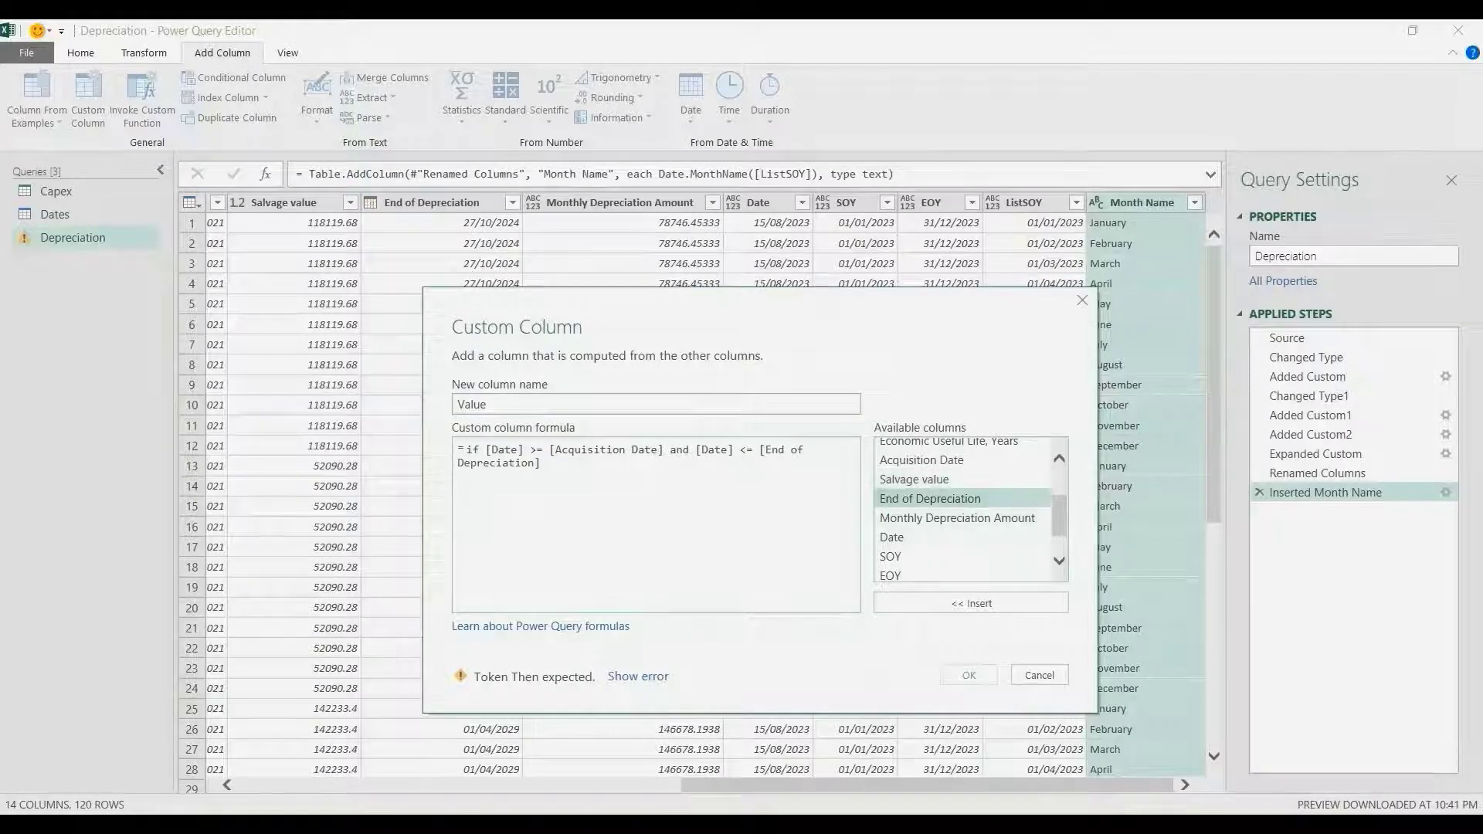
Extend the Value formula's condition with and [ListSOY] >= [Acquisition Date] and [ListSOY] <= [End of Depreciation]
text(and)
scroll(965, 509, down, 2)
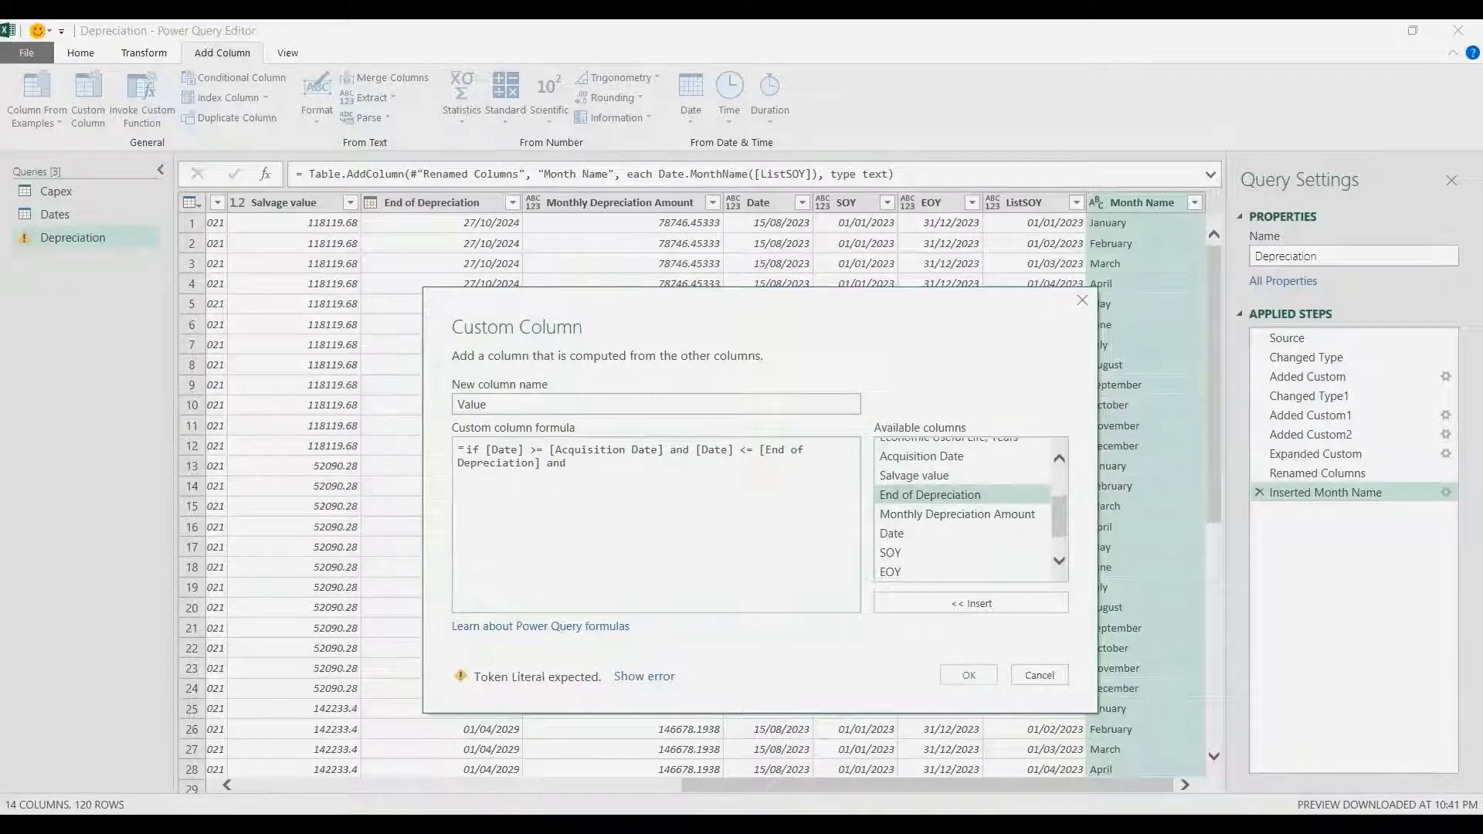
double_click(899, 553)
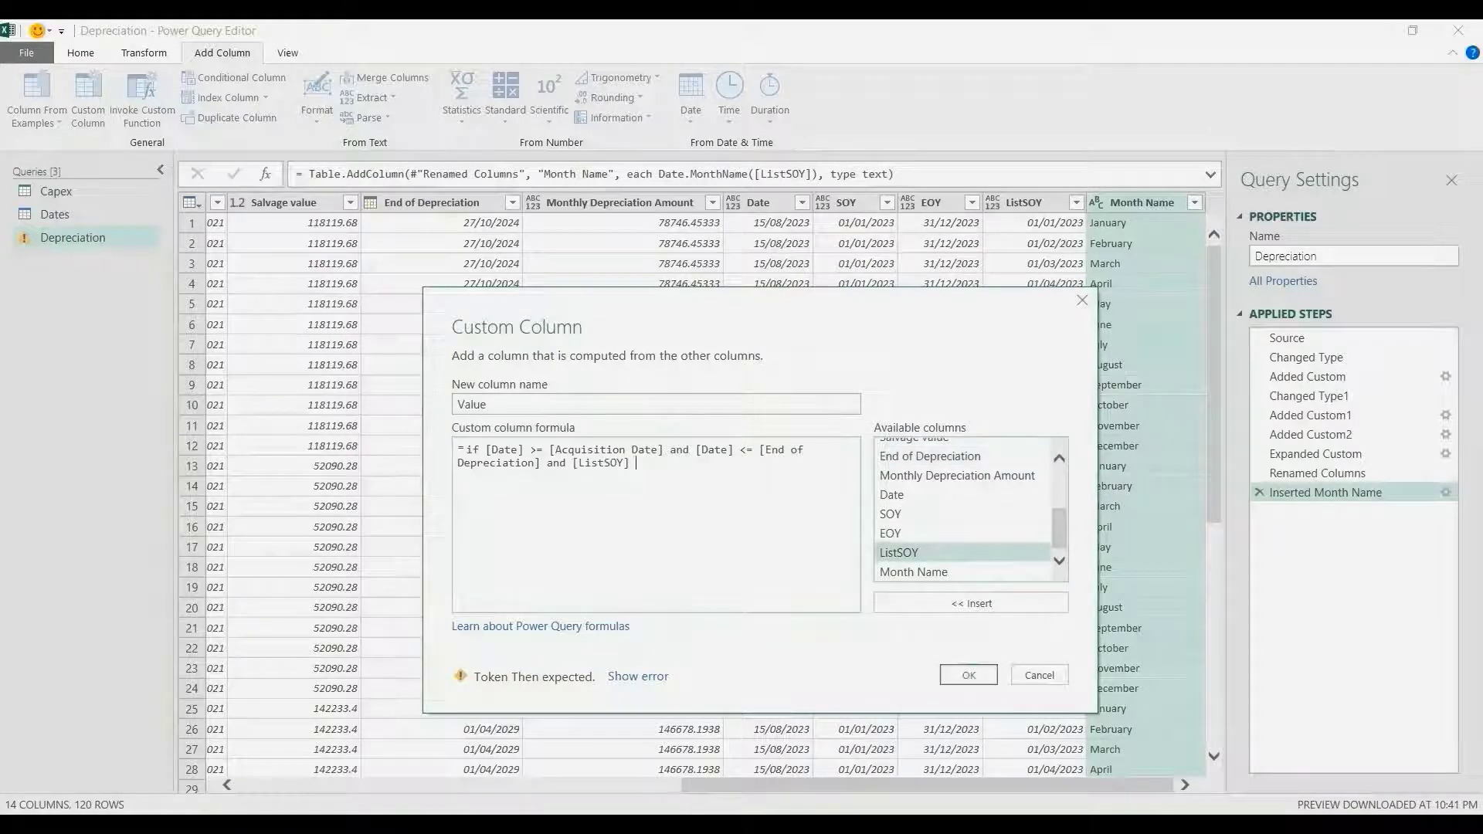
text(>=)
scroll(958, 482, up, 1)
double_click(921, 460)
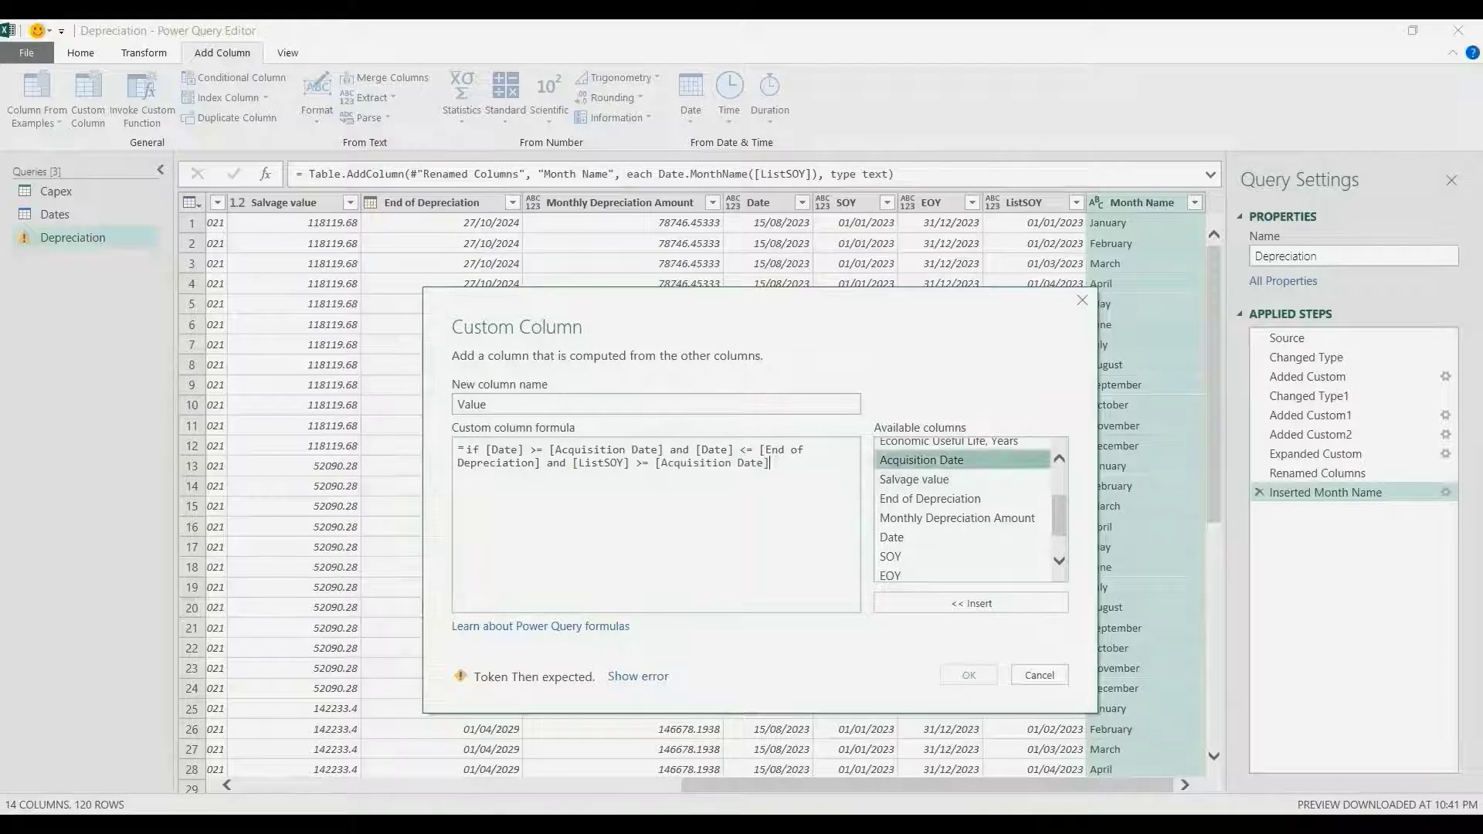
text(and)
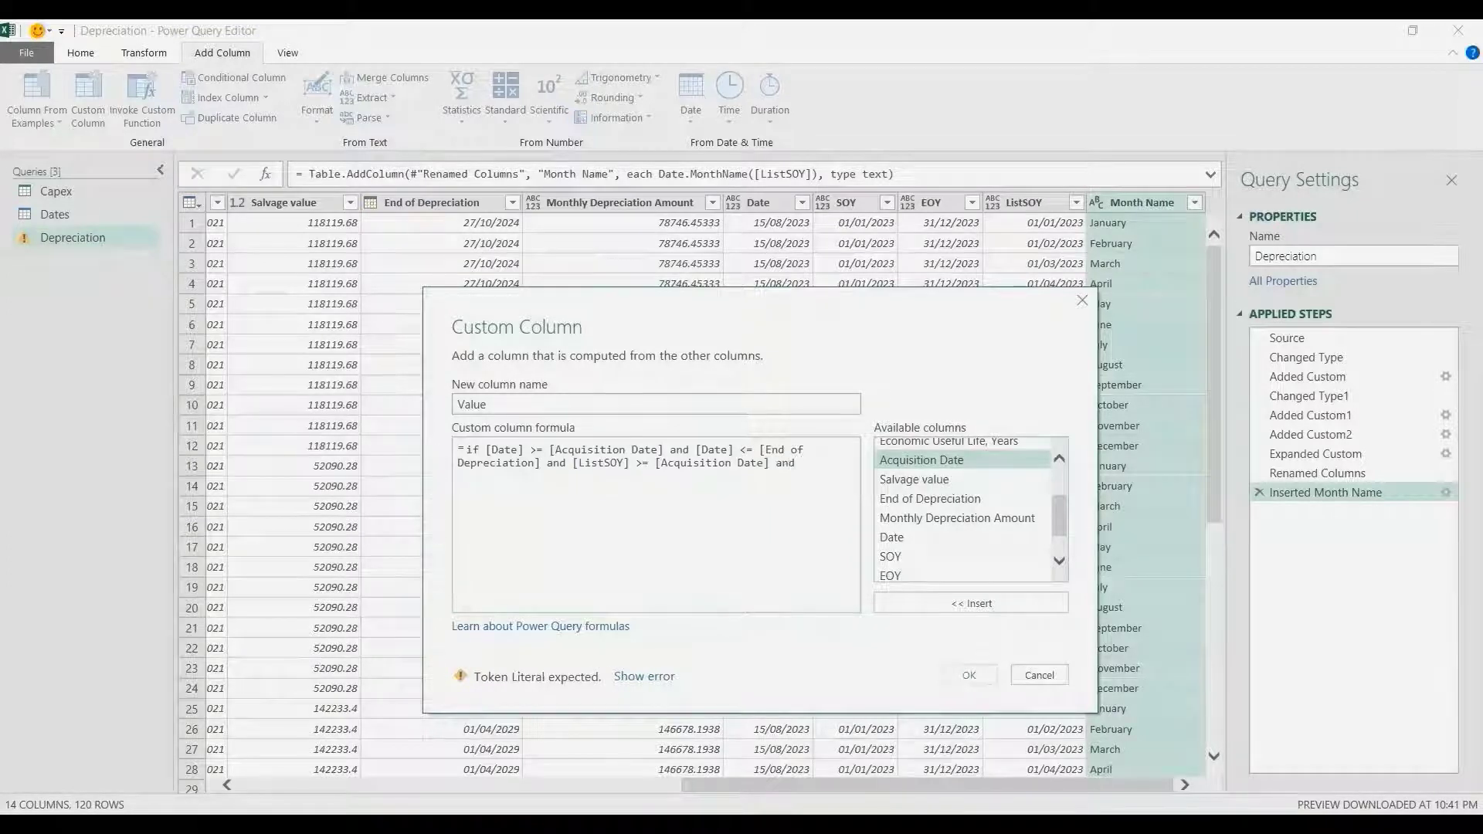
scroll(965, 510, down, 1)
double_click(899, 552)
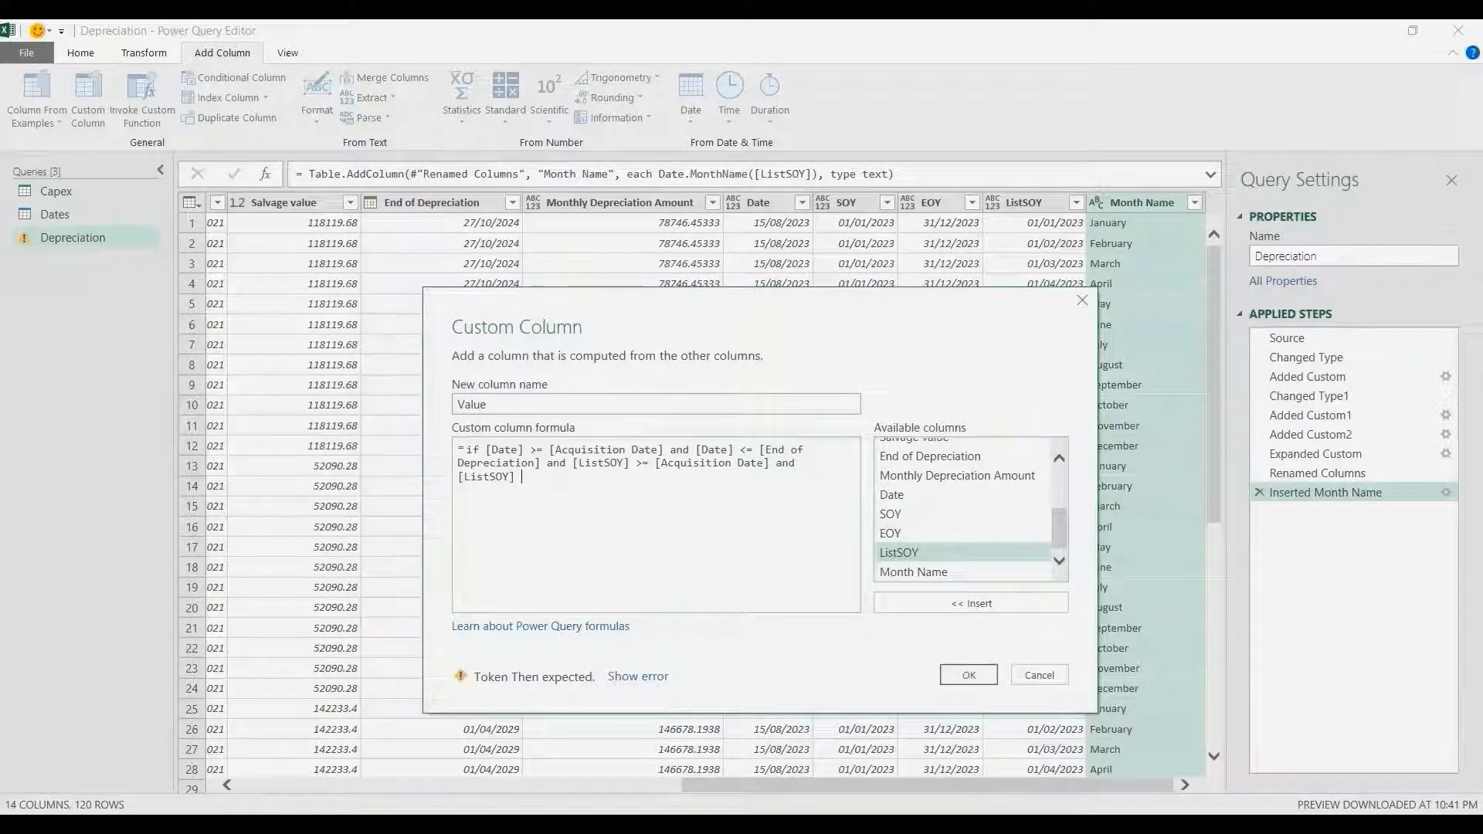
text(<=)
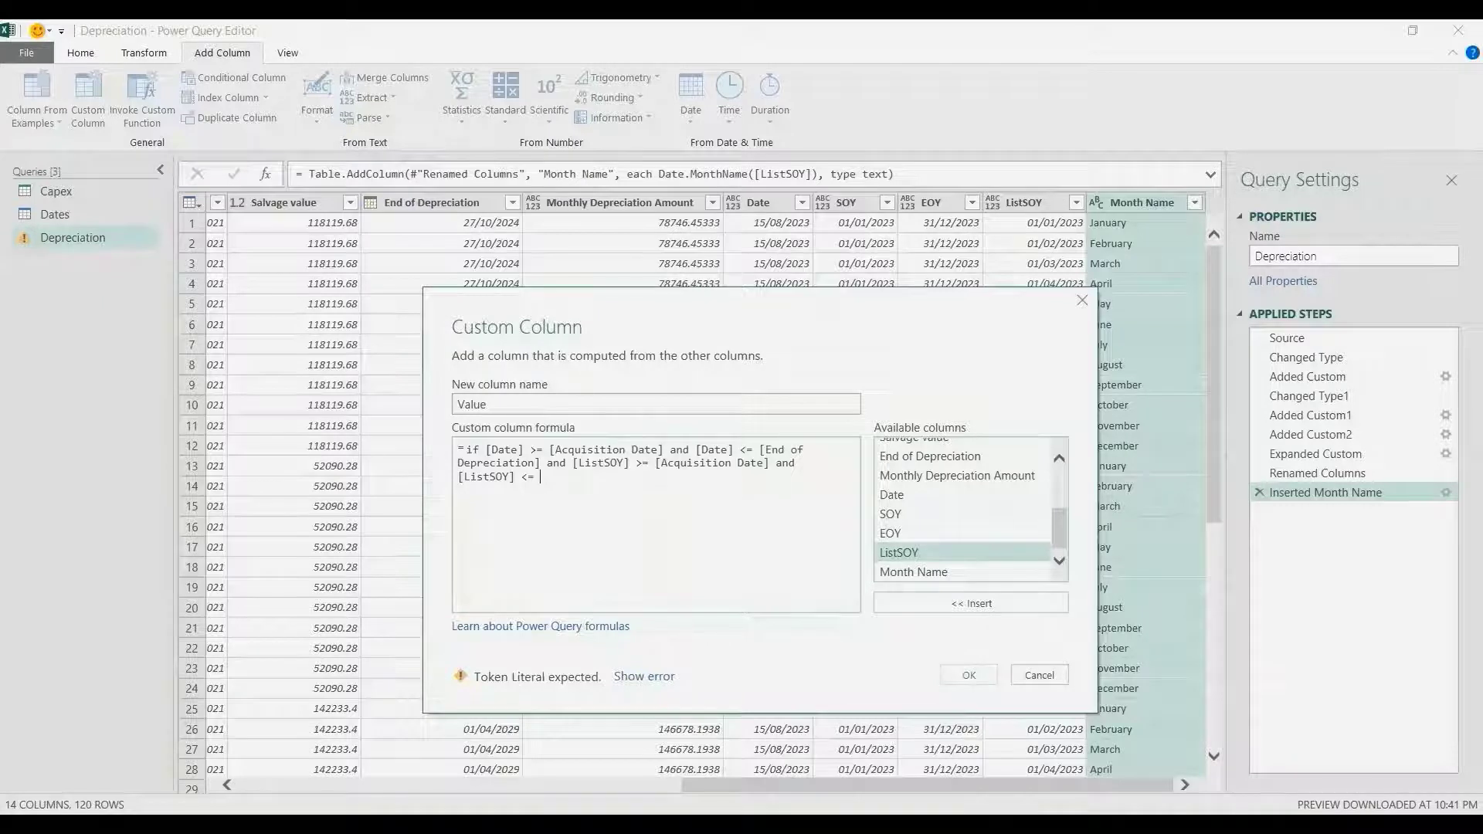
double_click(930, 457)
Finish the Value formula's condition with [End of Depreciation], add then [Monthly Depreciation Amount] else null, and create the column
text(then)
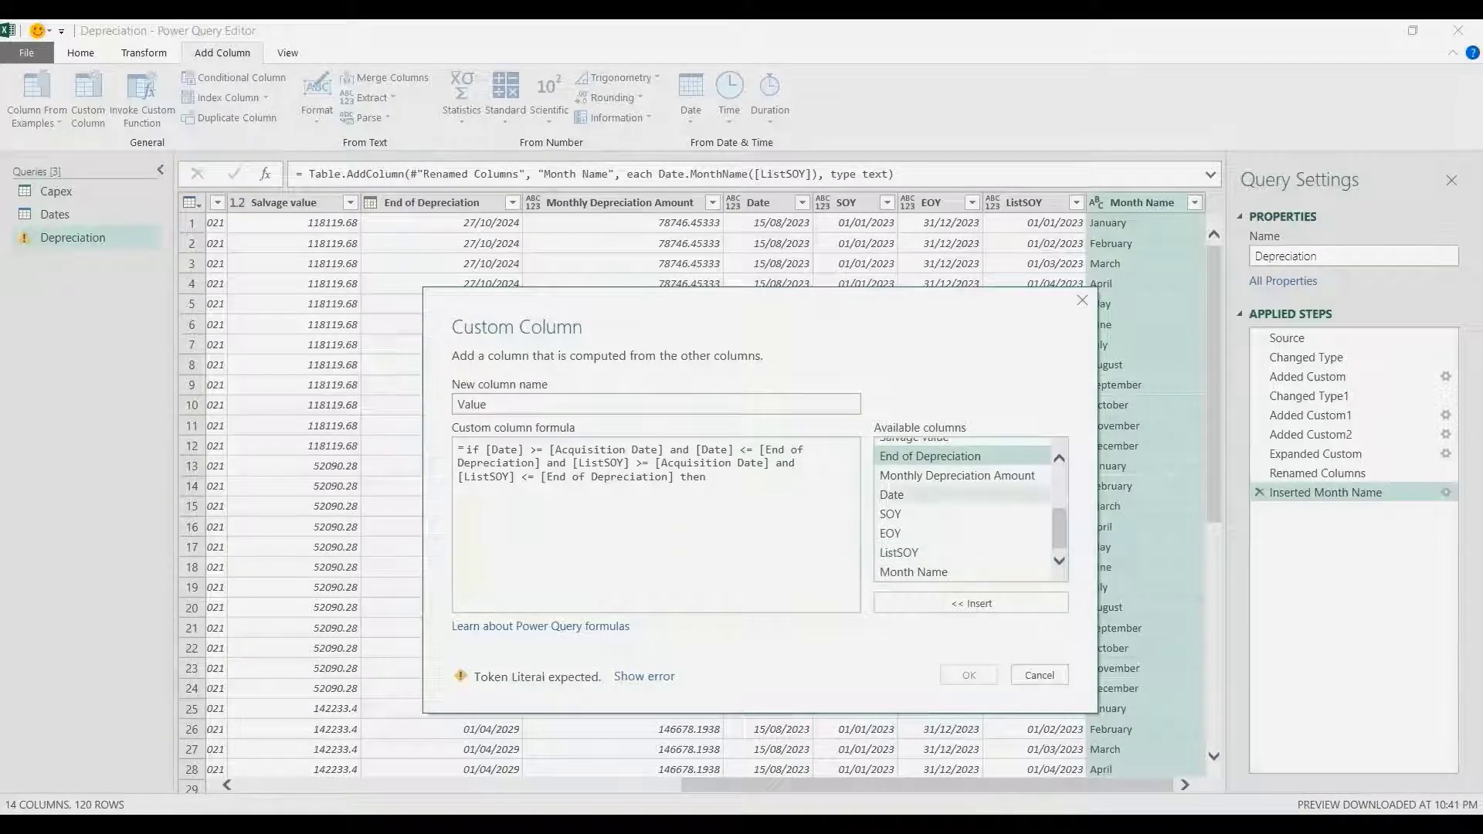
double_click(957, 476)
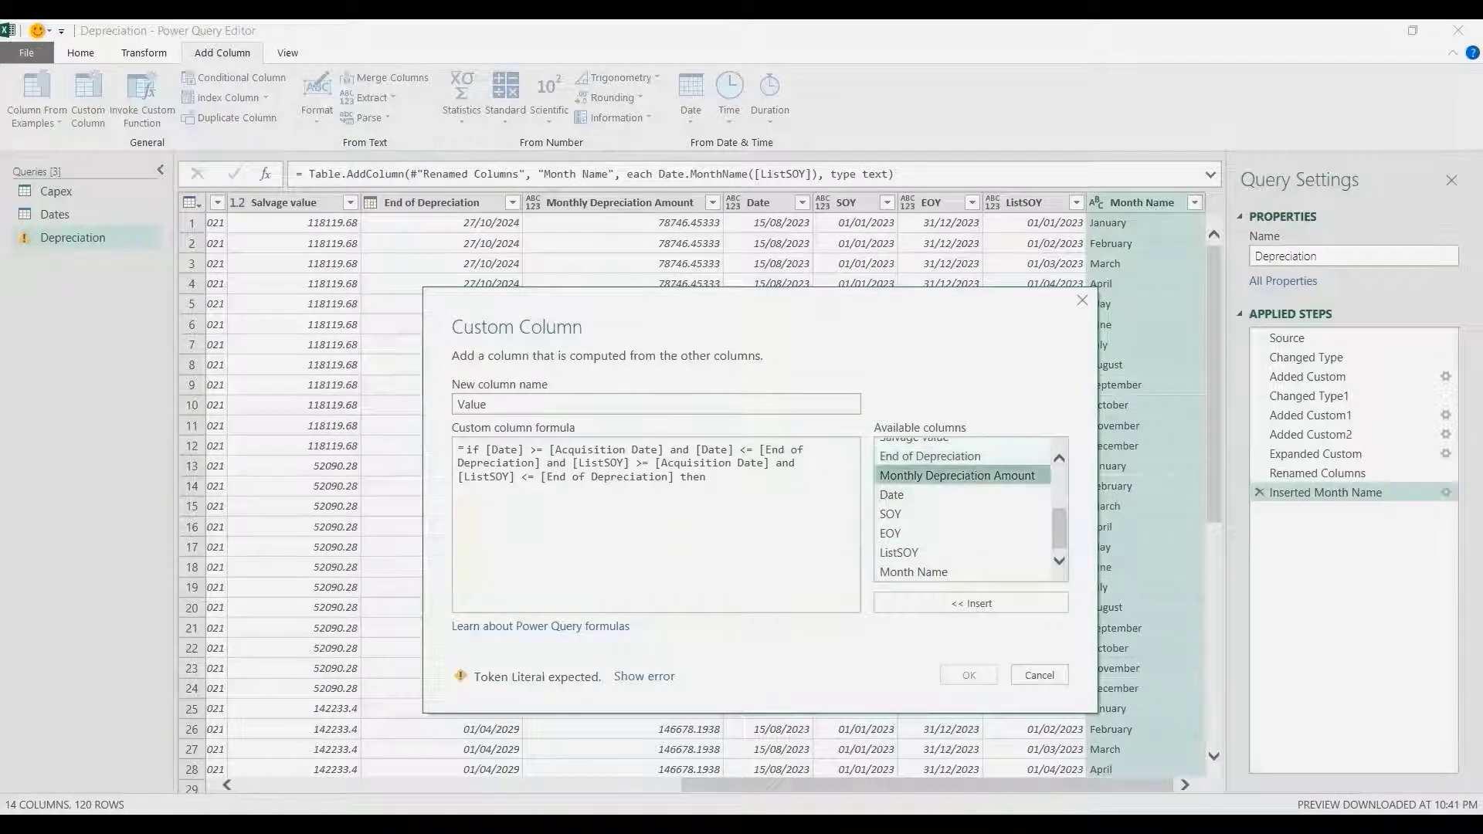
text(else )
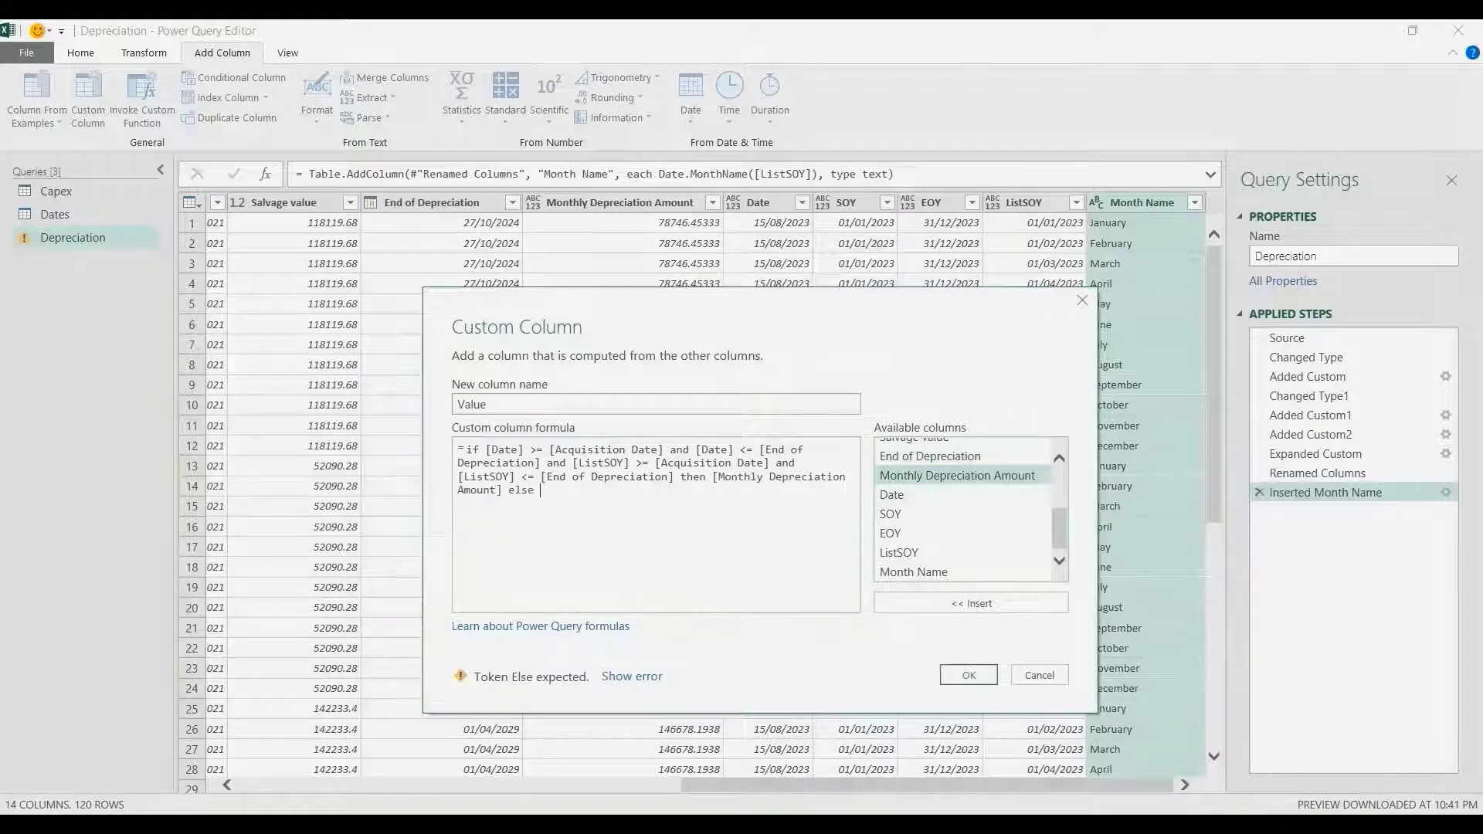
text(null)
key(Return)
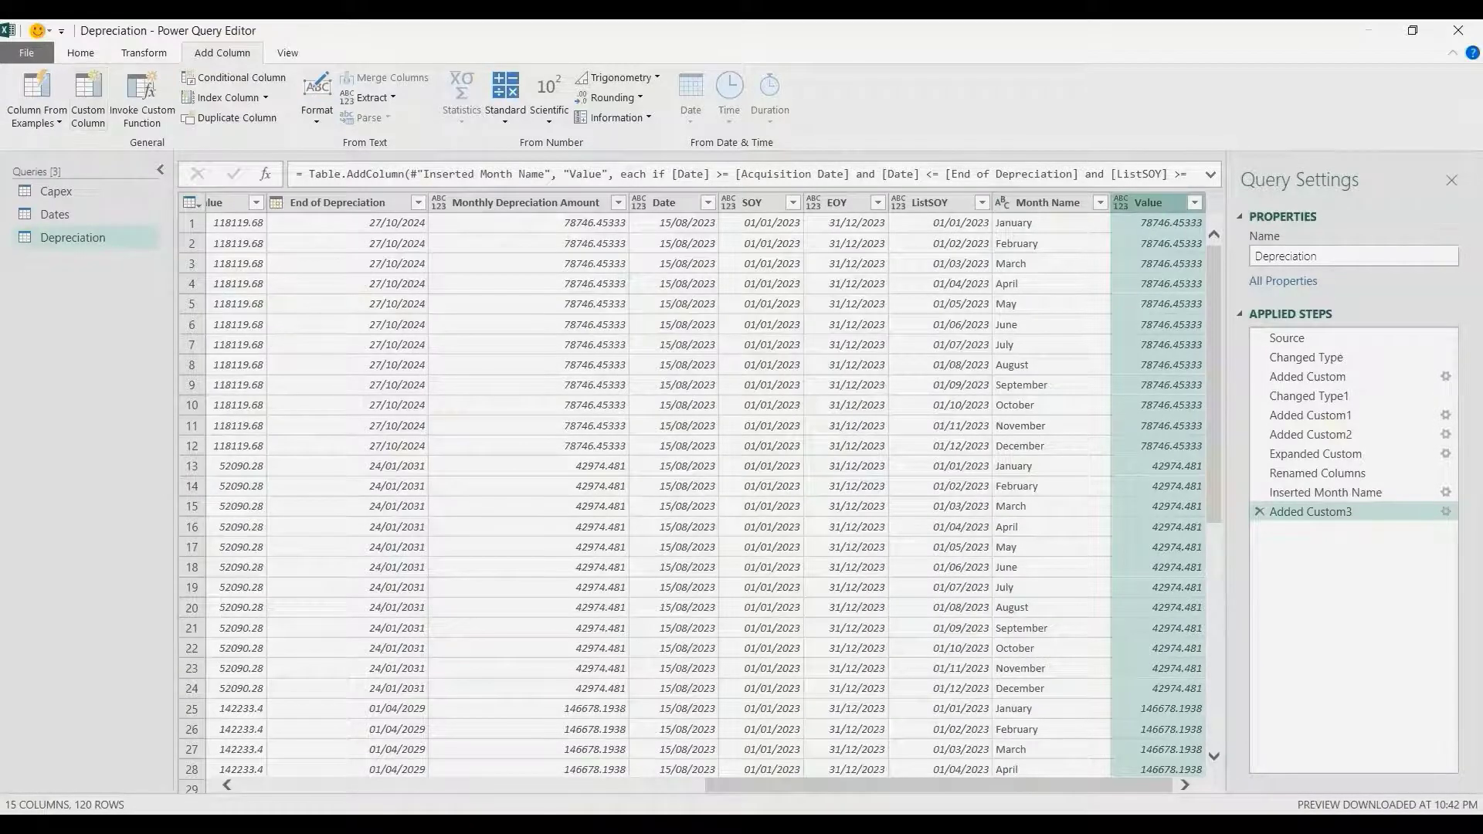
Close the query editor and load the Depreciation query as a PivotTable report at cell A6 of the existing Depreciation sheet
click(80, 54)
click(24, 118)
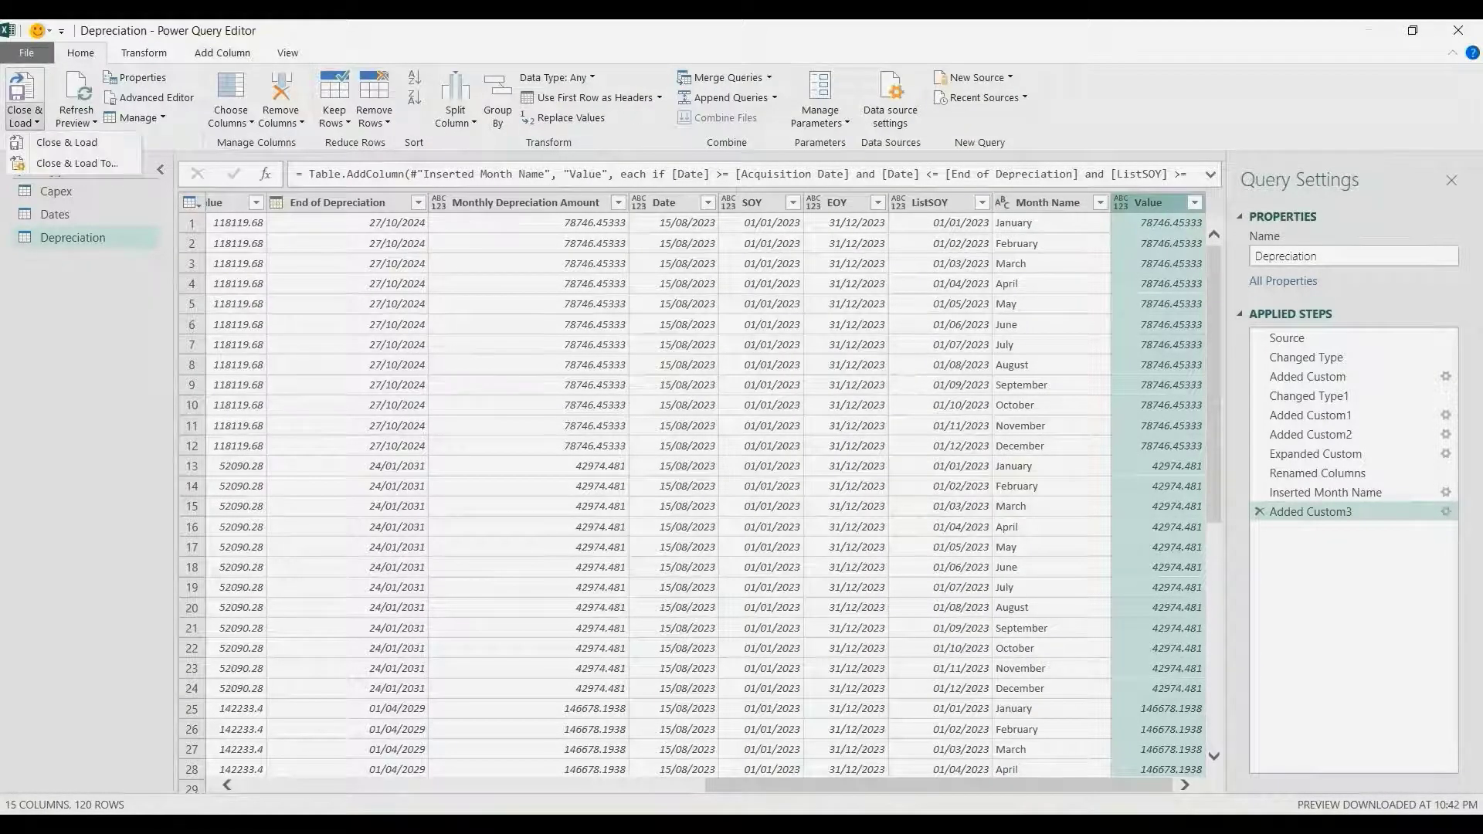
click(66, 142)
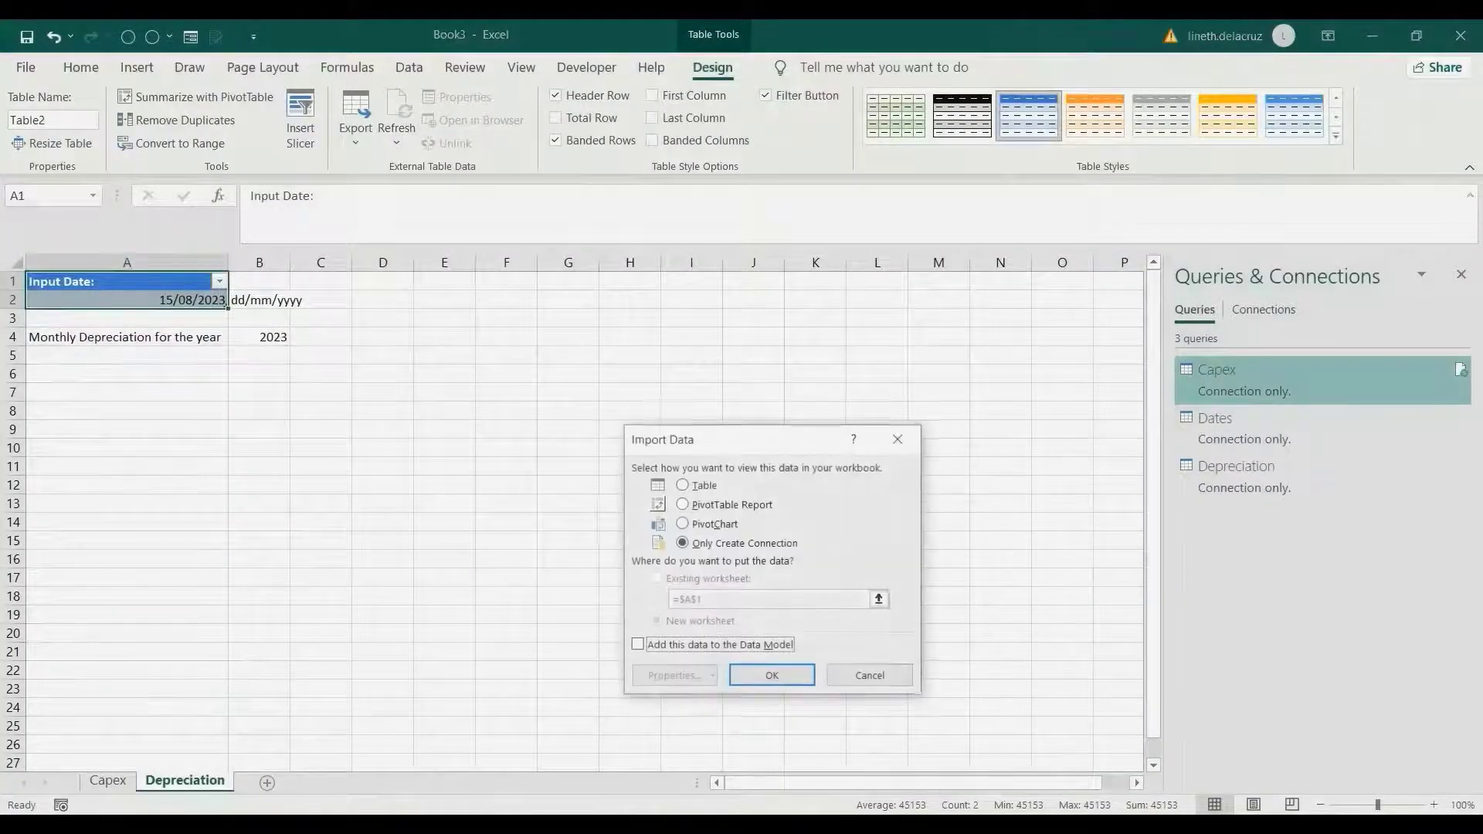
click(682, 504)
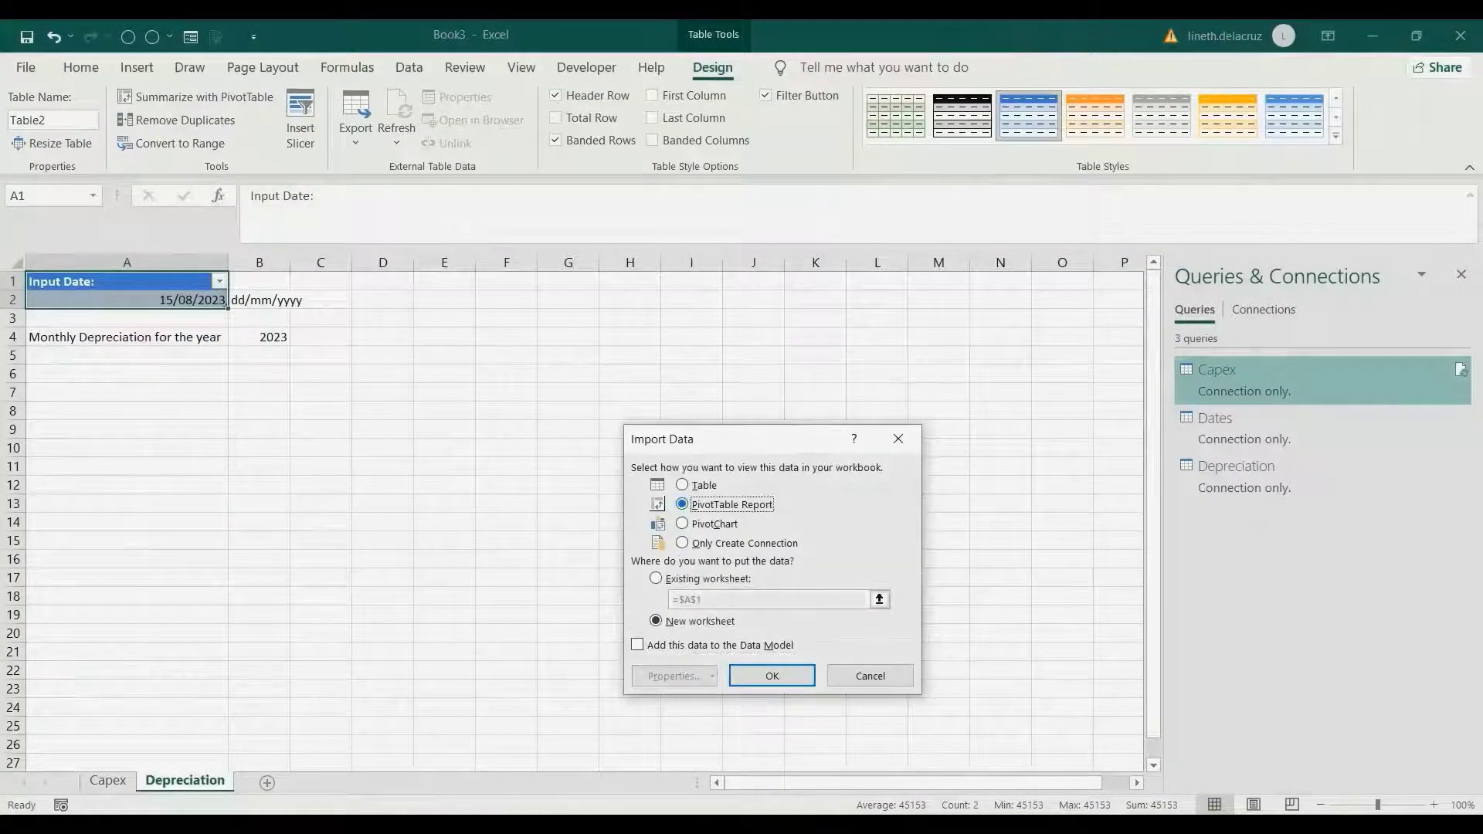
click(655, 579)
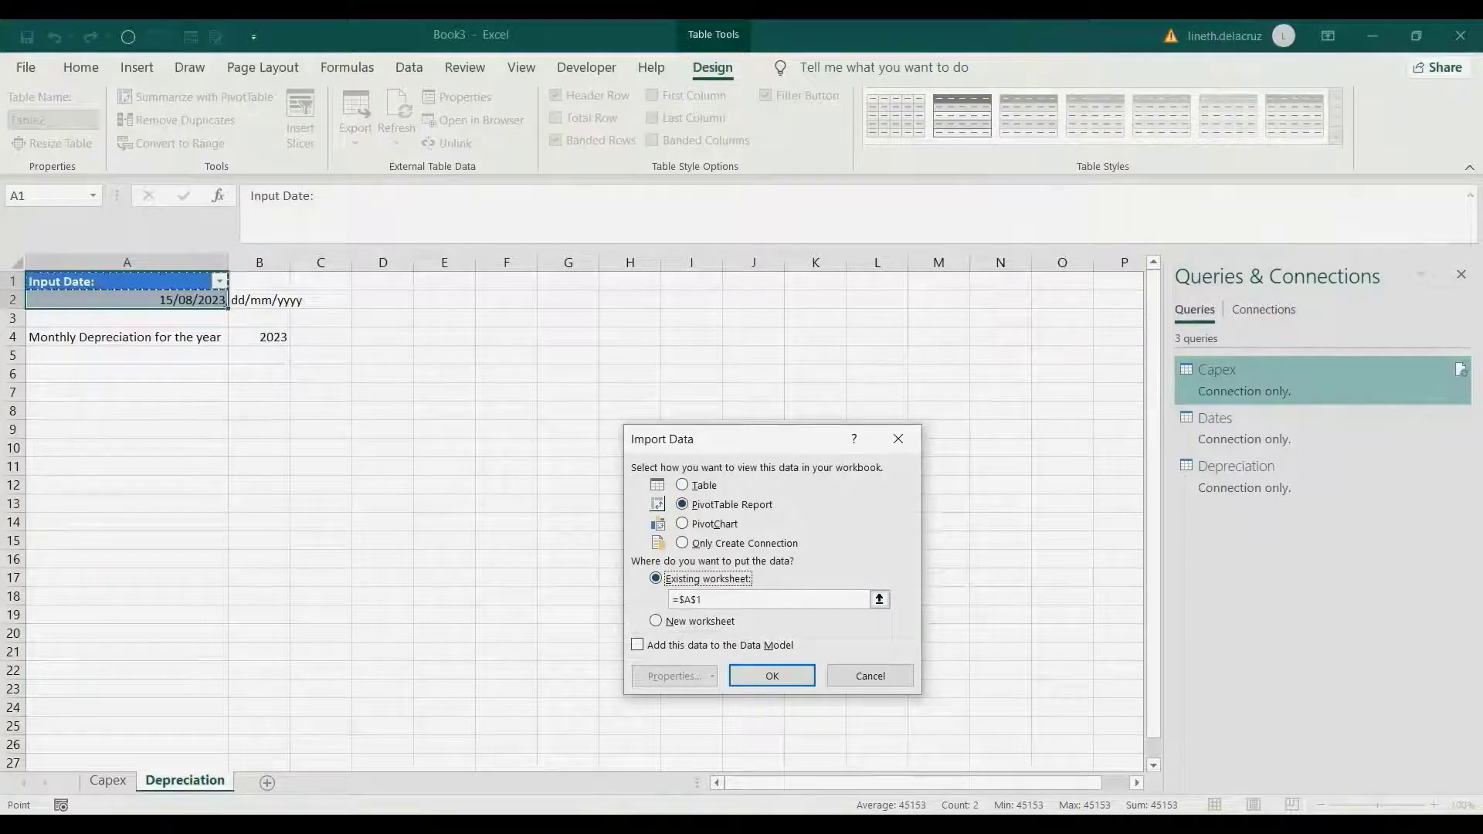
click(127, 337)
click(126, 374)
click(771, 676)
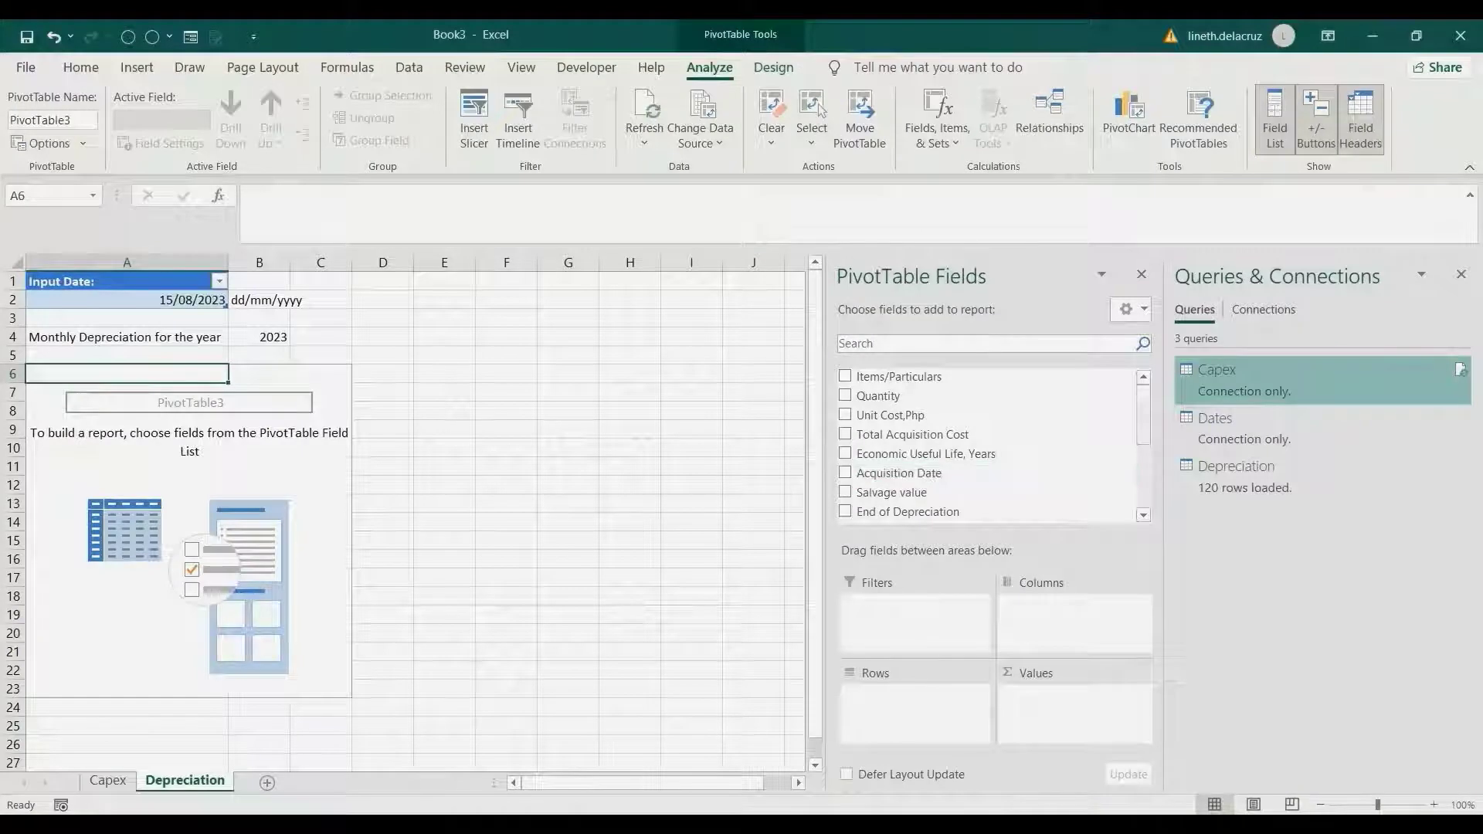
Lay out the PivotTable with Items/Particulars as rows, Month Name as columns and Value as summed values, and close both side panes
drag(899, 376, 911, 704)
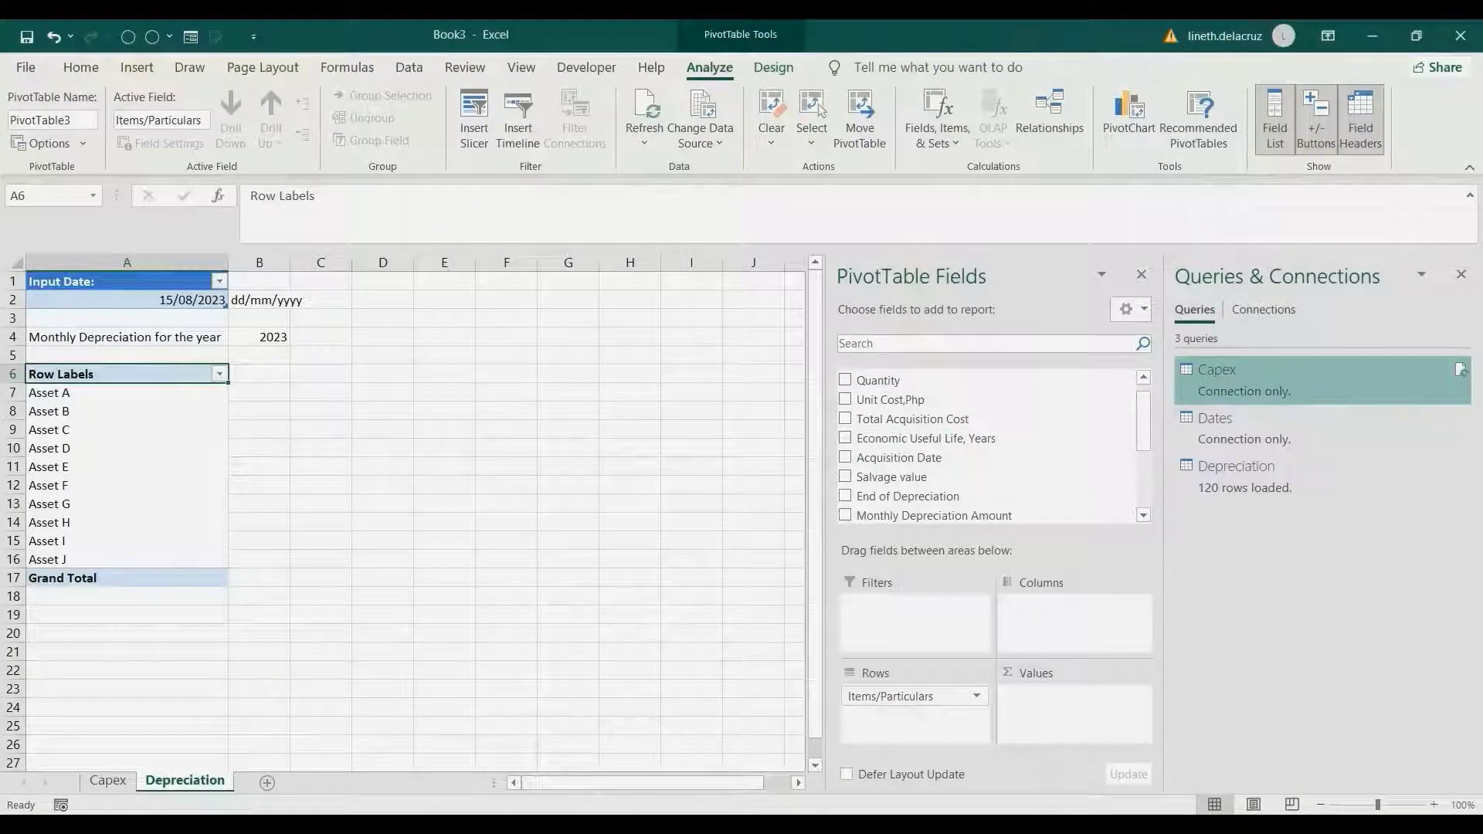
scroll(989, 448, down, 3)
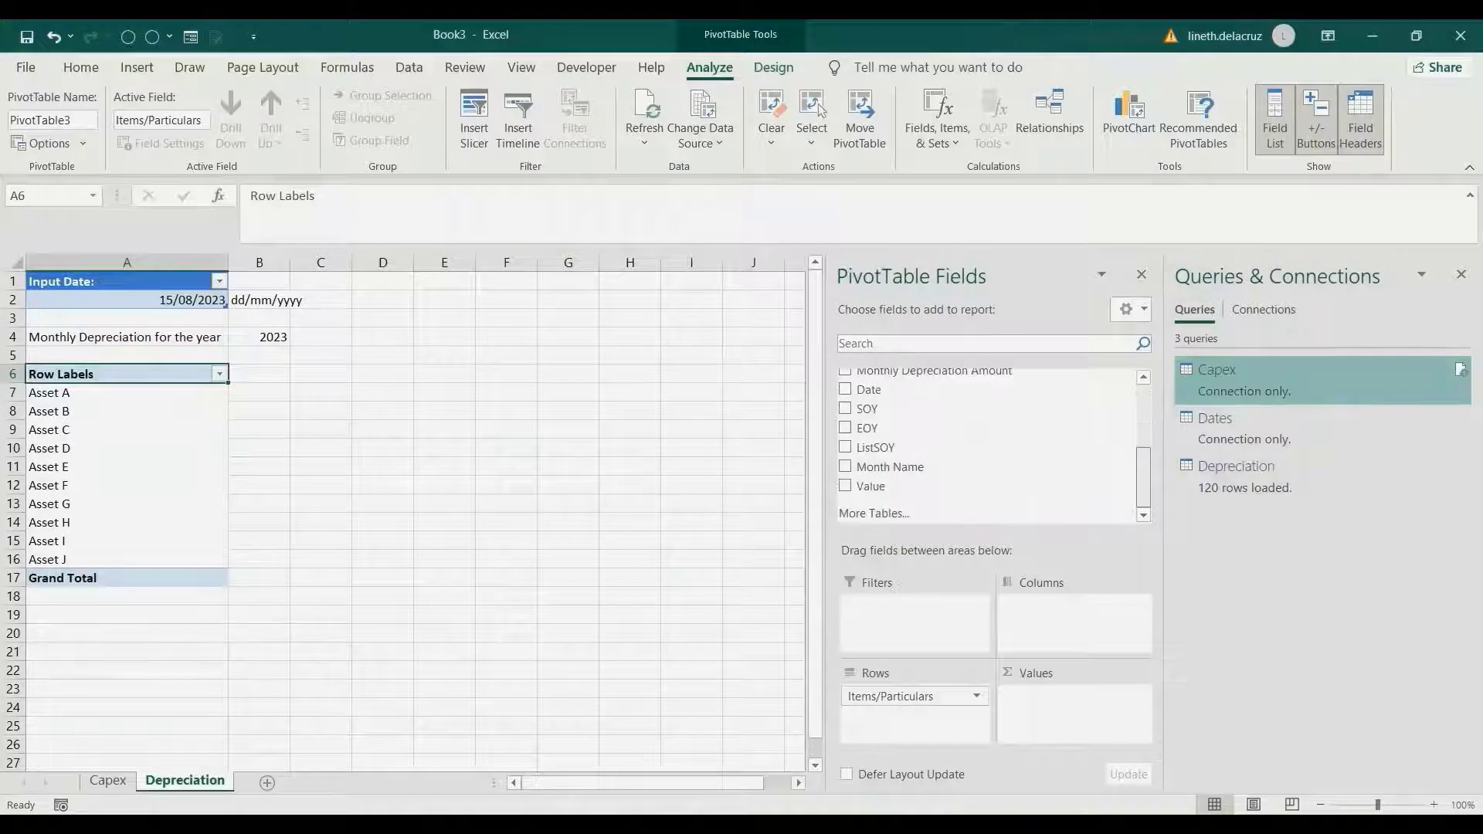
drag(890, 466, 1073, 610)
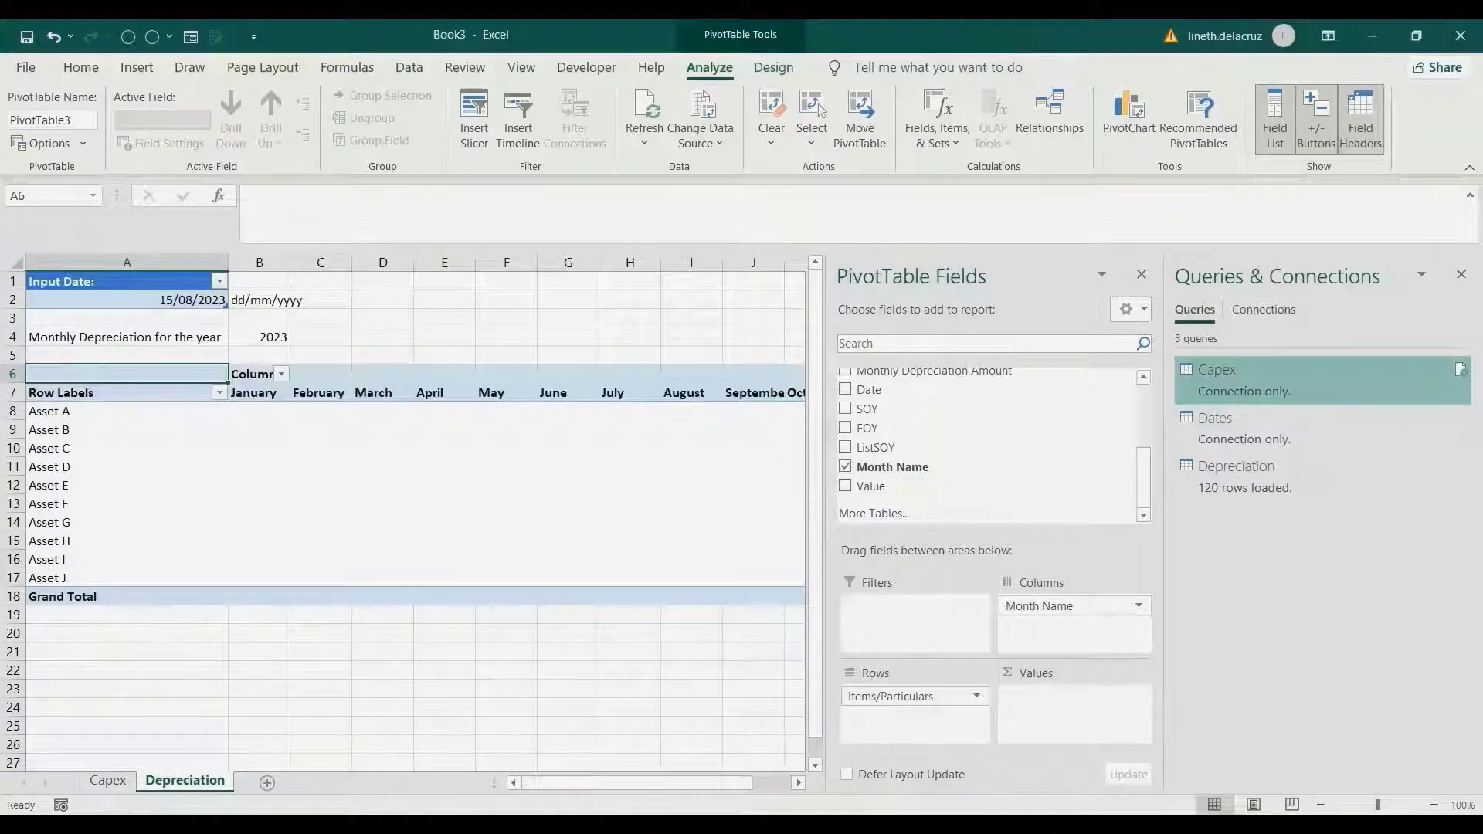
click(845, 485)
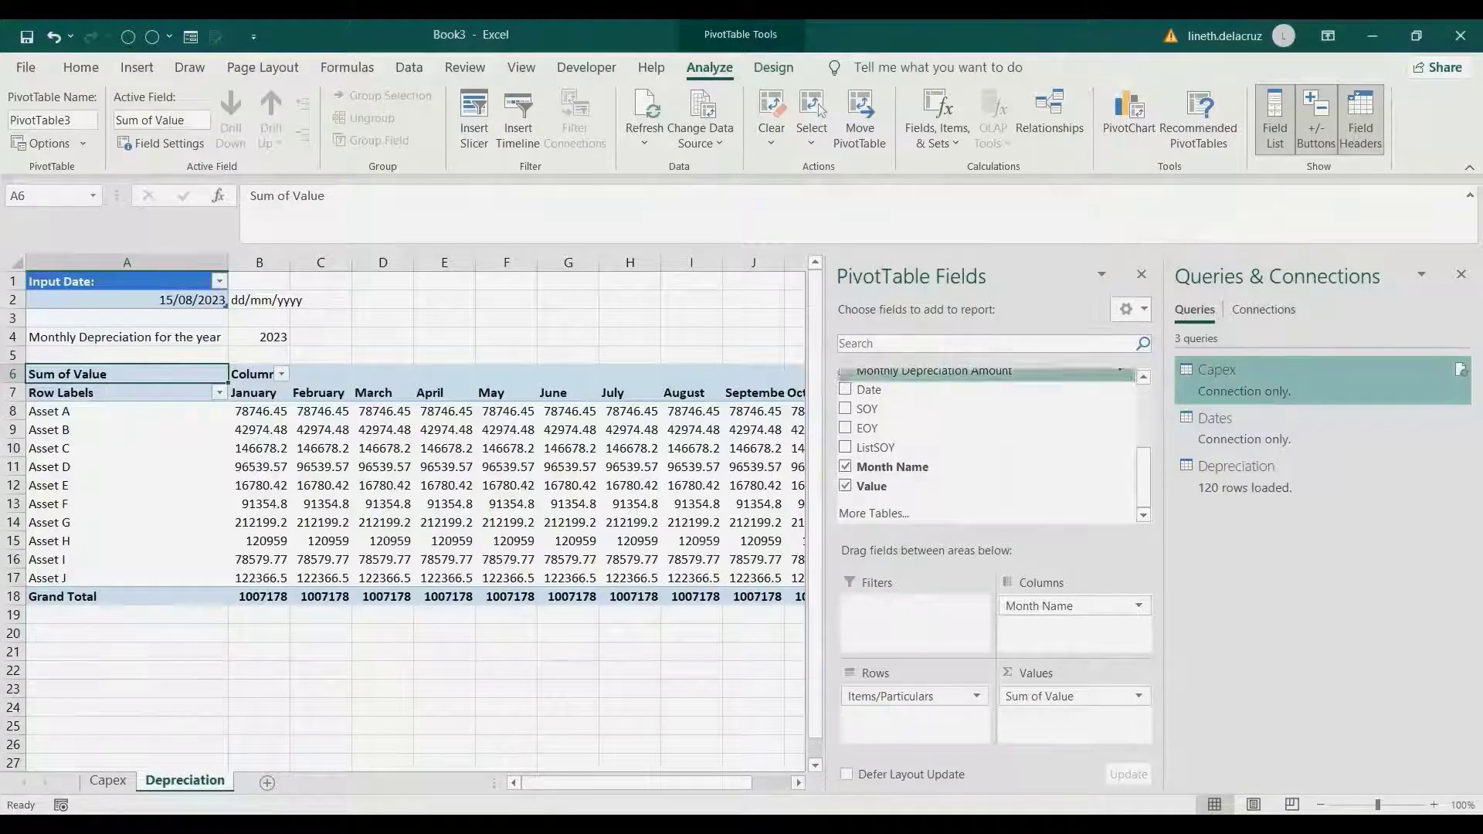
click(1142, 274)
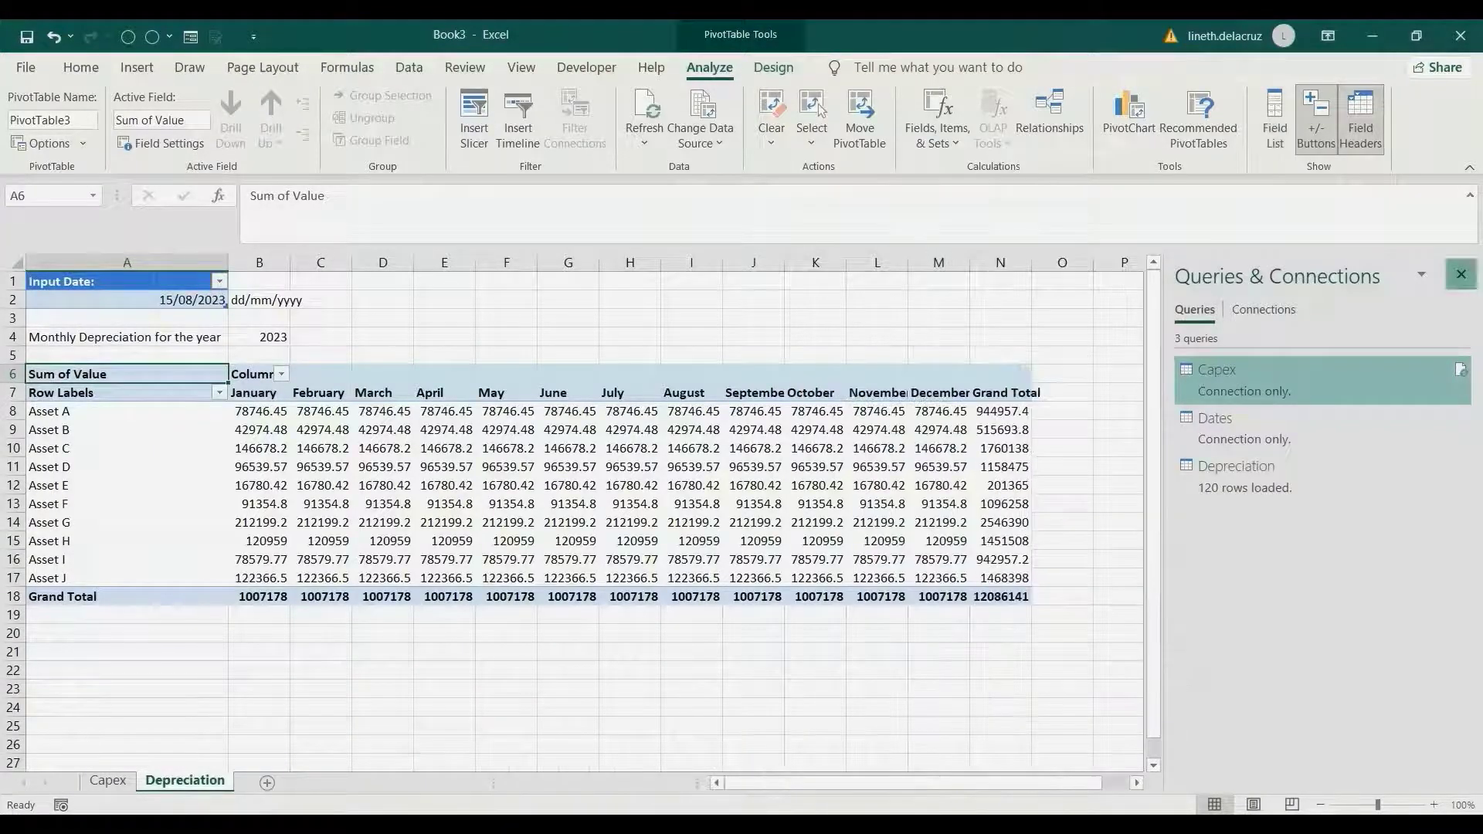
click(1461, 274)
Format all PivotTable amounts, including the grand totals, with thousands separators and no decimals
drag(259, 411, 1000, 596)
click(81, 68)
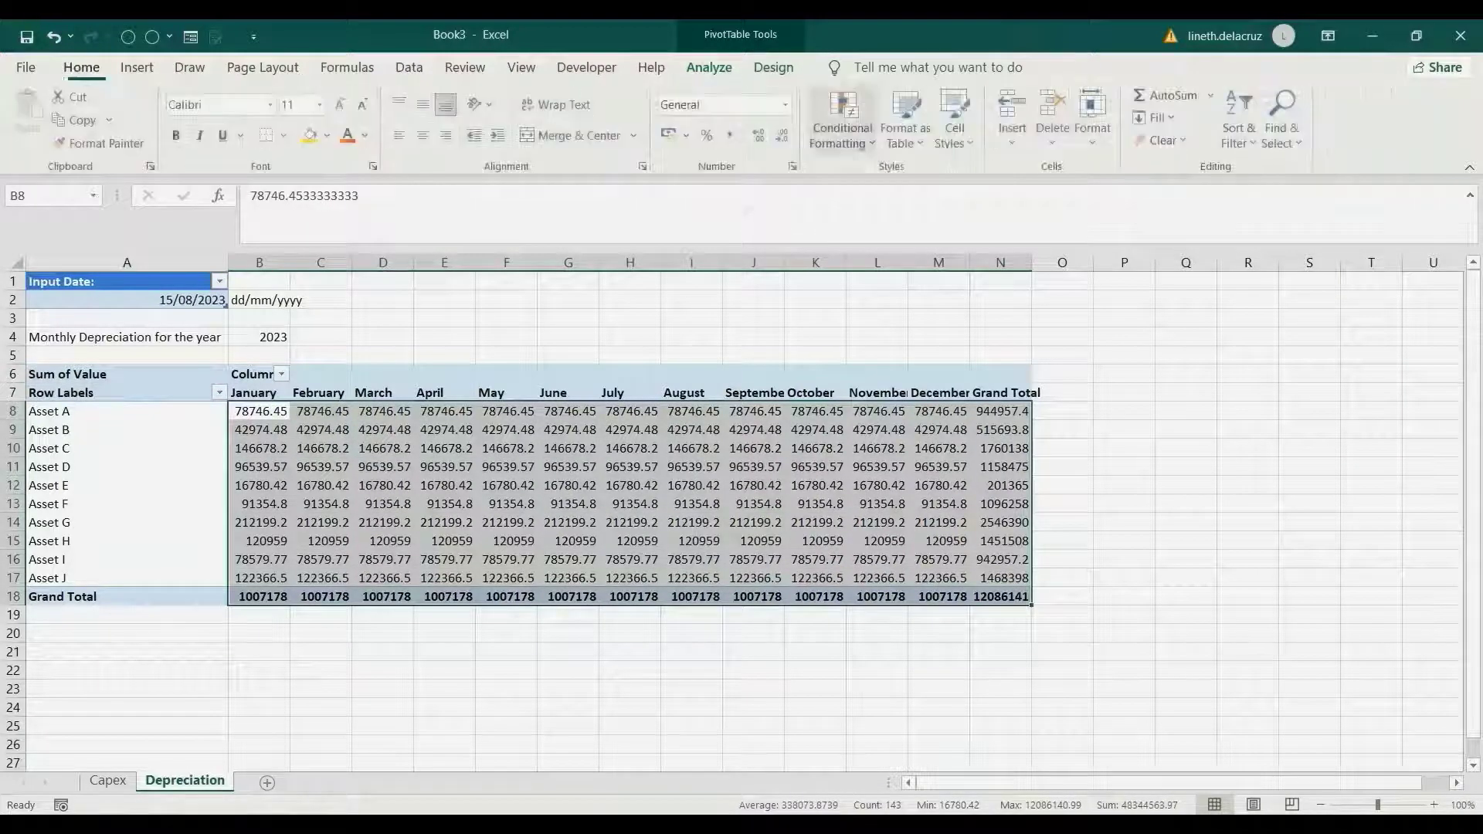
click(728, 136)
click(782, 135)
click(782, 135)
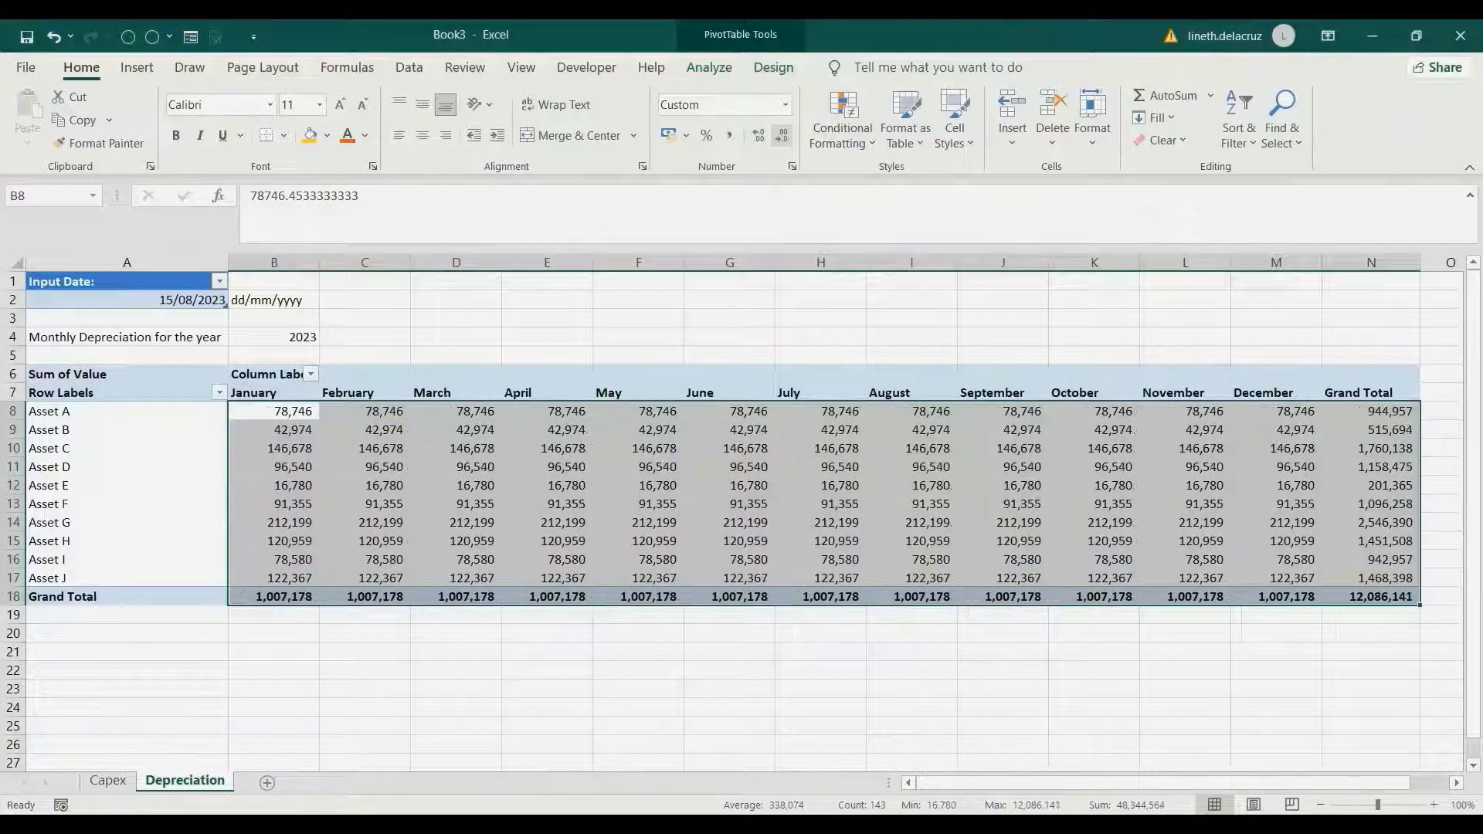
click(638, 429)
Replace all occurrences of "sum of" on the Depreciation sheet with nothing to shorten the PivotTable's value header
drag(127, 374, 271, 392)
click(729, 504)
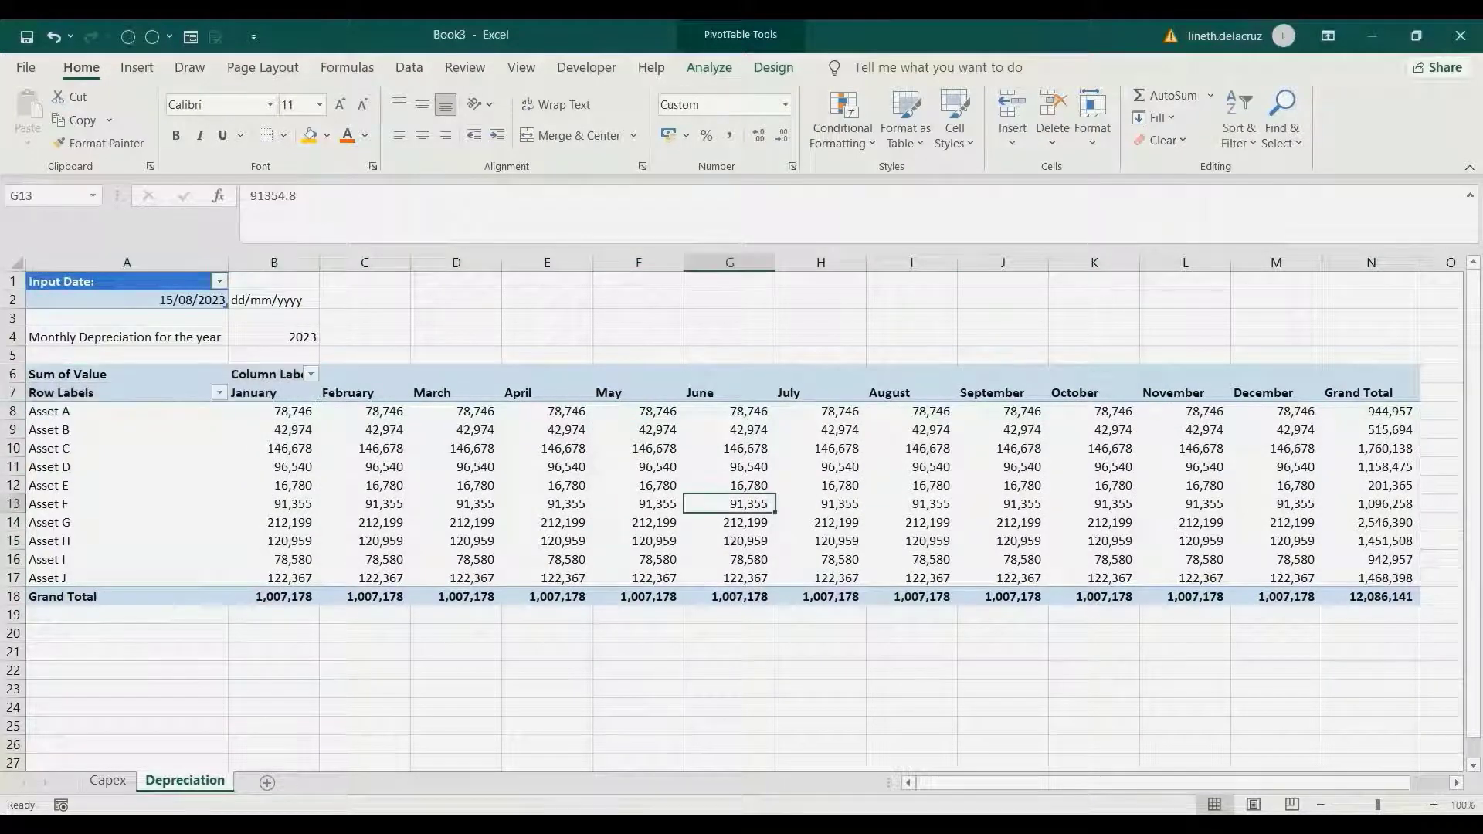
key(ctrl+h)
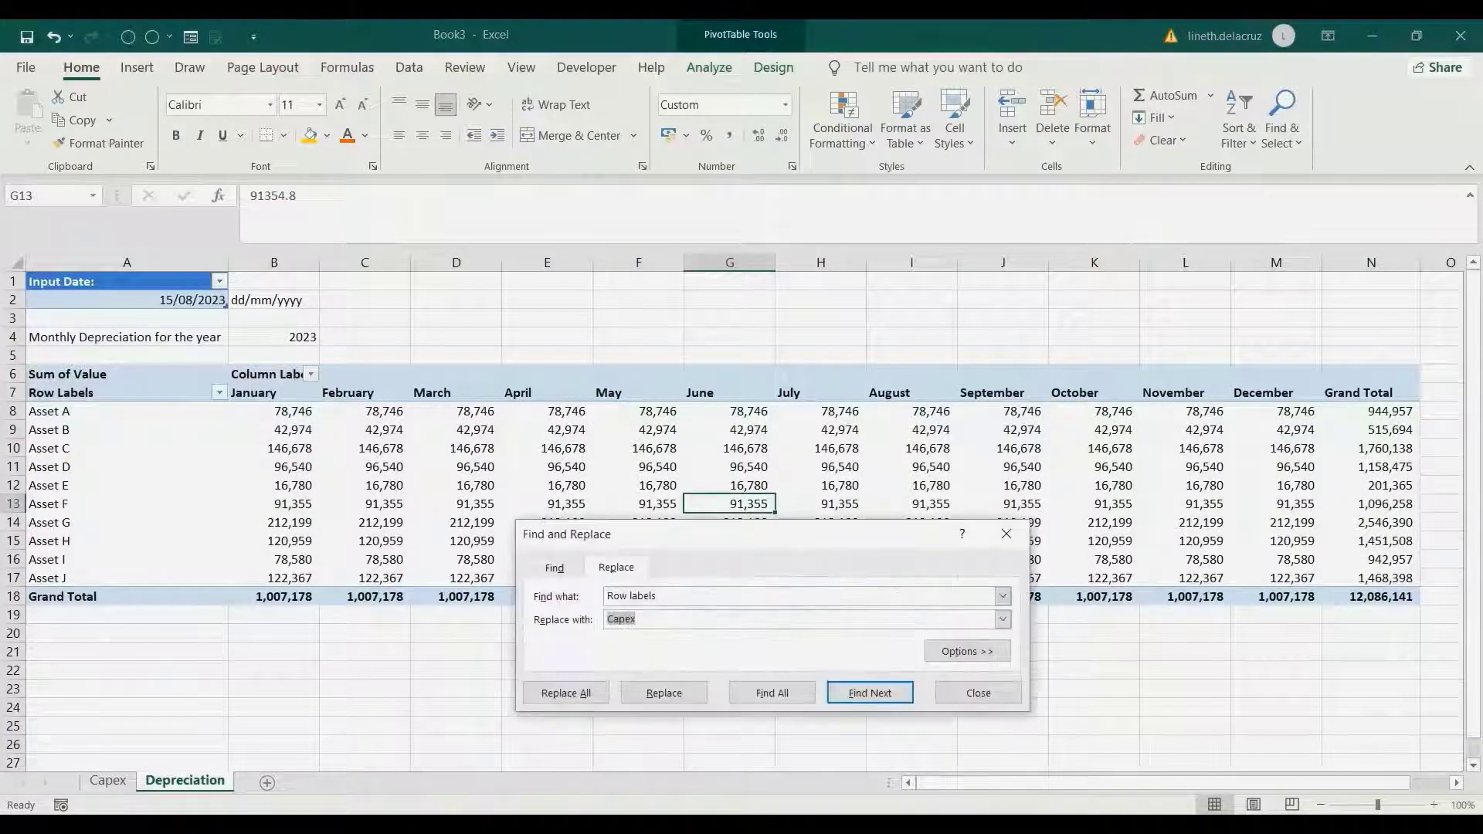
key(shift+Tab)
key(BackSpace)
text(sum of)
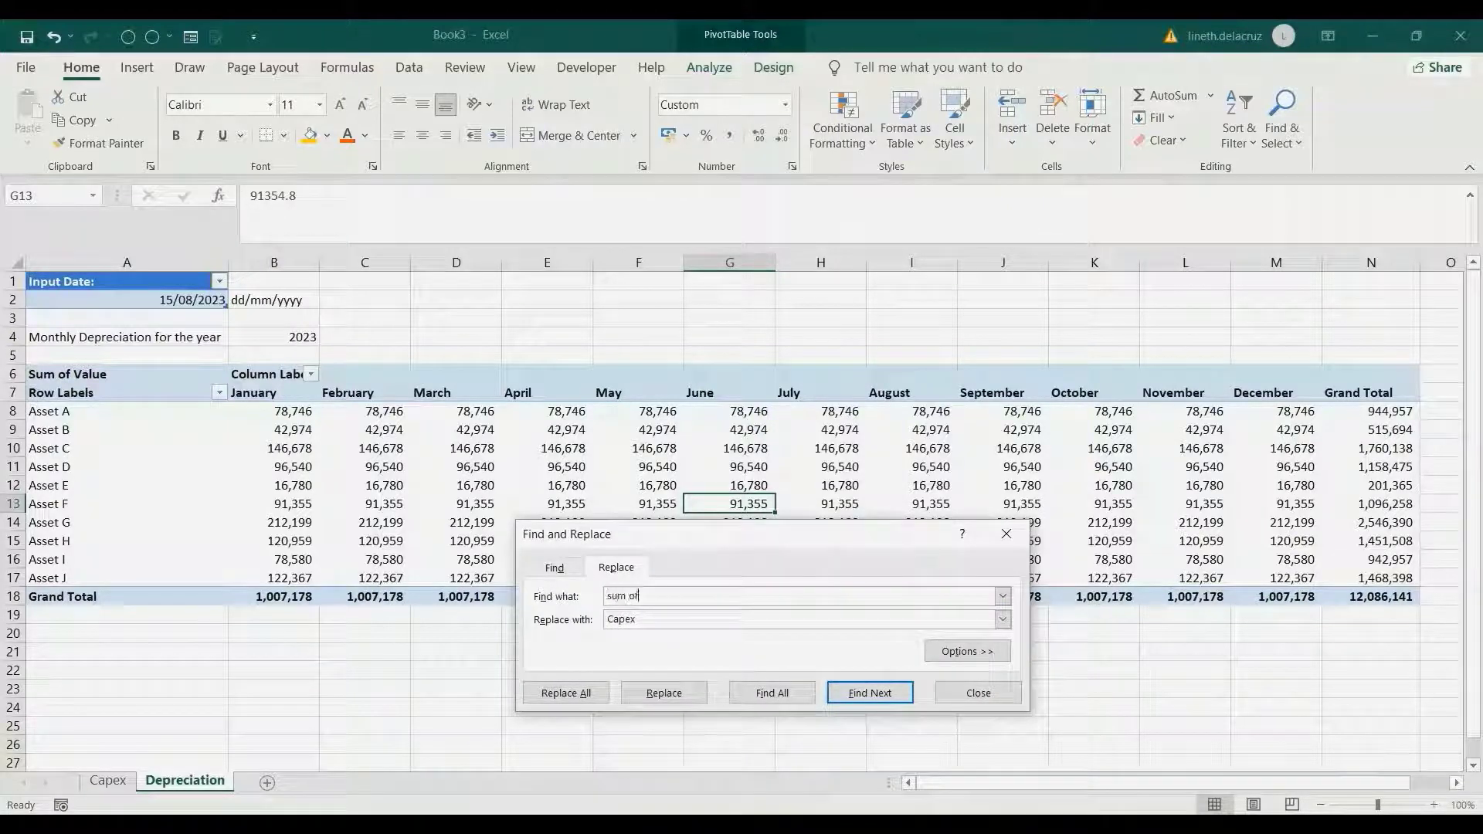
key(Tab)
key(BackSpace)
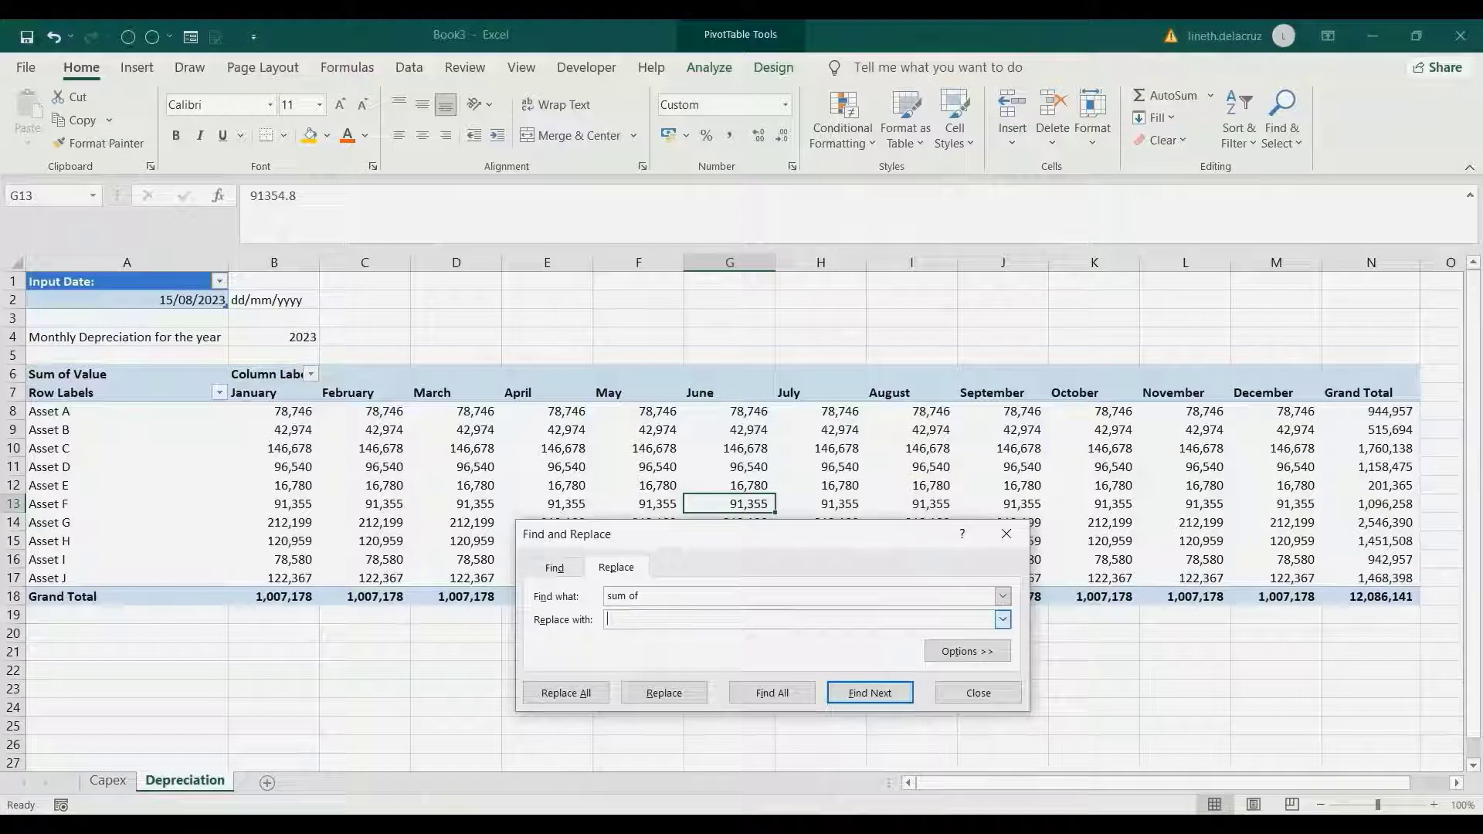
key(alt+a)
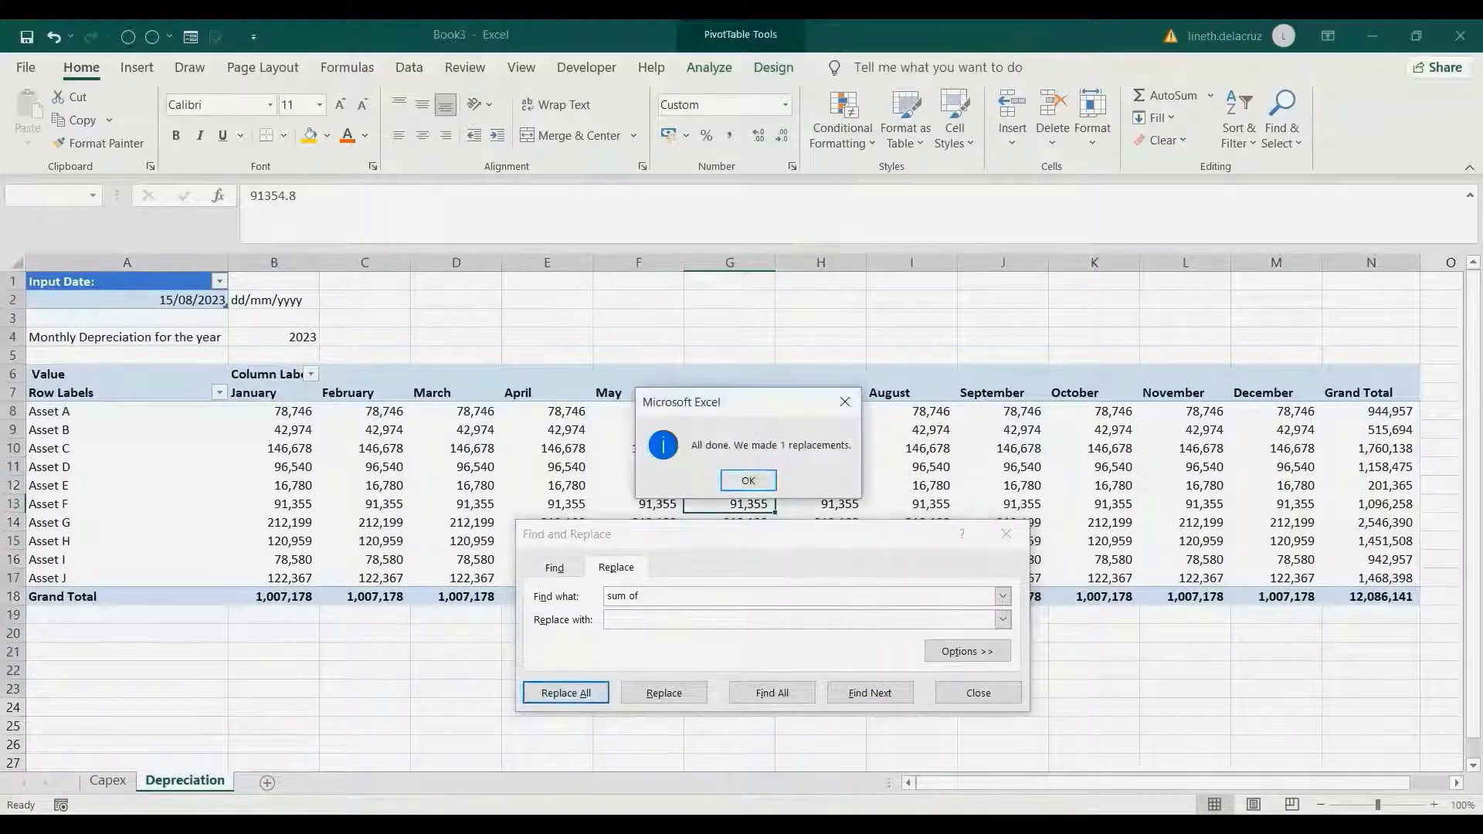
key(Return)
Replace all occurrences of "column labels" on the sheet with "Months"
text(column)
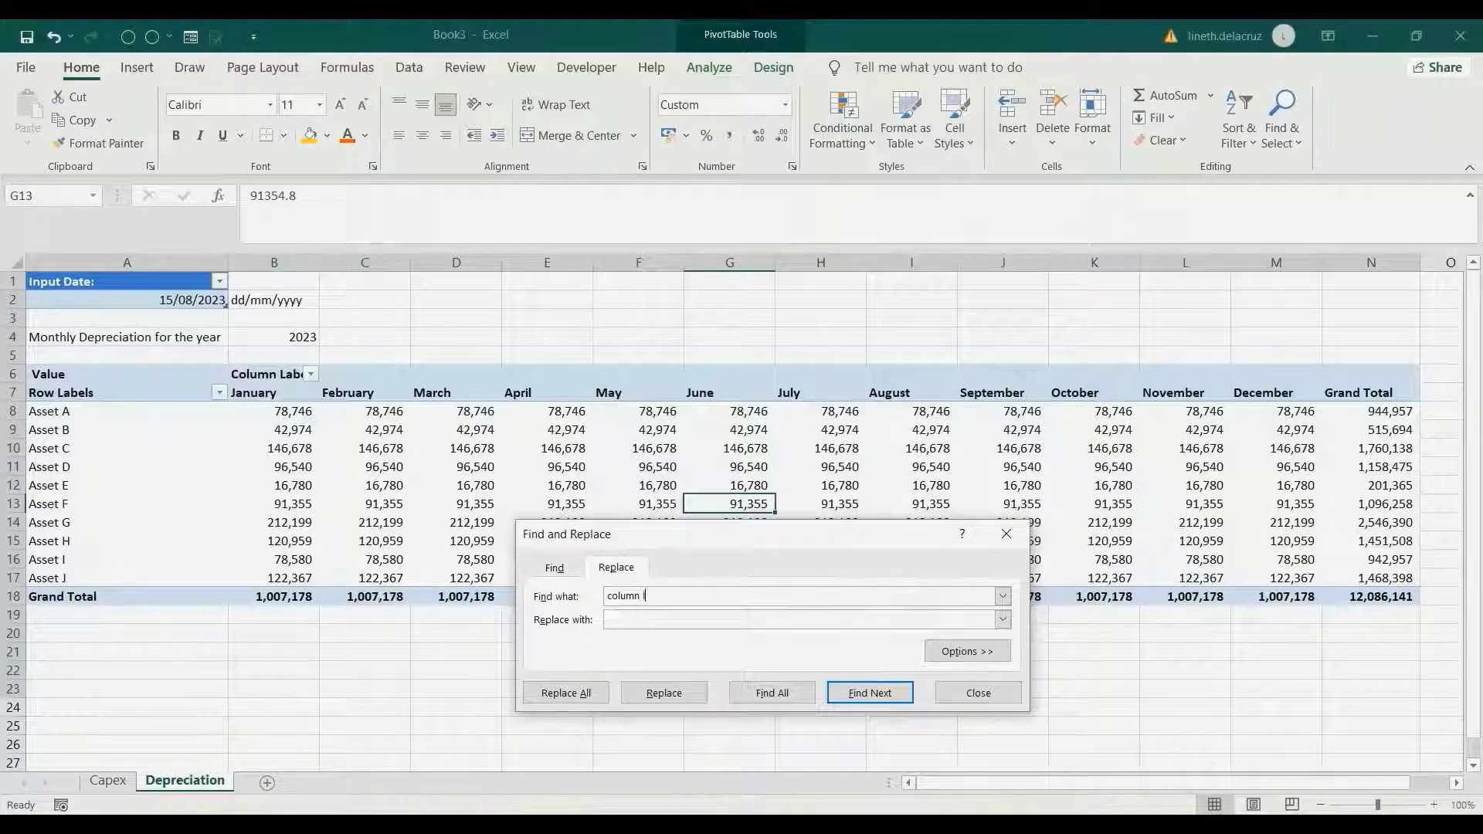
text( labels)
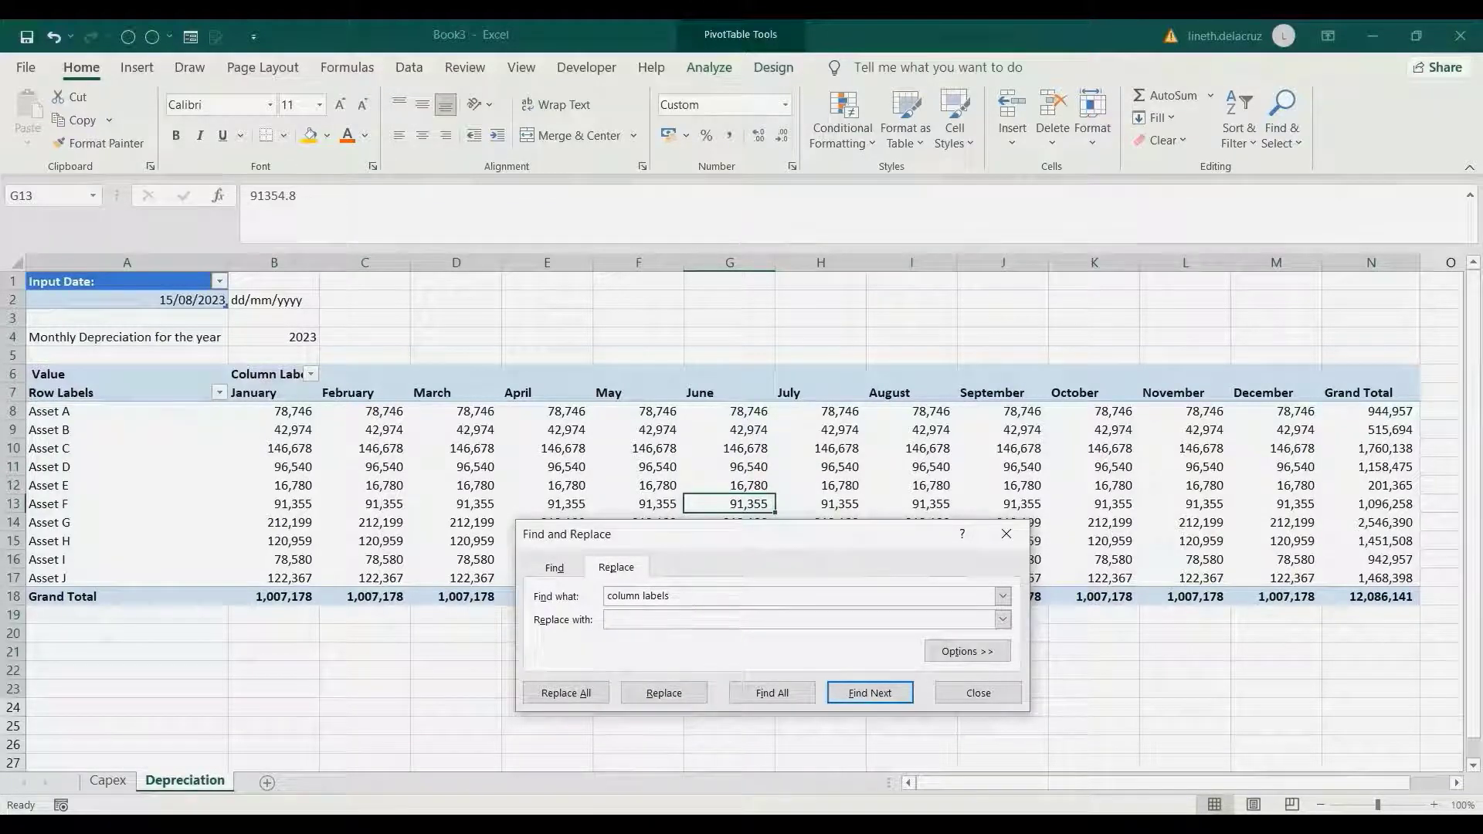
text(Months)
key(Return)
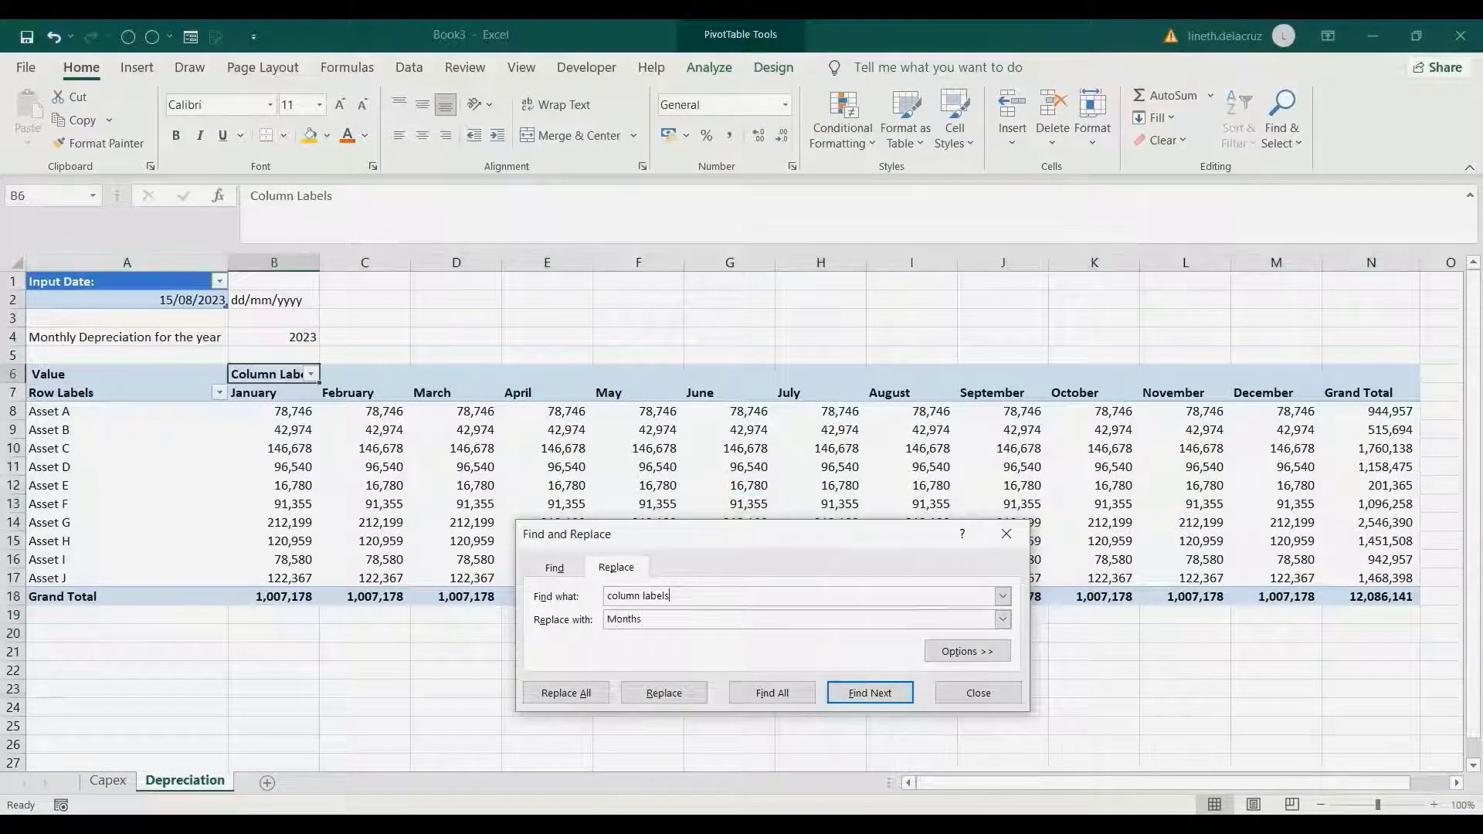
key(alt+a)
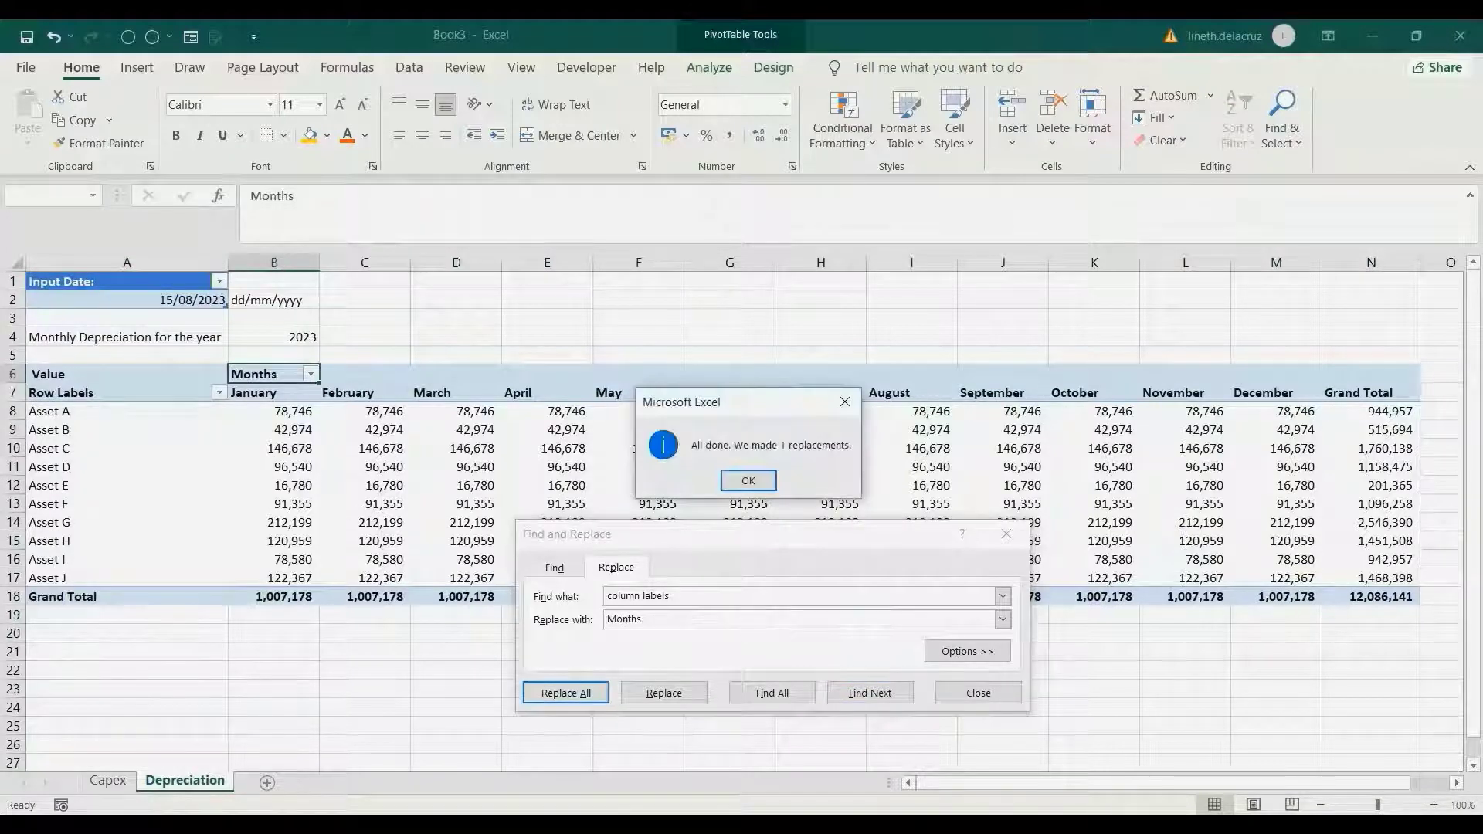
key(Return)
Replace all occurrences of "row labels" on the sheet with "Capex" and check the renamed PivotTable headers
double_click(622, 597)
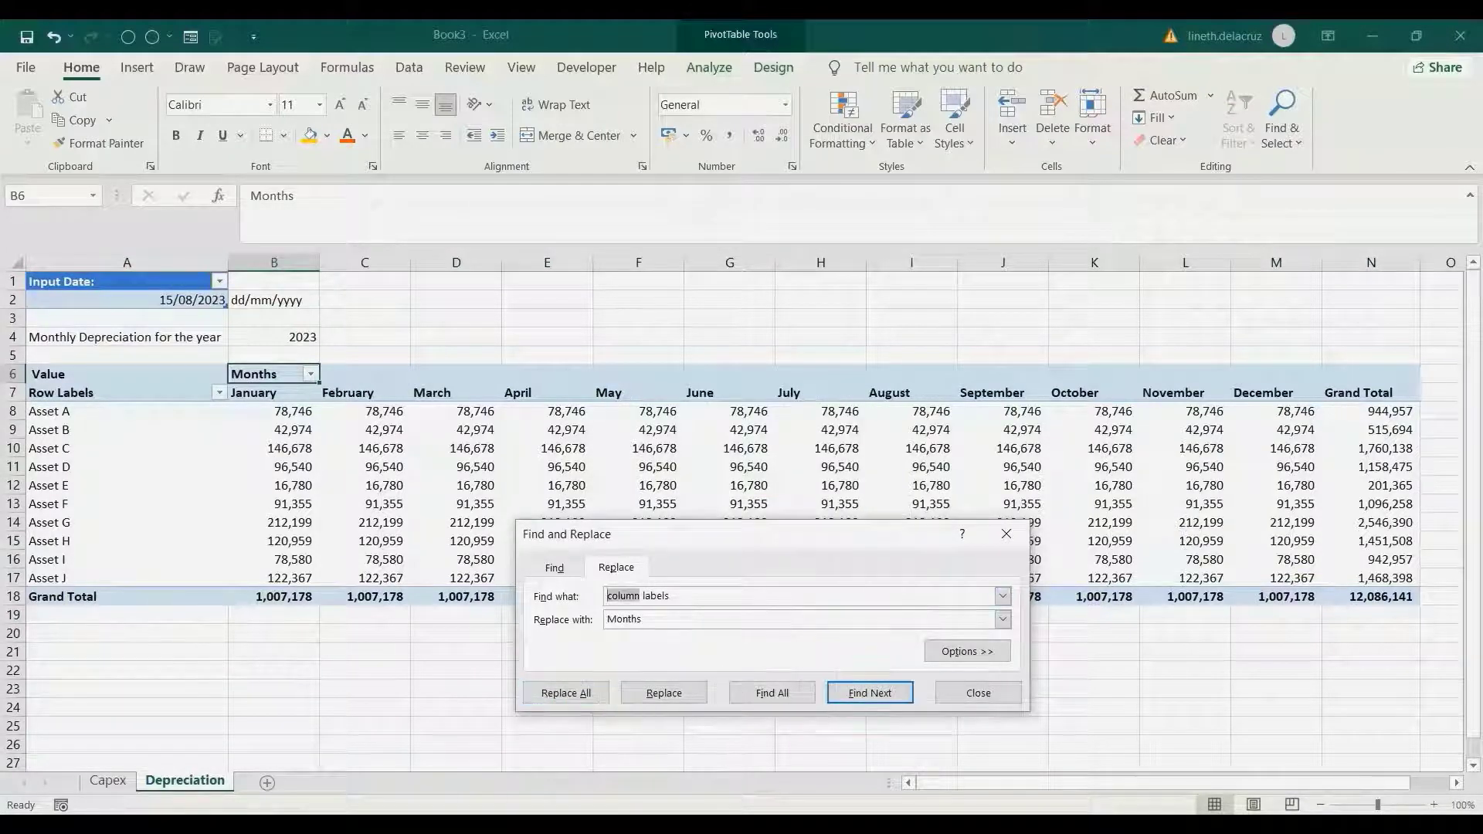
text(row)
key(Tab)
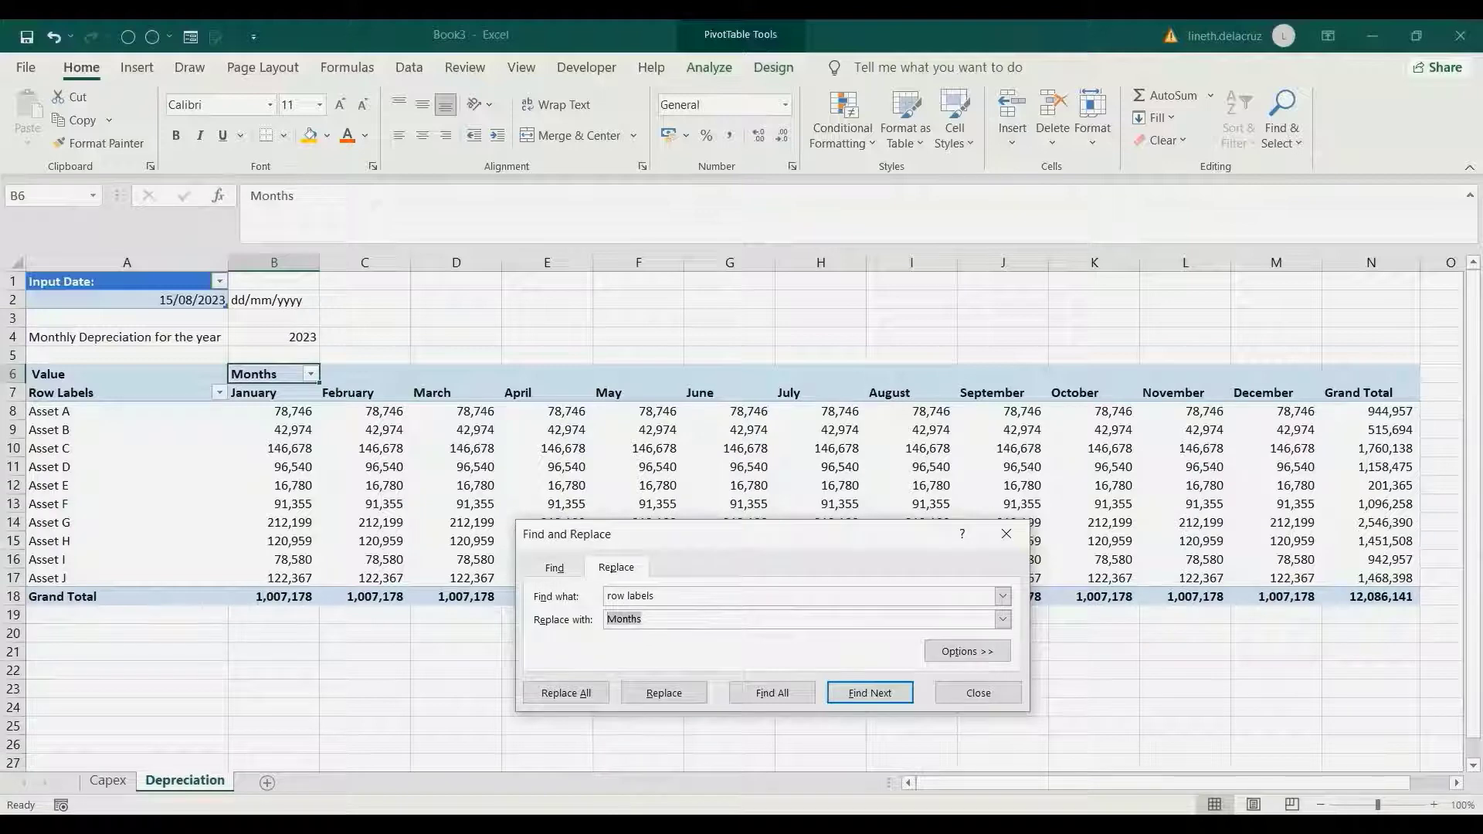
text(Capex)
key(alt+a)
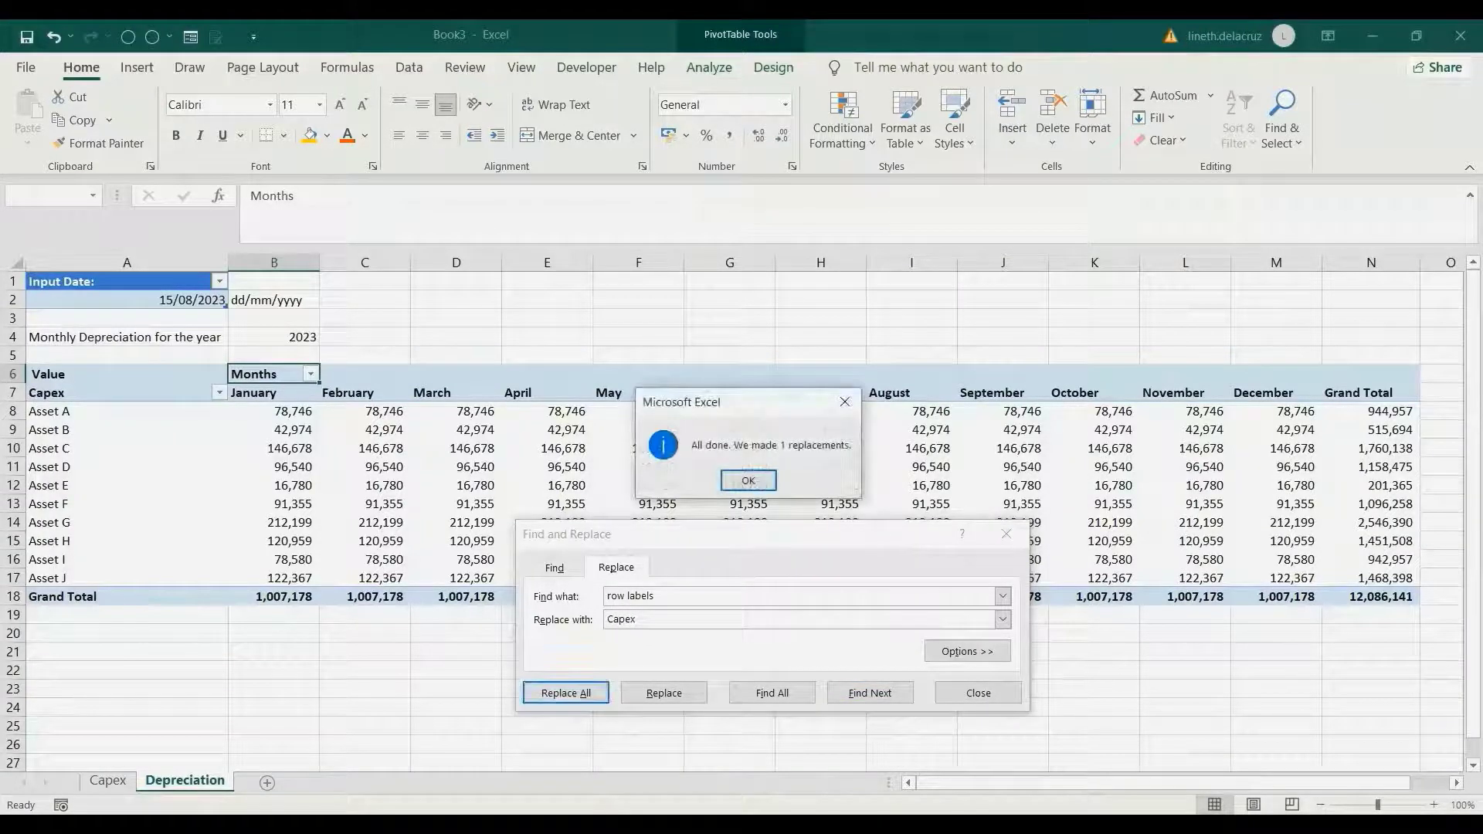
key(Return)
key(Escape)
drag(78, 374, 273, 392)
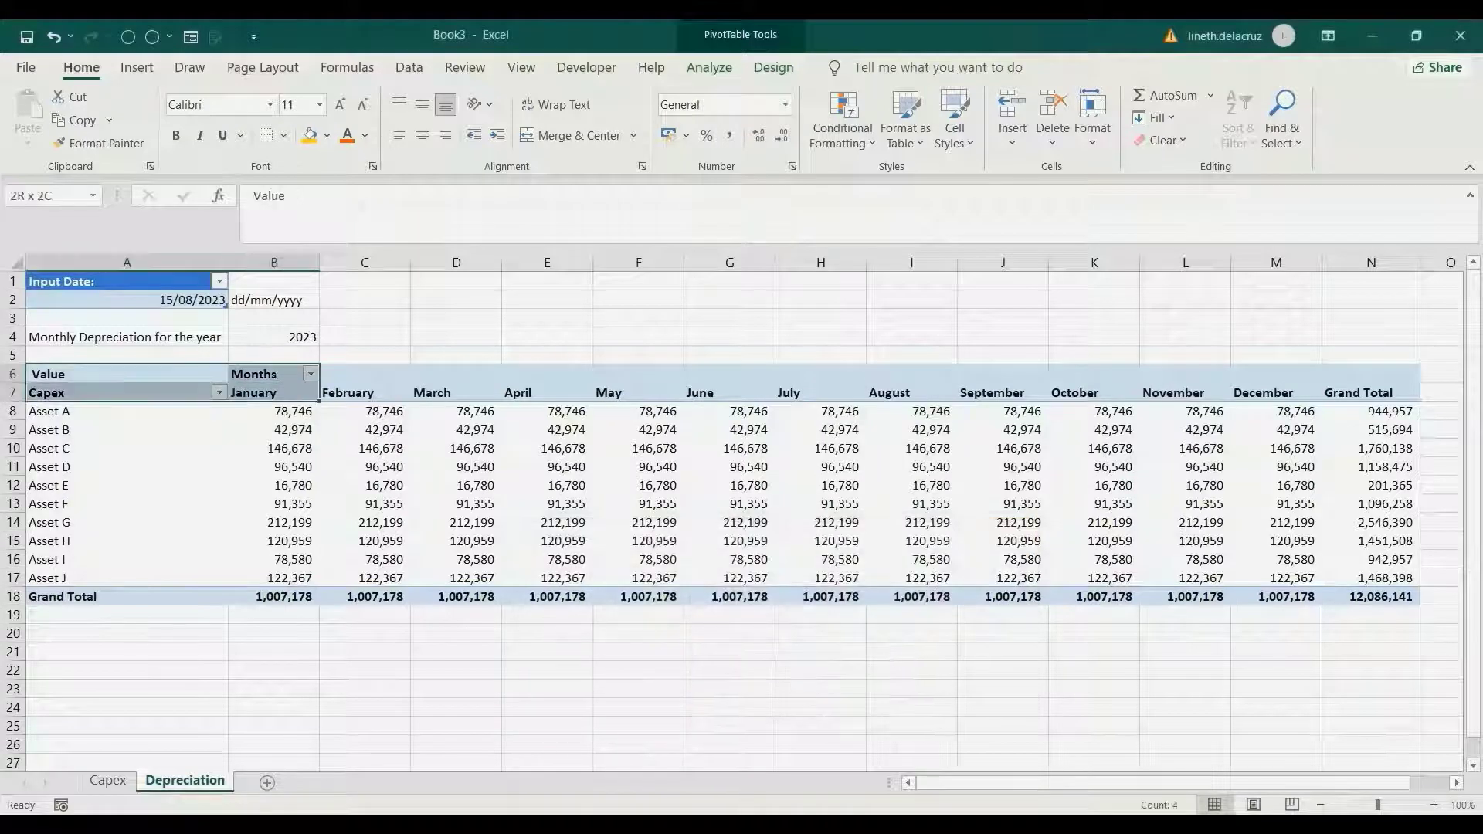
click(365, 485)
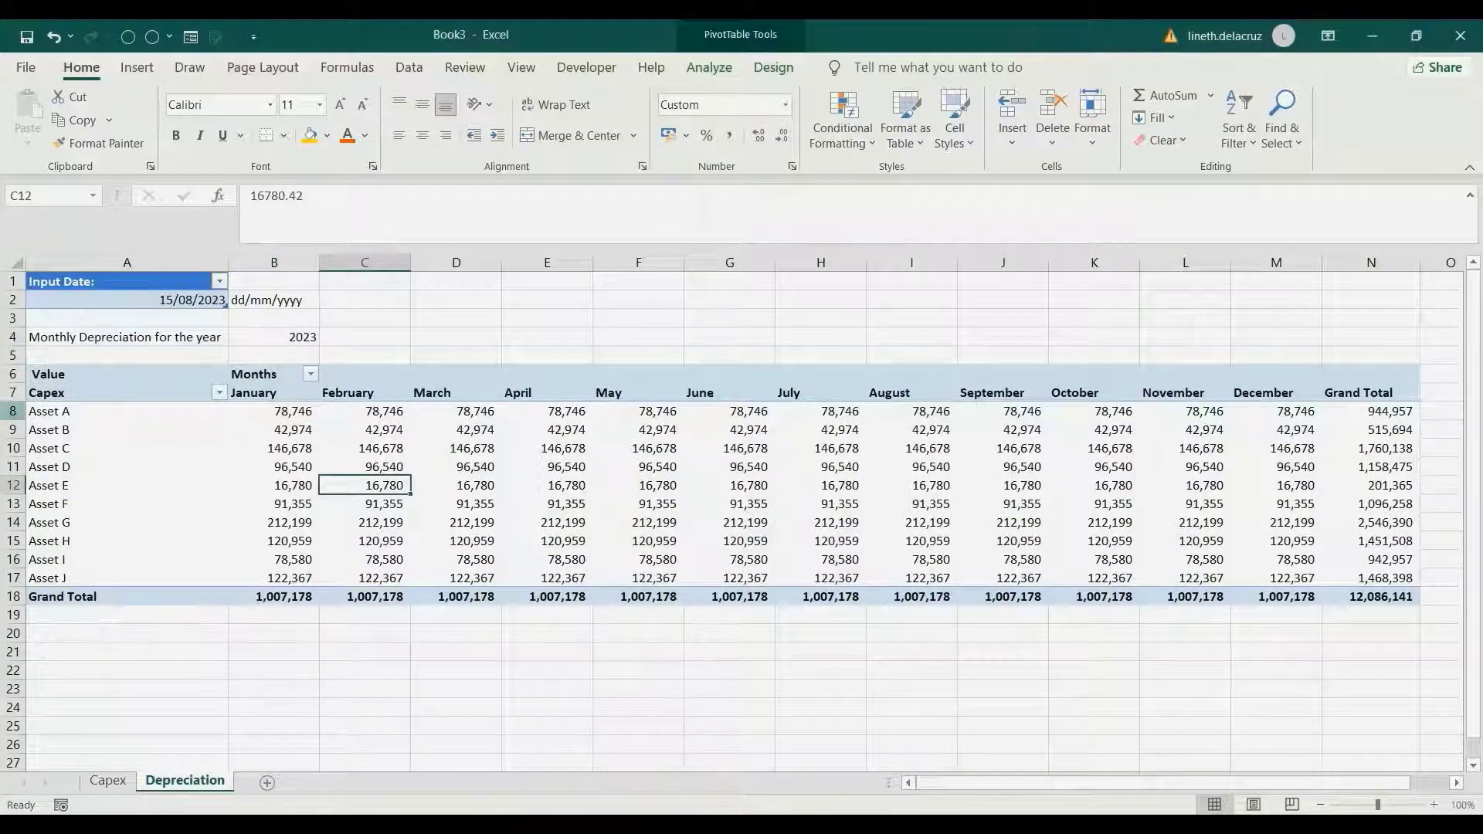
Look up Asset A's acquisition date on the Capex sheet and set the Depreciation sheet's Input Date to 27/10/2021
click(12, 411)
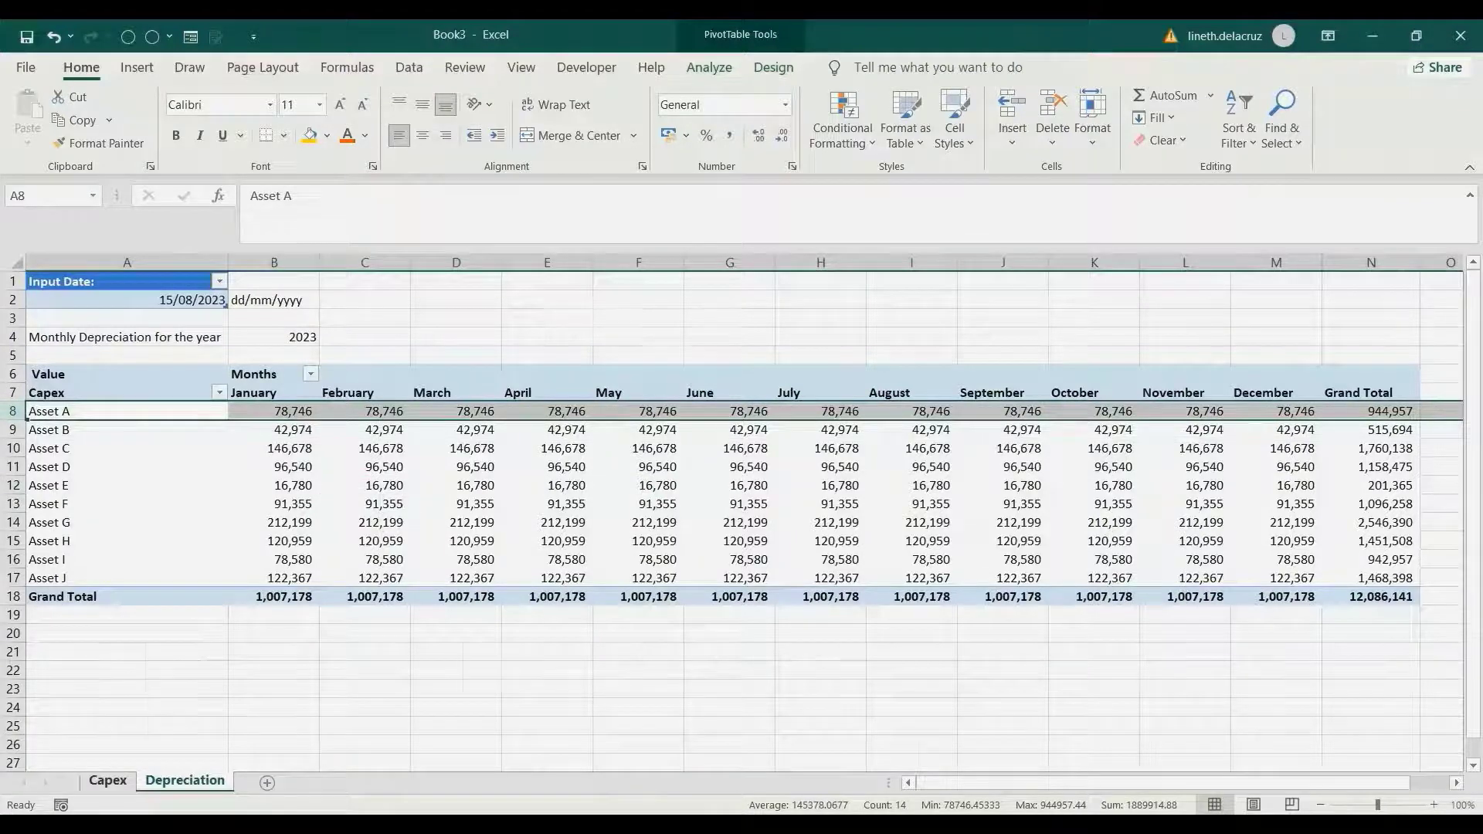
click(107, 780)
click(13, 300)
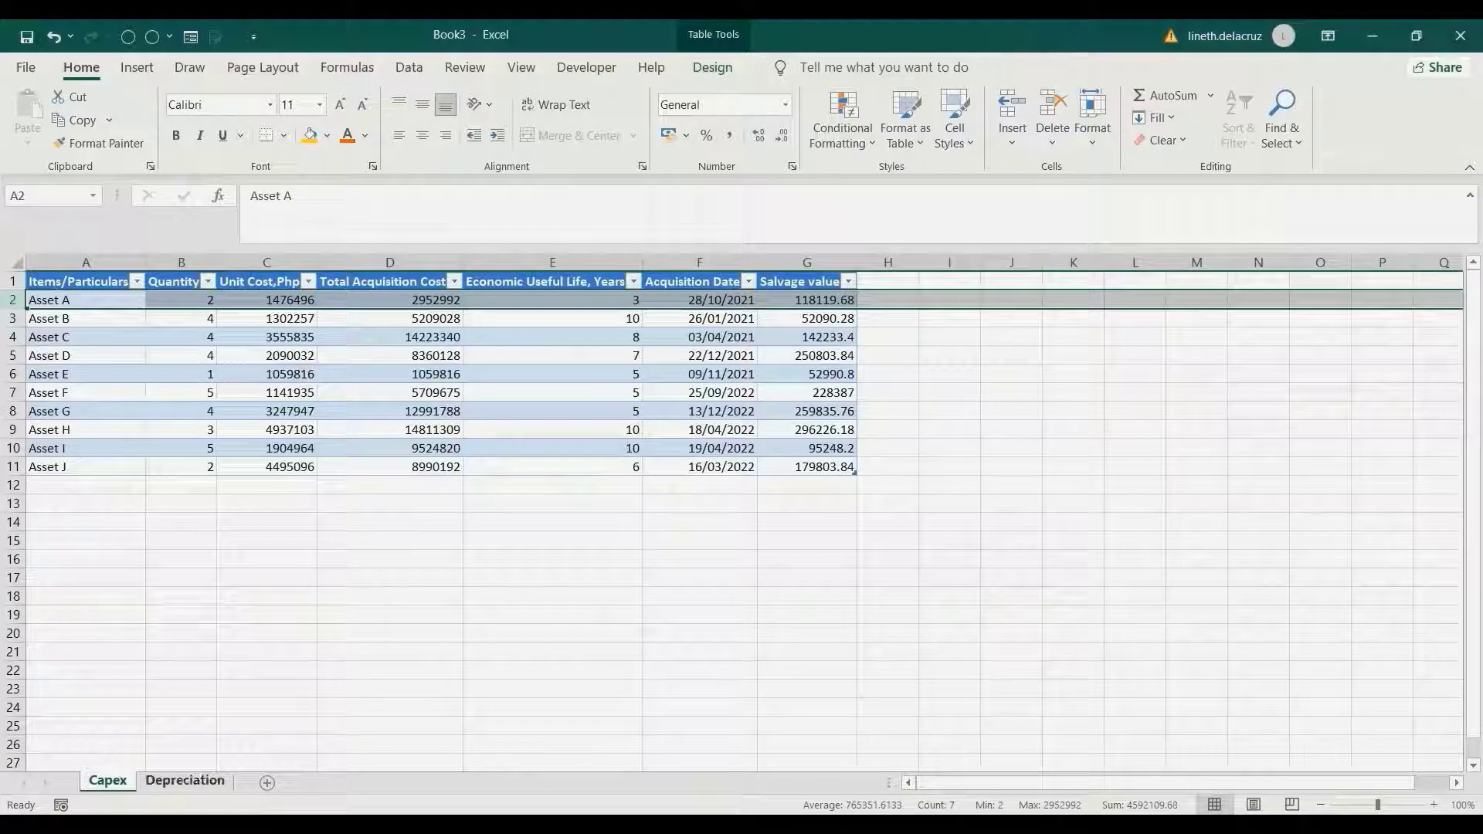
click(184, 781)
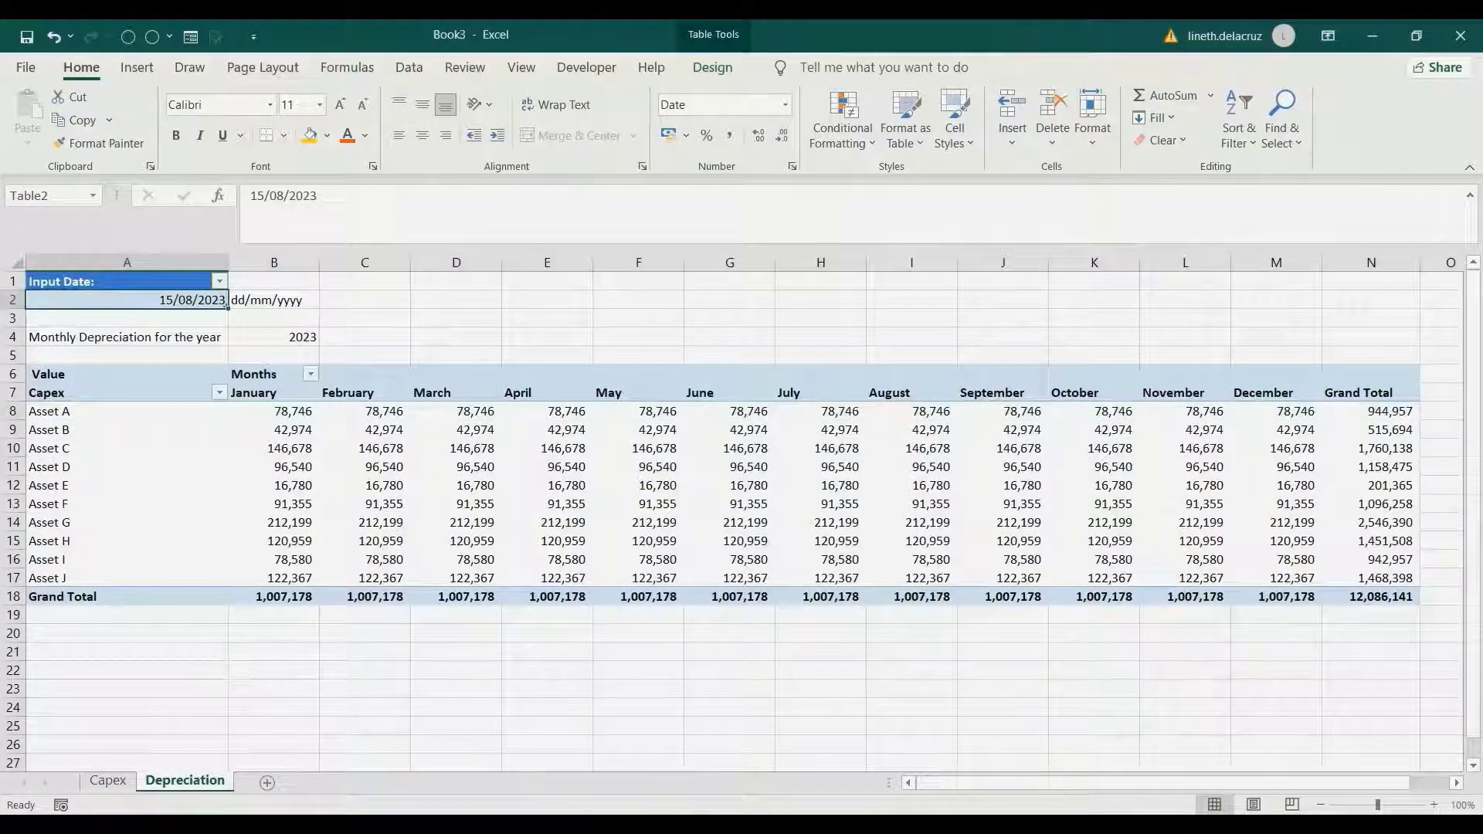
text(27/)
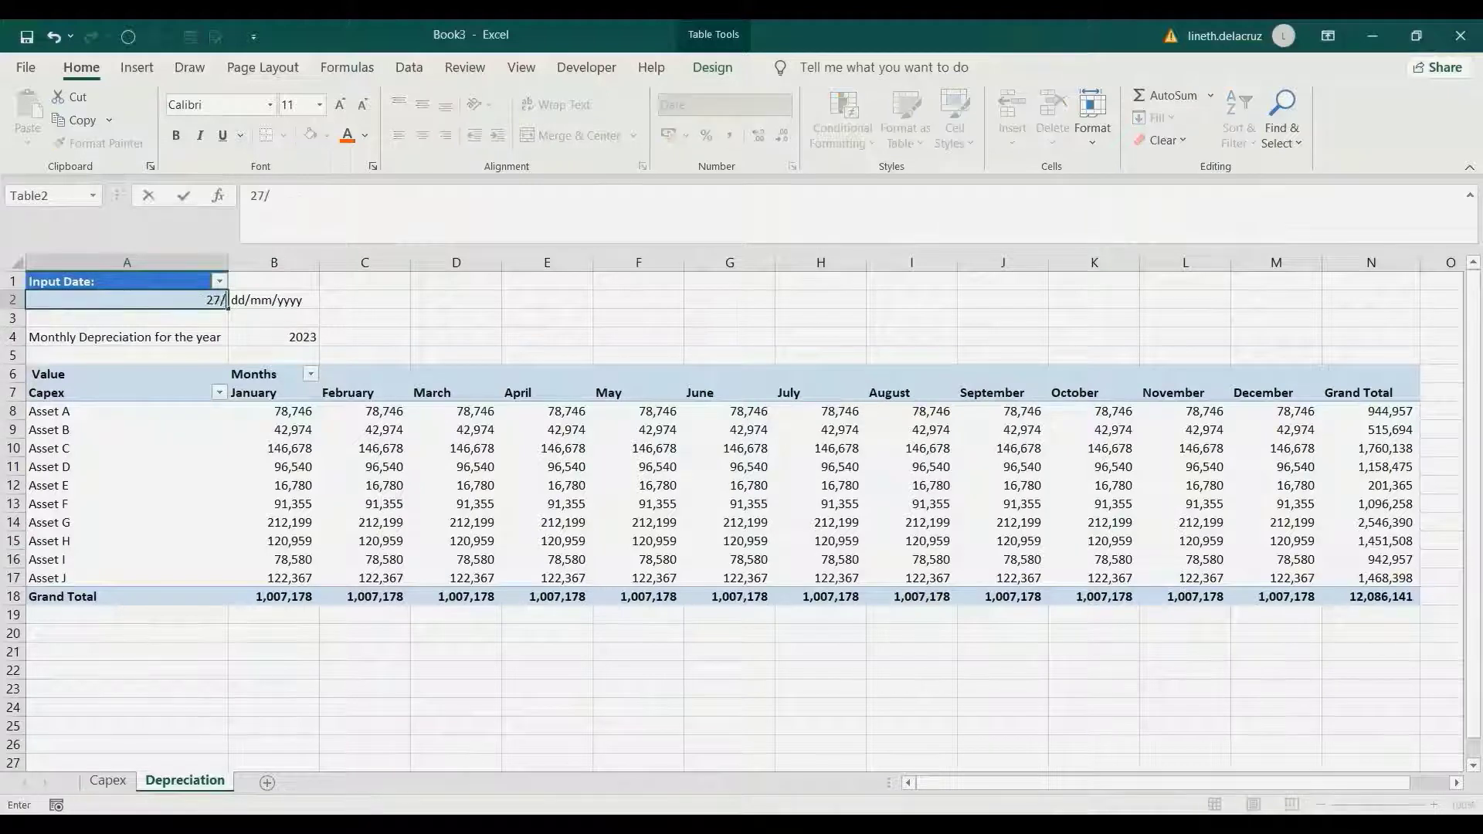
text(10/2021)
key(Return)
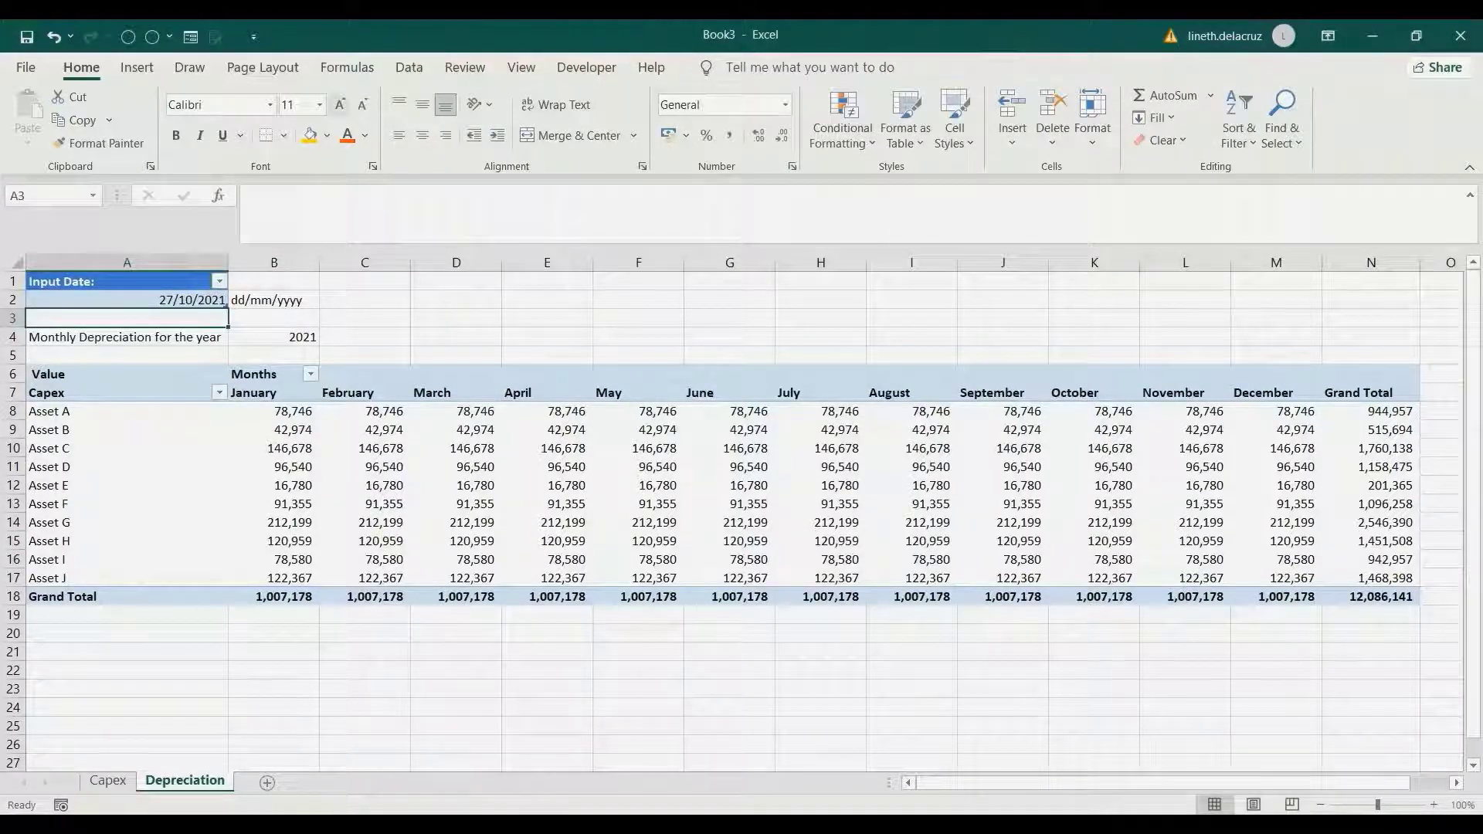
Refresh all data for the current Input Date and check Asset A's row in the PivotTable
click(409, 67)
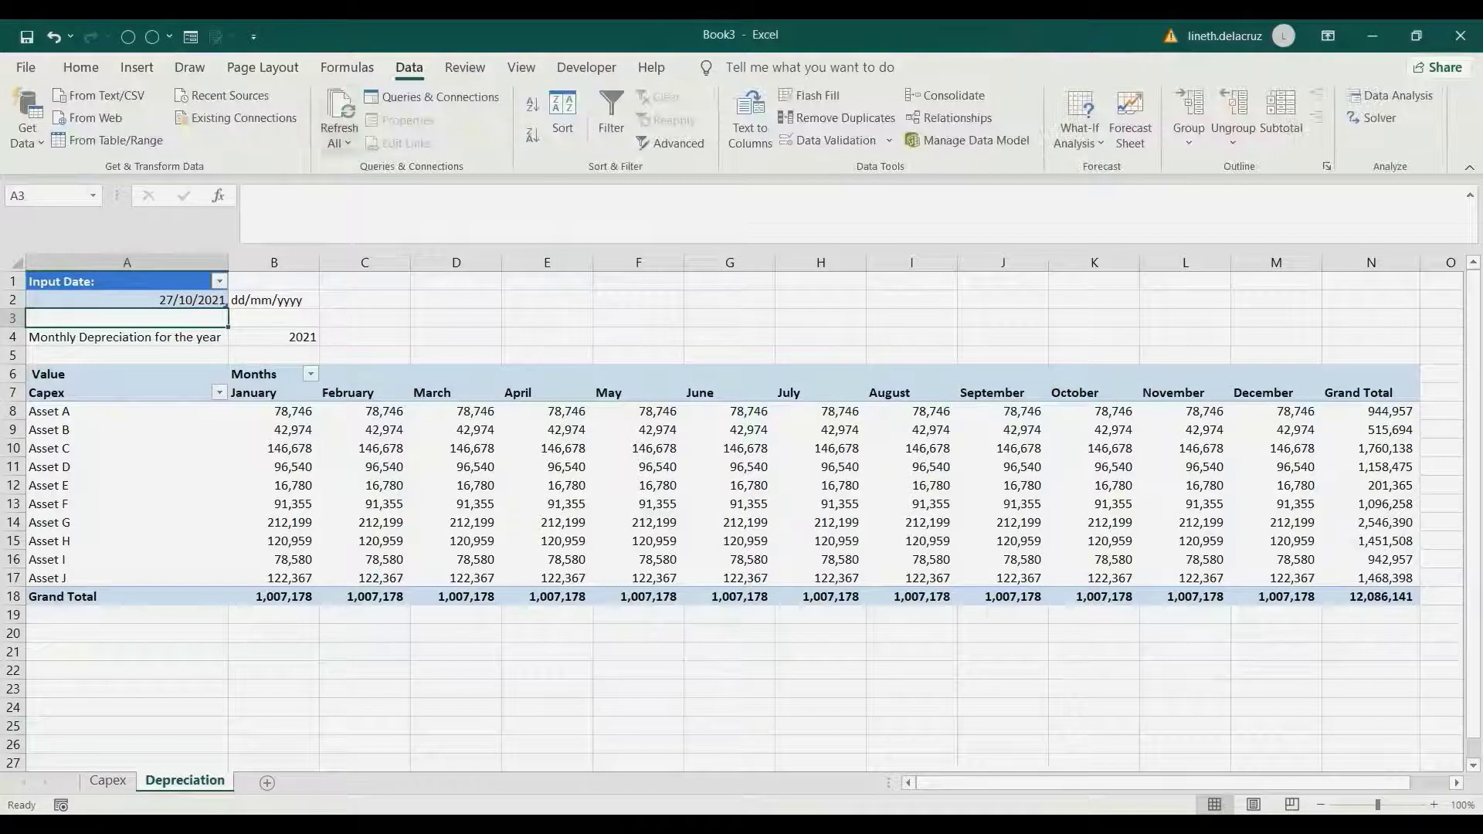
click(340, 116)
click(13, 411)
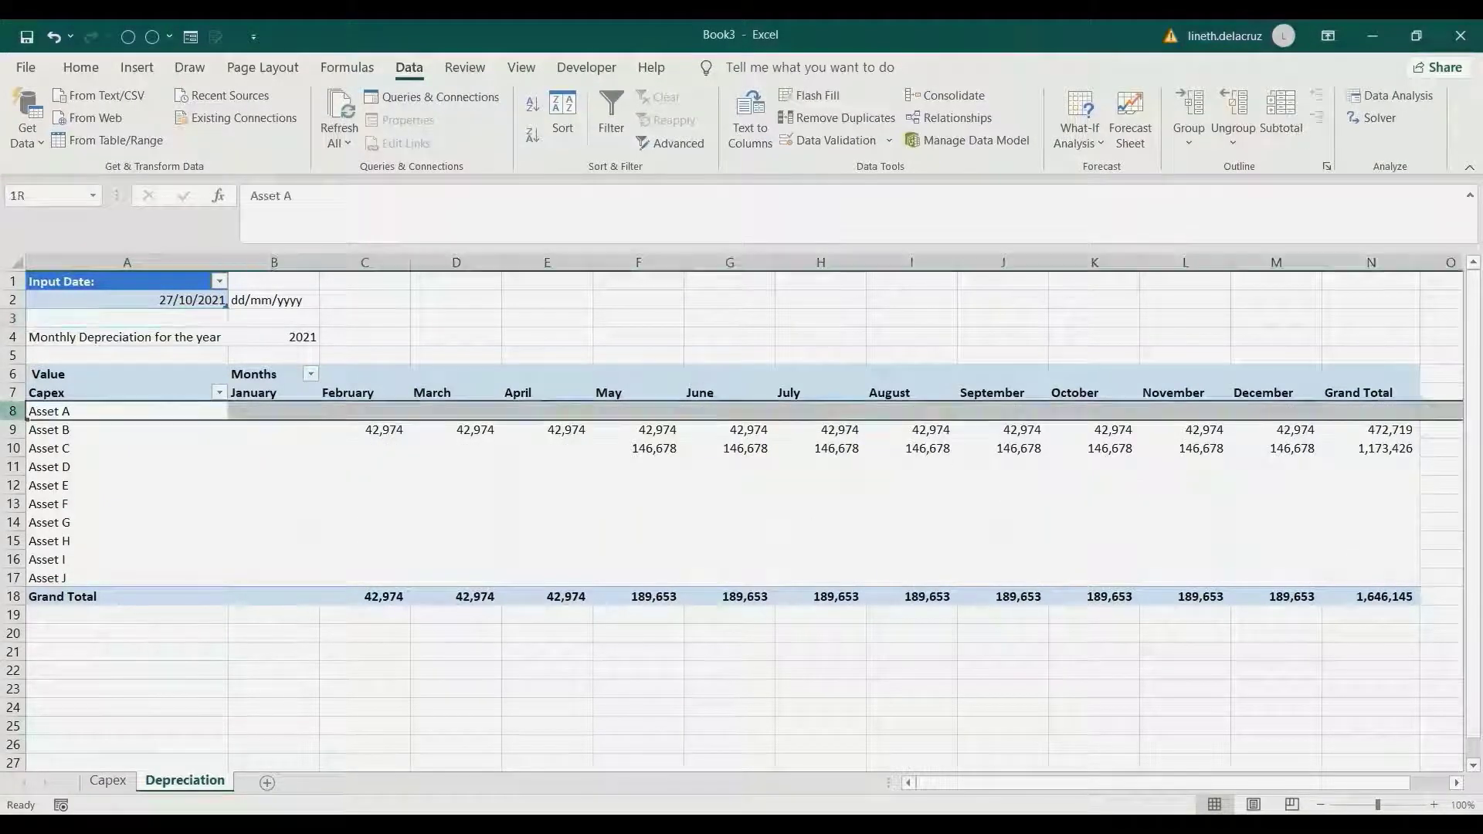
Set the Input Date to 28/10/2021, refresh all data and check Asset A's October and November depreciation
click(127, 300)
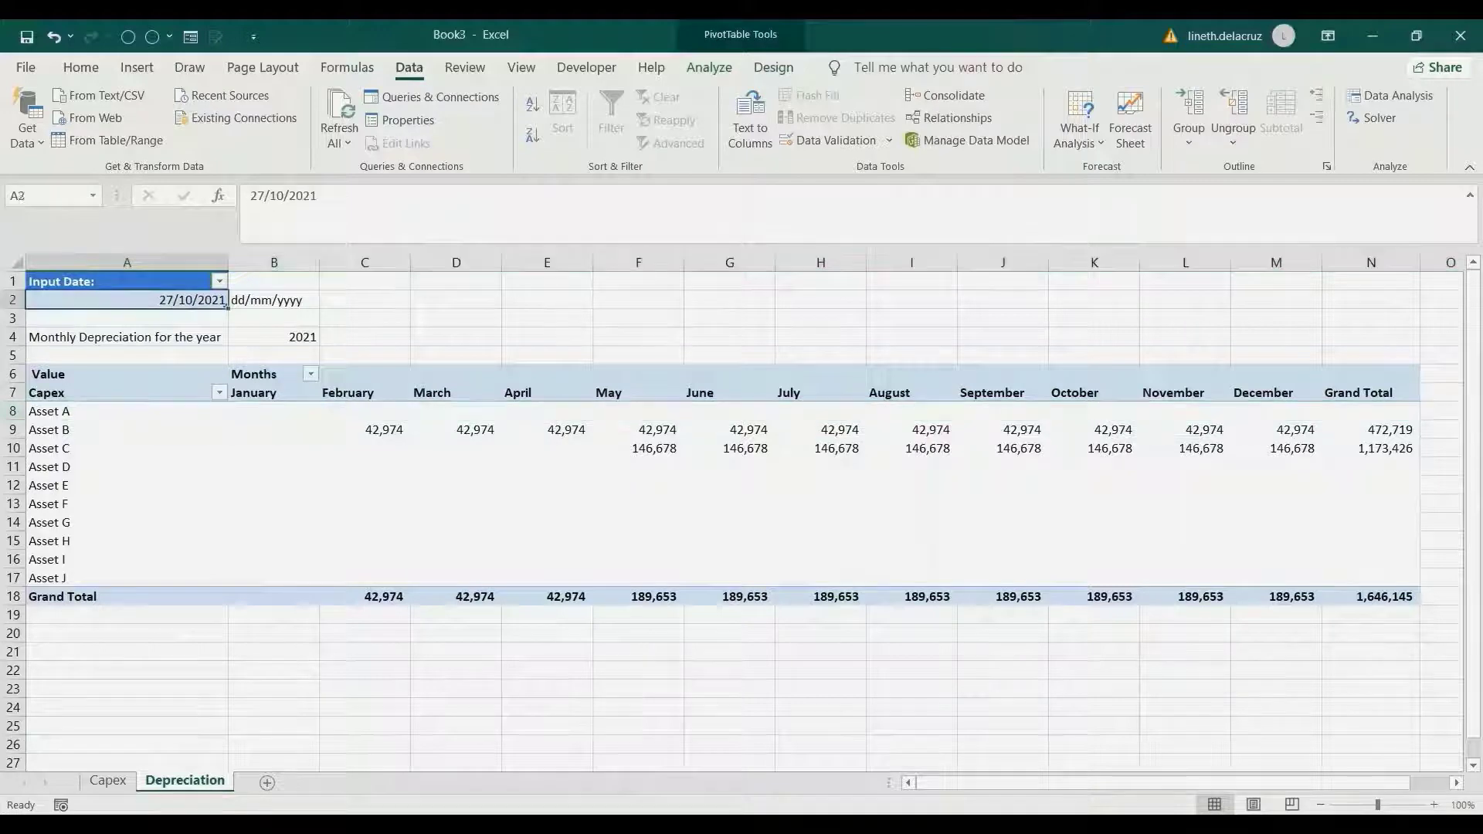
key(F2)
key(BackSpace)
text(8)
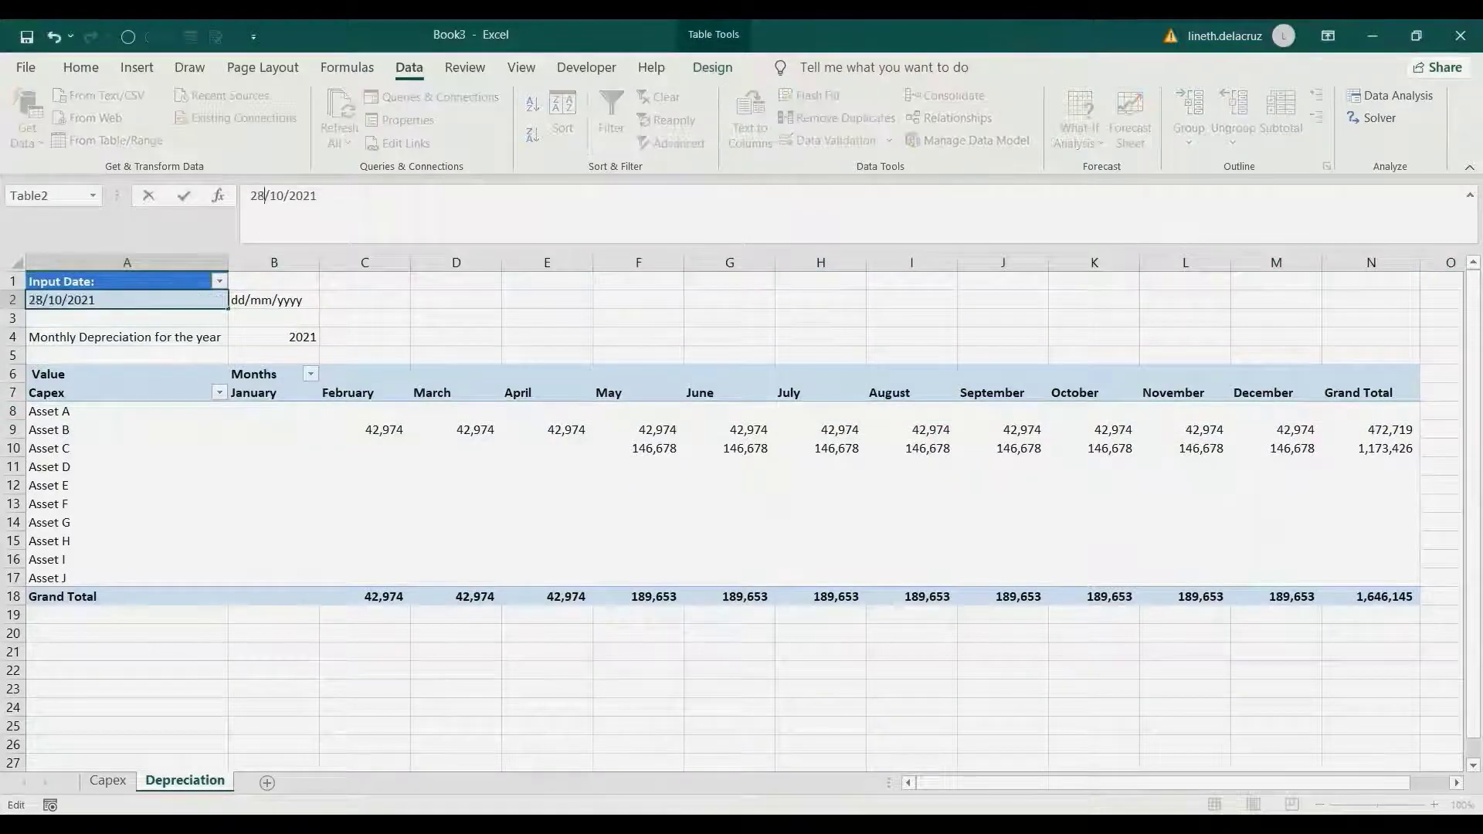
key(Return)
click(12, 411)
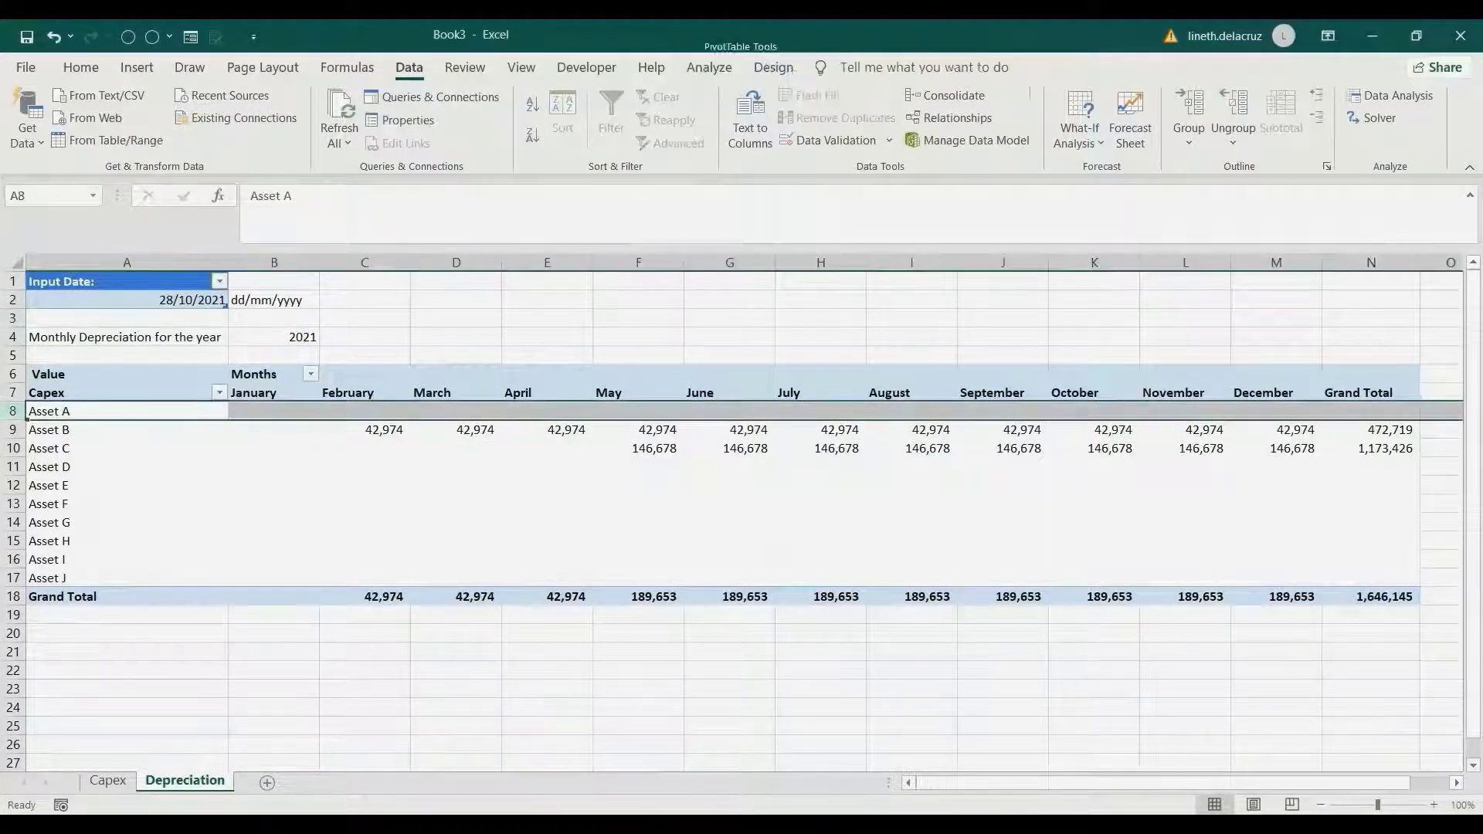
click(339, 116)
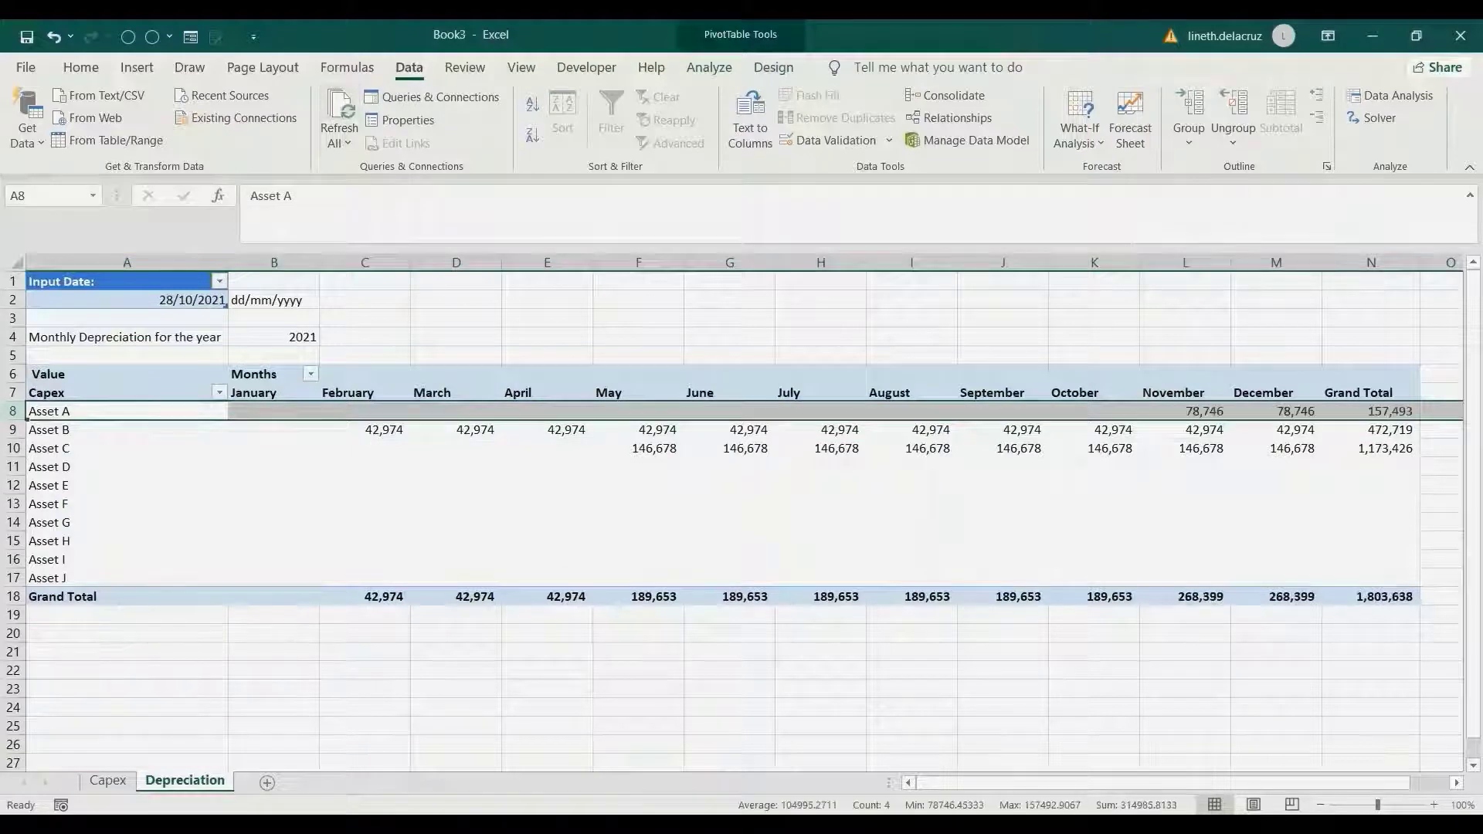
click(1185, 411)
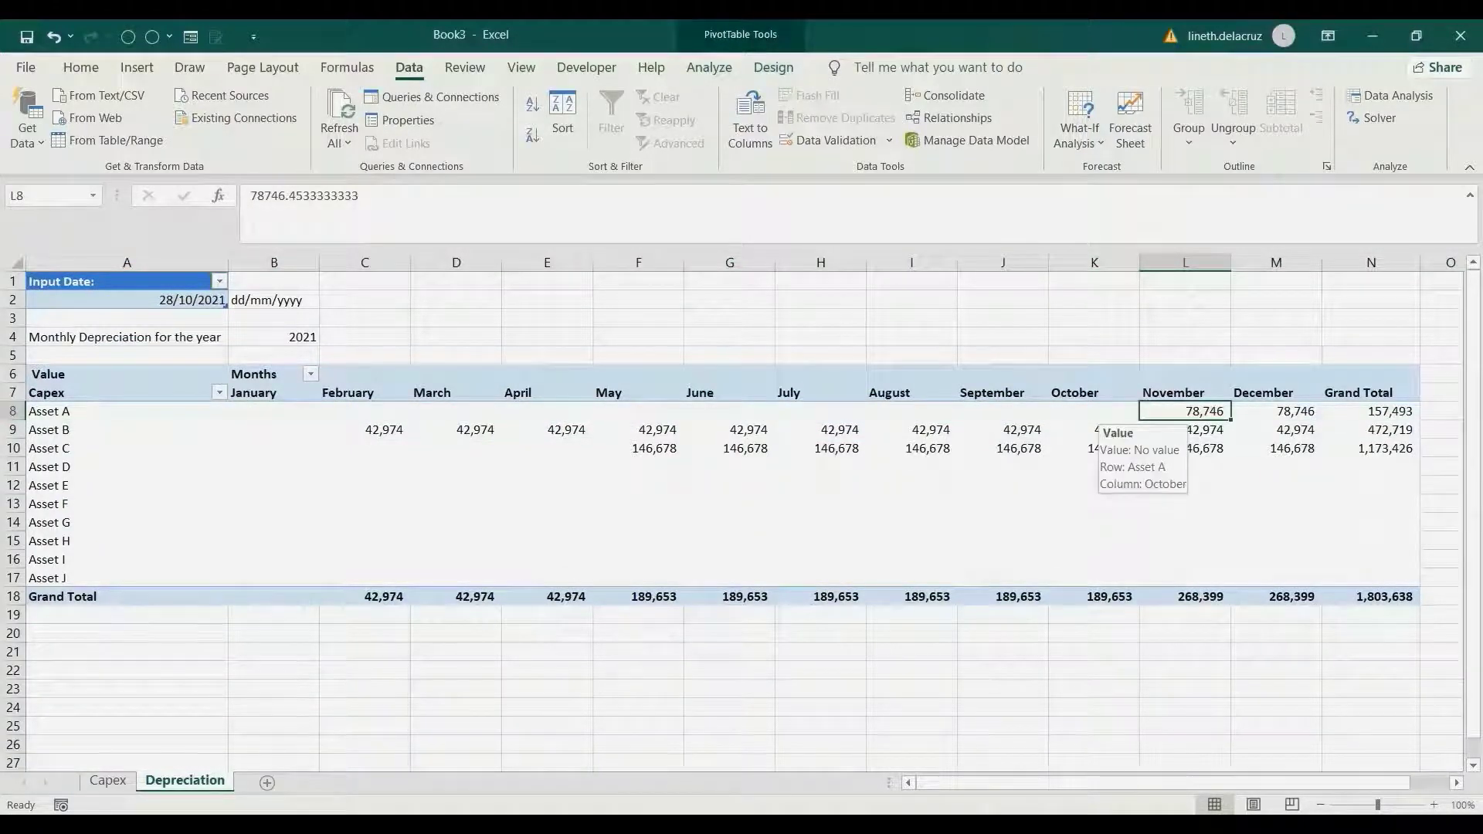
click(1094, 411)
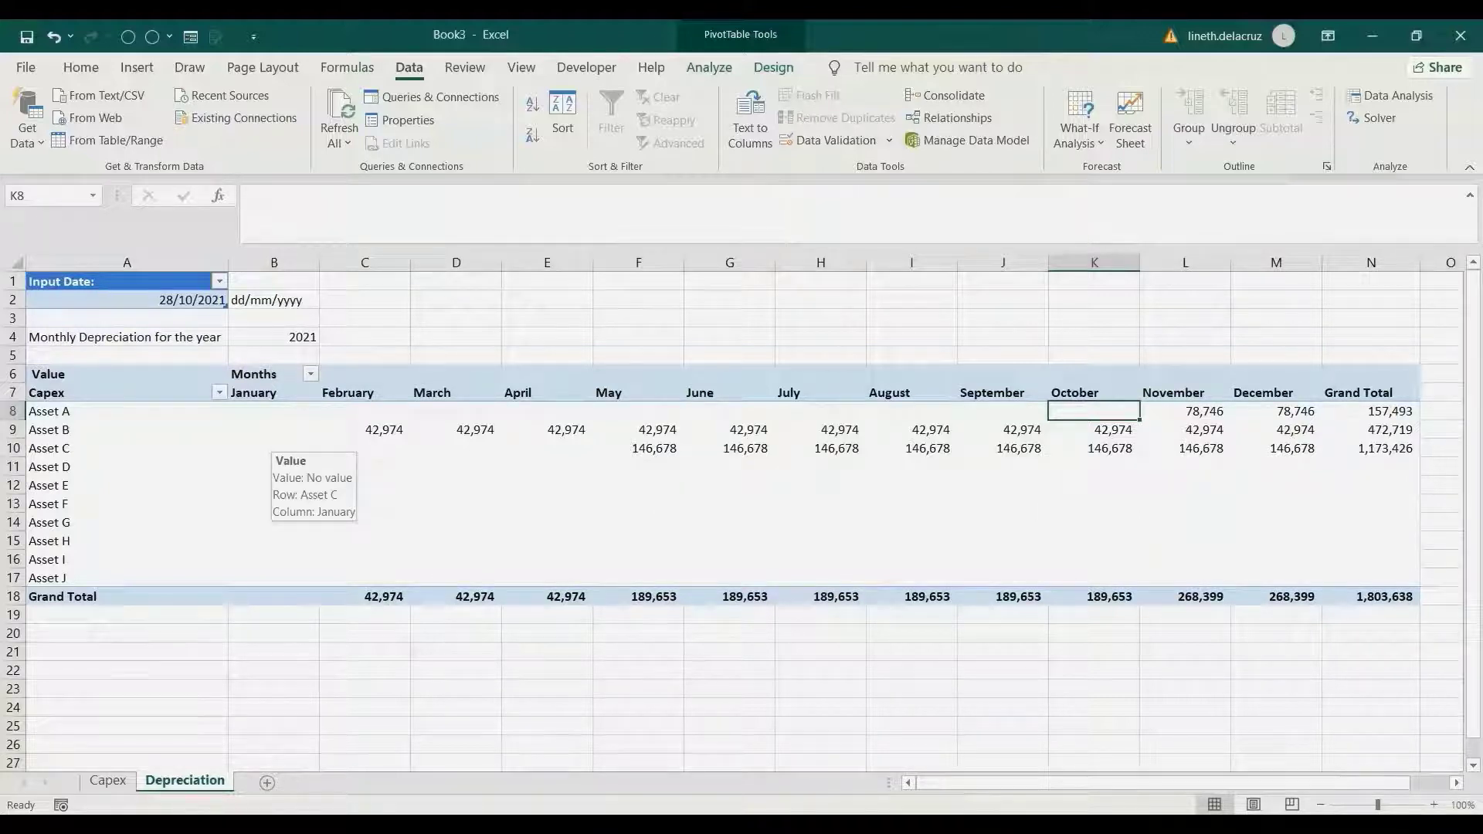
Set the Input Date to 28/10/2022, refresh all data and check Asset A's row for the year
click(155, 300)
click(348, 198)
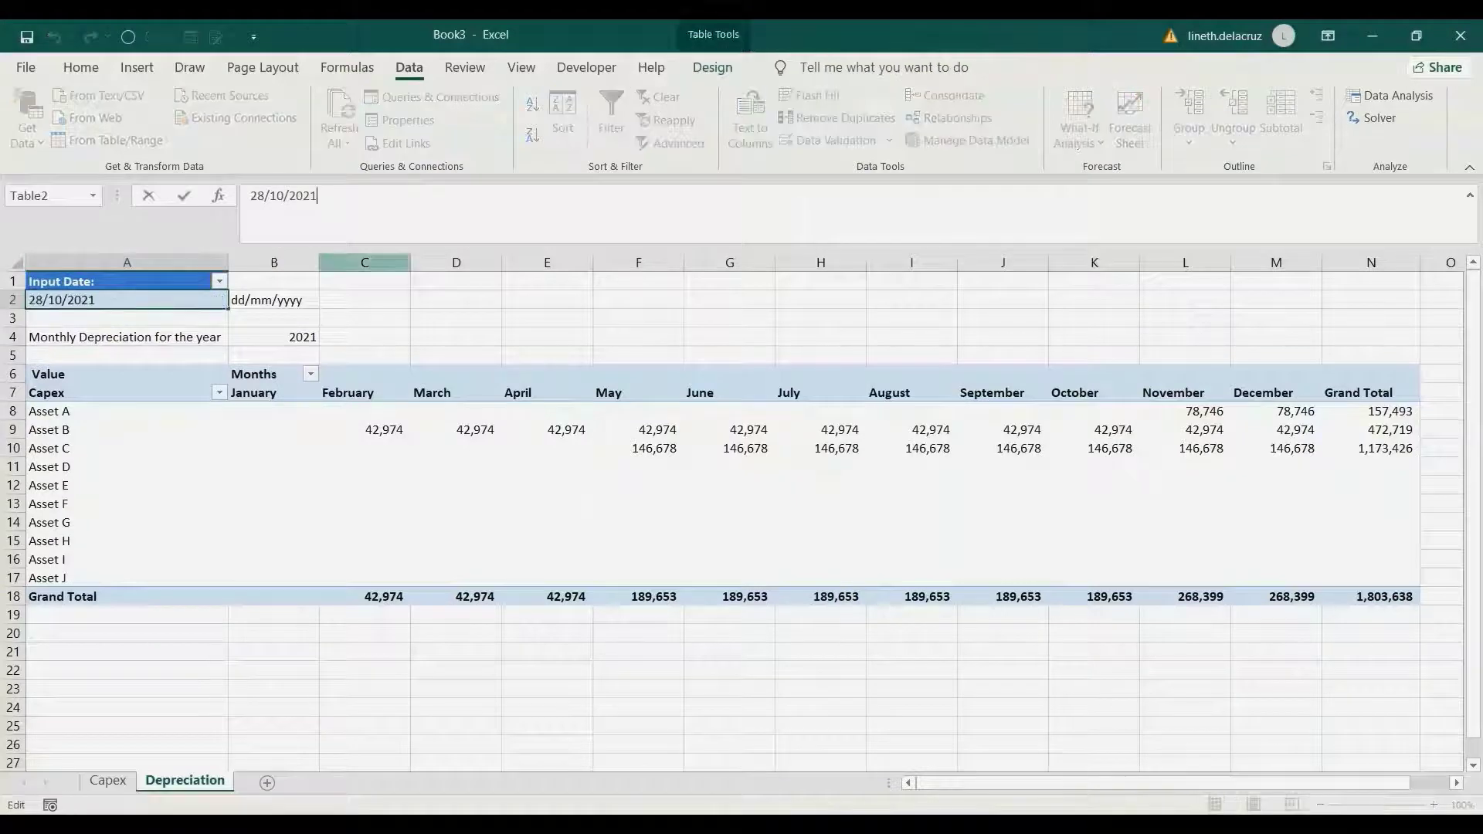
key(BackSpace)
text(2)
key(Return)
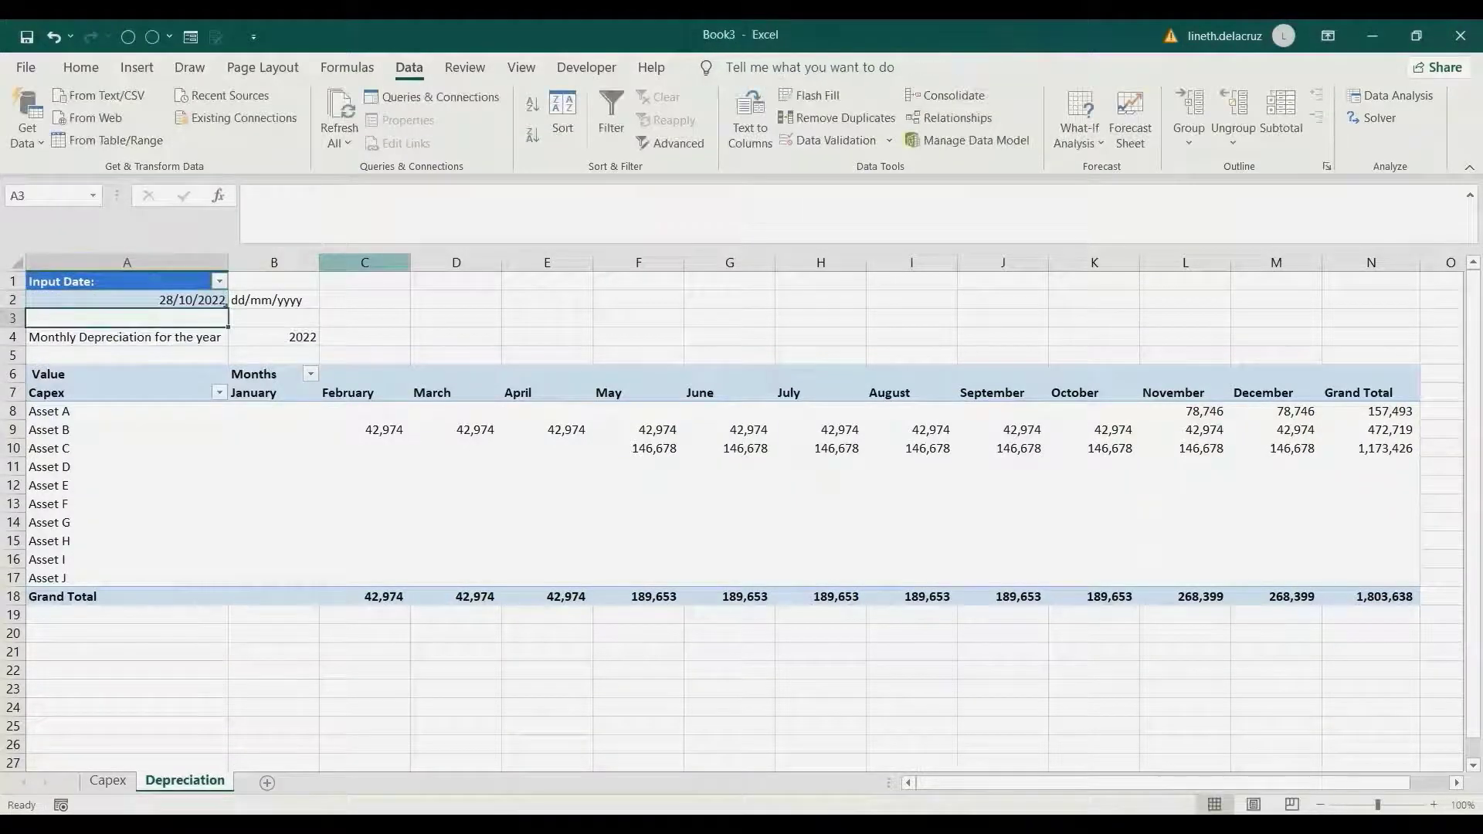
click(338, 143)
click(363, 158)
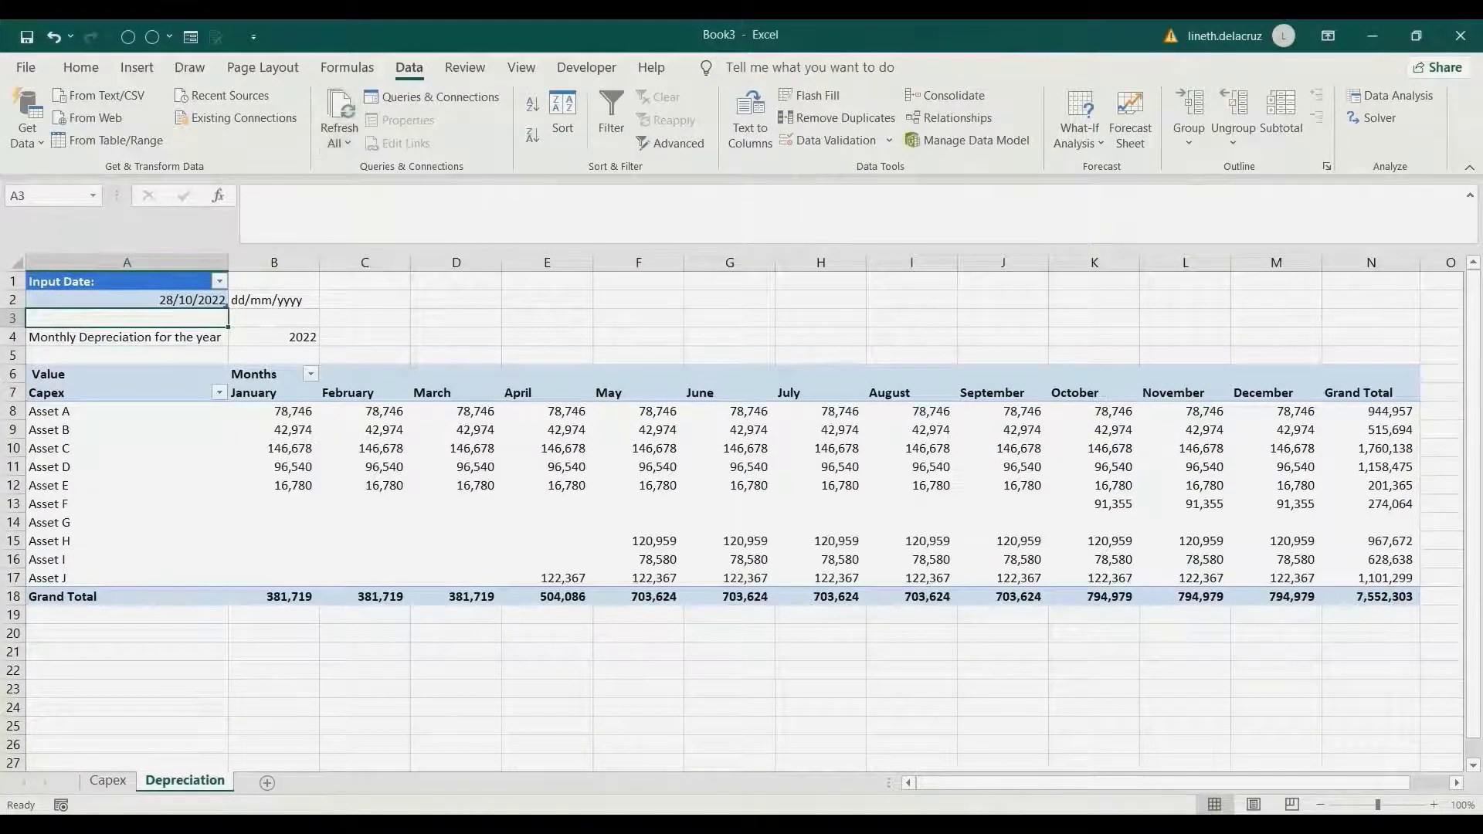
click(275, 411)
click(13, 412)
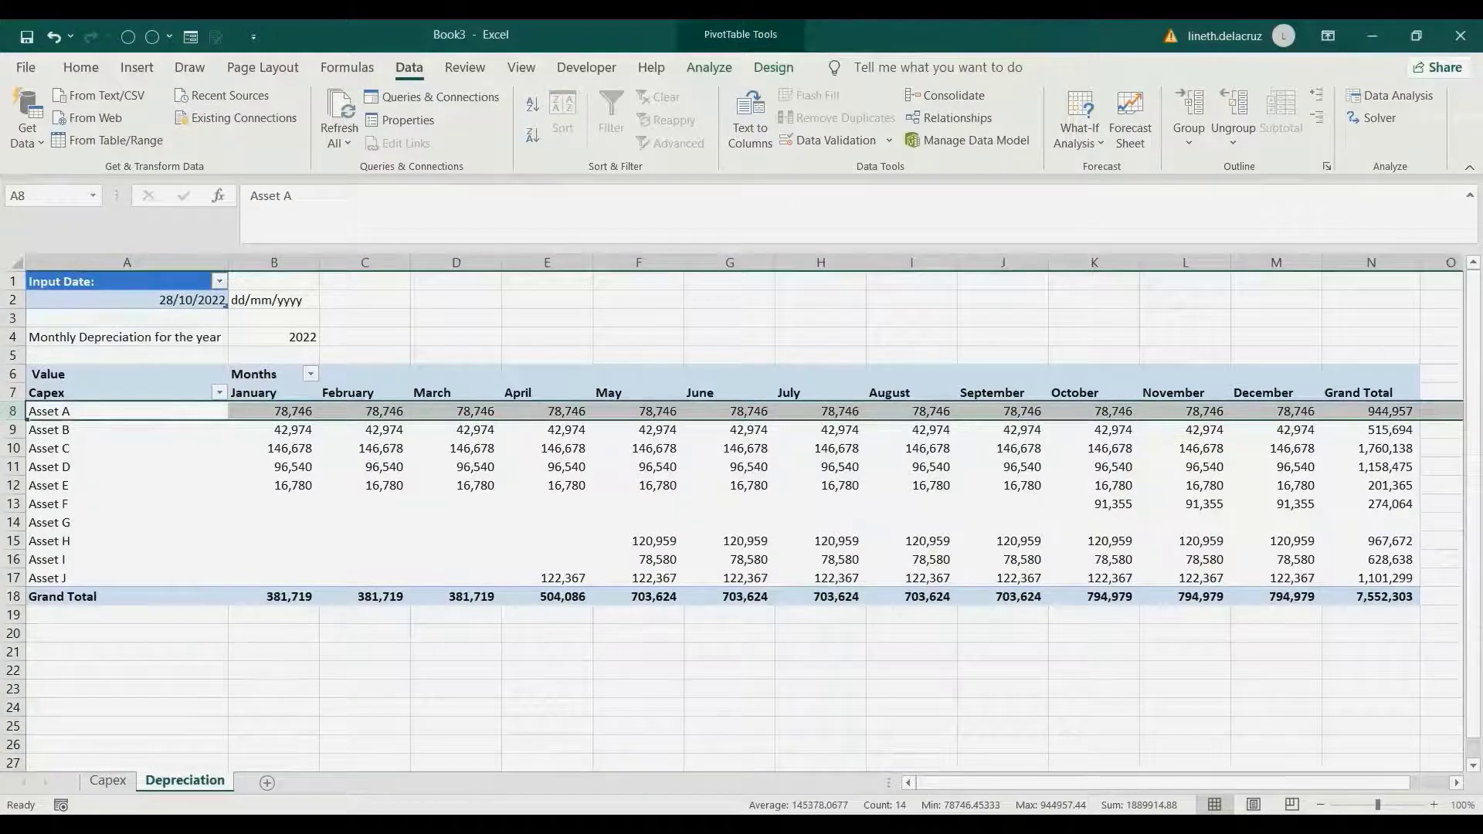
Check Asset A's record on the Capex sheet, set the Depreciation sheet's Input Date to 28/09/2024 and refresh all data
key(ctrl+Page_Up)
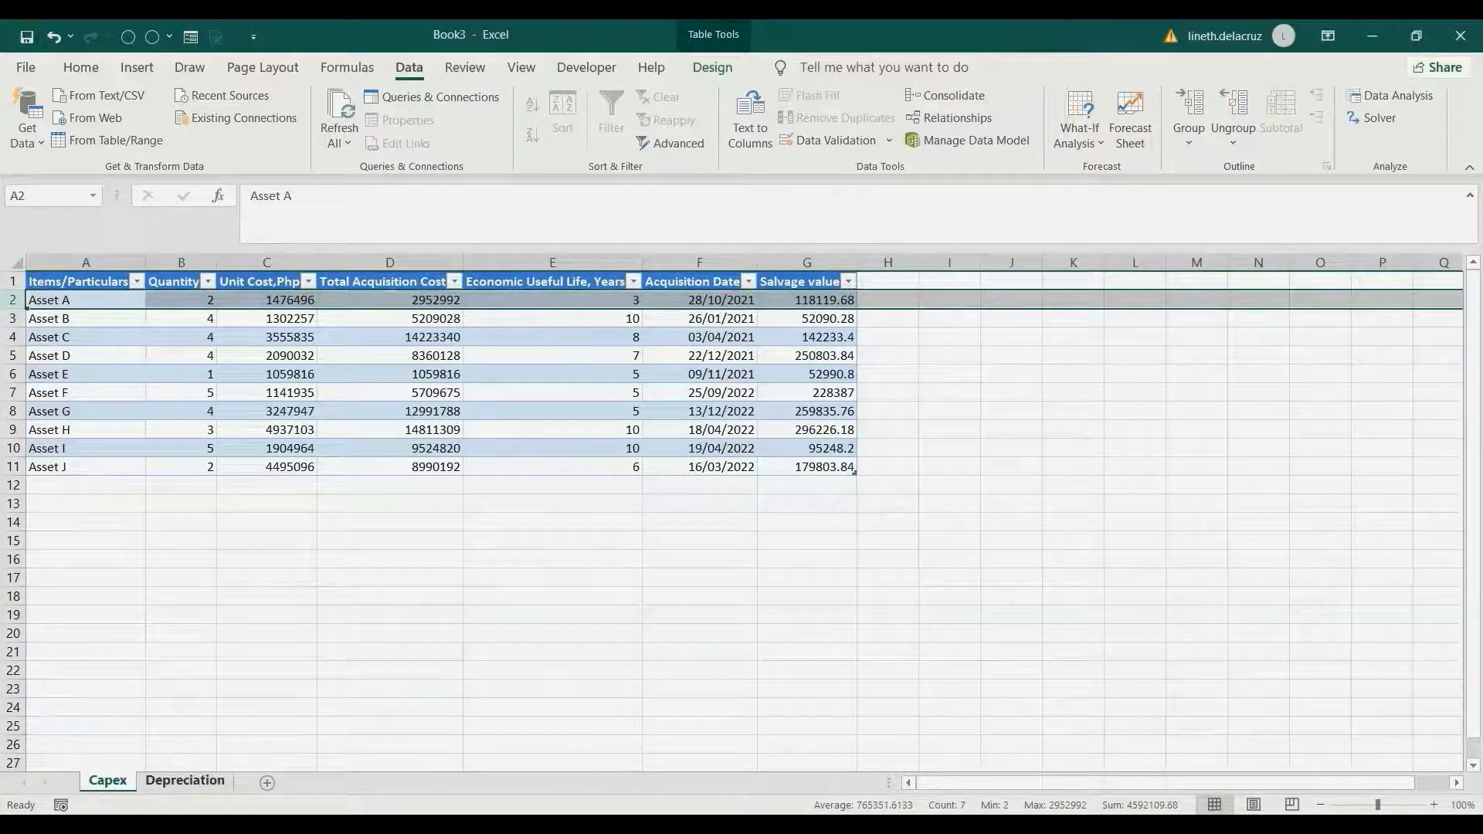
click(185, 780)
click(126, 301)
click(283, 196)
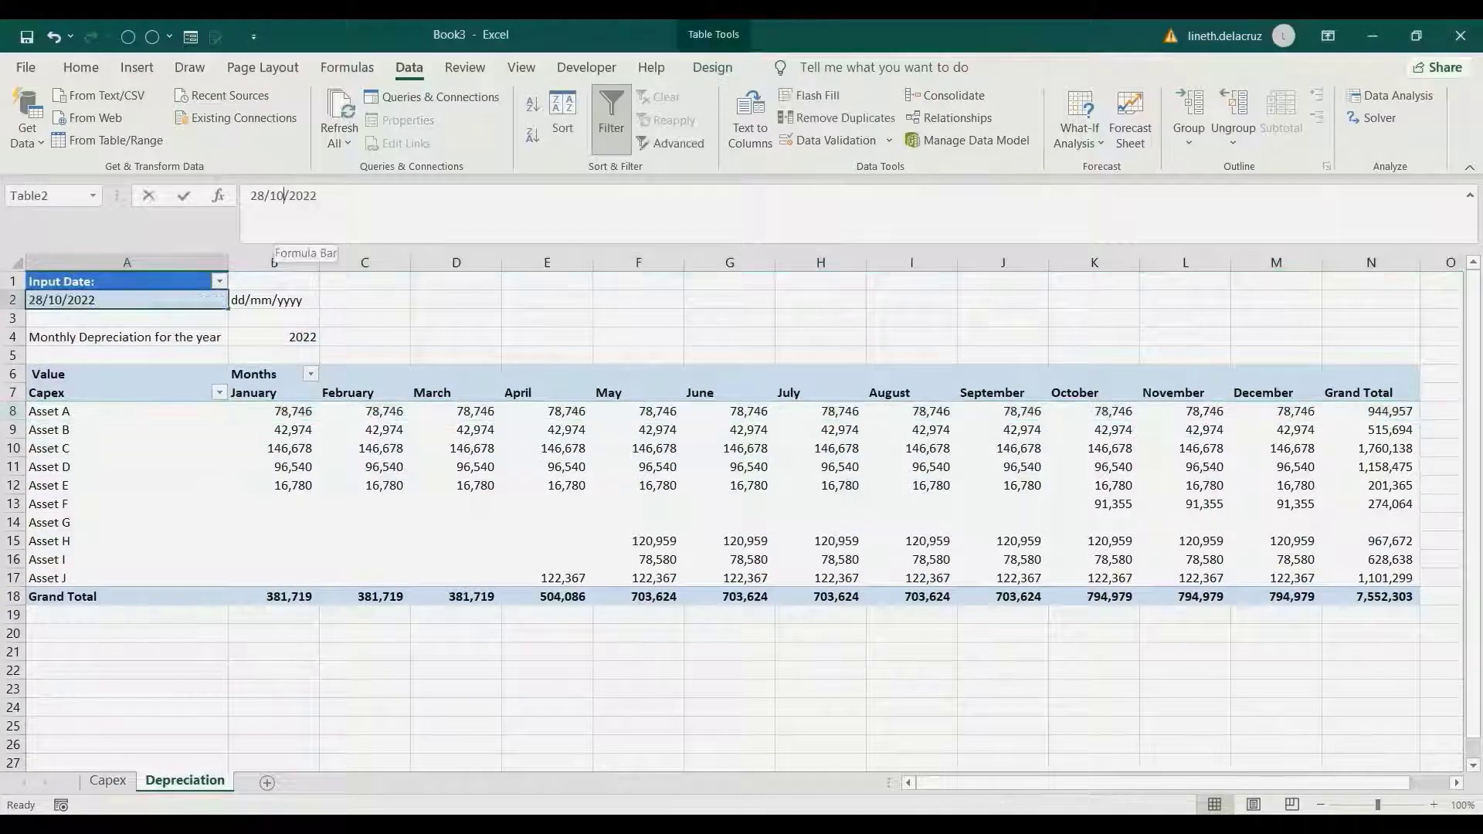
key(BackSpace)
key(BackSpace)
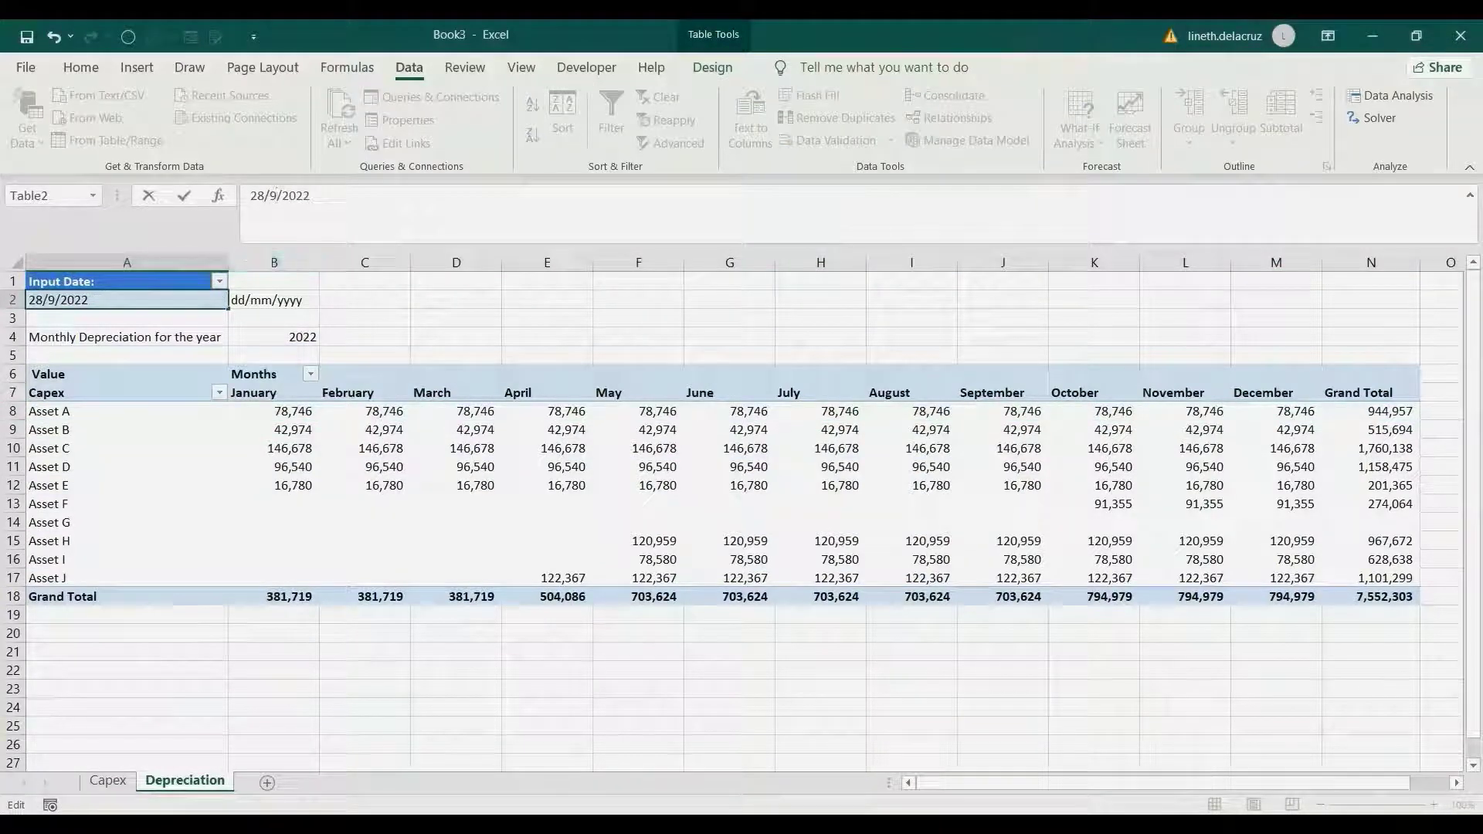
key(BackSpace)
text(4)
key(Return)
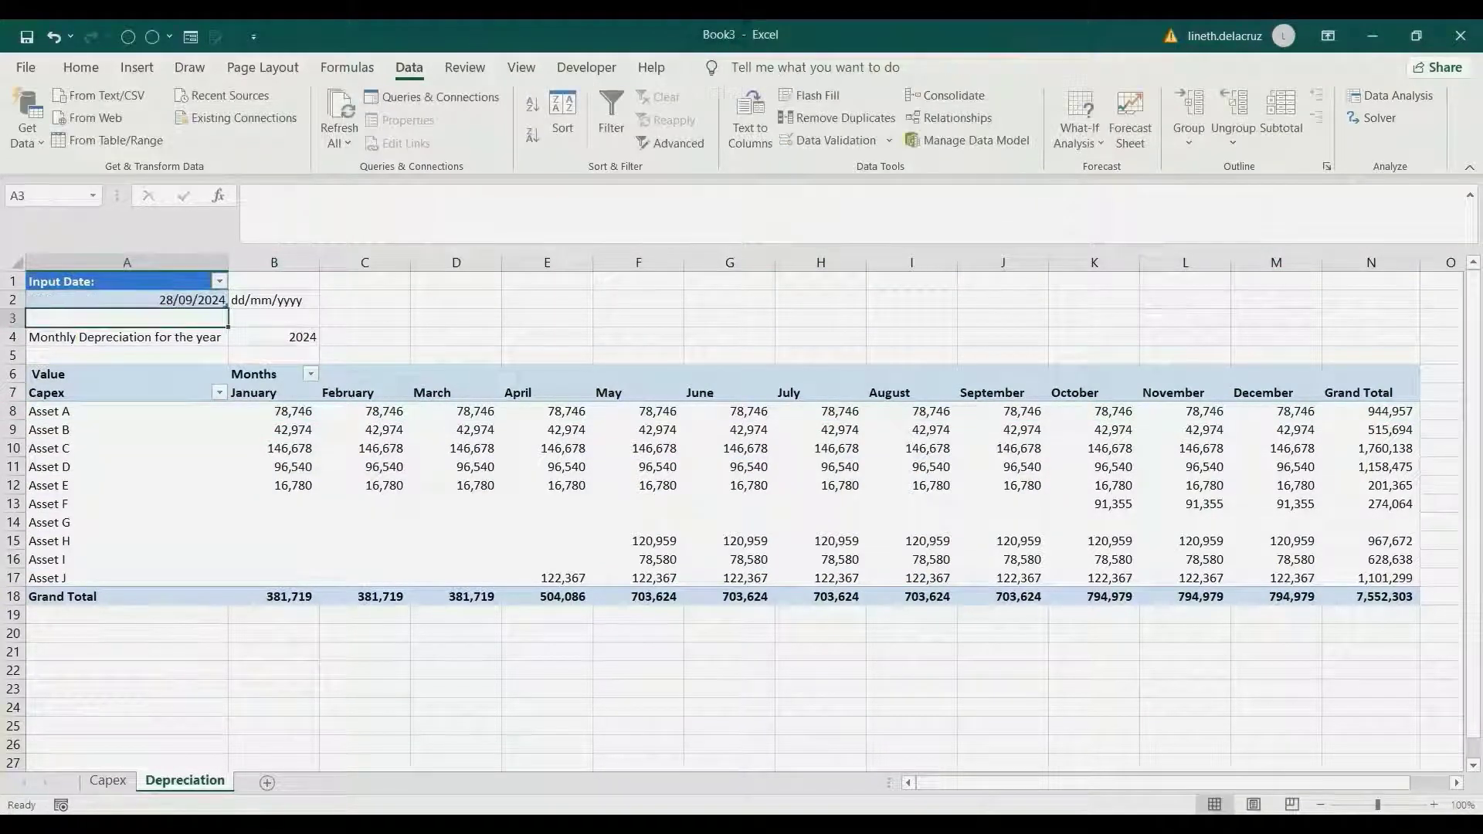
key(ctrl+alt+F5)
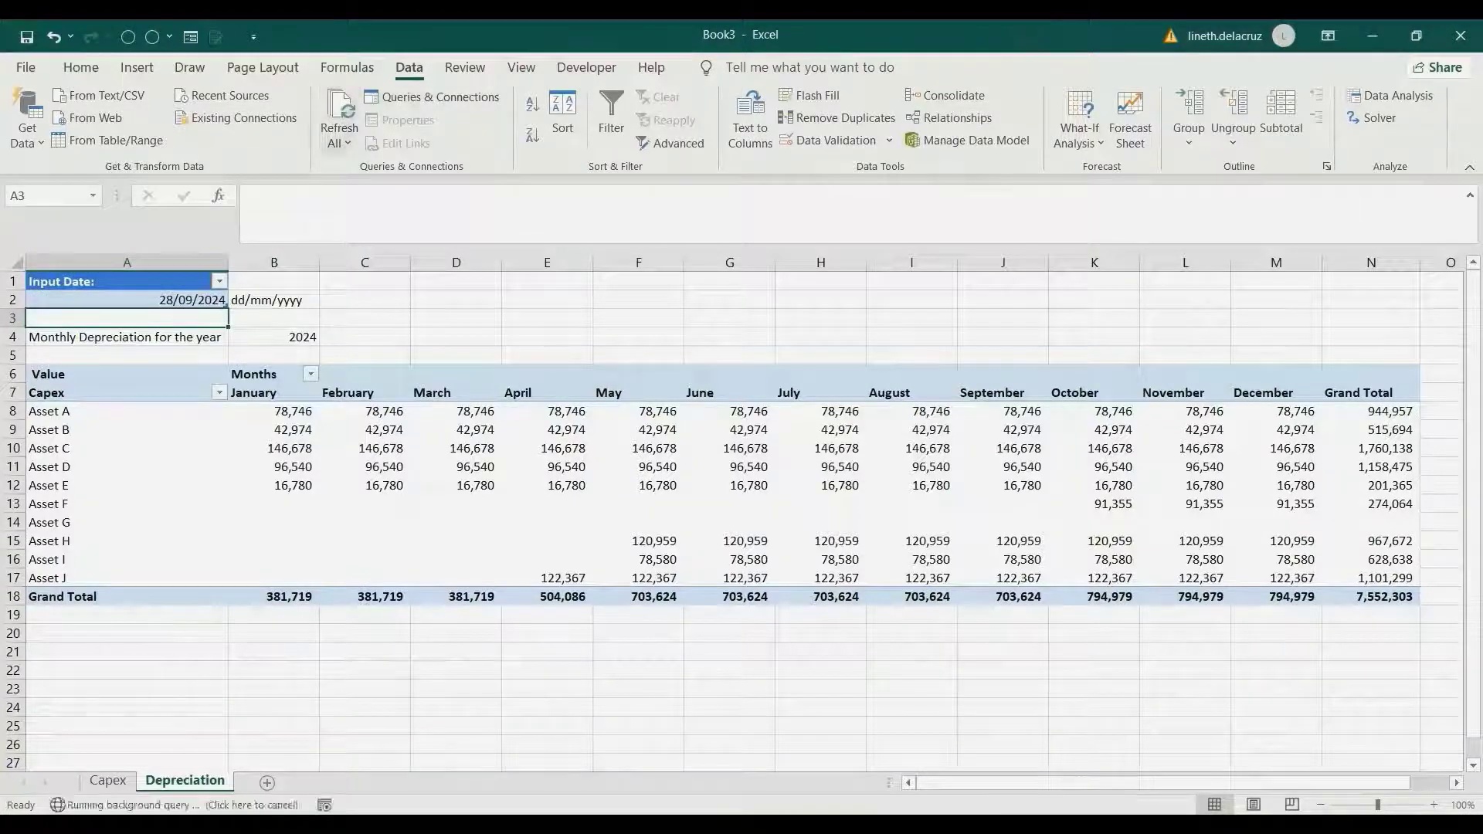
click(13, 412)
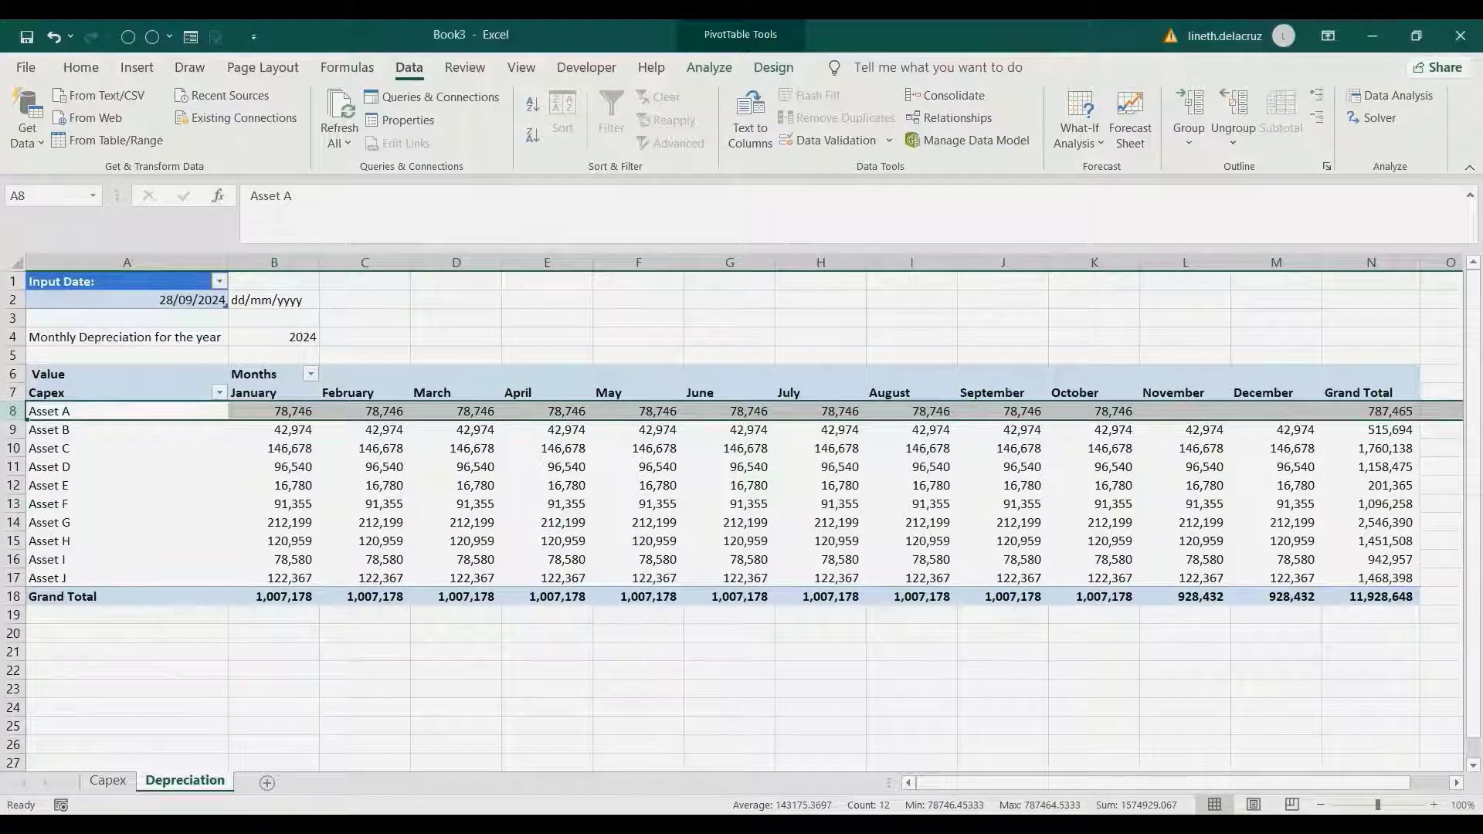
Set the Input Date to 28/11/2024, refresh all data and compare Asset A's row with Assets B to J
click(127, 300)
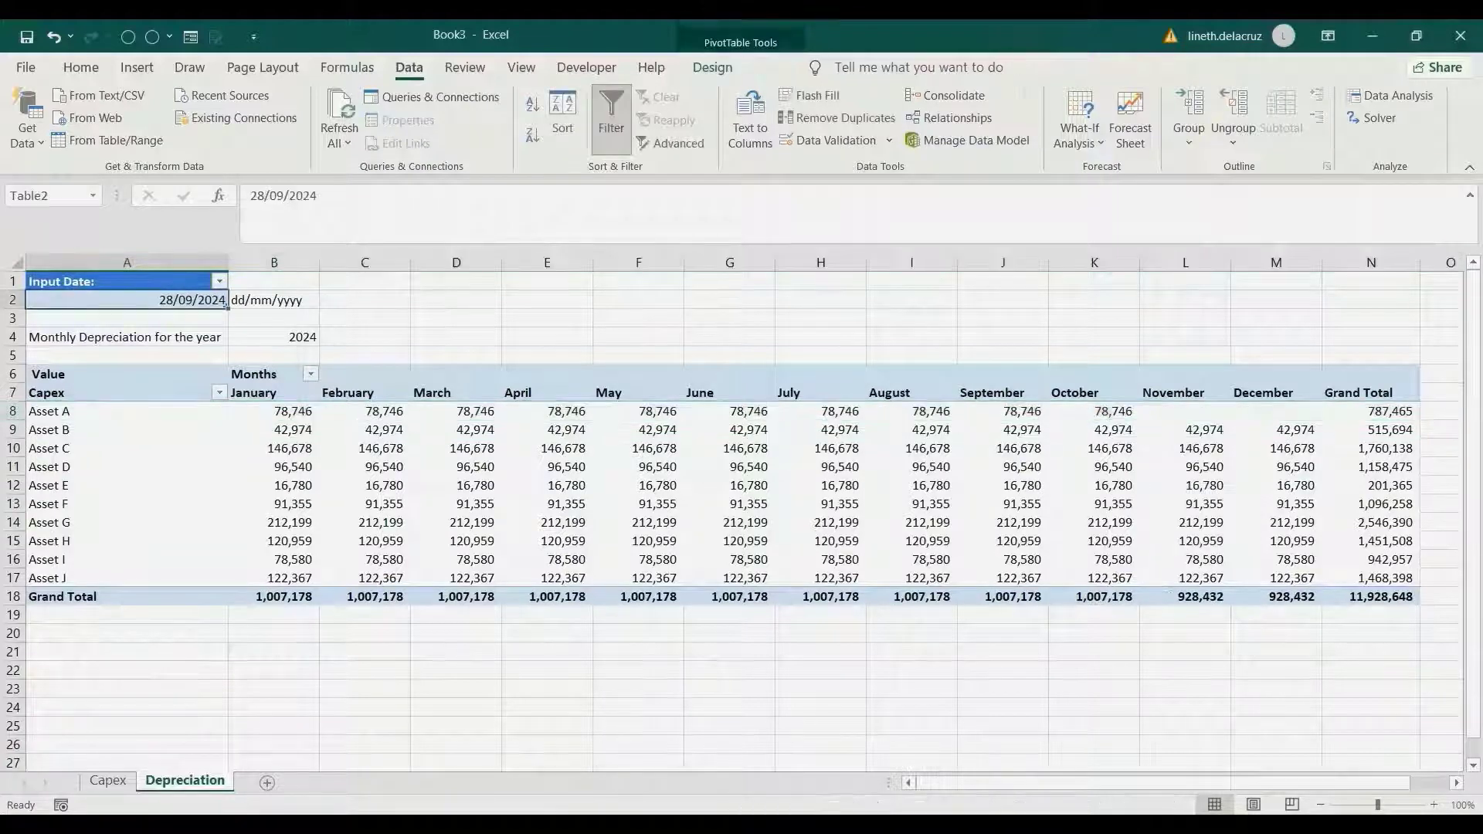
click(284, 196)
key(BackSpace)
key(BackSpace)
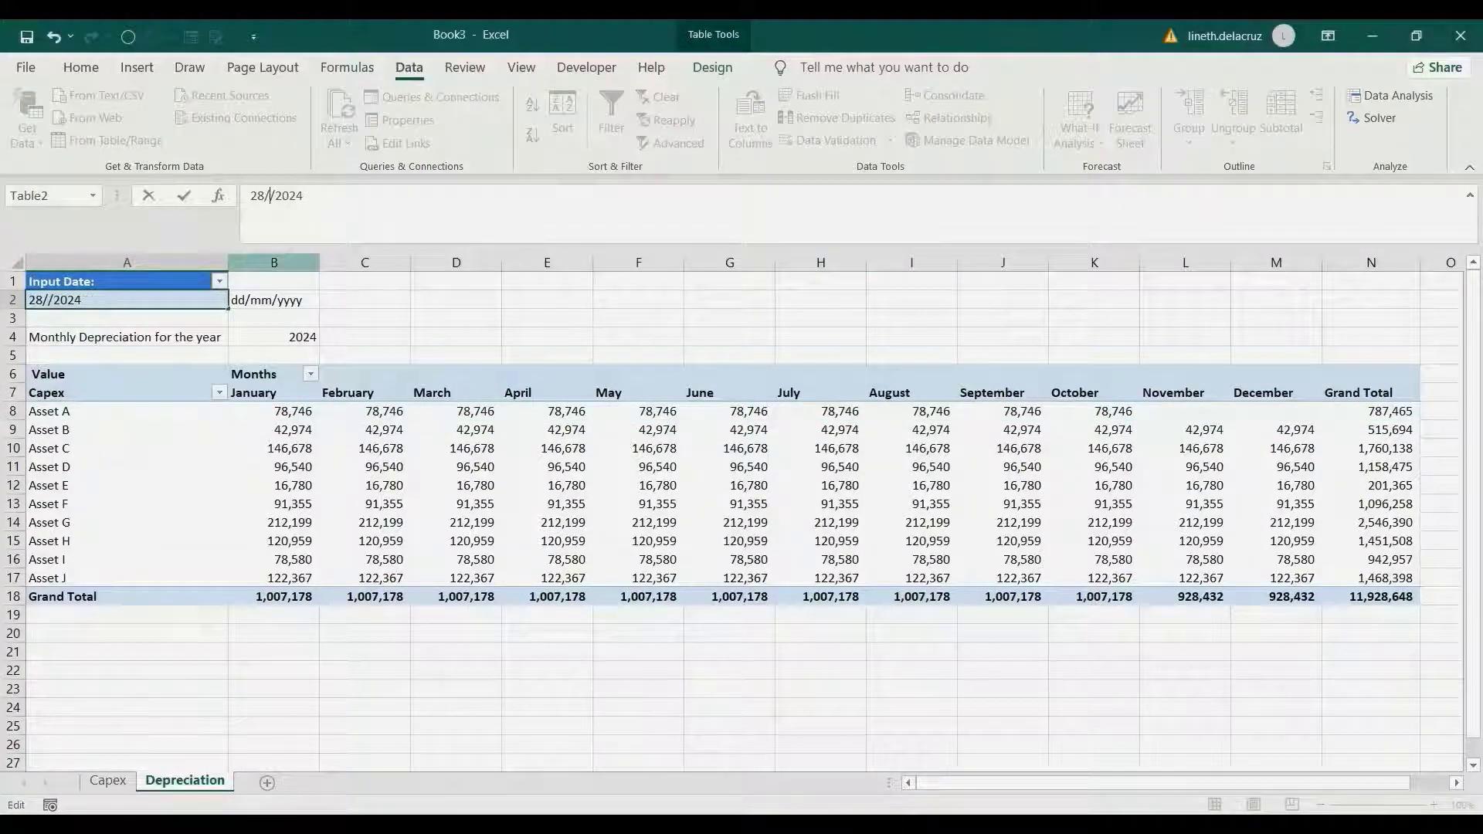
text(11)
key(Return)
click(339, 105)
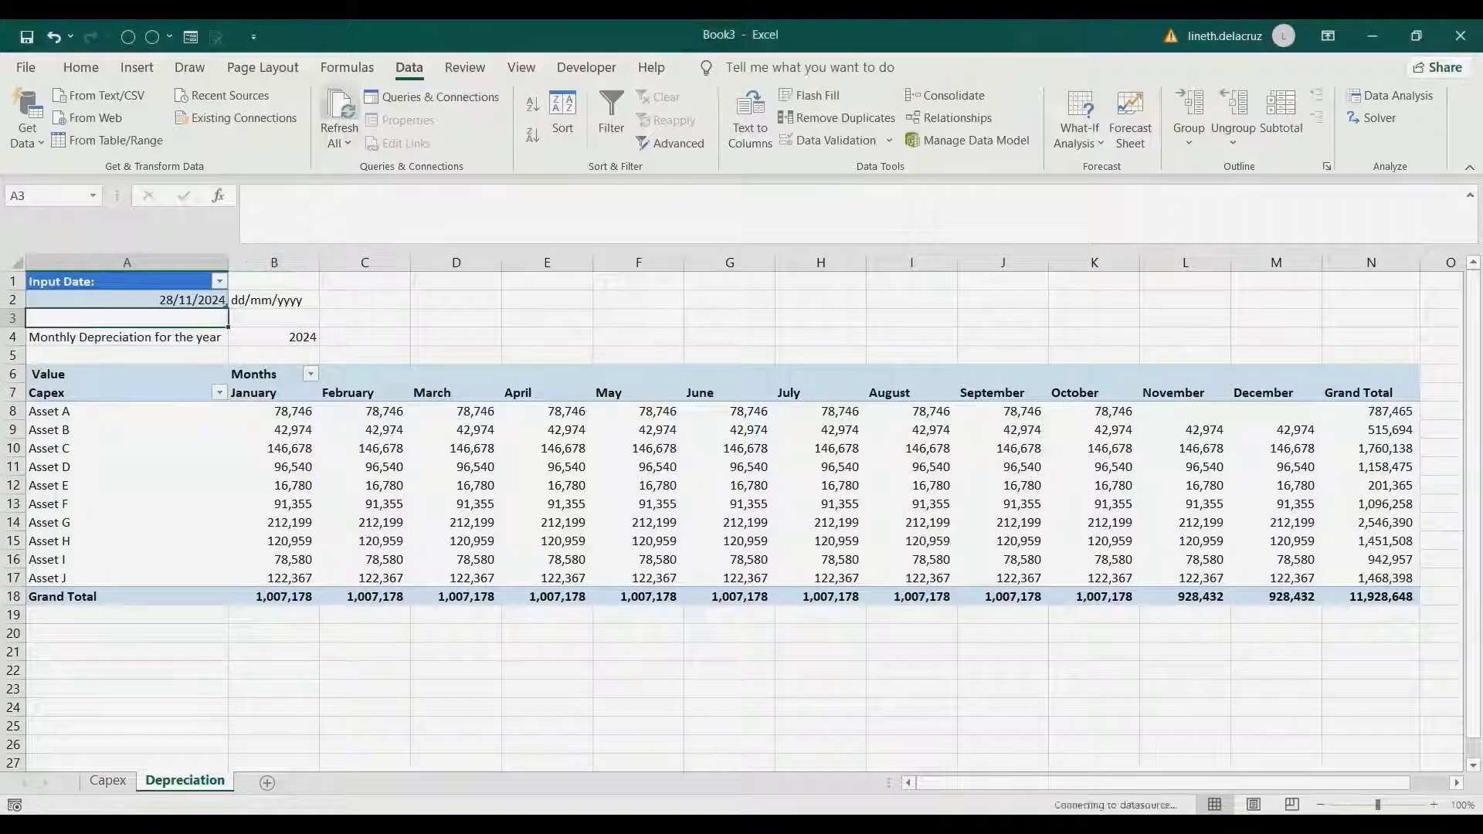
click(13, 411)
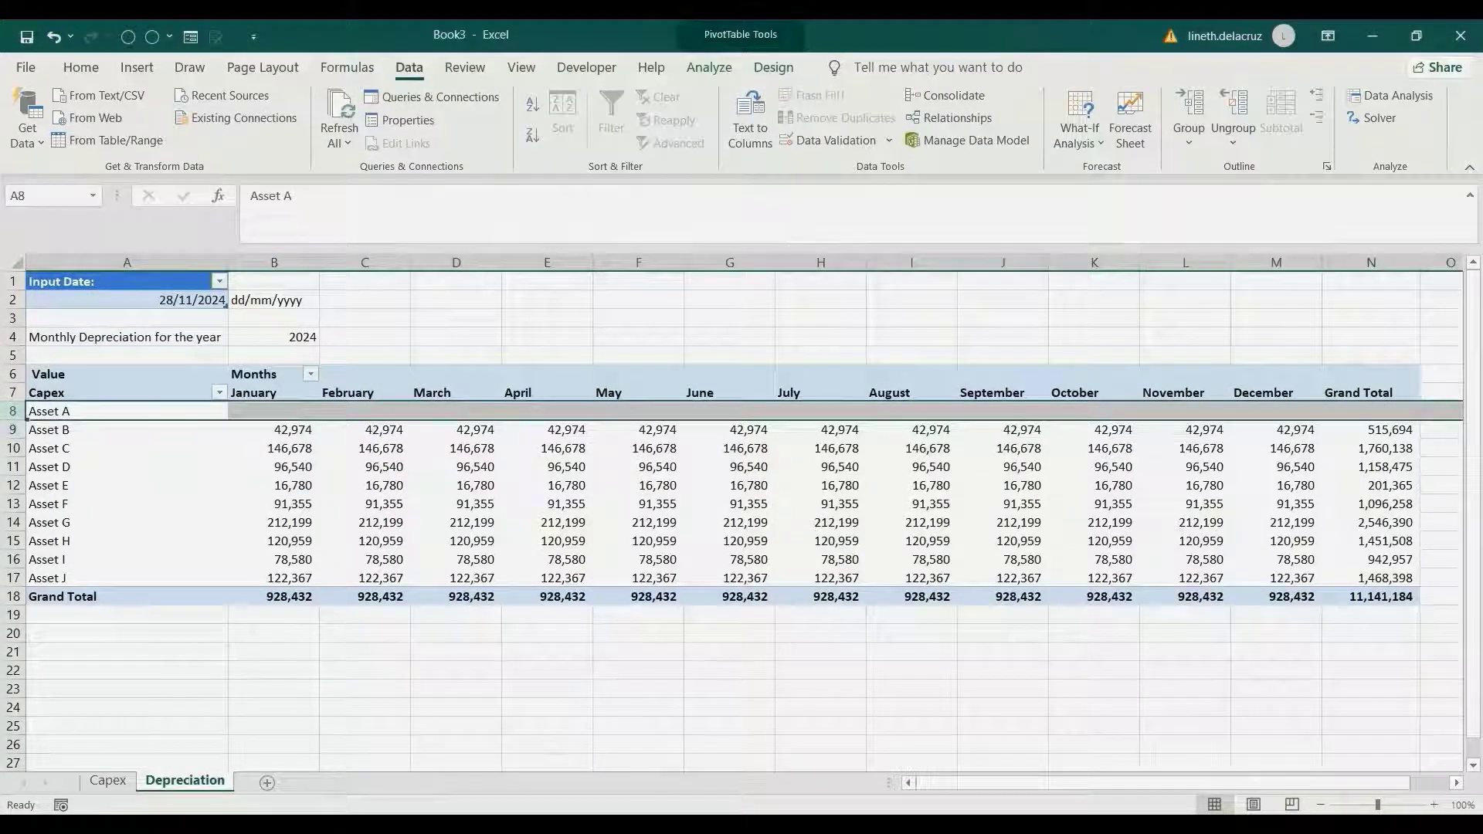
drag(127, 430, 127, 578)
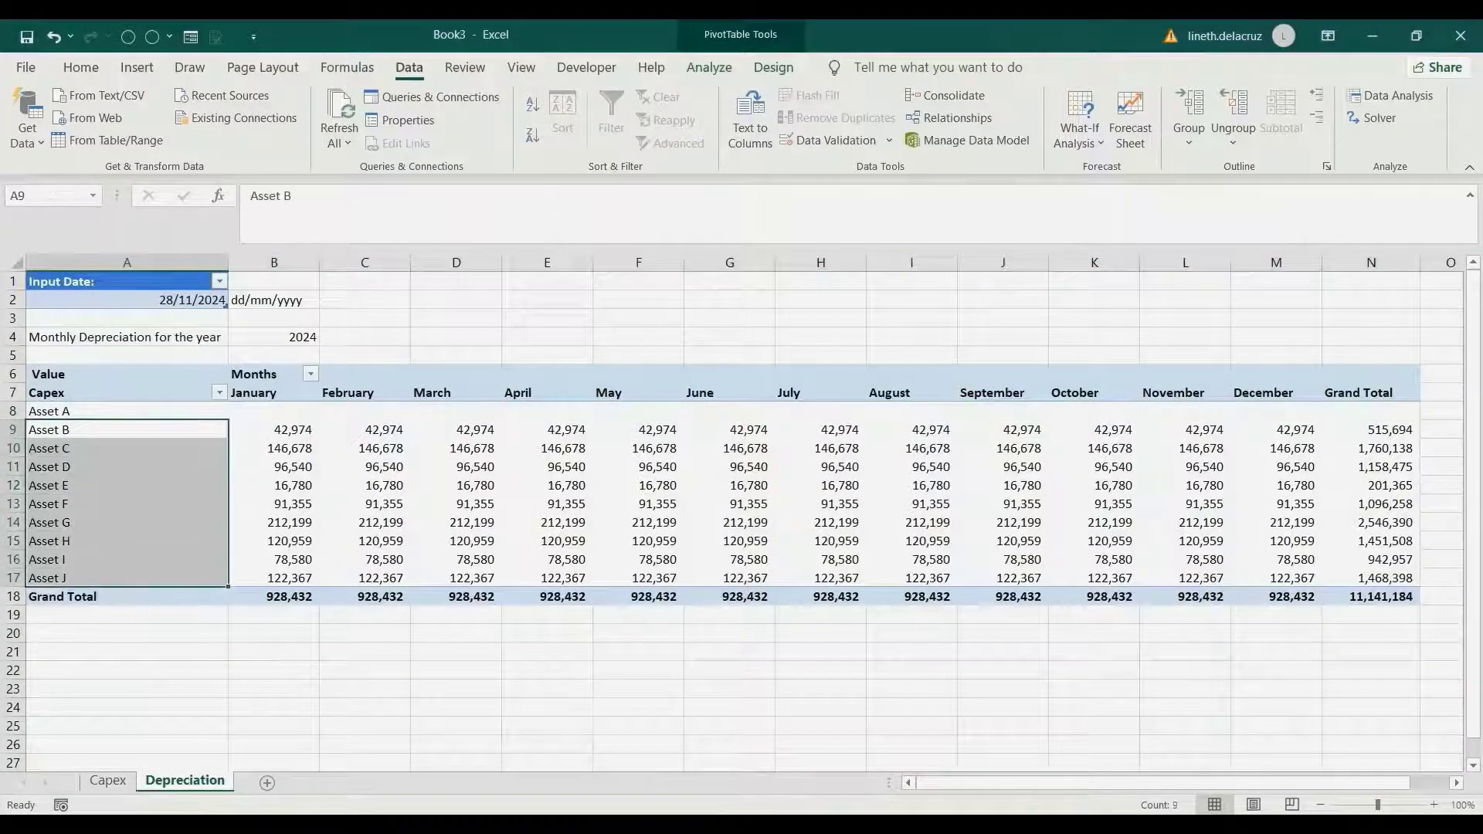
click(274, 467)
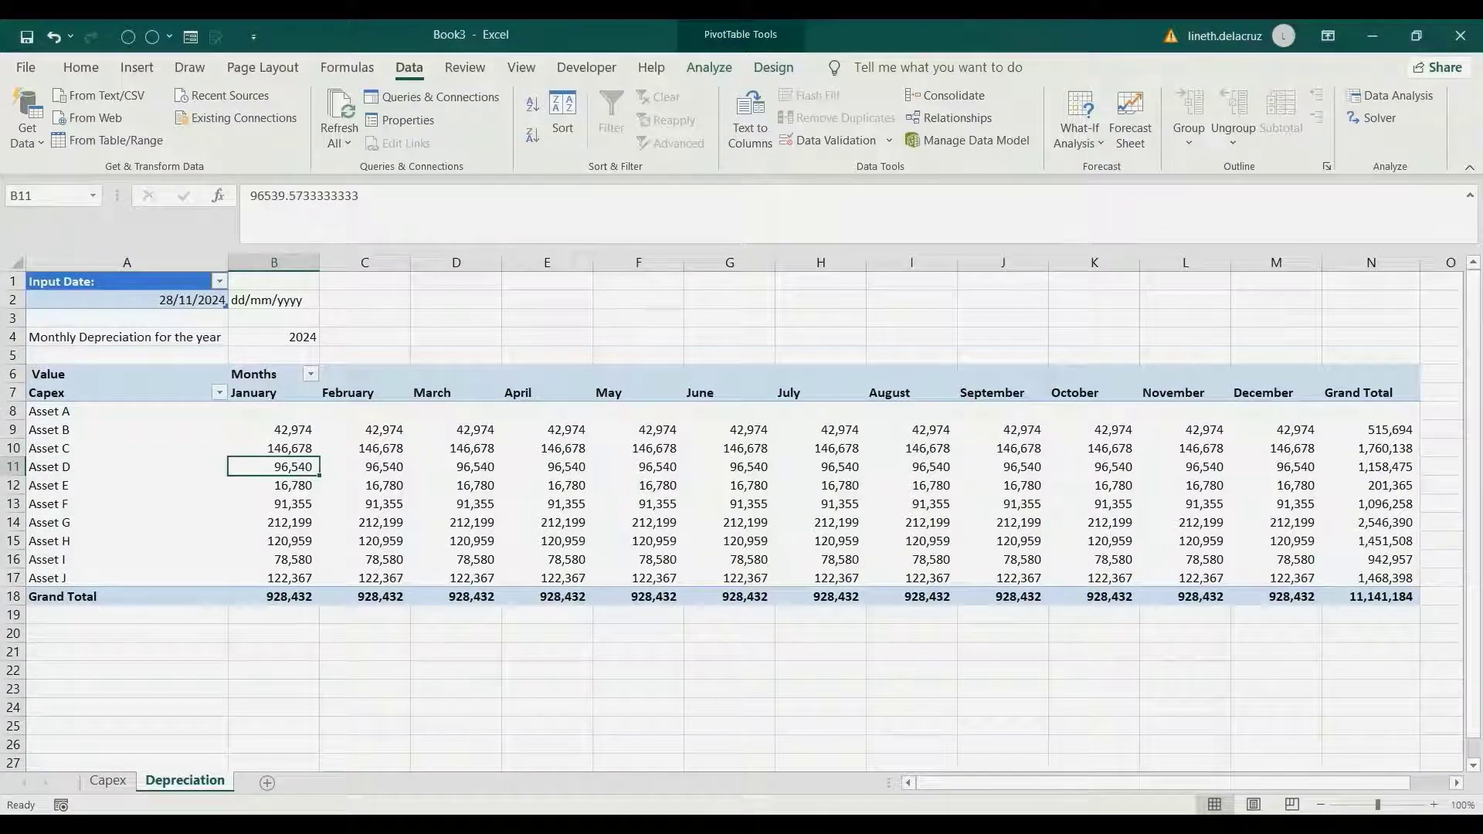
Set the Input Date to 28/11/2023 and refresh all data to update the monthly depreciation schedule
click(127, 301)
click(318, 197)
key(BackSpace)
text(3)
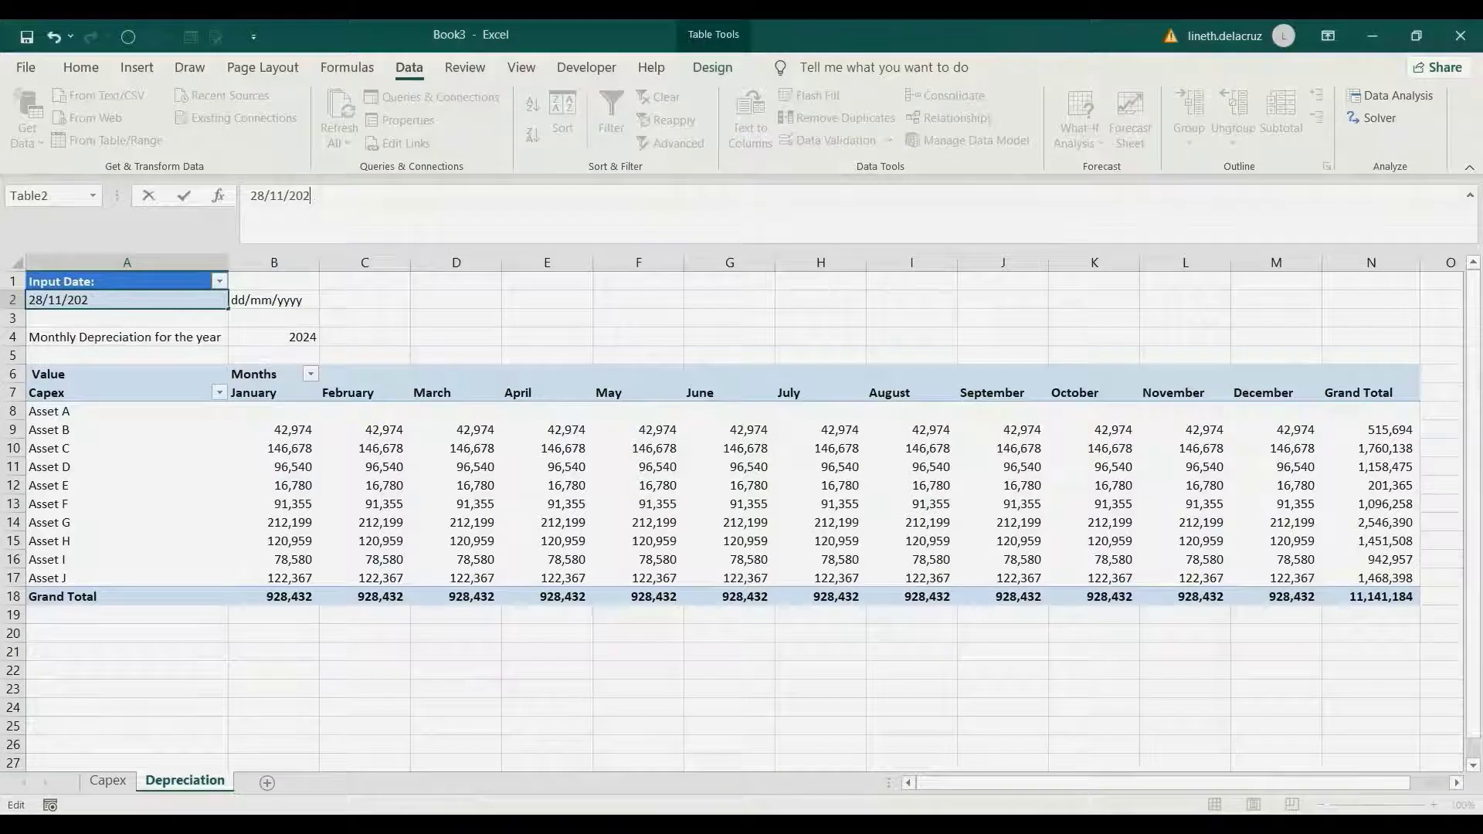
key(Return)
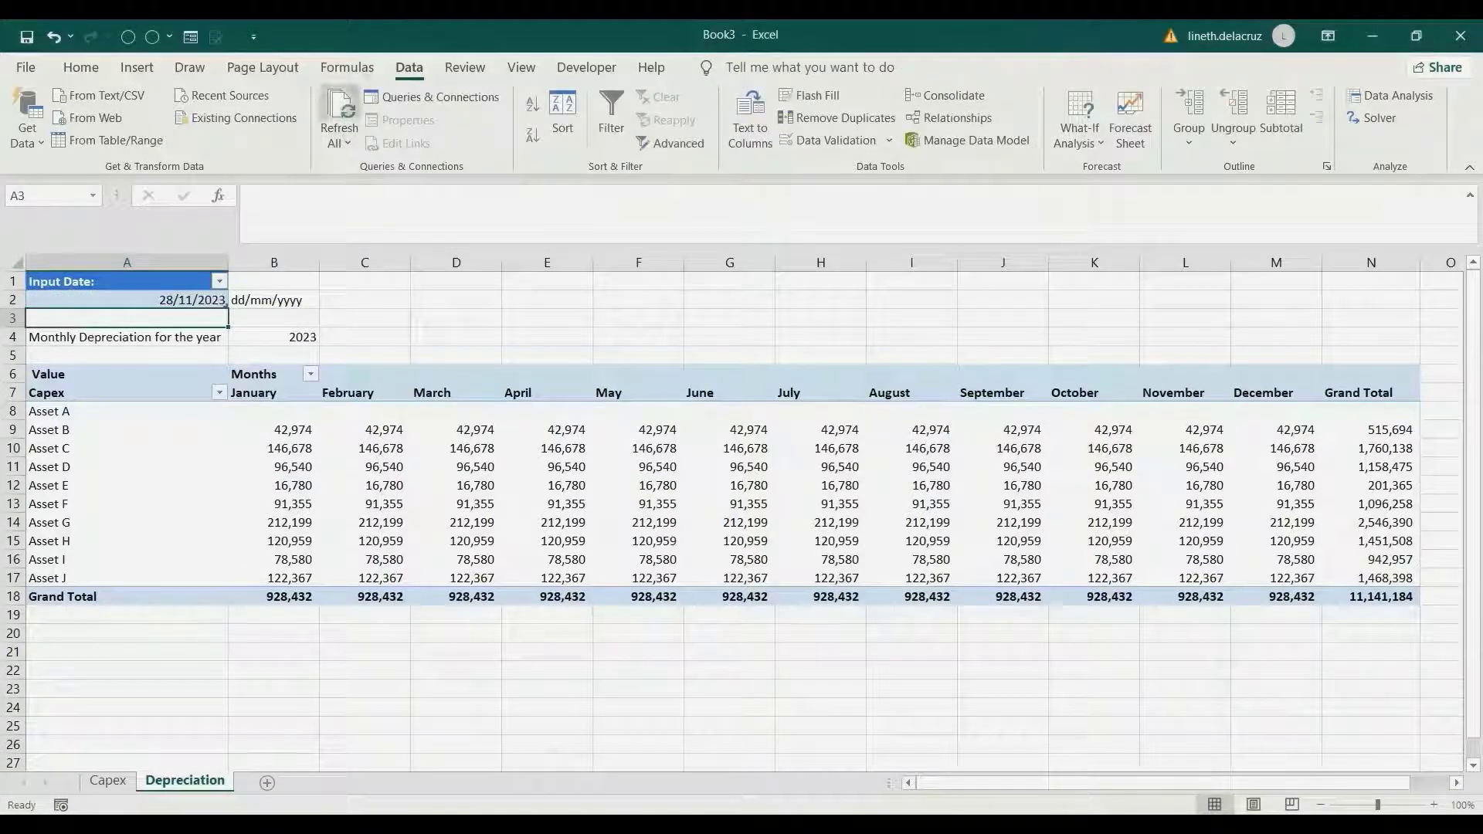
click(339, 105)
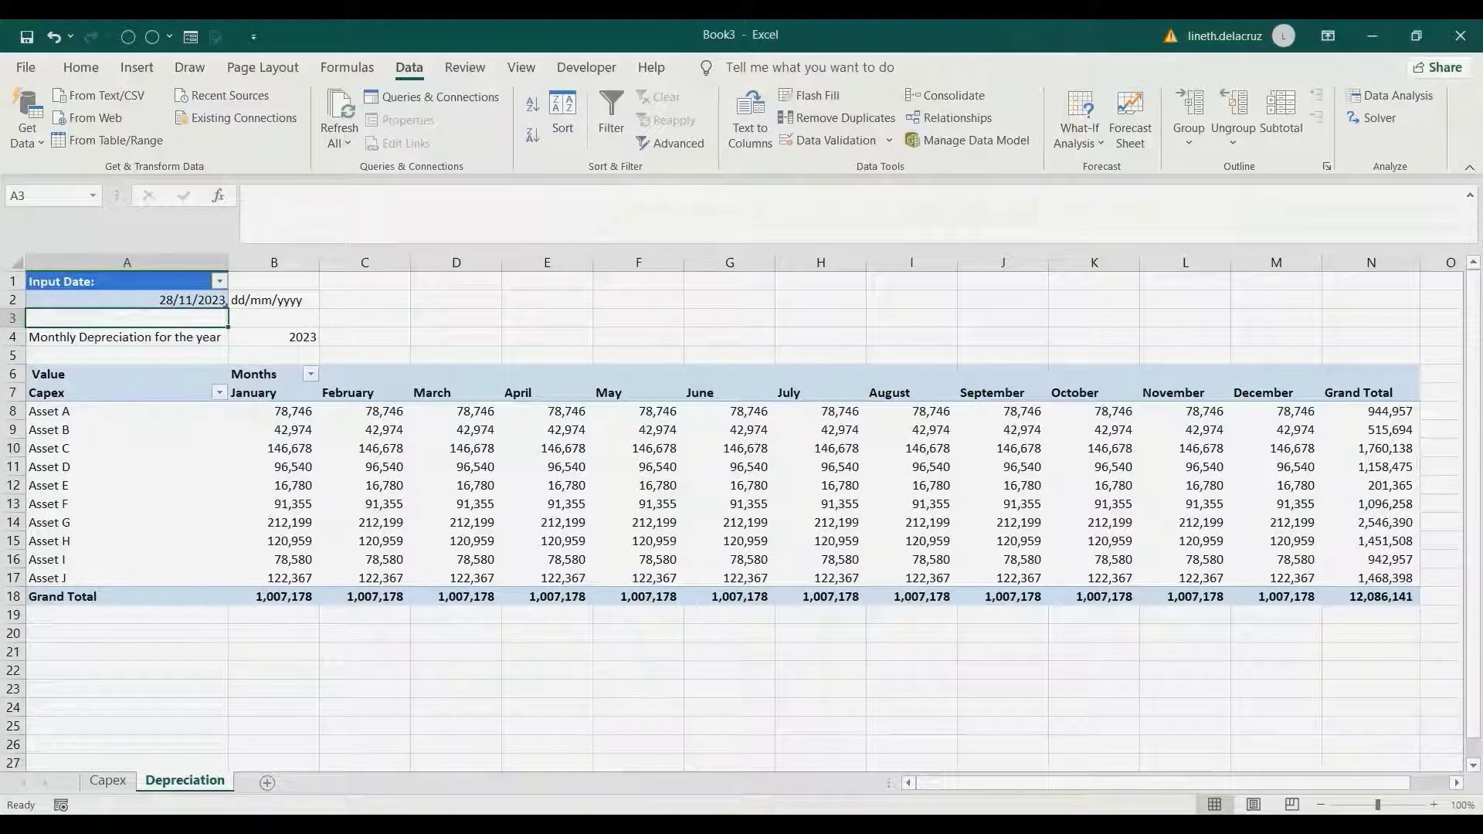
Add Asset K in a new row below Asset J on the Capex sheet, with quantity 1 and unit cost 2000000
click(107, 780)
click(85, 485)
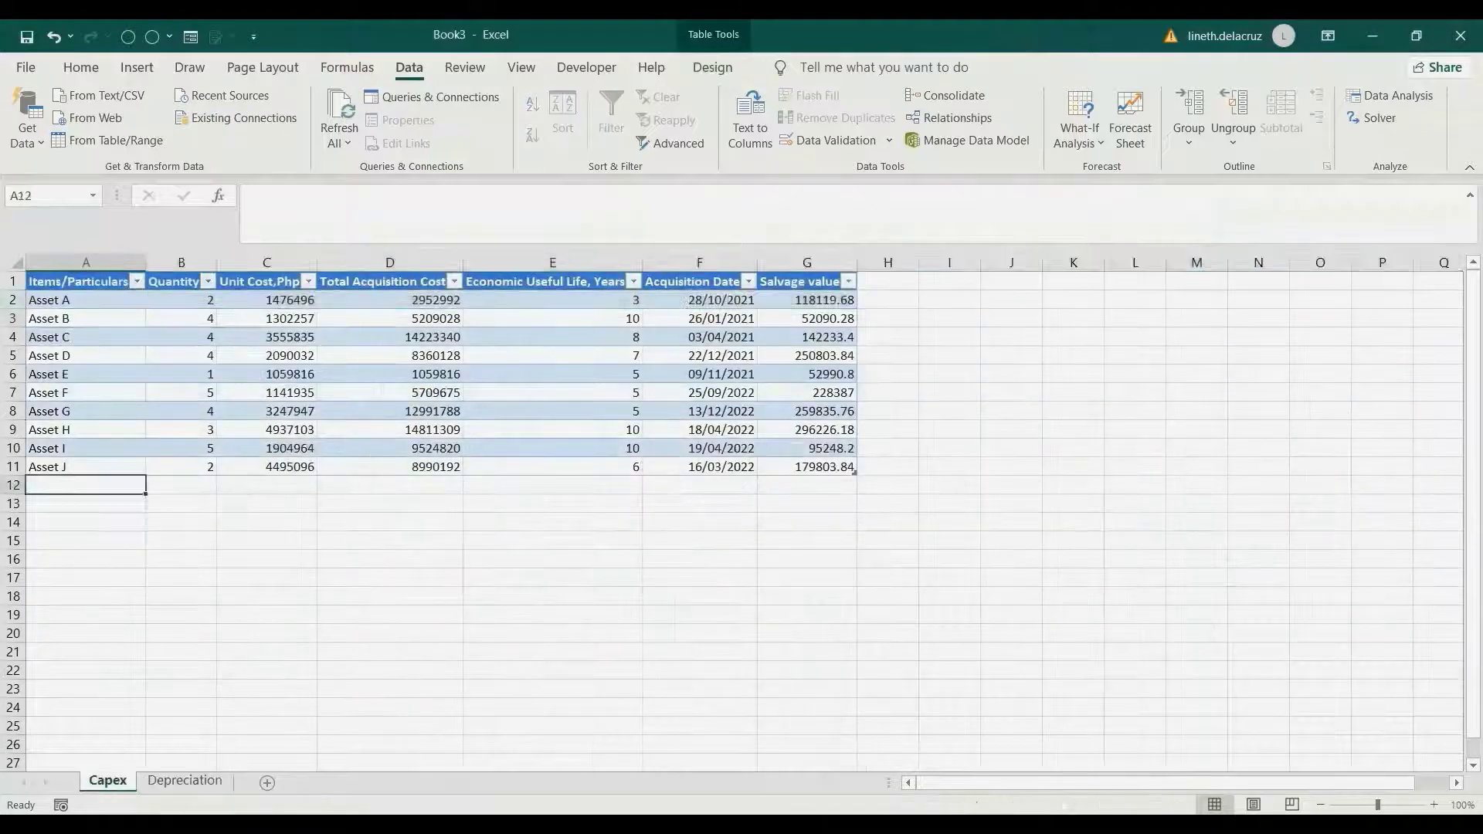
text(Asset)
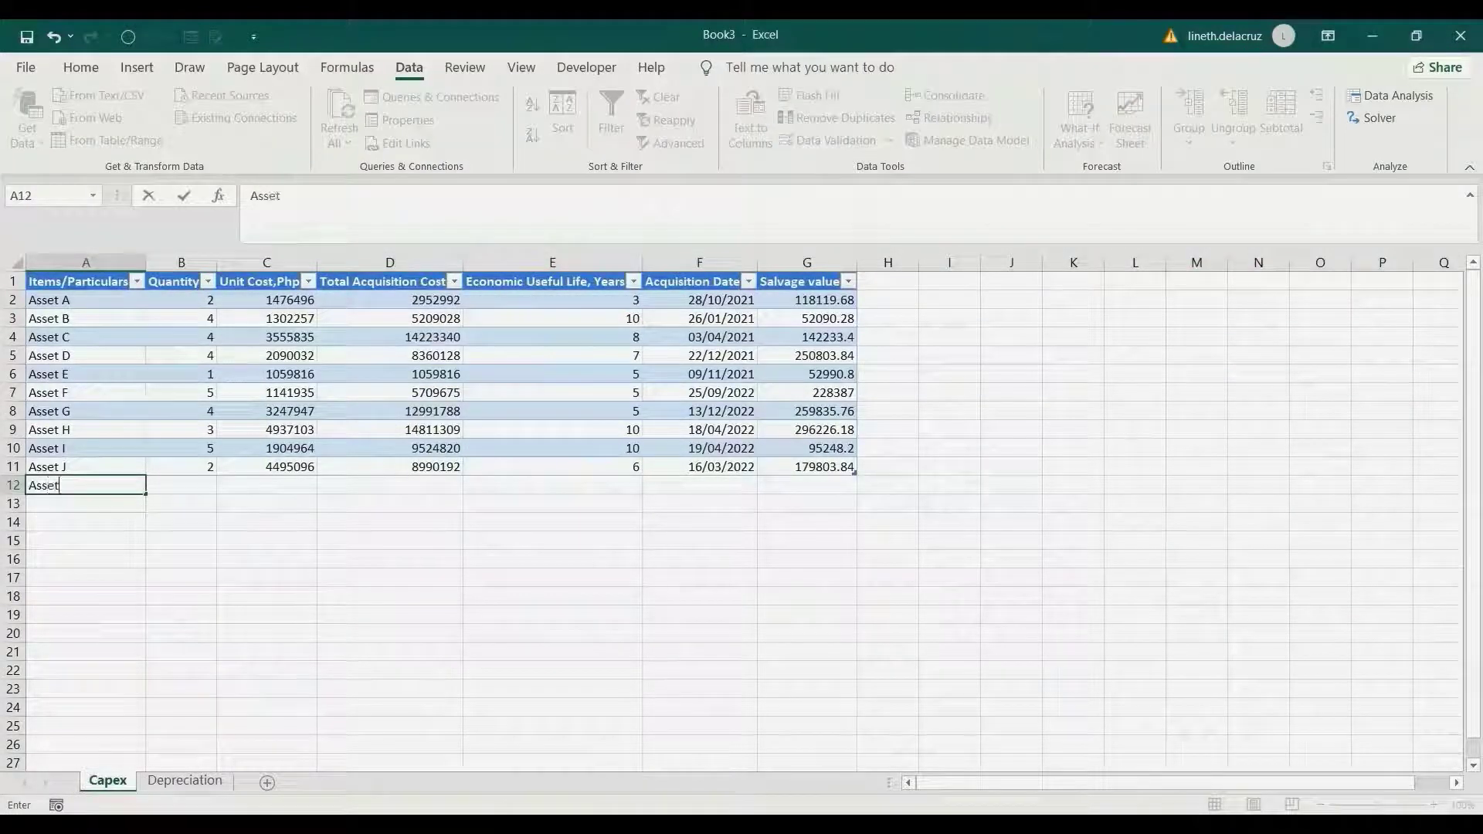
text( K)
key(Tab)
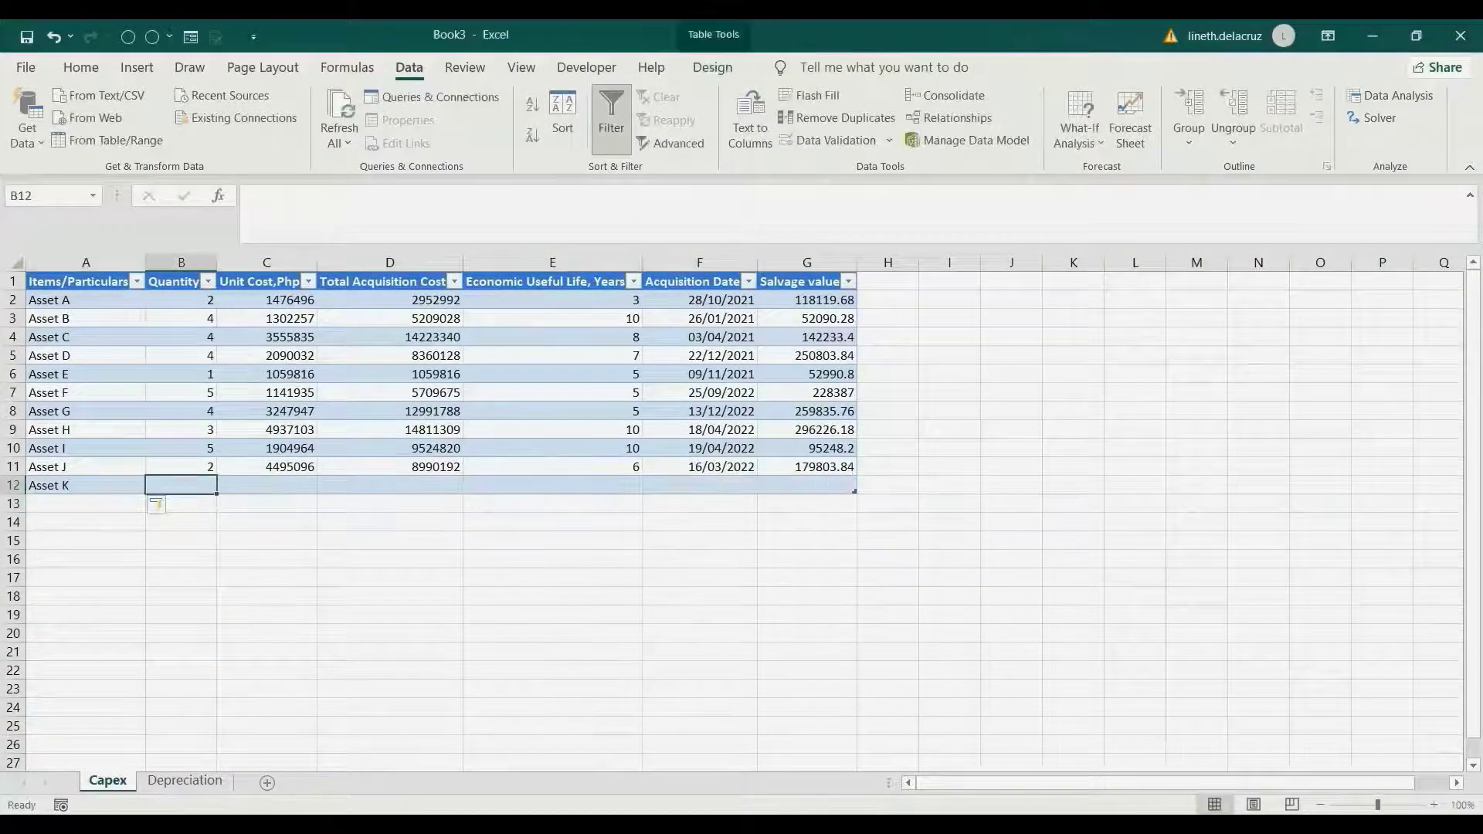
text(1)
key(Tab)
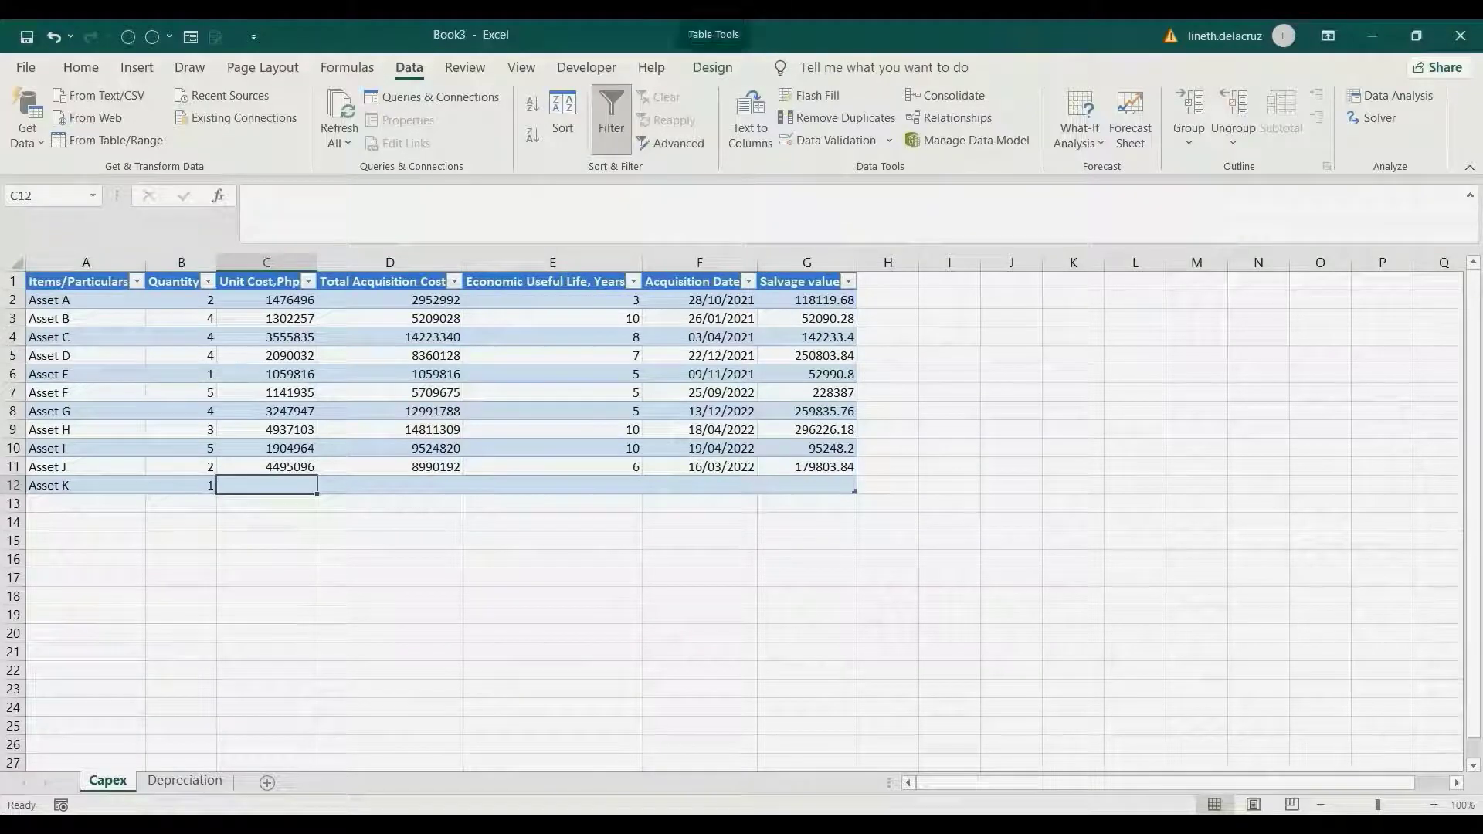
text(2000000)
key(Tab)
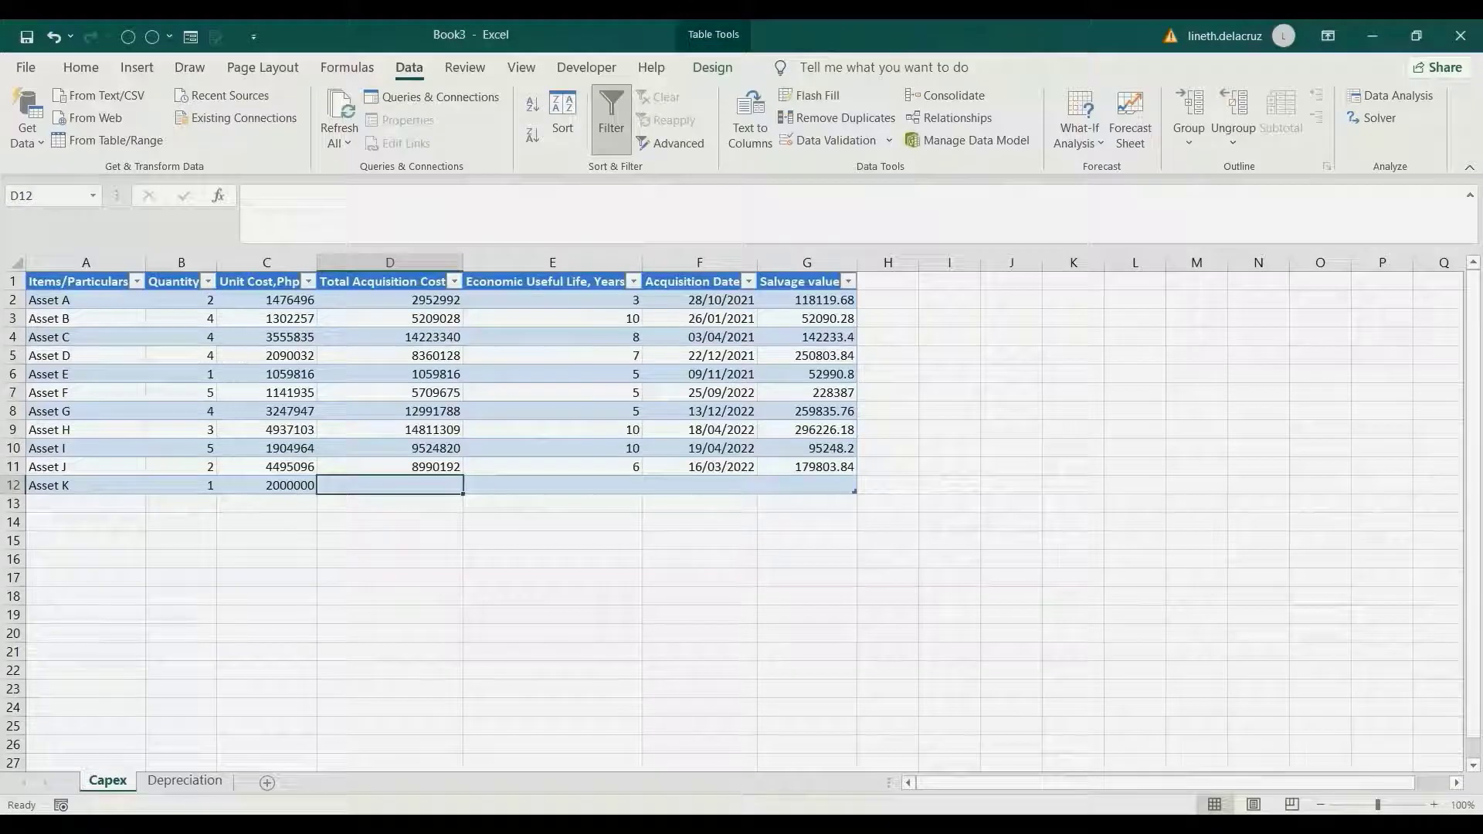
Calculate Asset K's total acquisition cost as quantity times unit cost and set its economic useful life to 2 years
text(=)
key(Left)
key(Left)
text(*)
key(Left)
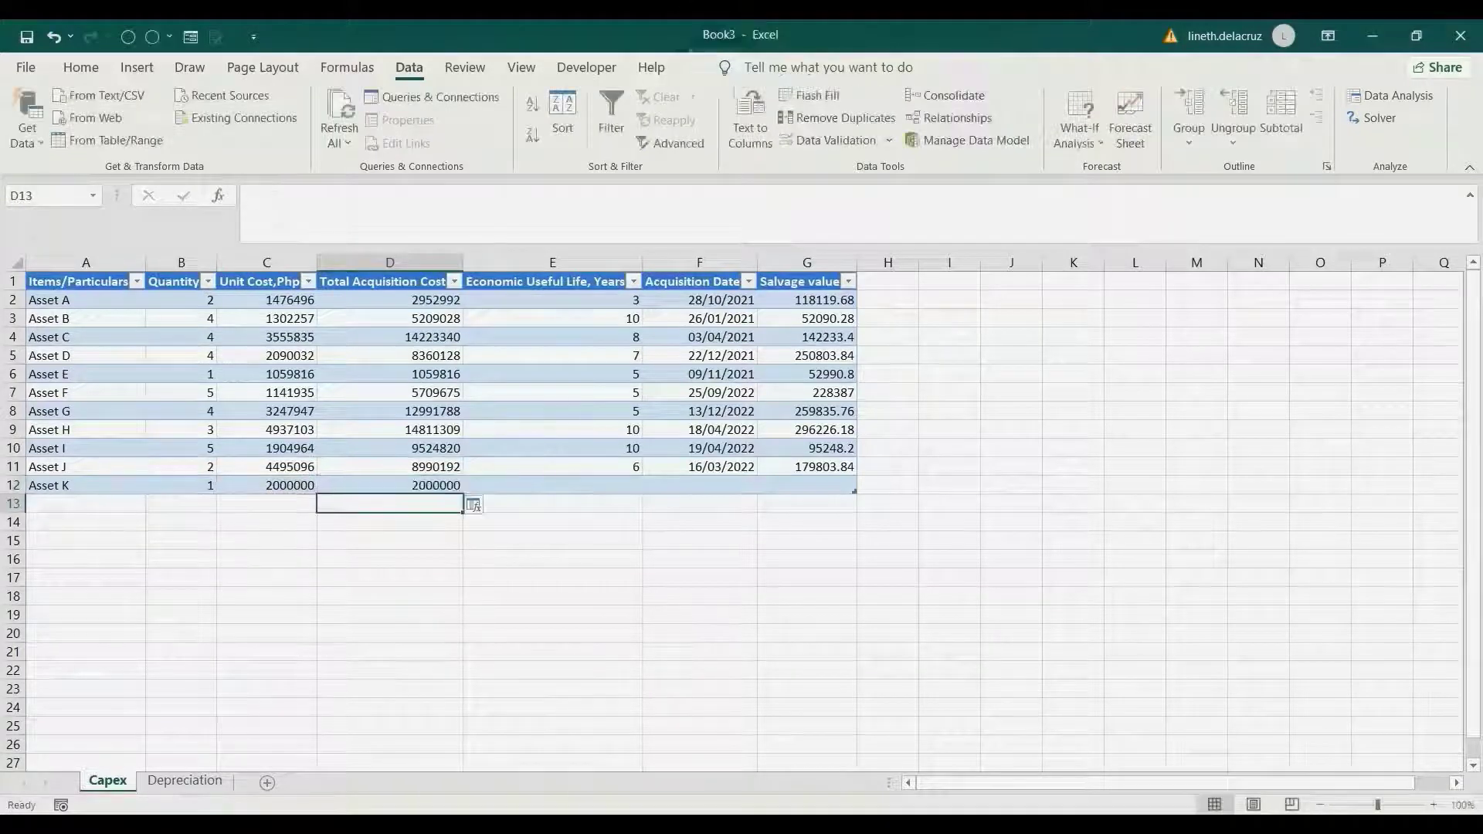
key(Tab)
text(2)
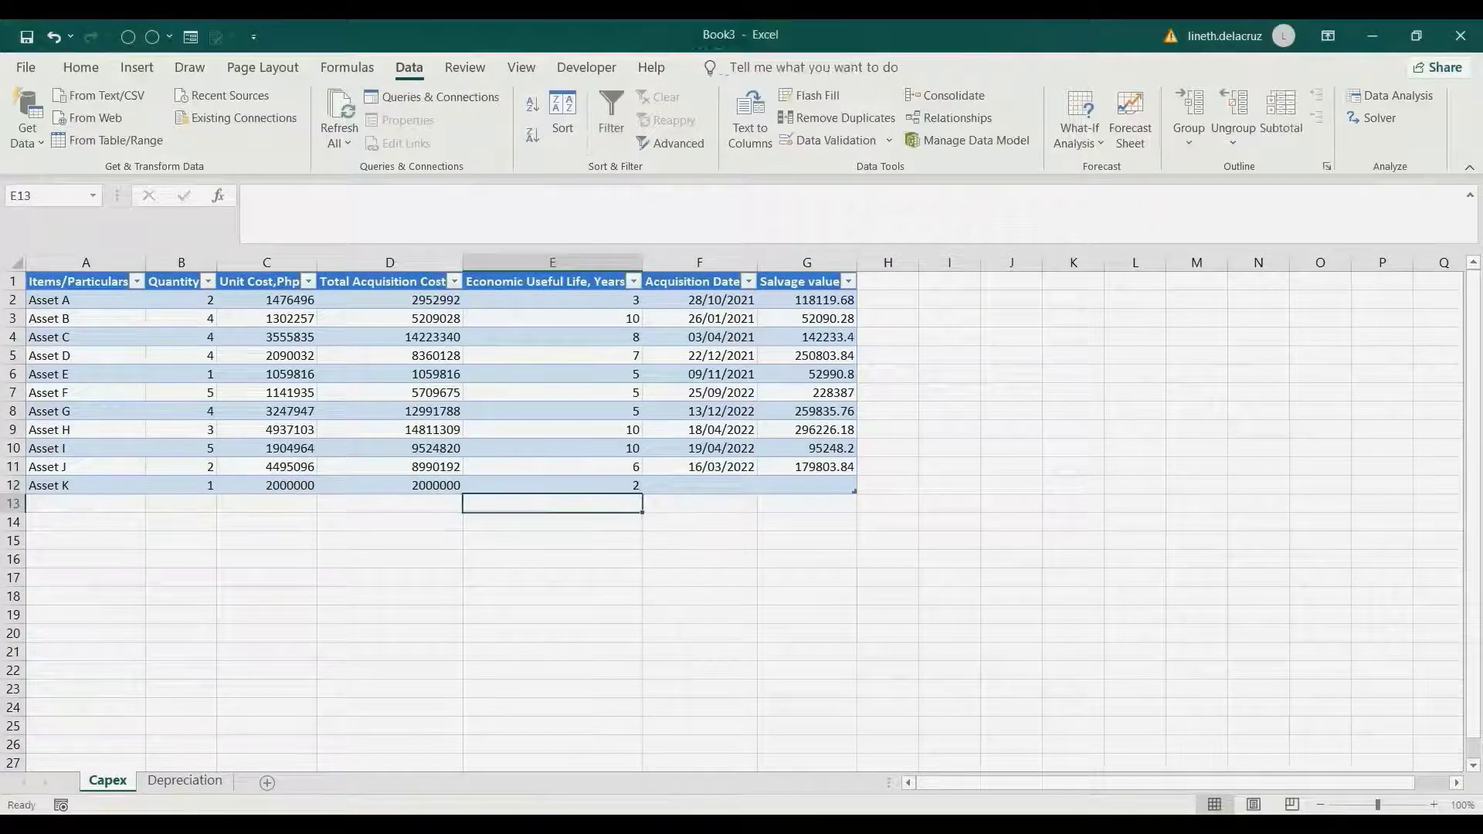
key(Tab)
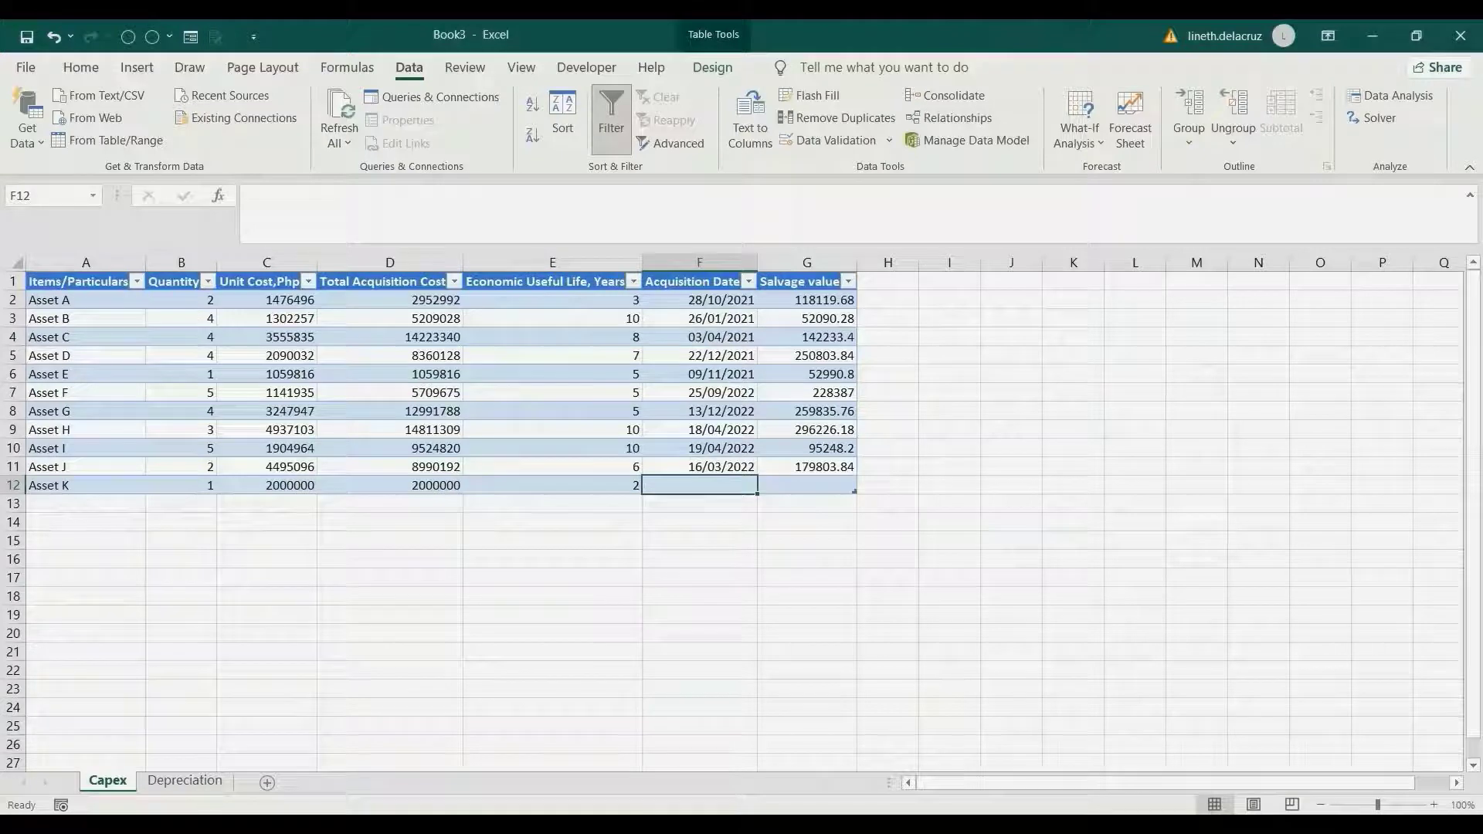
Set Asset K's acquisition date to 15/08/2021 and its salvage value to 200000 on the Capex sheet
text(15/8/2021)
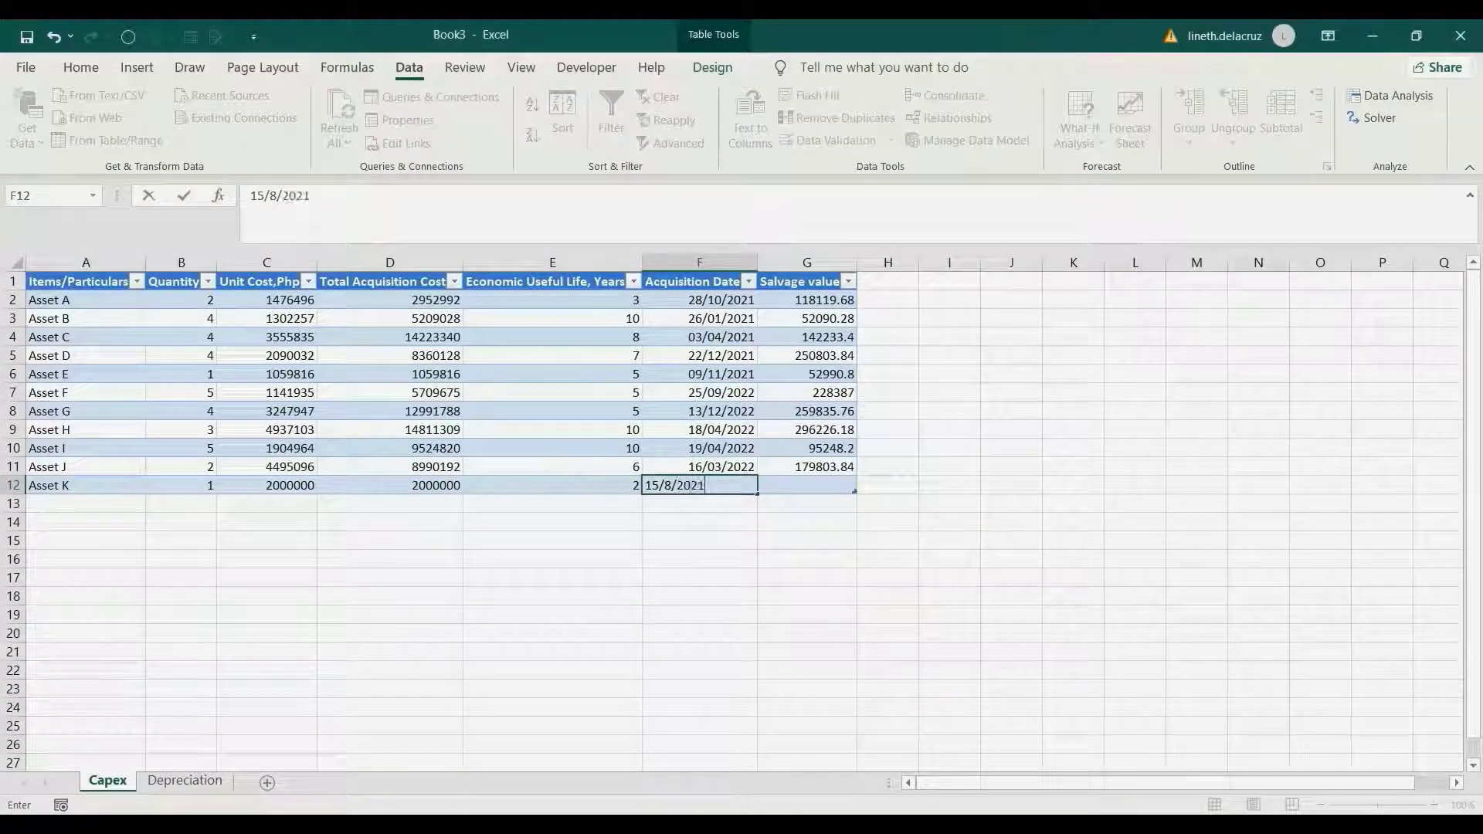
key(Tab)
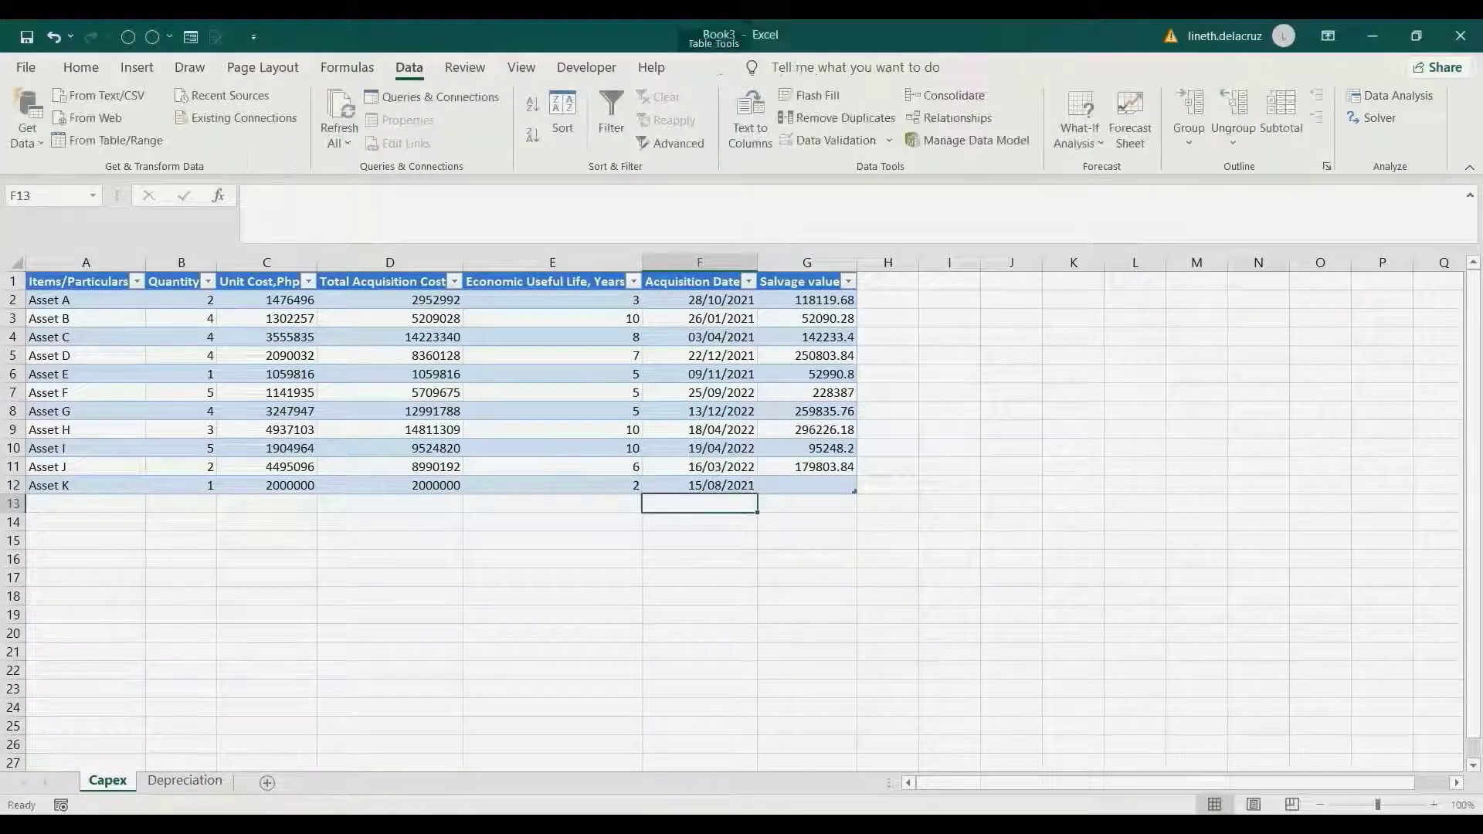
text(200000)
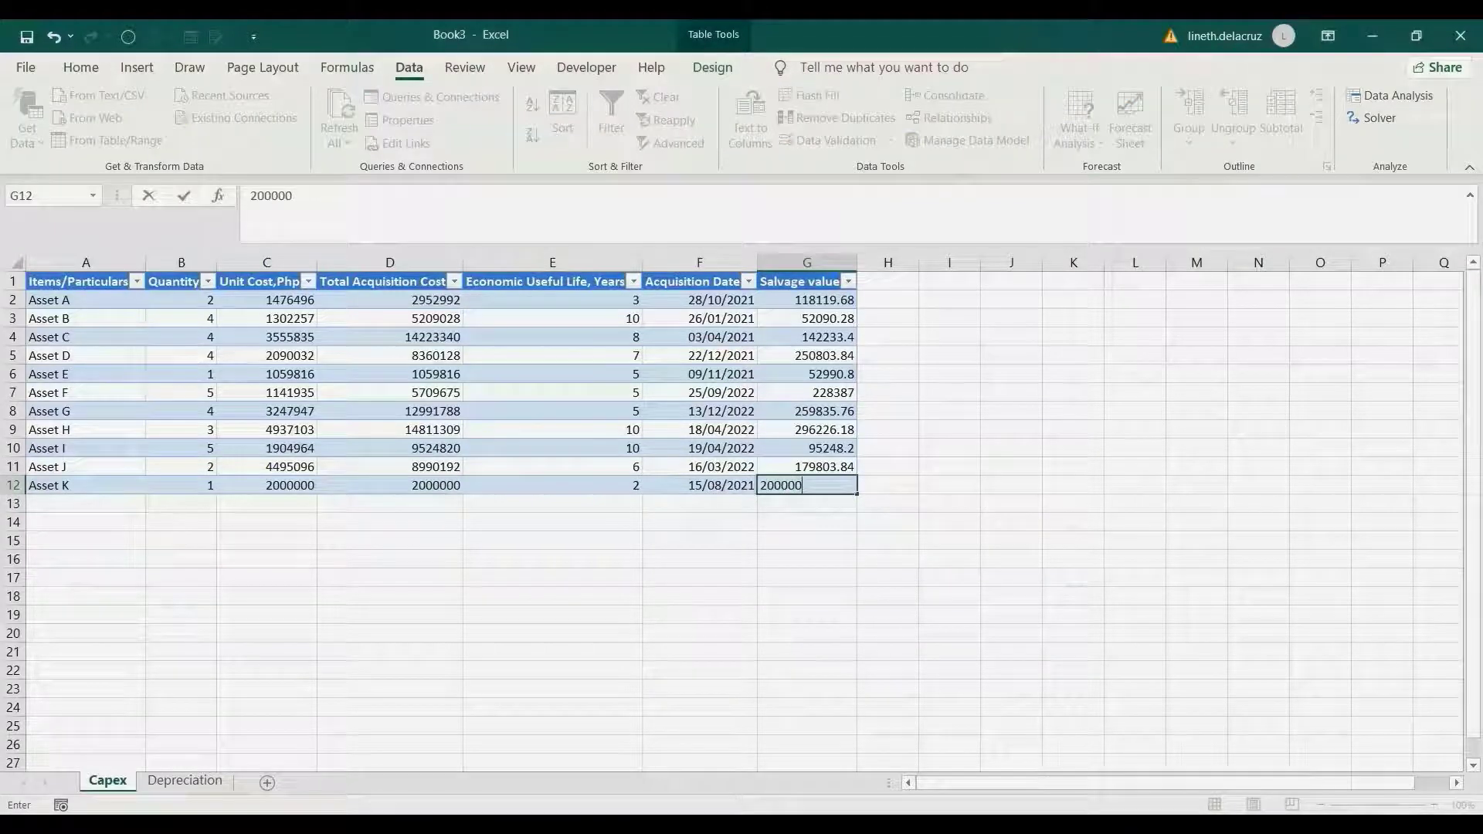
key(Return)
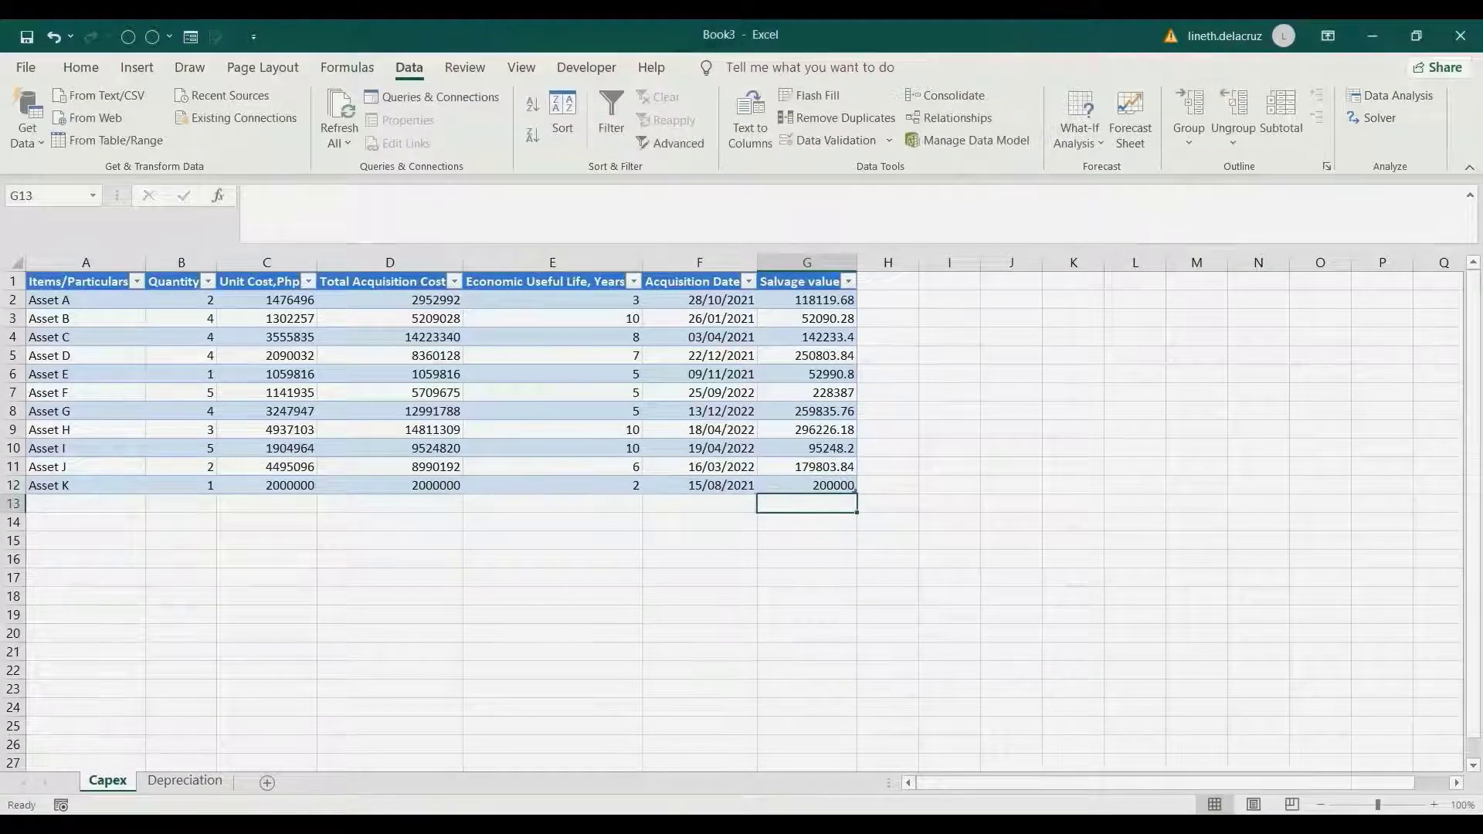
Refresh all data on the Depreciation sheet and check the Asset K row in the PivotTable
click(185, 780)
click(339, 104)
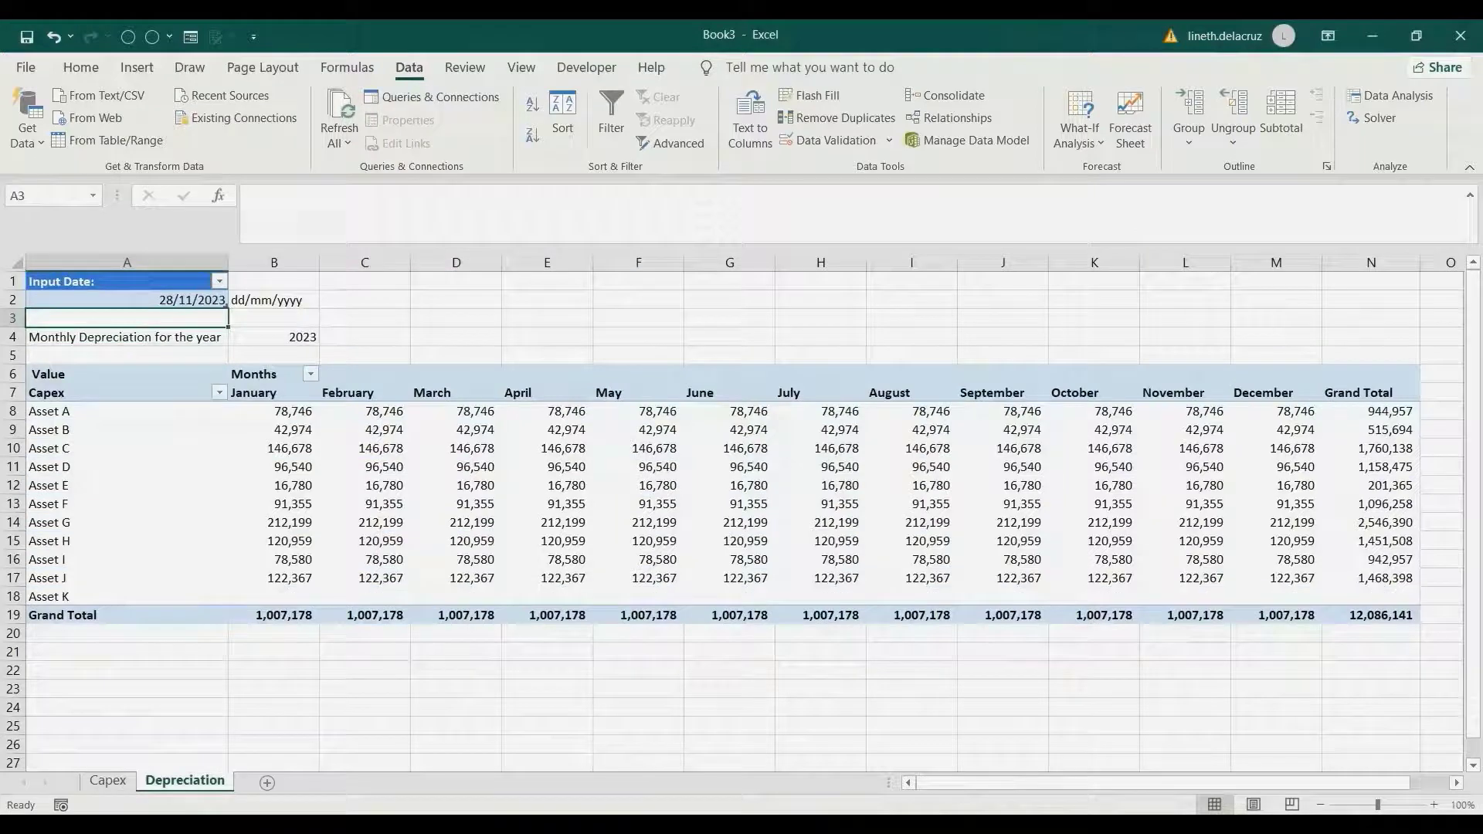
click(127, 596)
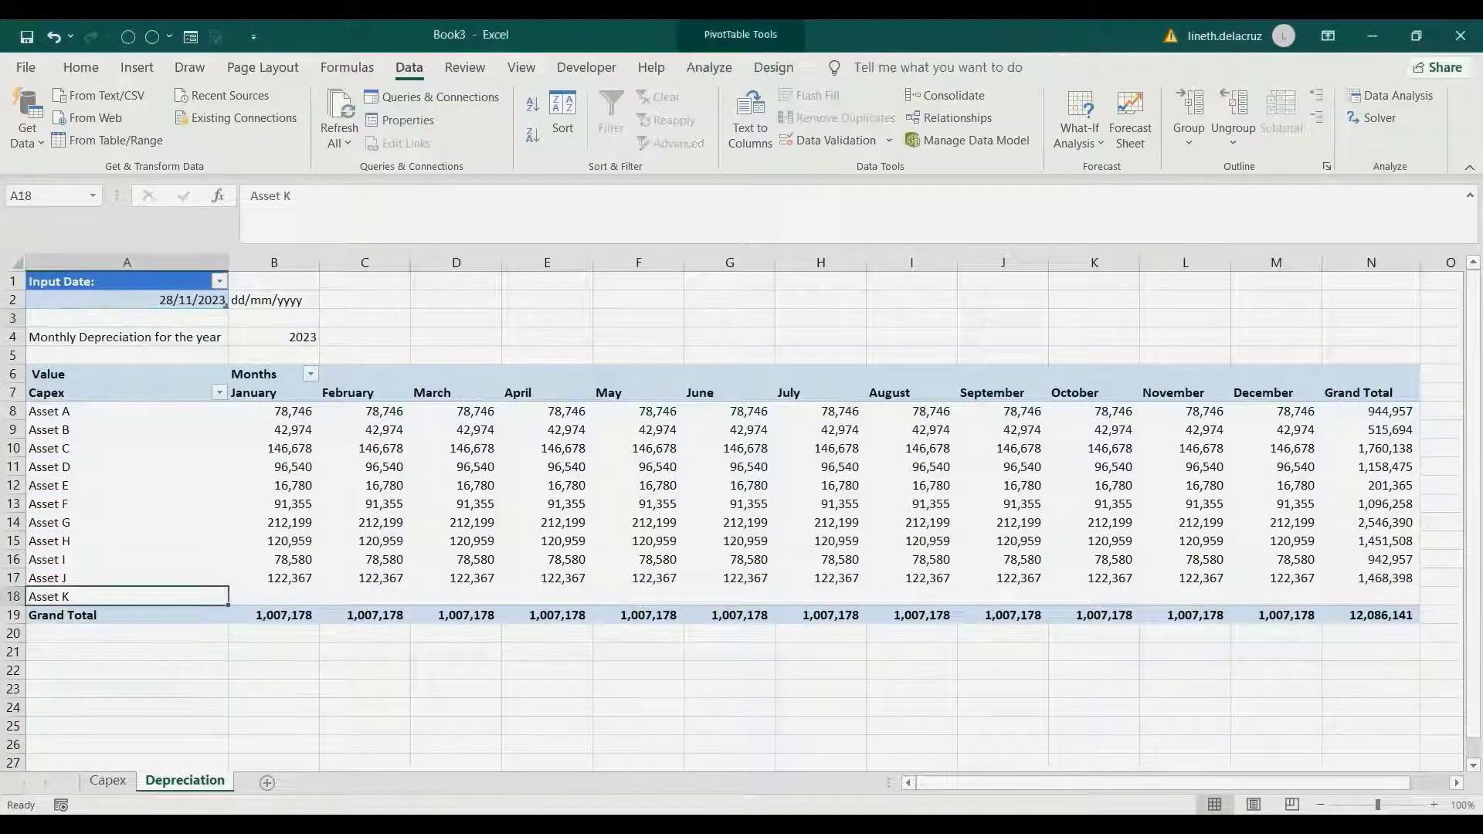
Set the Input Date to 15/08/2021, refresh all data and check Asset K's row
click(127, 299)
text(15/08/202)
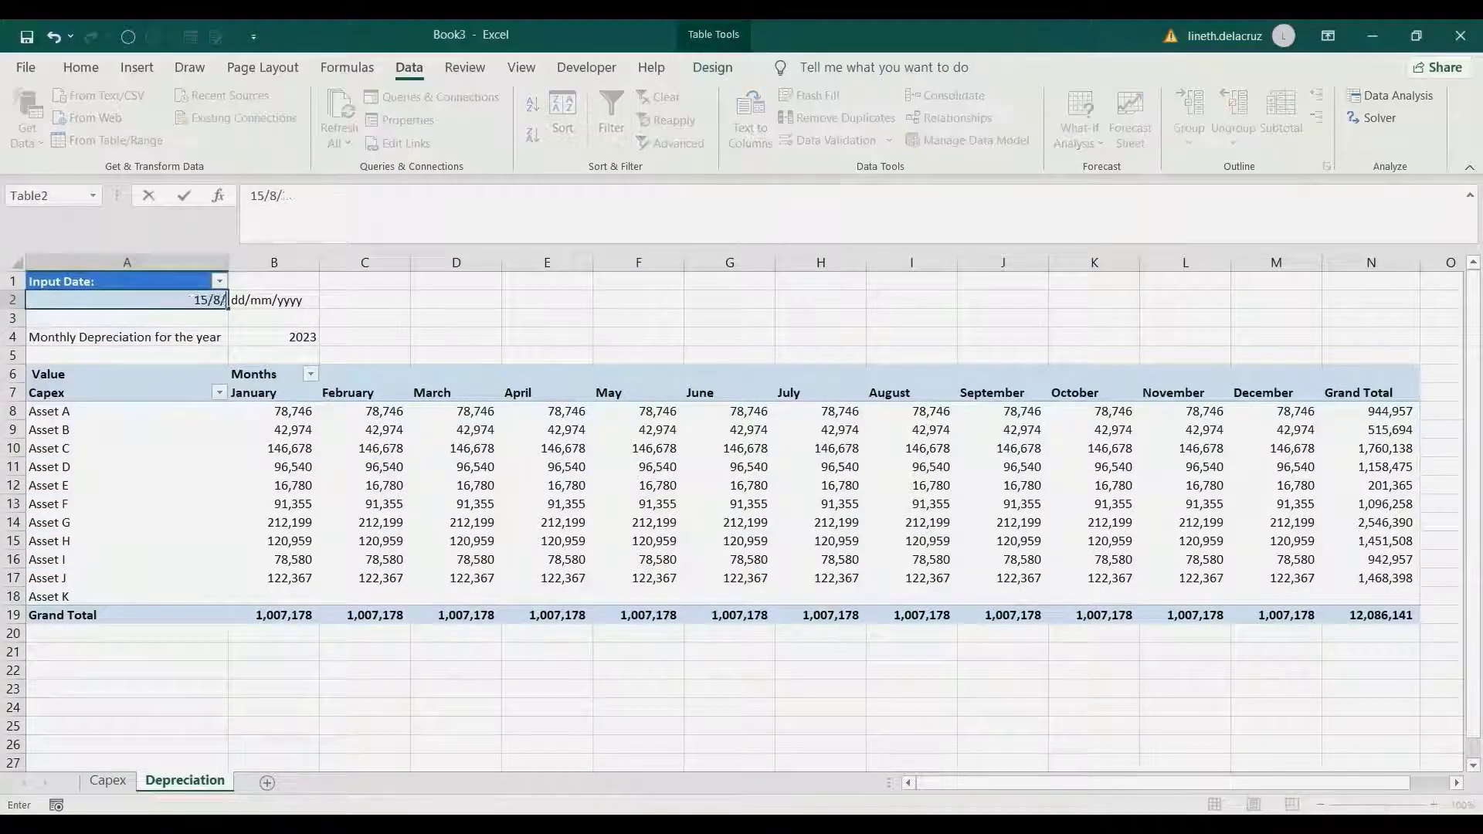
text(1)
key(Return)
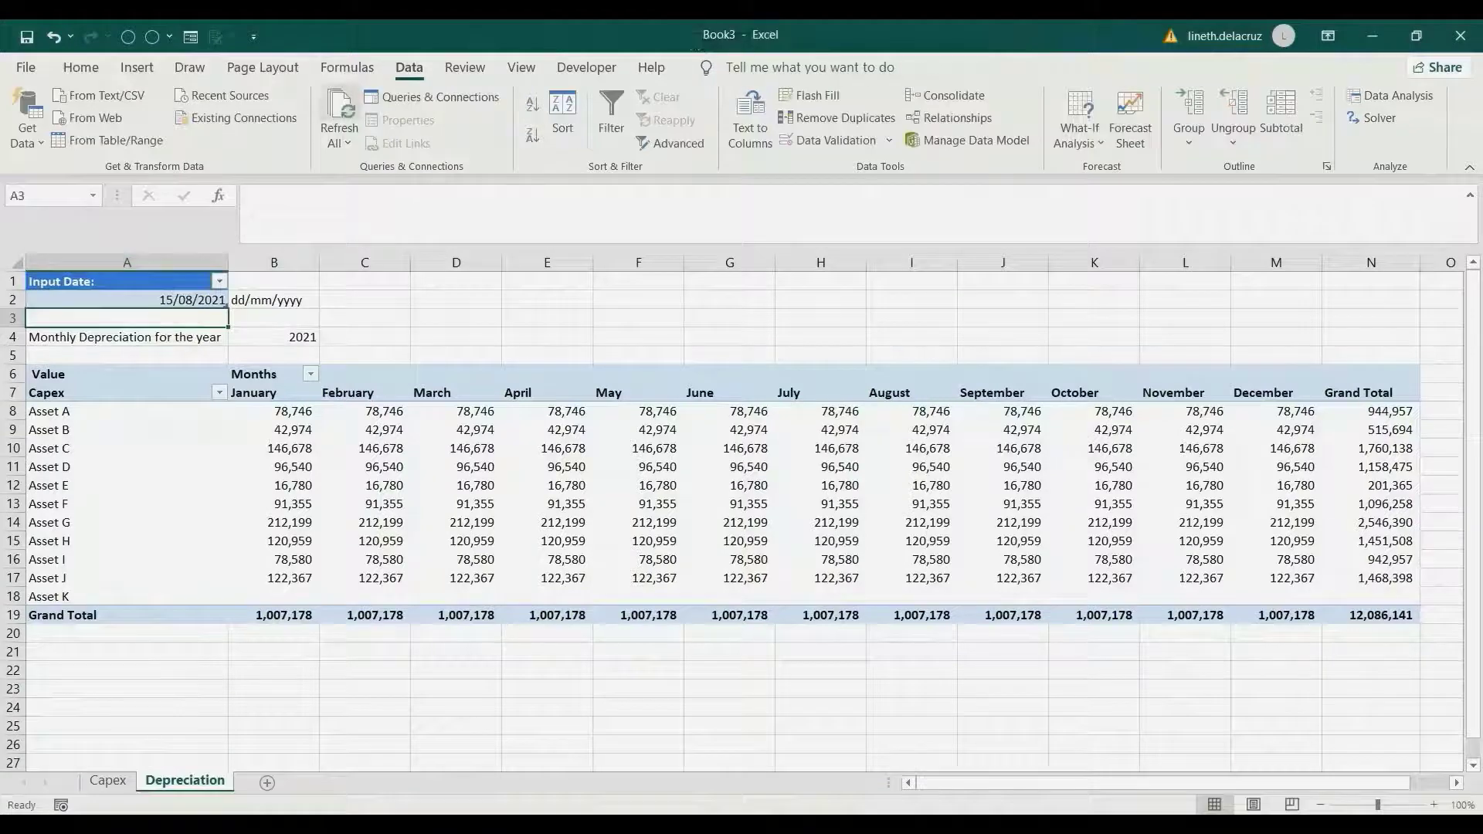
click(339, 104)
click(13, 597)
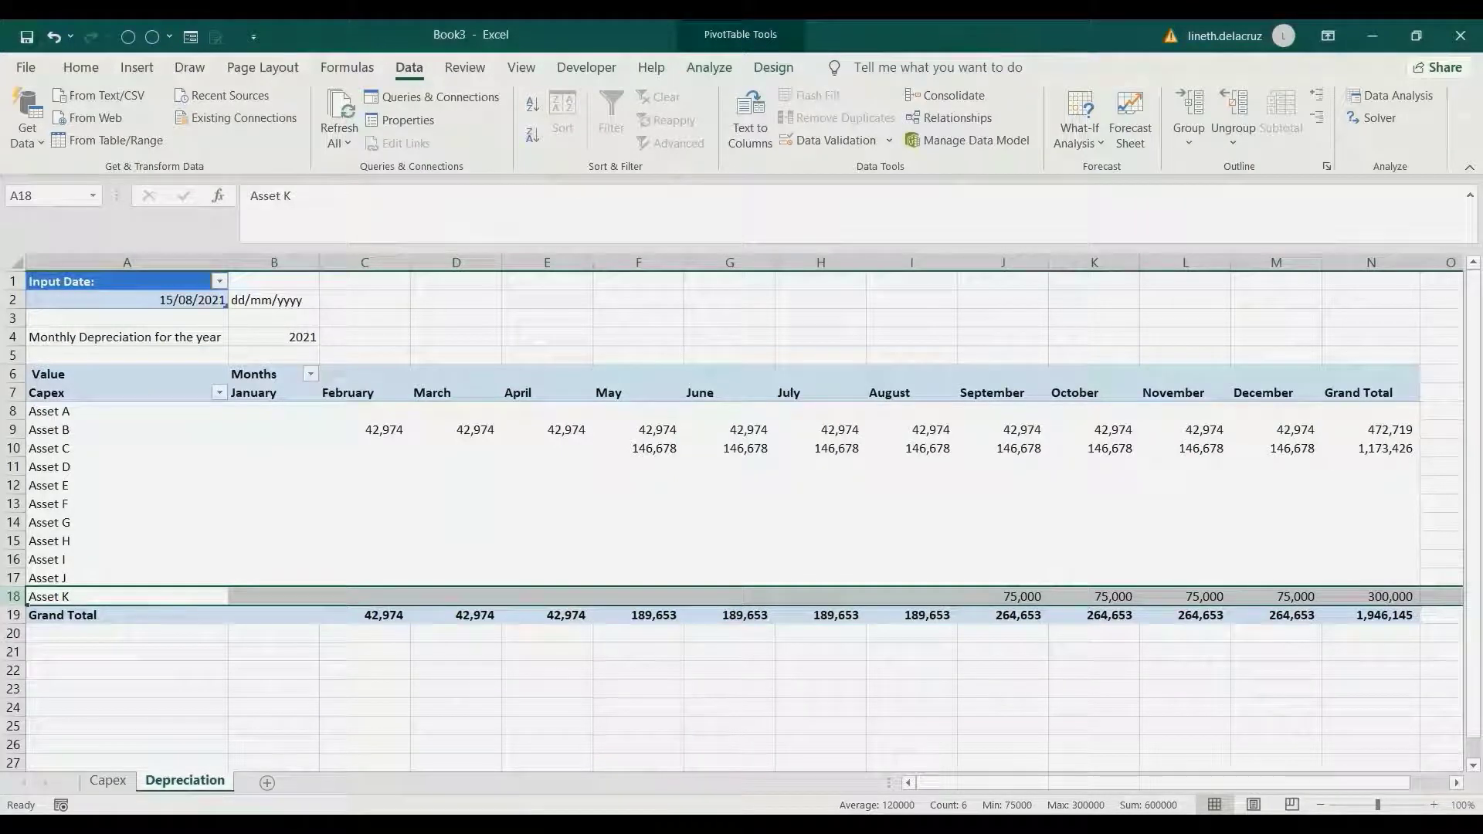
Set the Input Date to 15/05/2022 and refresh all data to update the monthly depreciation schedule
click(127, 300)
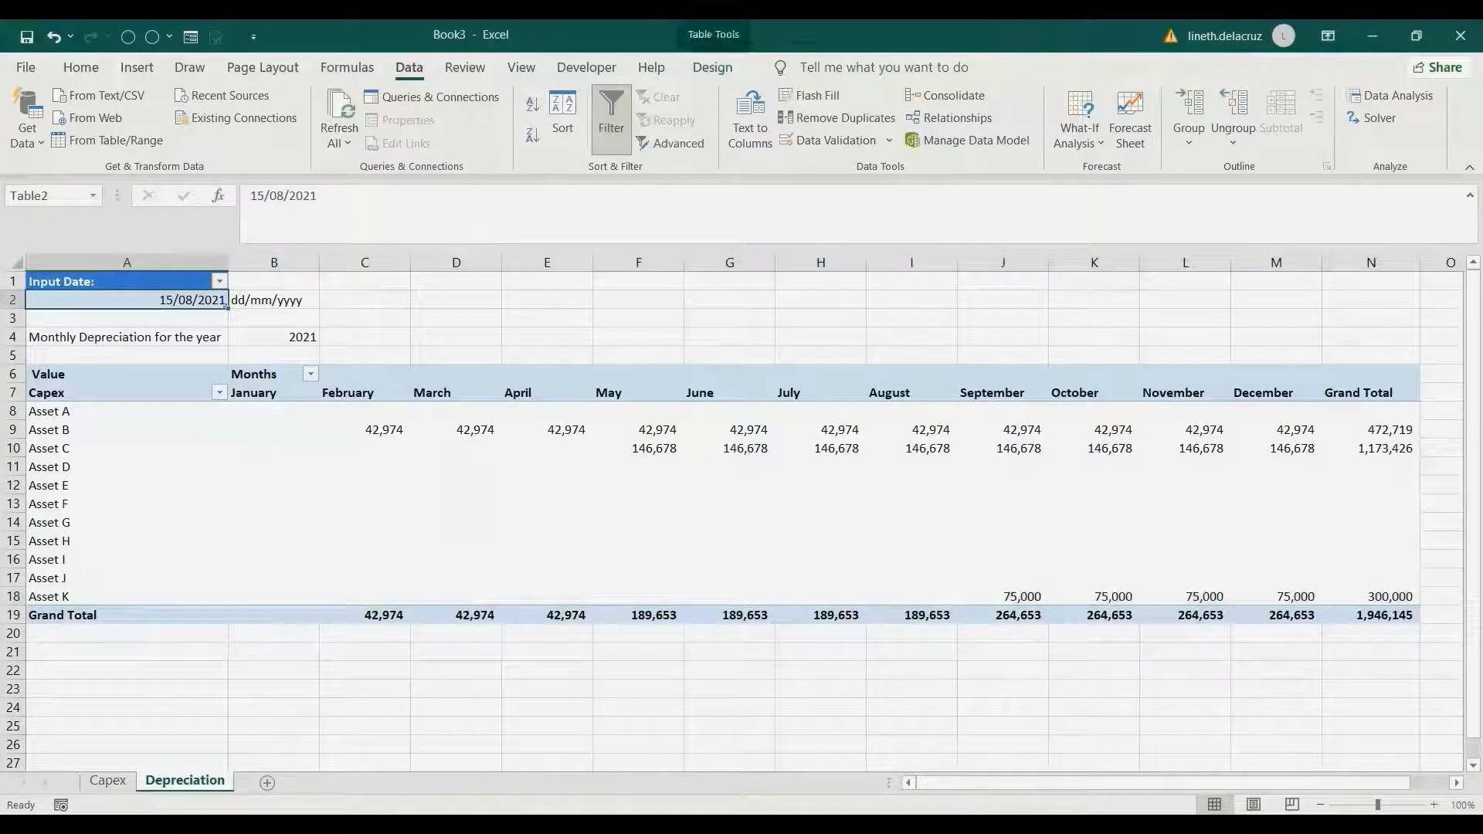
click(284, 195)
key(BackSpace)
text(5)
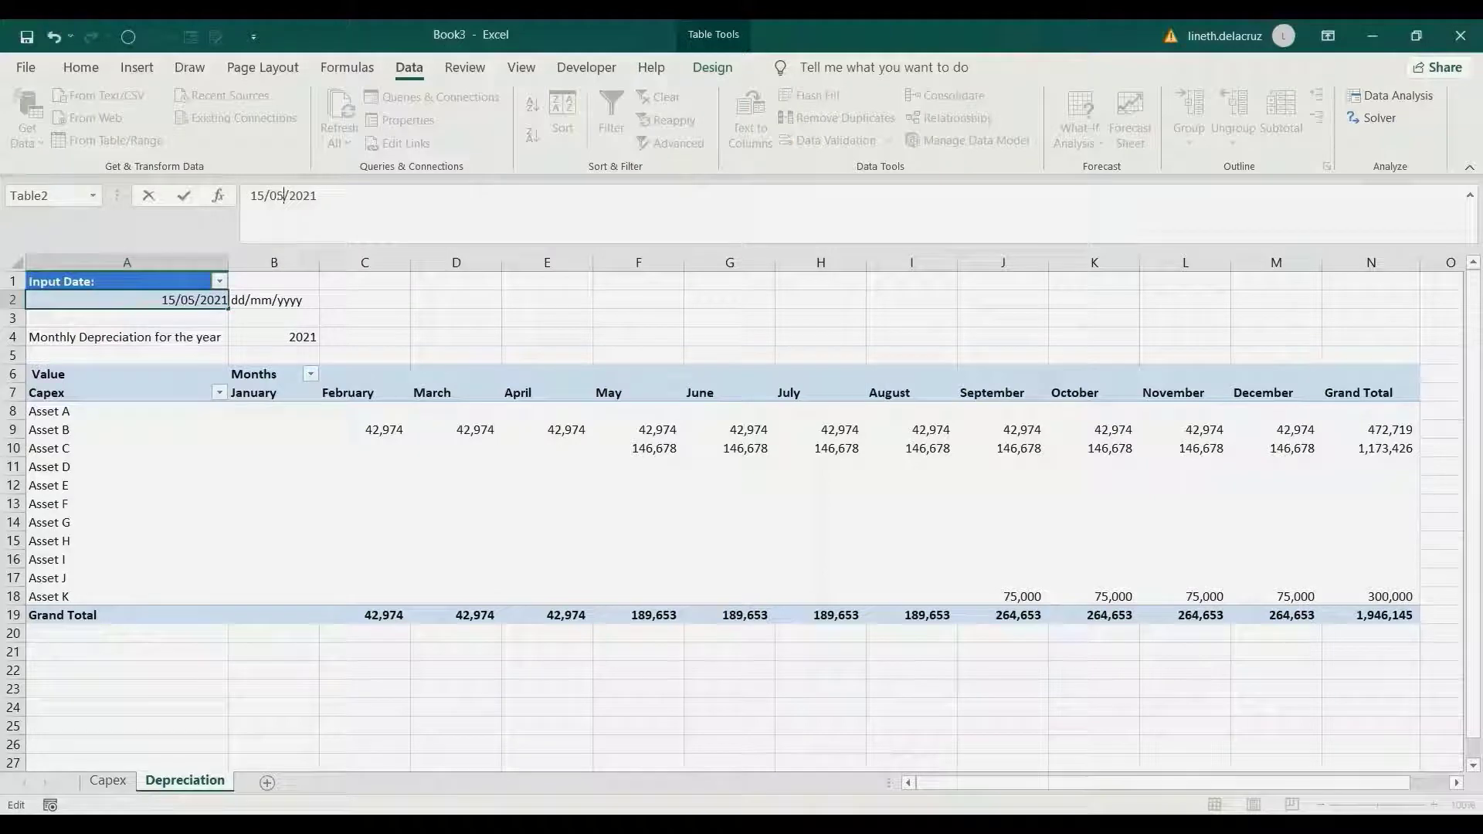
key(End)
key(BackSpace)
text(2)
key(Return)
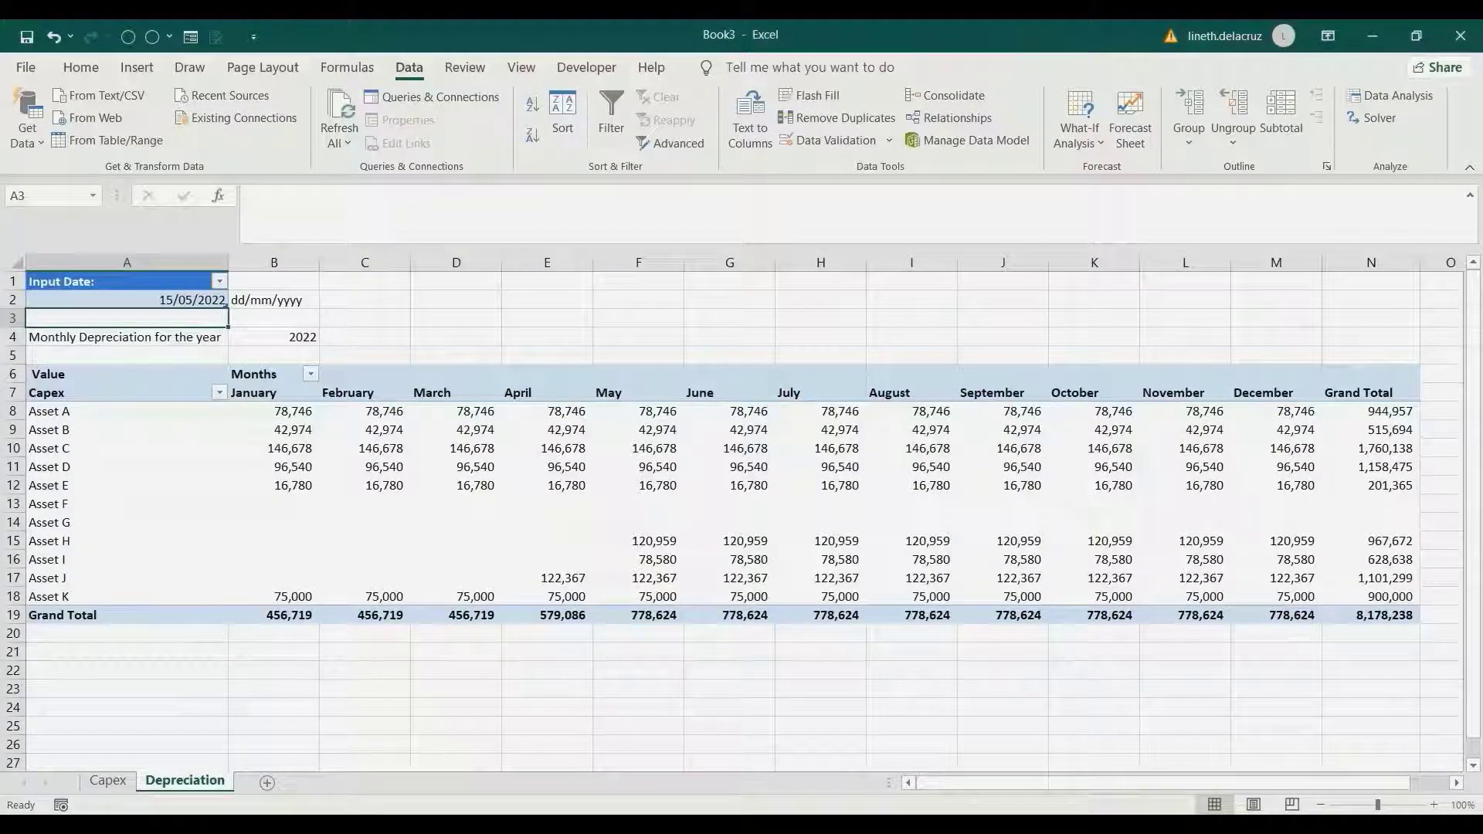
Set the Input Date to 15/01/2023 and refresh all data to show that year's monthly depreciation
key(Up)
key(F2)
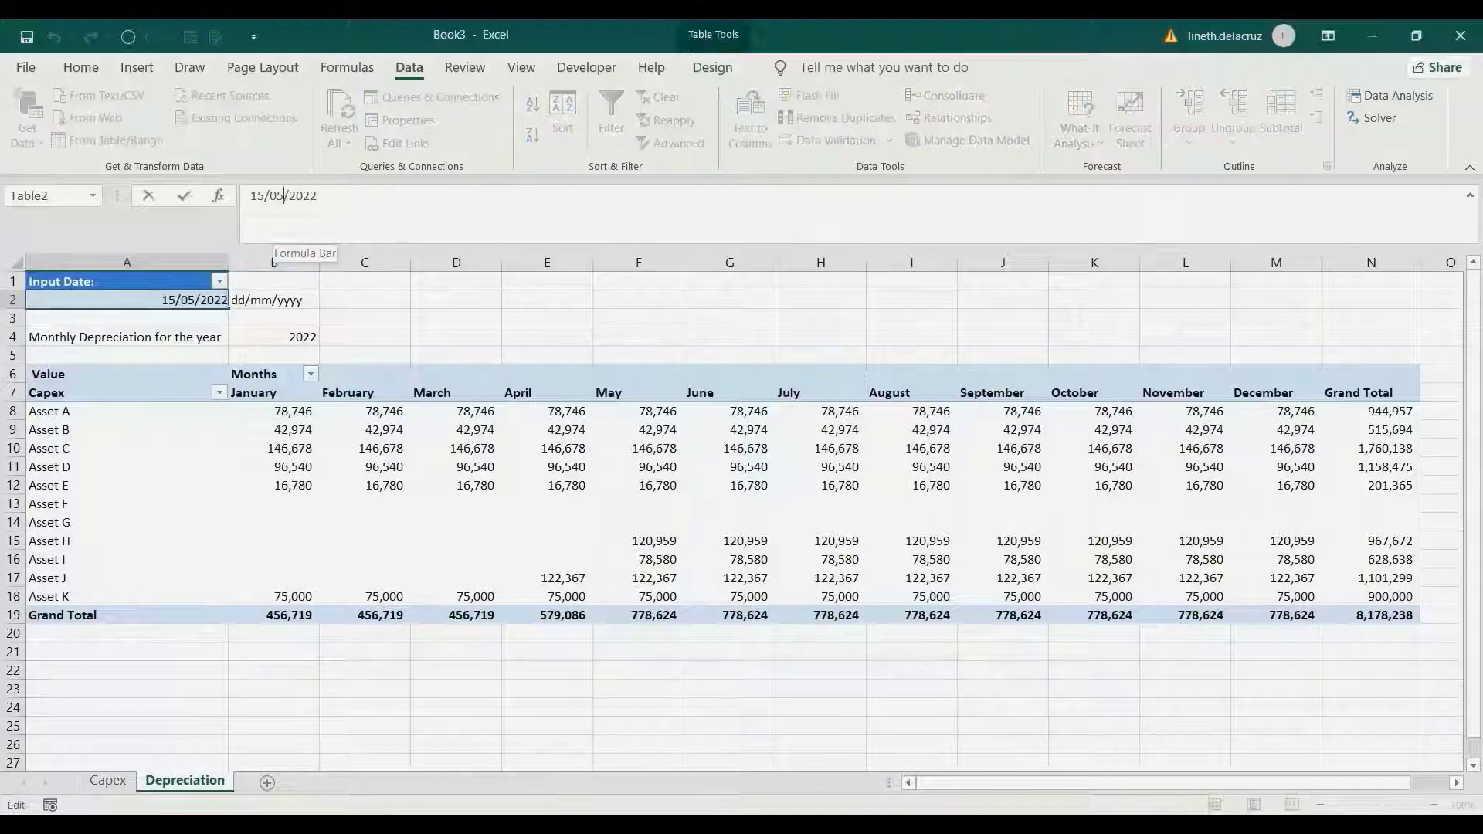
key(Left)
key(Left)
key(Left)
key(Left)
key(Left)
key(BackSpace)
text(1)
key(End)
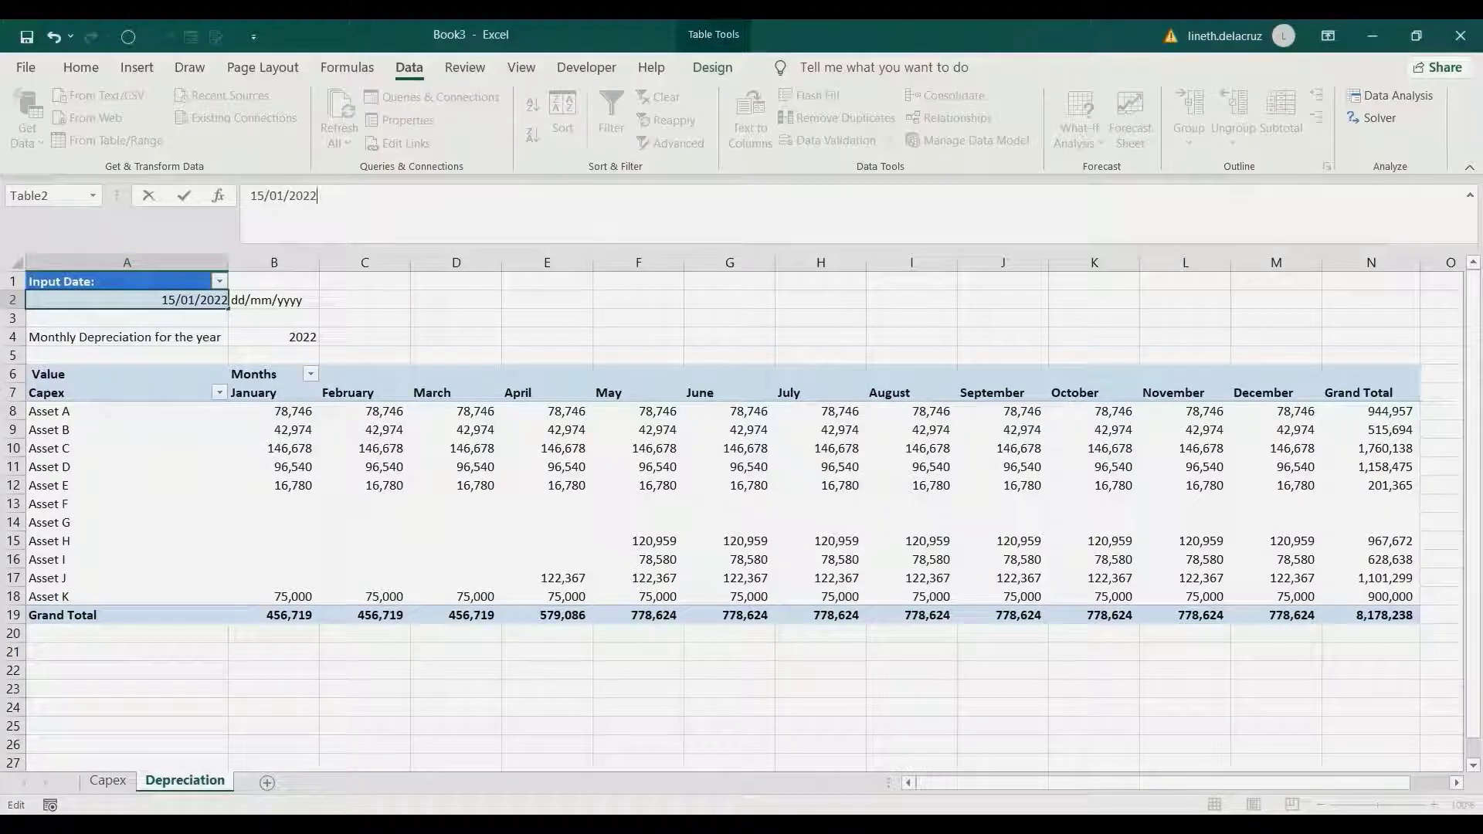
key(BackSpace)
text(3)
key(Return)
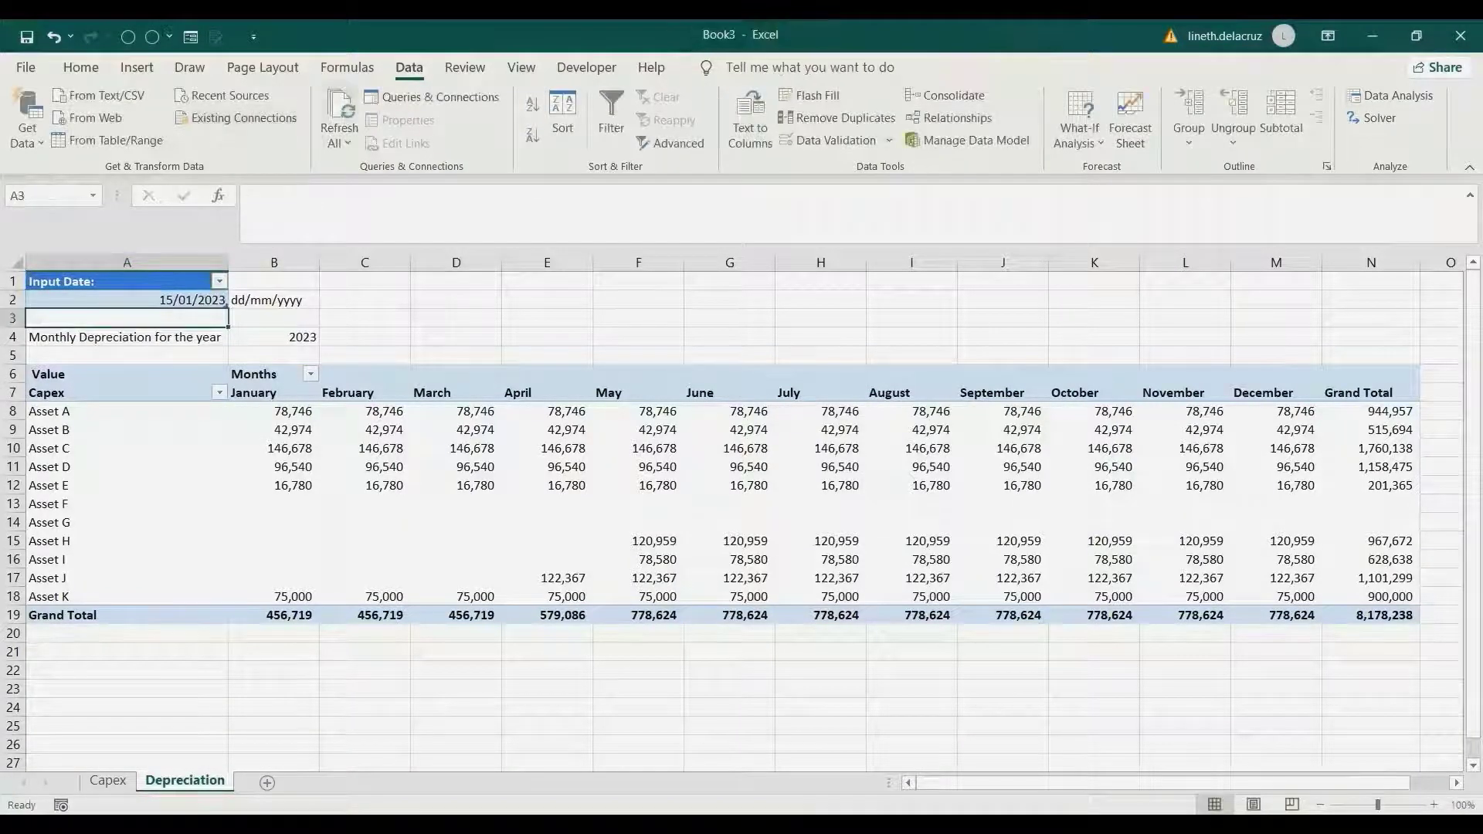
key(ctrl+alt+F5)
Examine Asset K's monthly depreciation up to August and from September to December against the Input Date
click(456, 596)
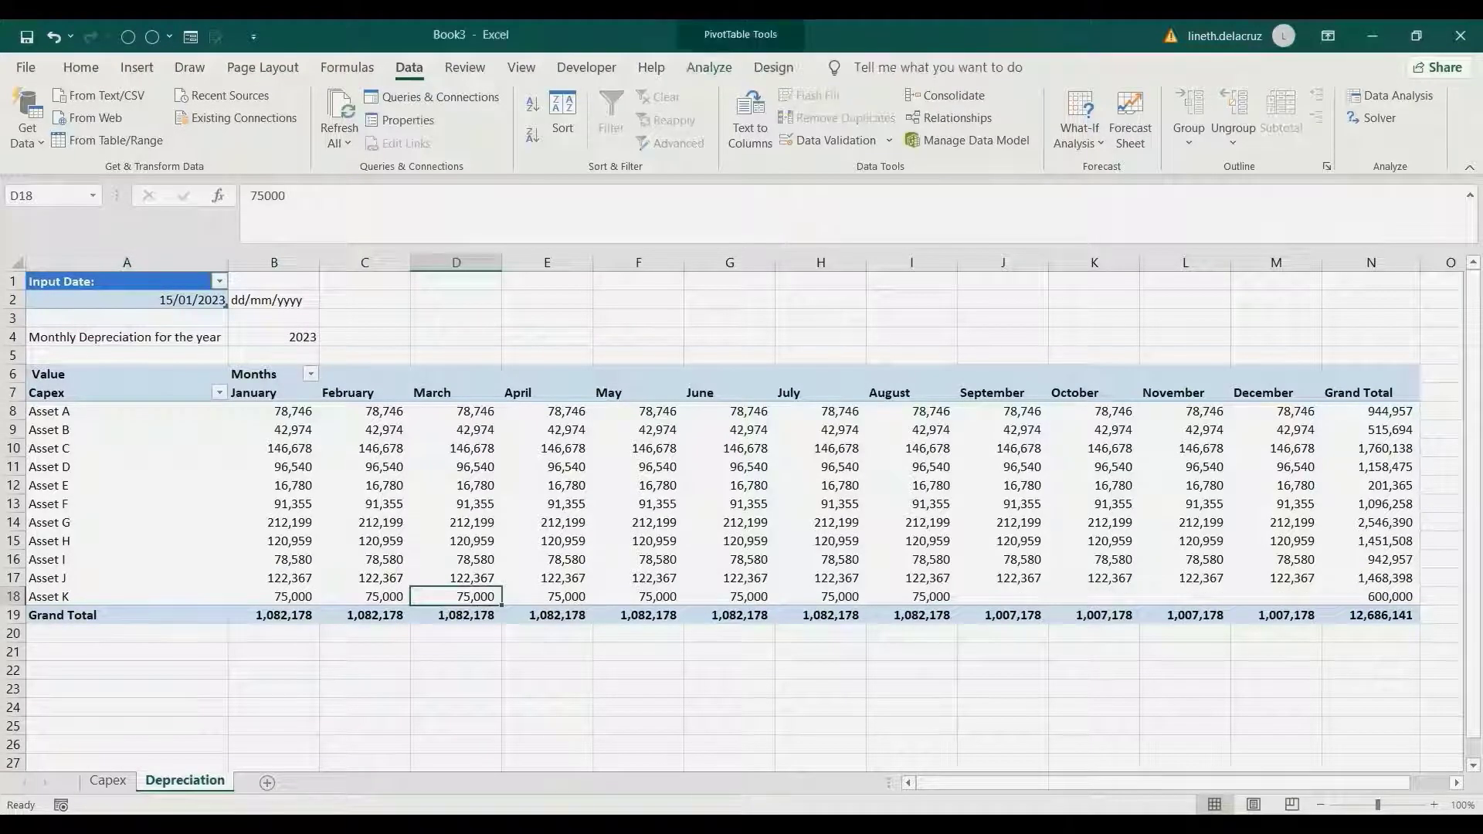
click(912, 596)
drag(1003, 596, 1276, 596)
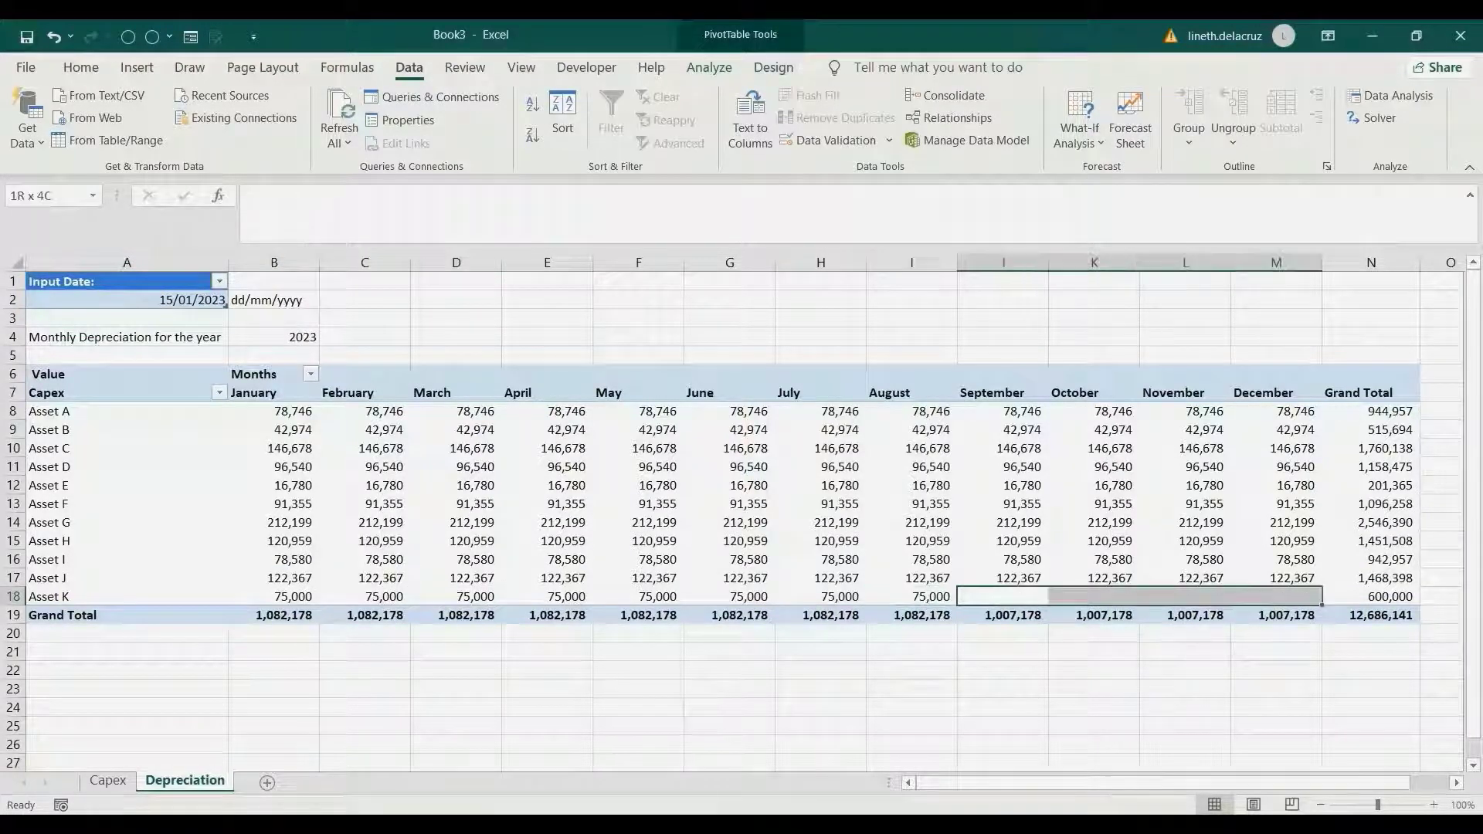
click(126, 596)
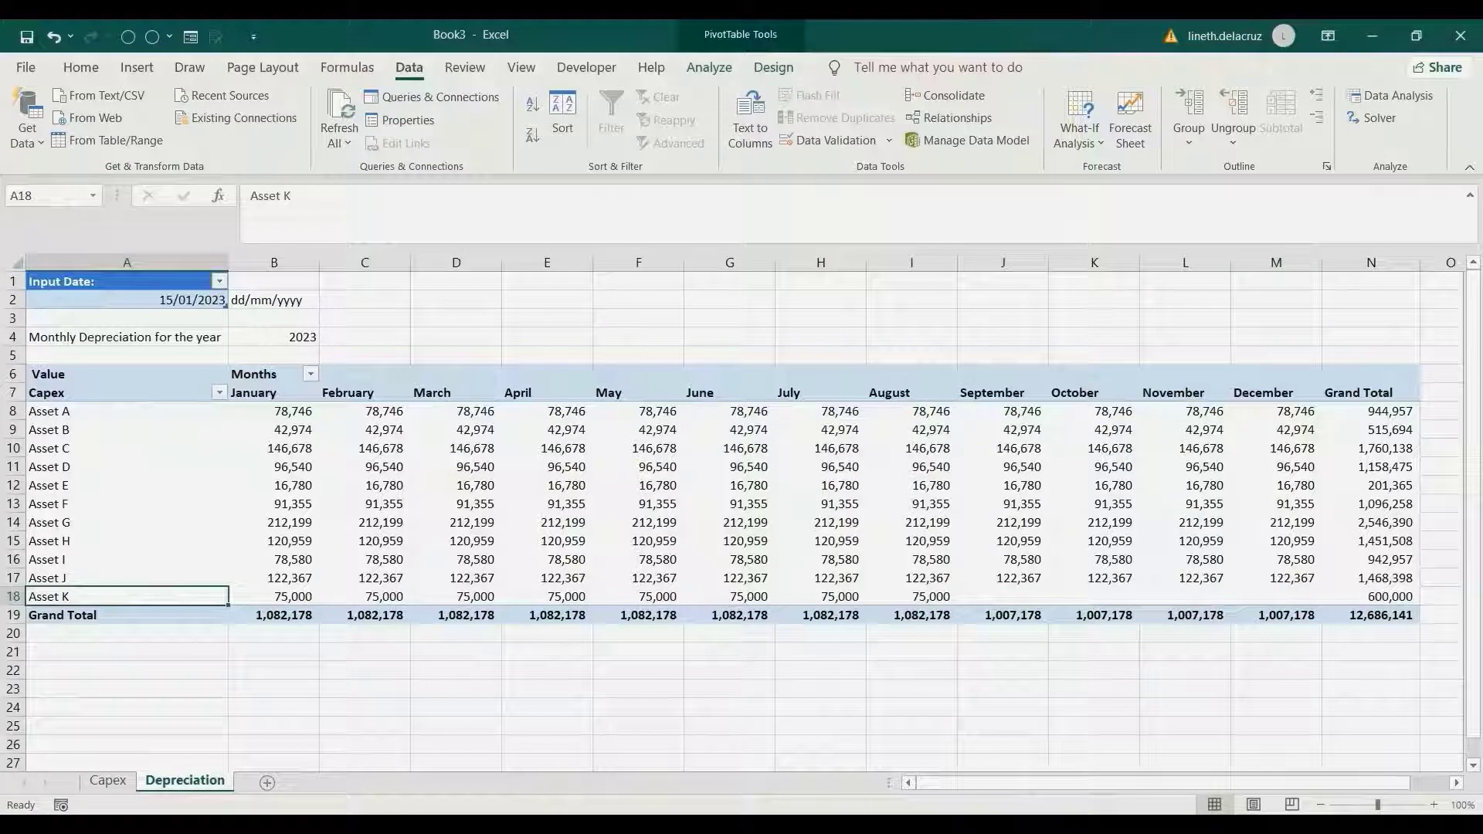
click(127, 300)
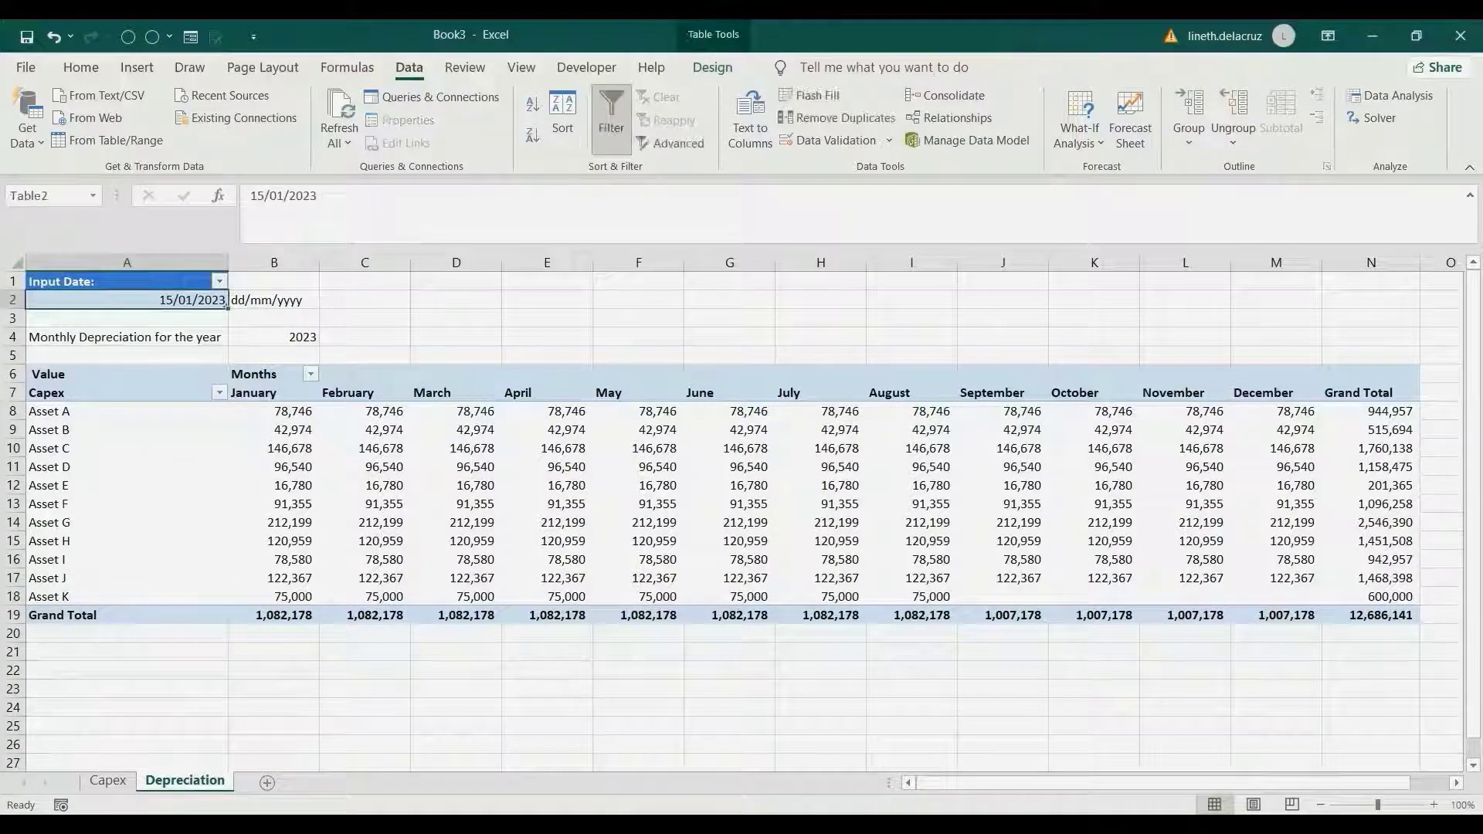